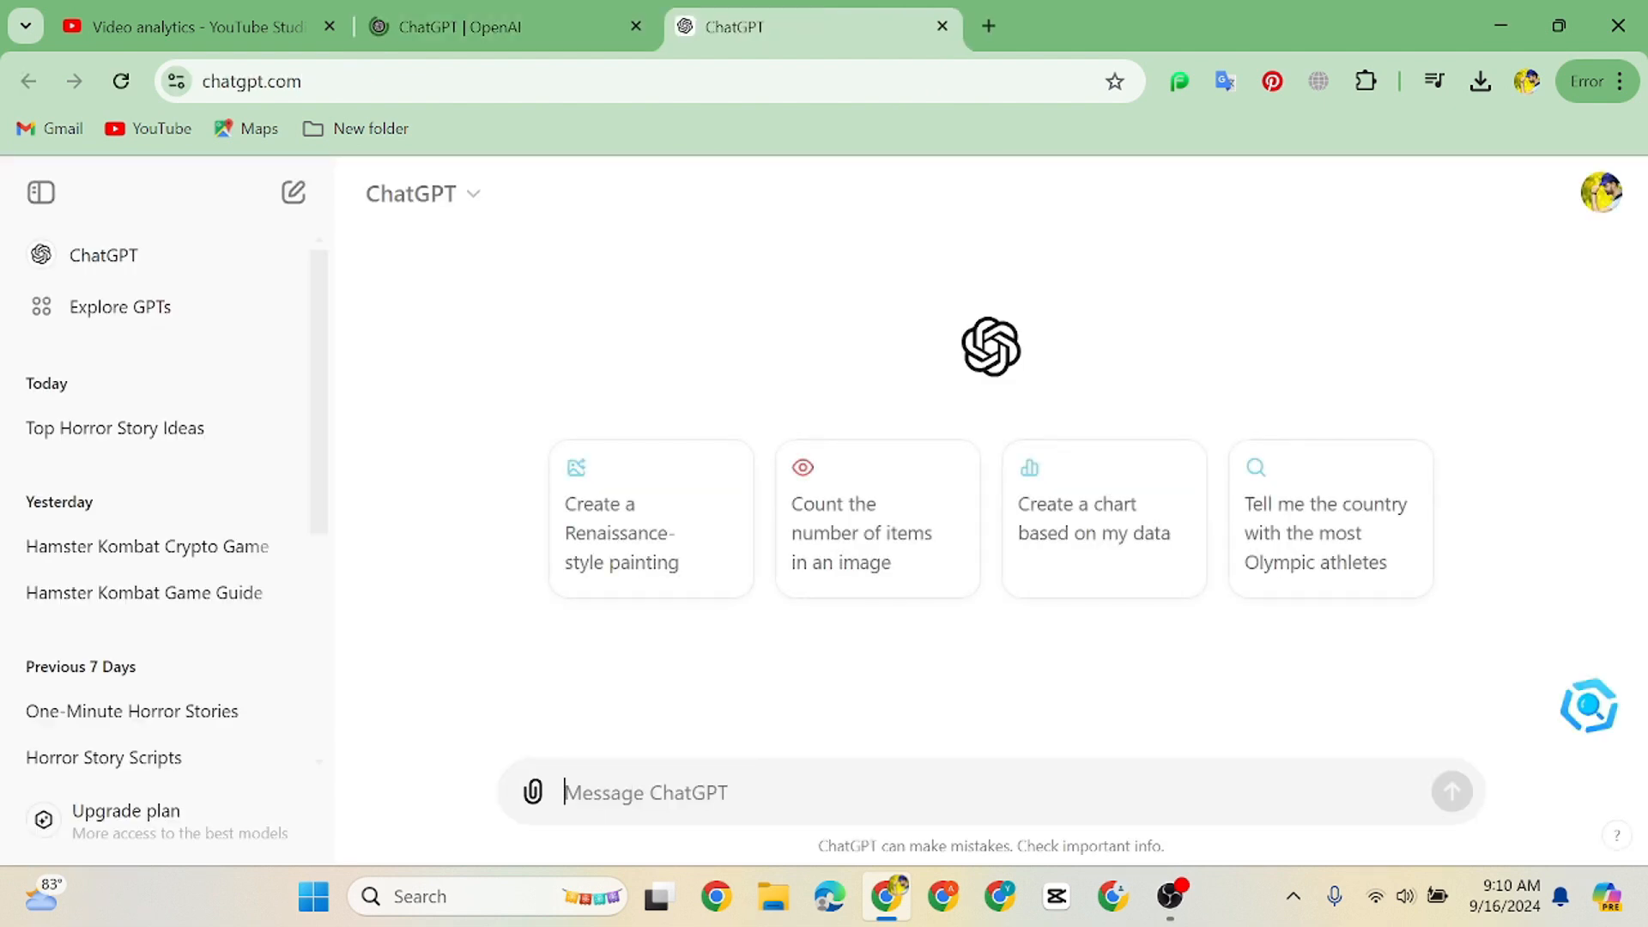
Send the prompt "Give 10 horror video idea" to ChatGPT
type("Give 10 horror video idea")
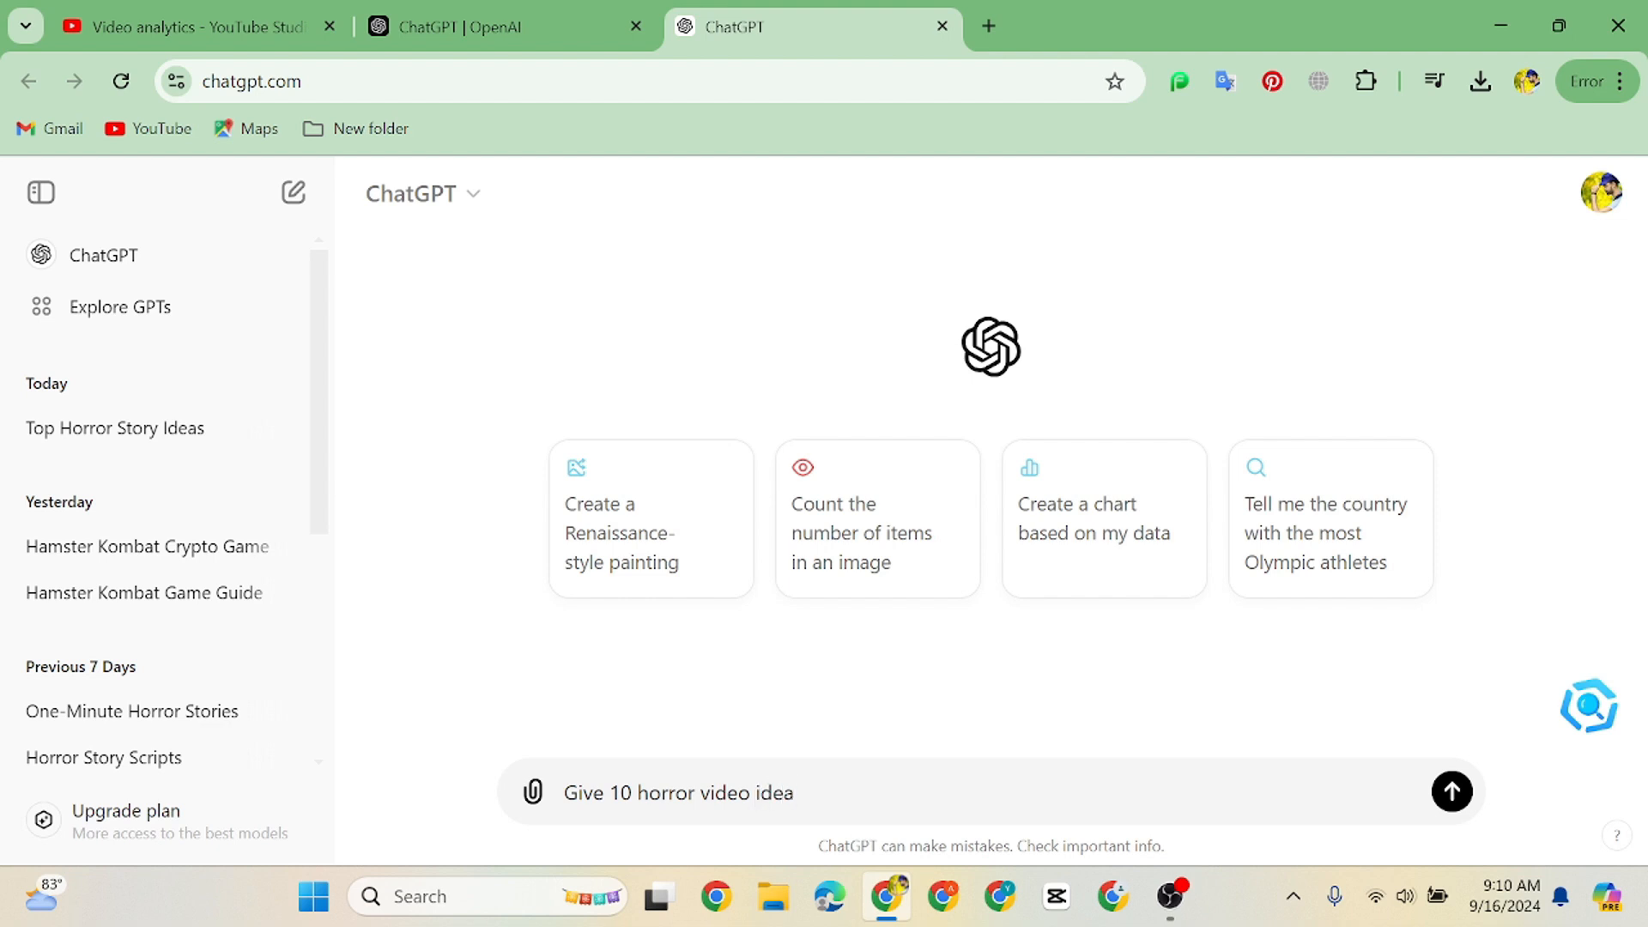
key("Return")
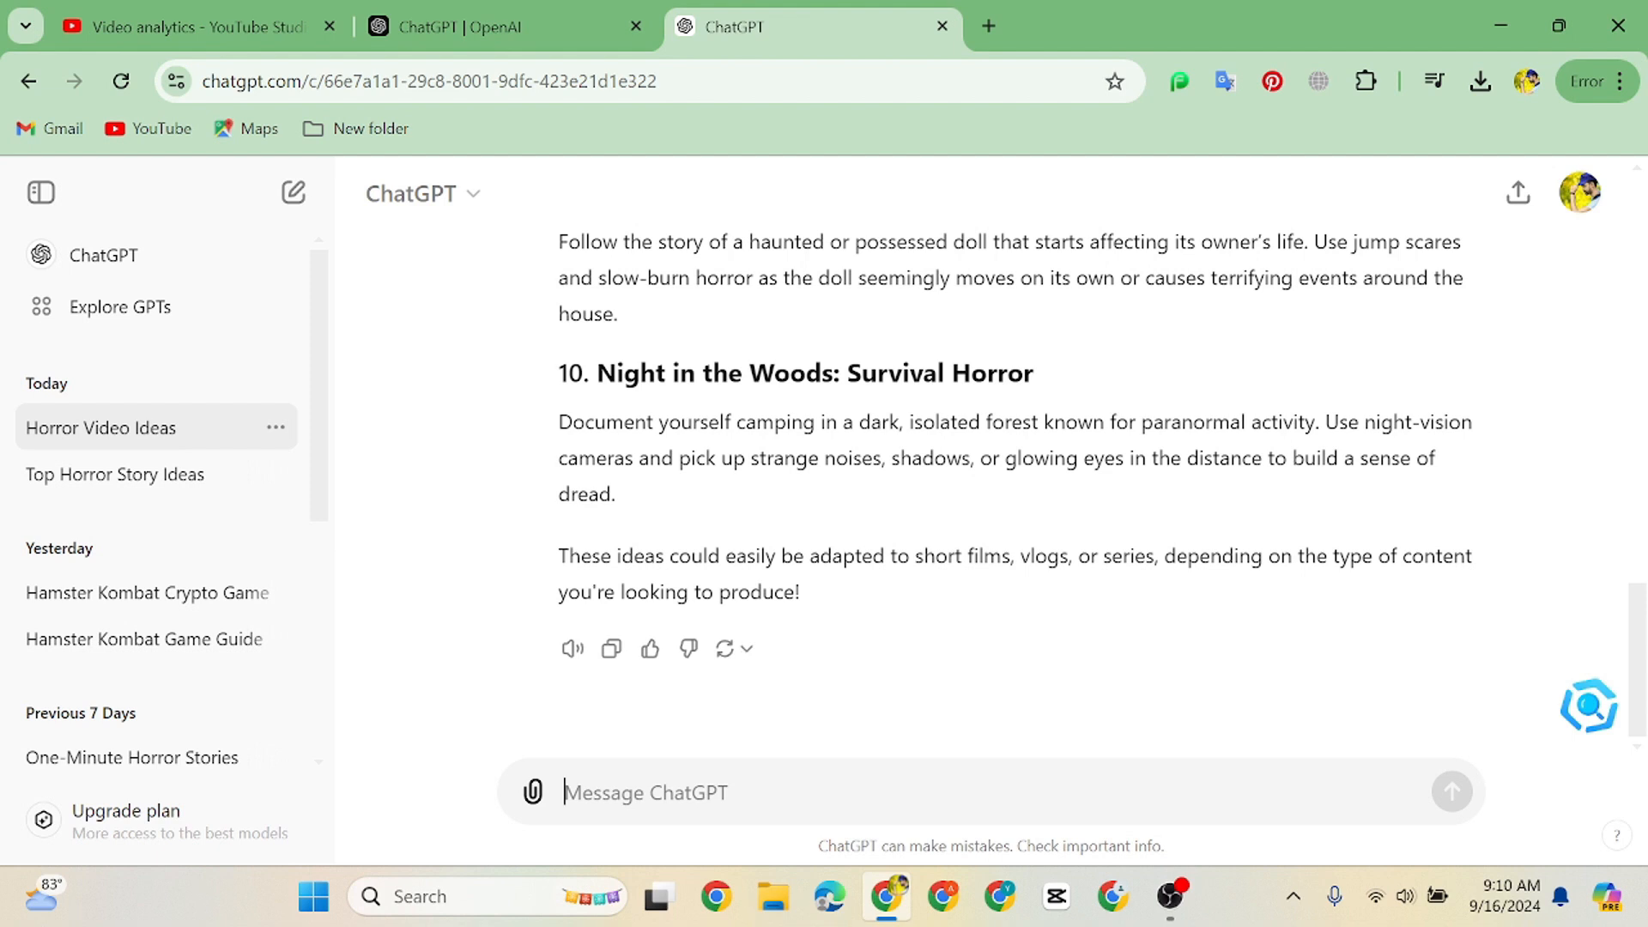
Ask for a story with "Write 1 min Horror Story About", quoting the full text of idea 10, Night in the Woods: Survival Horror
type("Write 1 min Horror Story About")
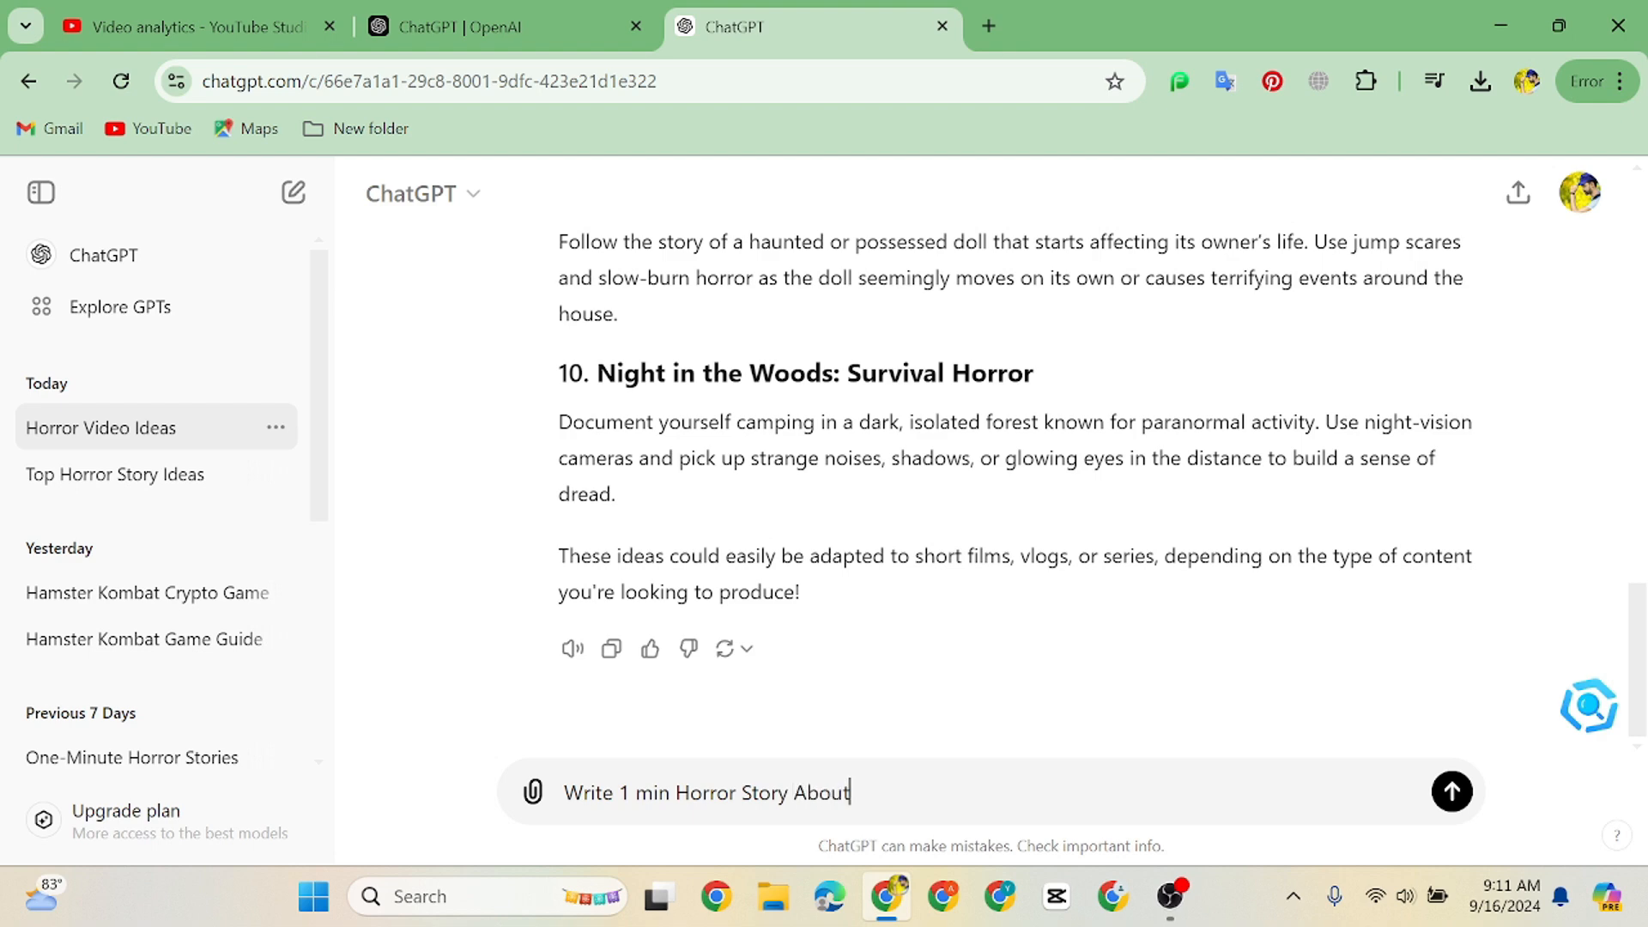
type("\"")
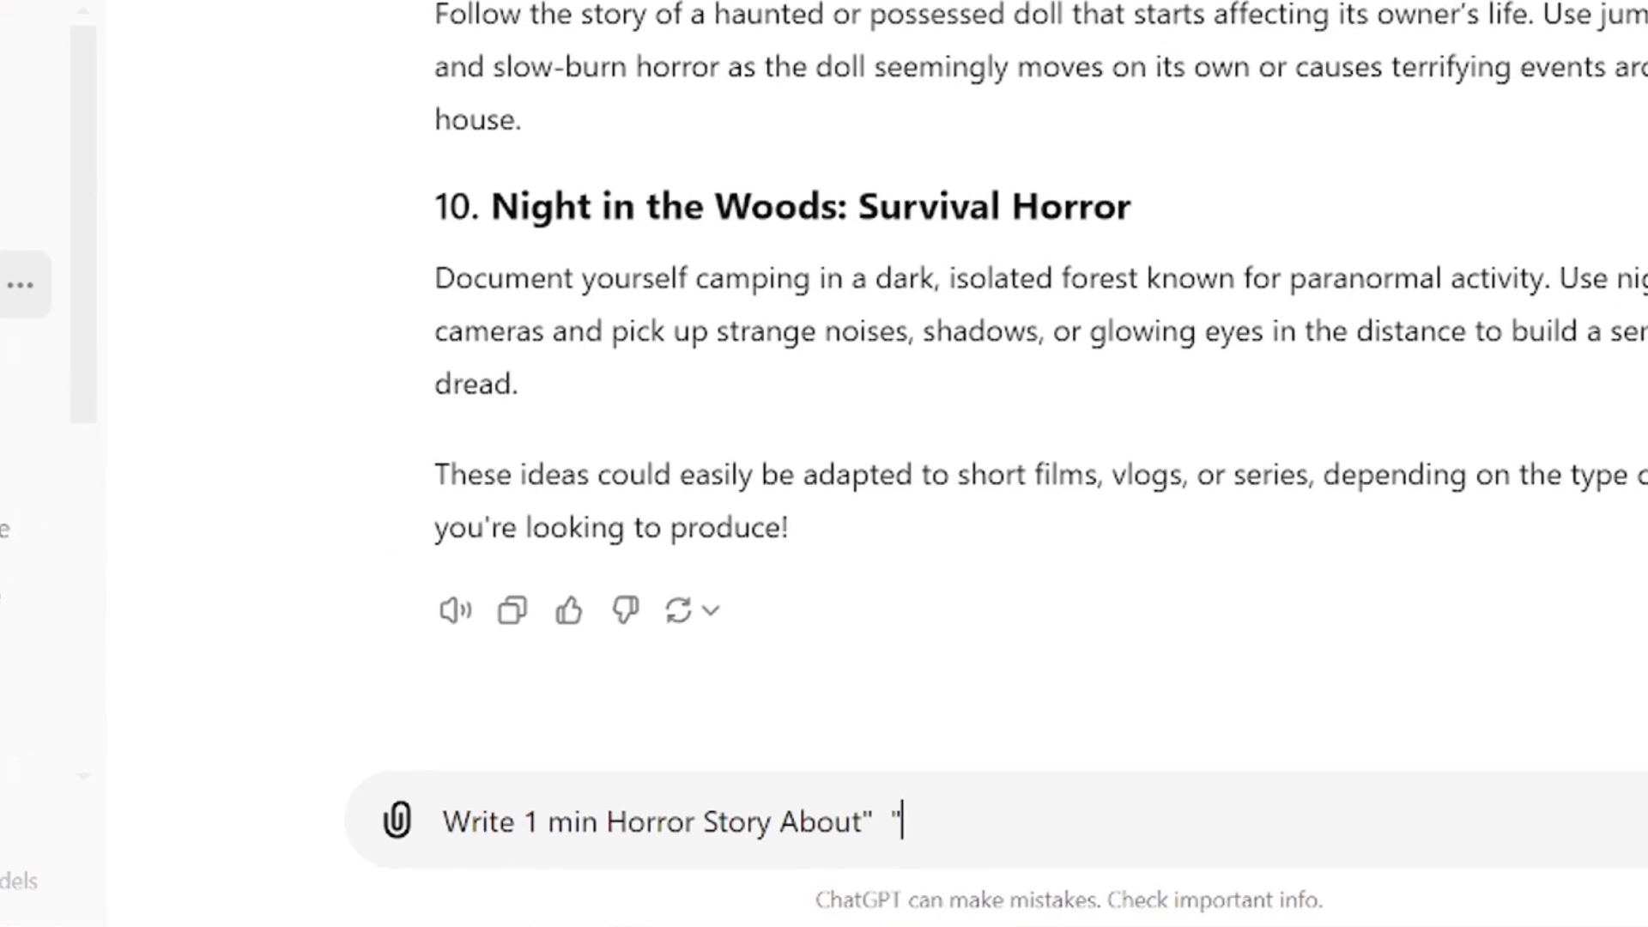
left_click_drag(491, 206, 656, 359)
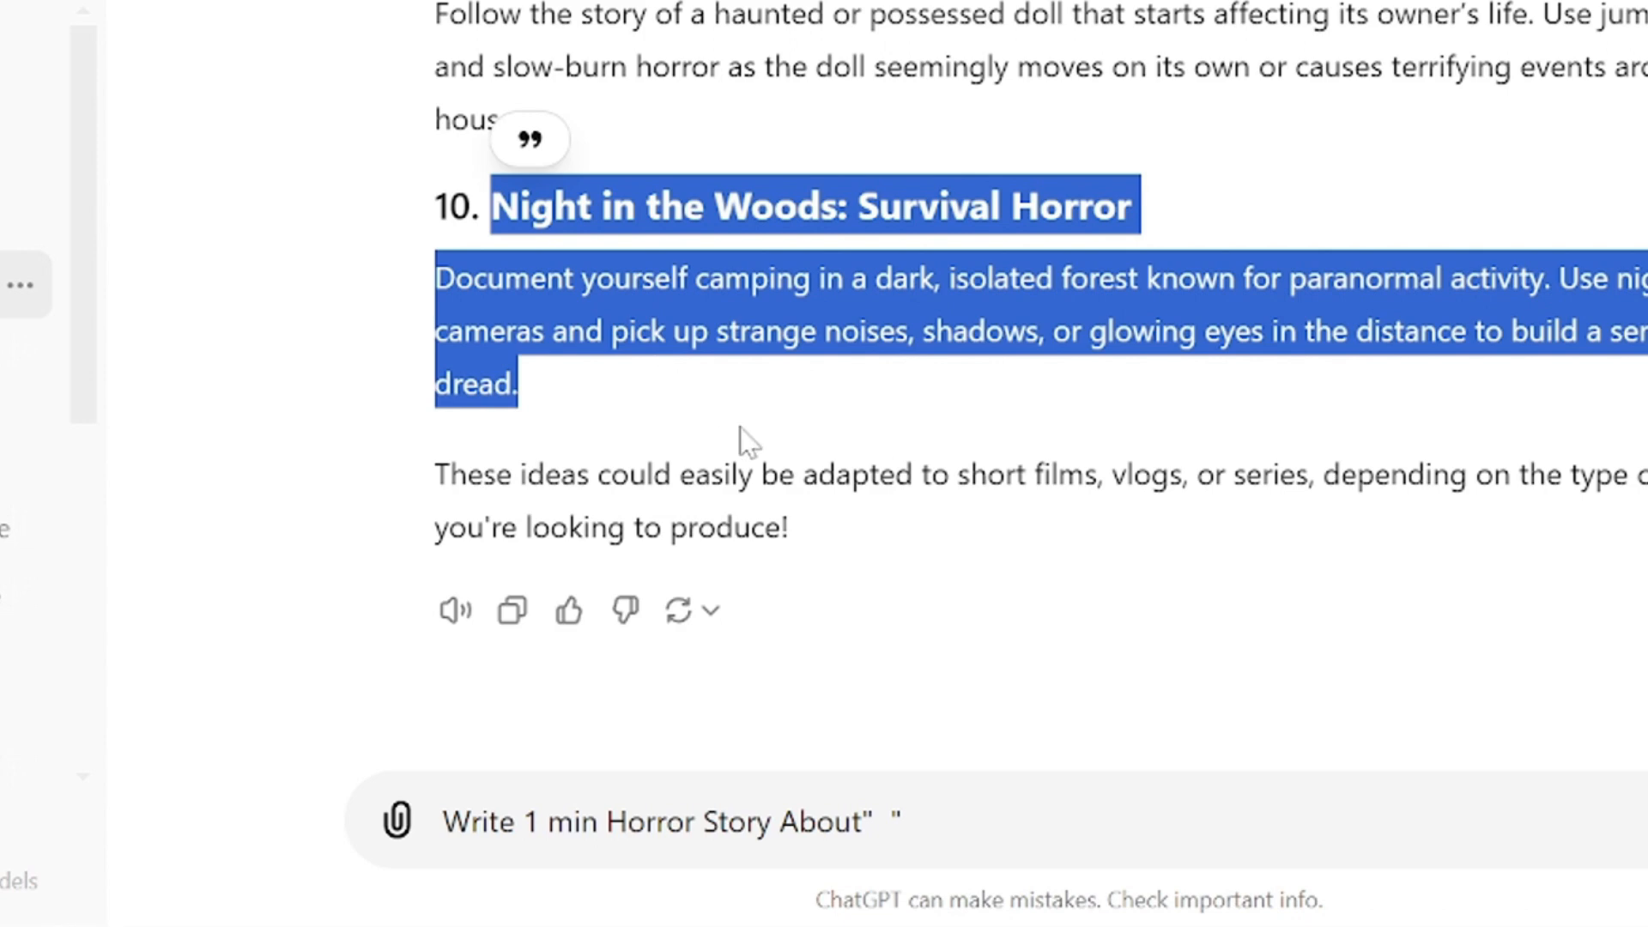
left_click(882, 822)
type("Night in the Woods: Survival Horror Document yourself camping in a dark, isolated forest known for paranormal activity. Use night-vision cameras and pick up strange noises, shadows, or glowing eyes in the distance to build a sense of dread.")
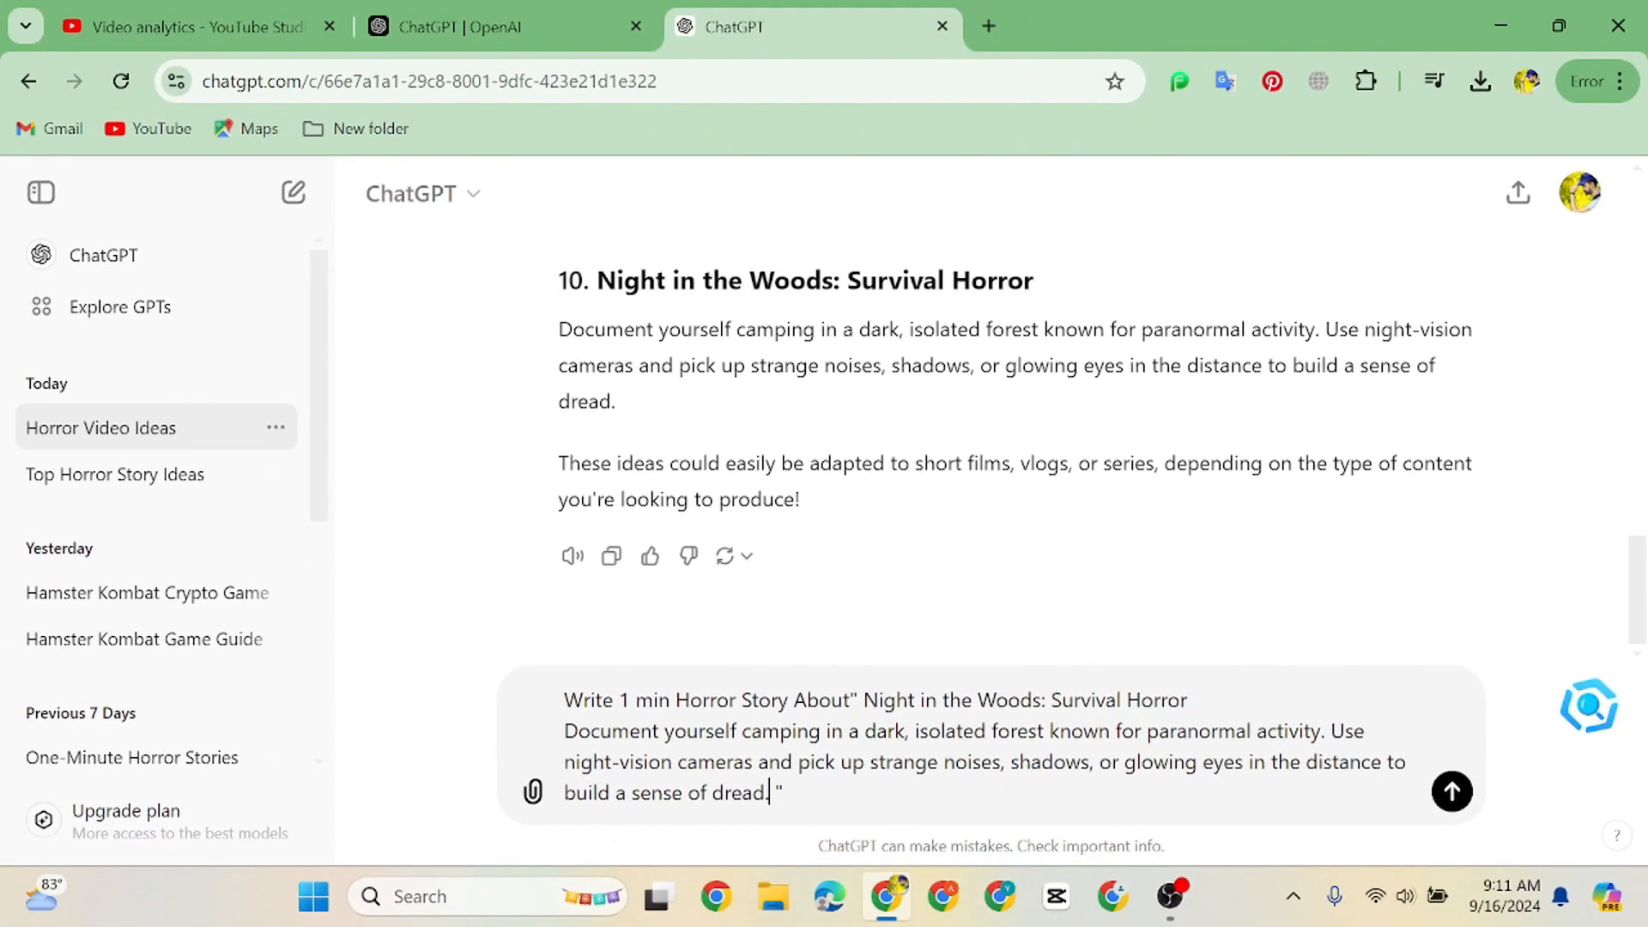
key("Return")
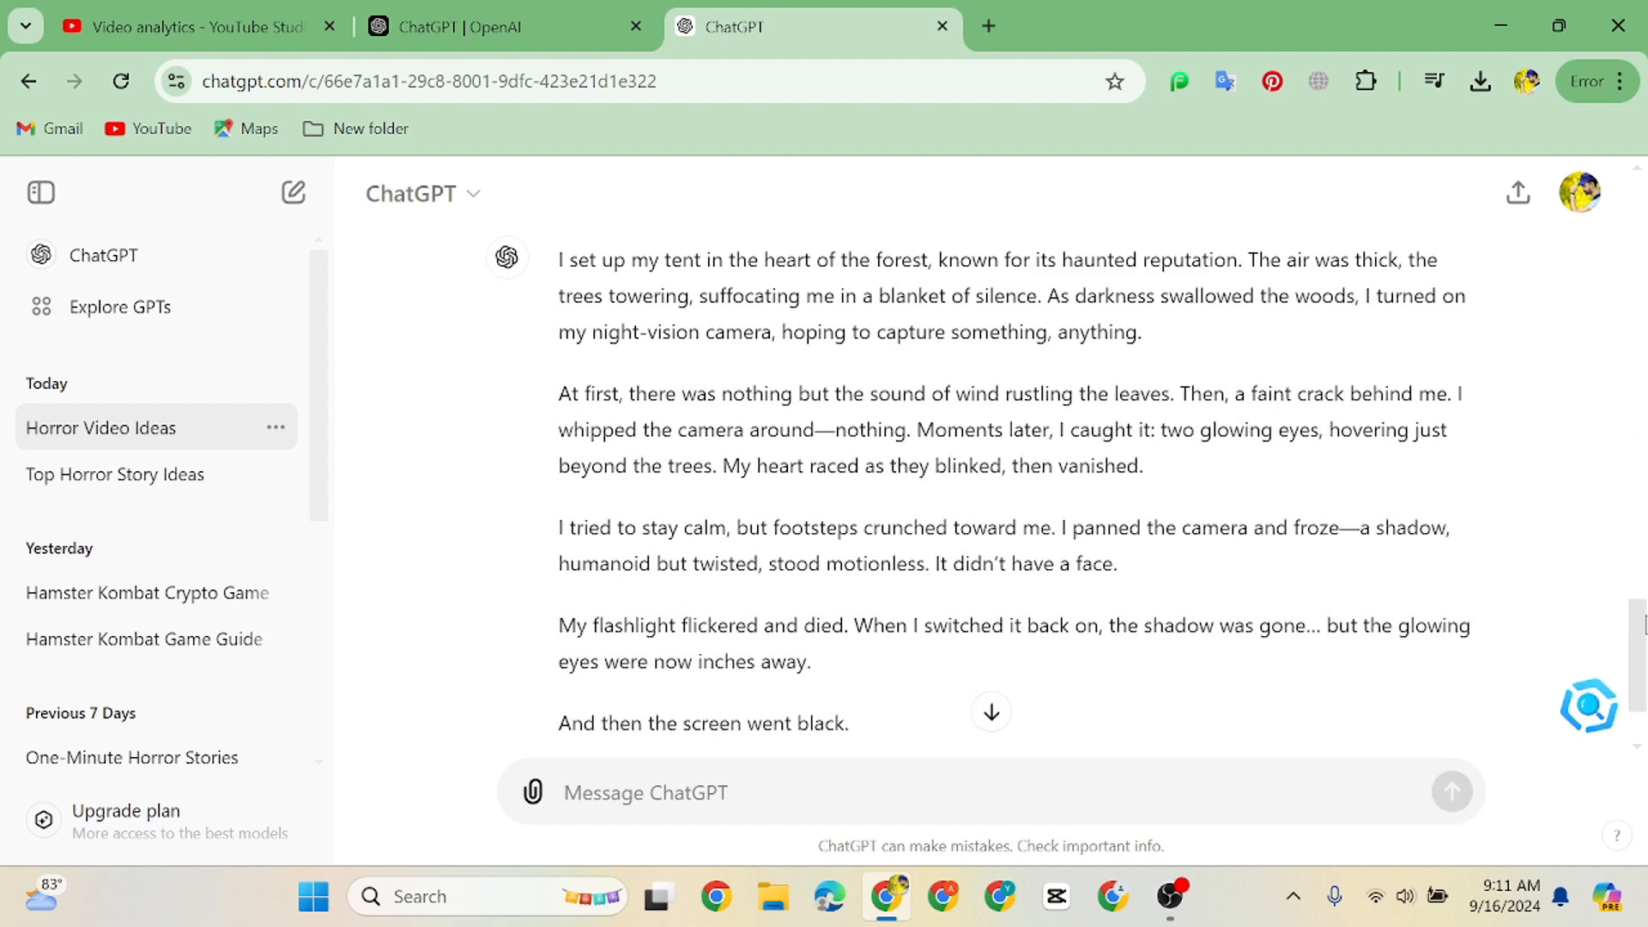
Send the follow-up request "Give Me 7 Prompt For image generation", correcting the spelling of "generation"
scroll(1629, 728, "down", 2)
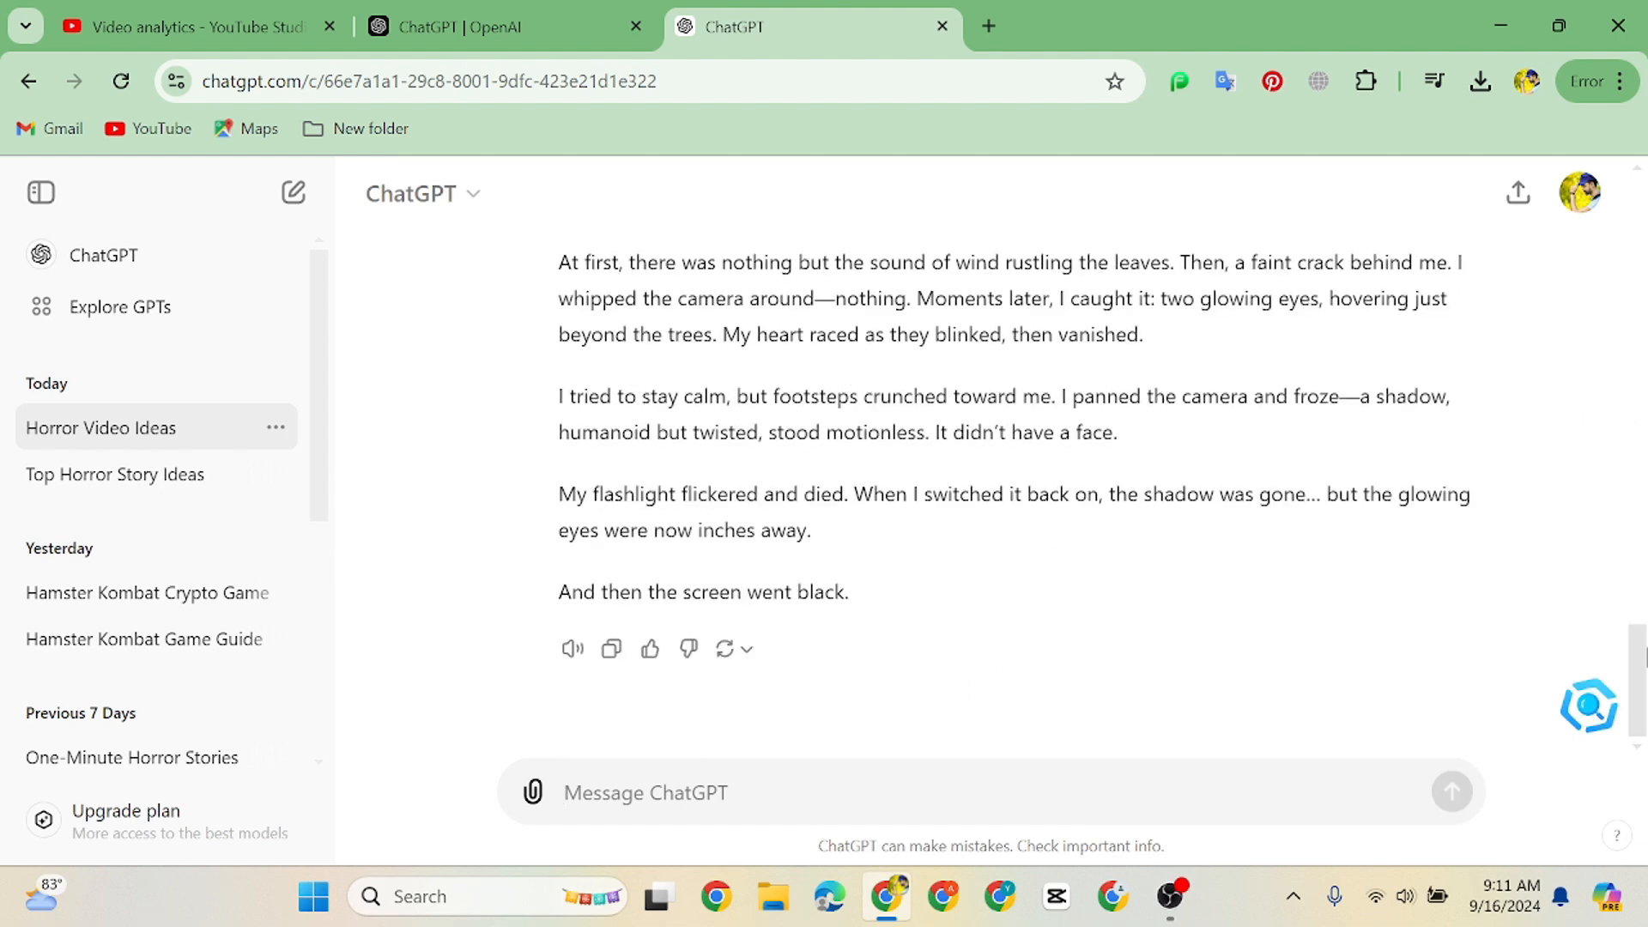
scroll(1642, 657, "up", 3)
scroll(1642, 657, "down", 3)
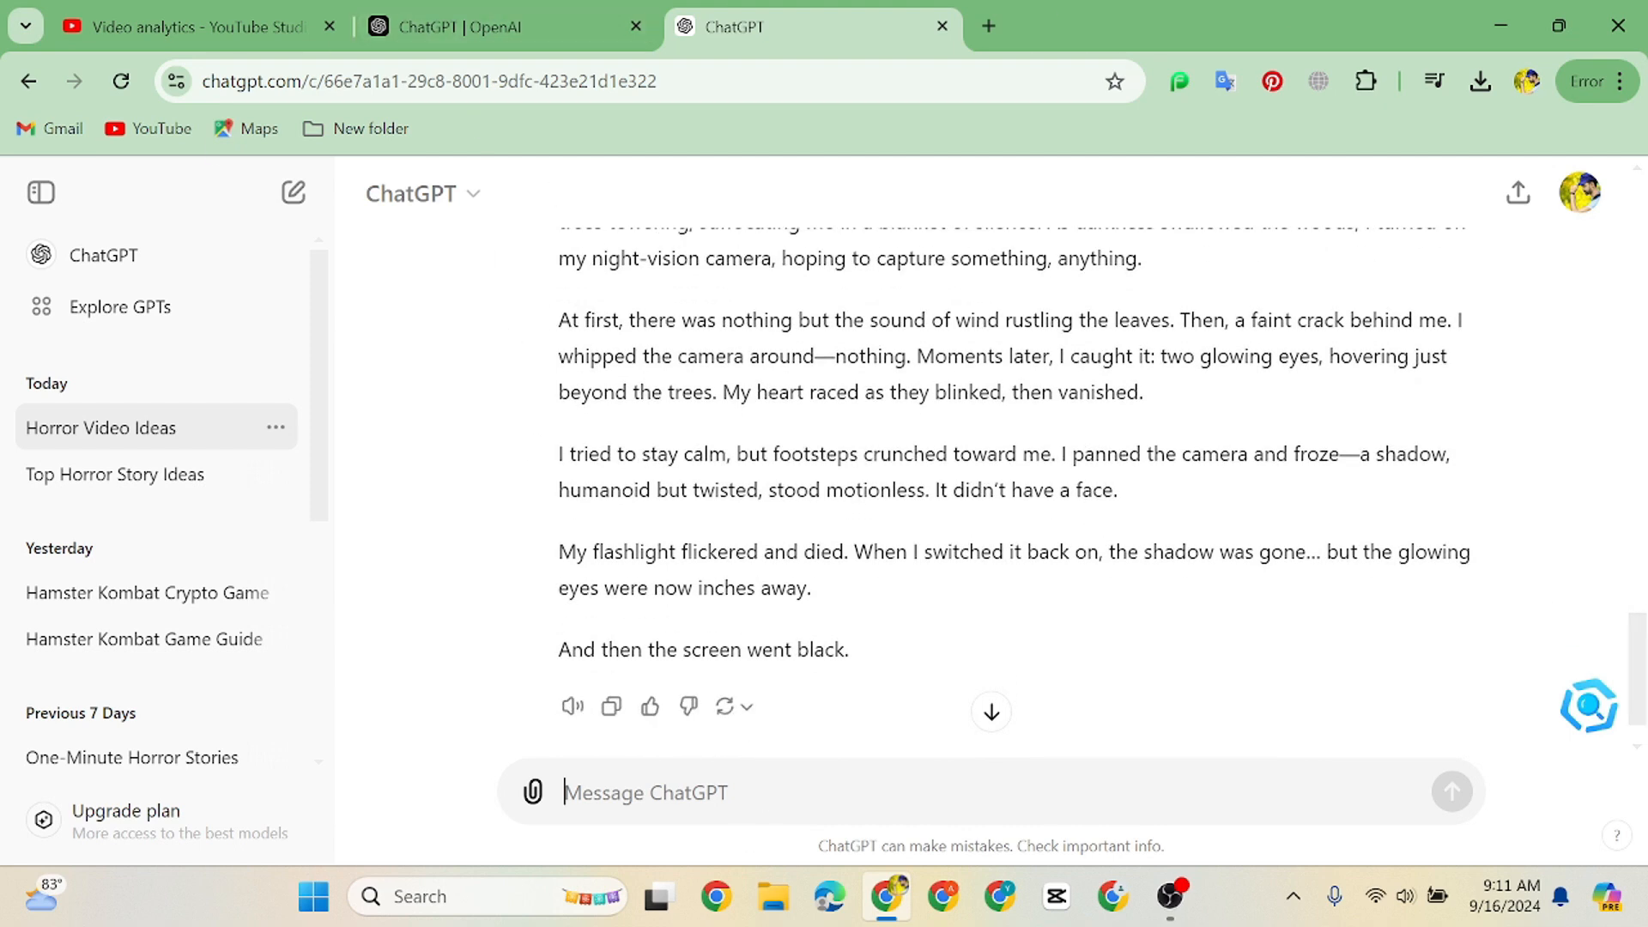
type("Give Me 7 Prompt For image genaratio")
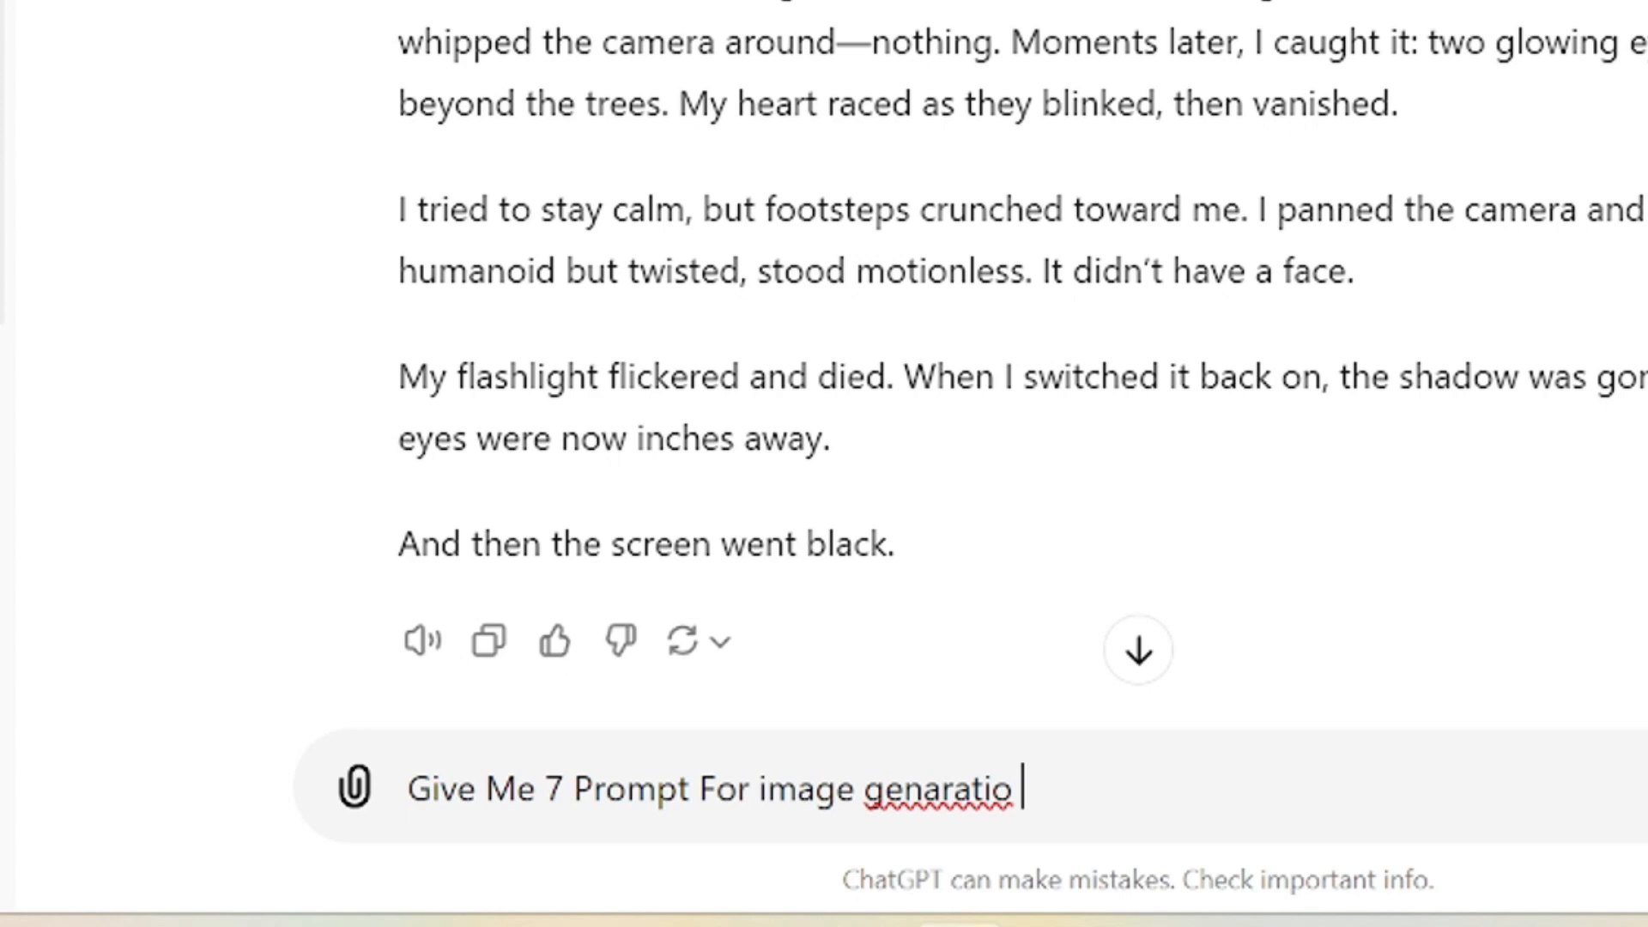
key("BackSpace")
right_click(976, 824)
left_click(1107, 17)
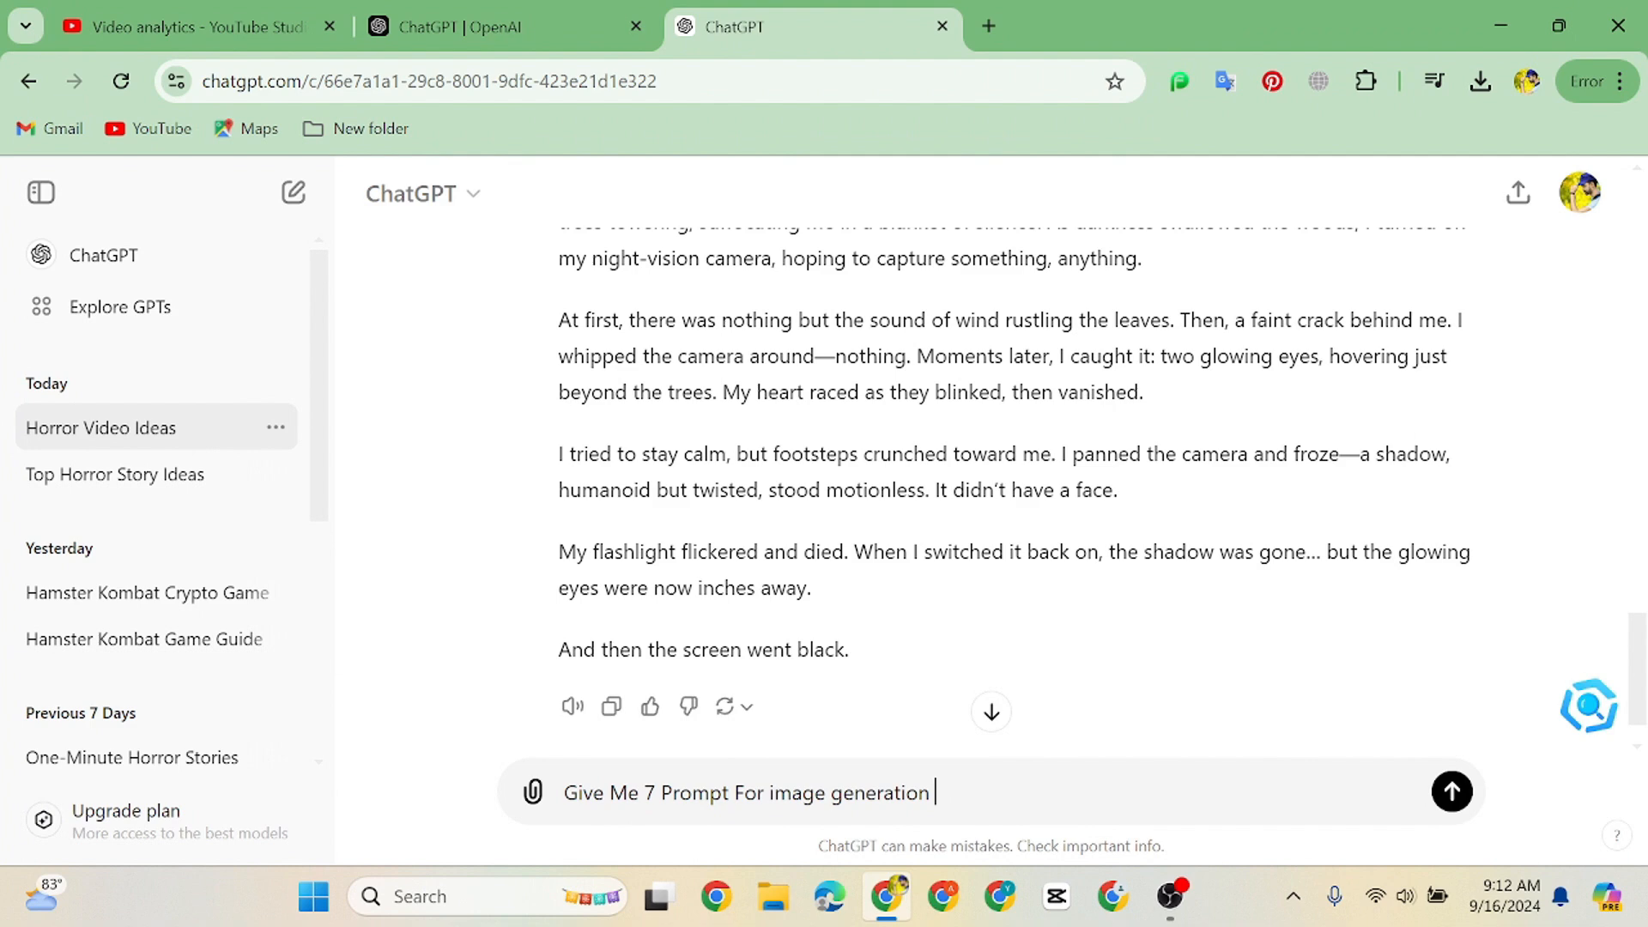
key("Return")
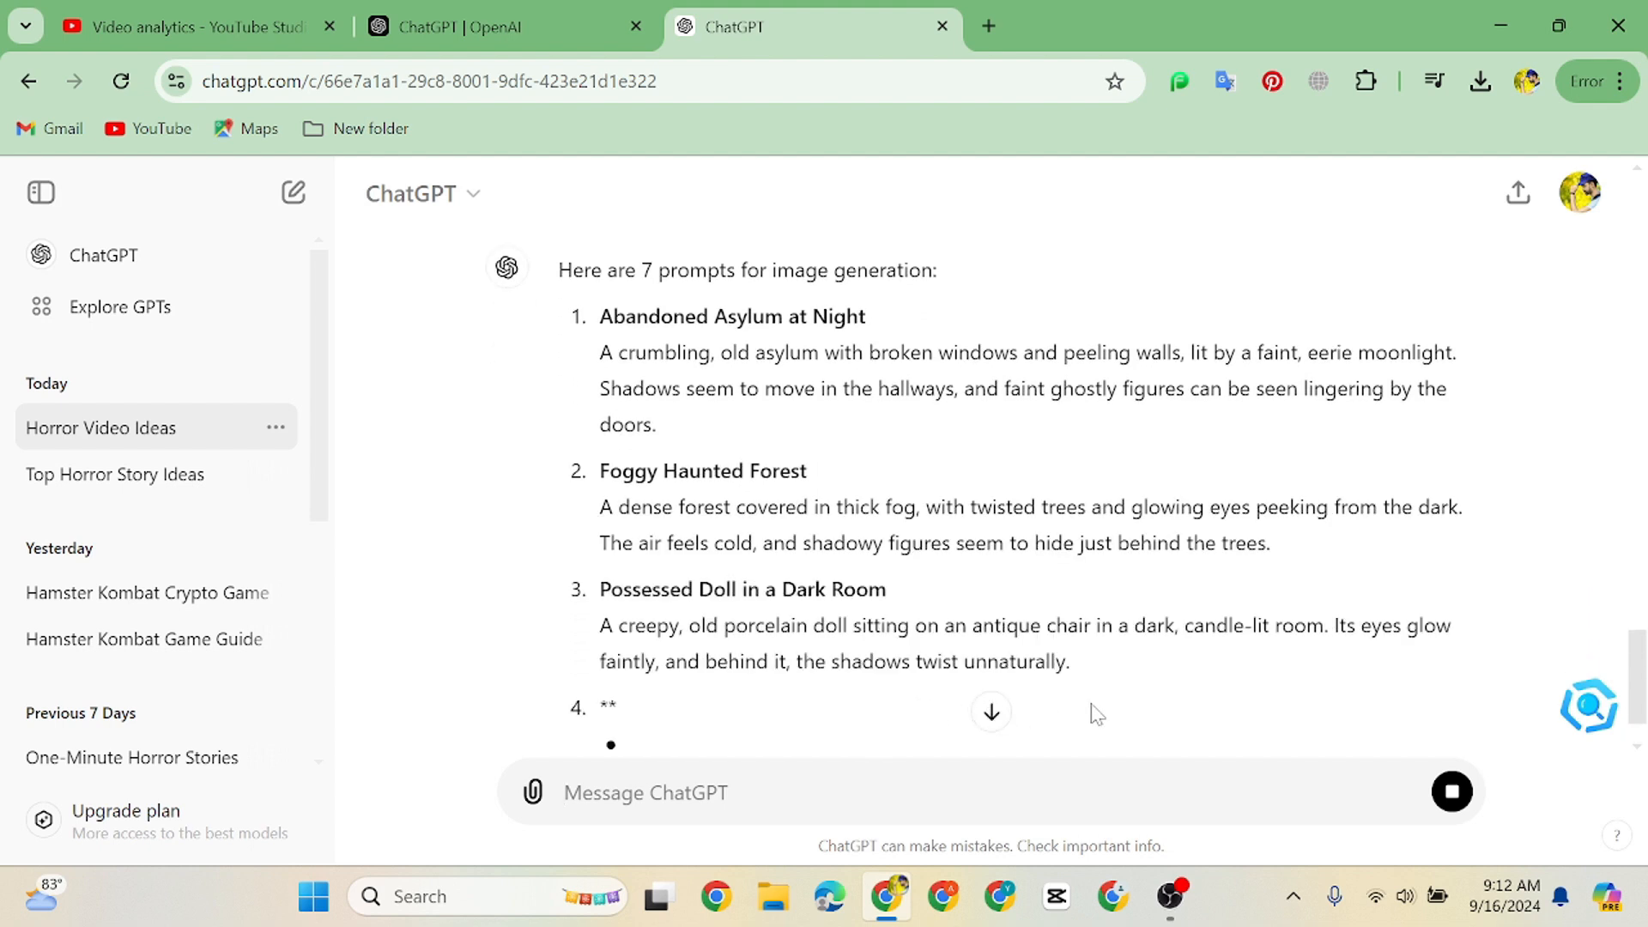
Switch to the Youtube Automation Chrome profile, search Google for 11labs, and get started free on the ElevenLabs site
scroll(1639, 601, "up", 7)
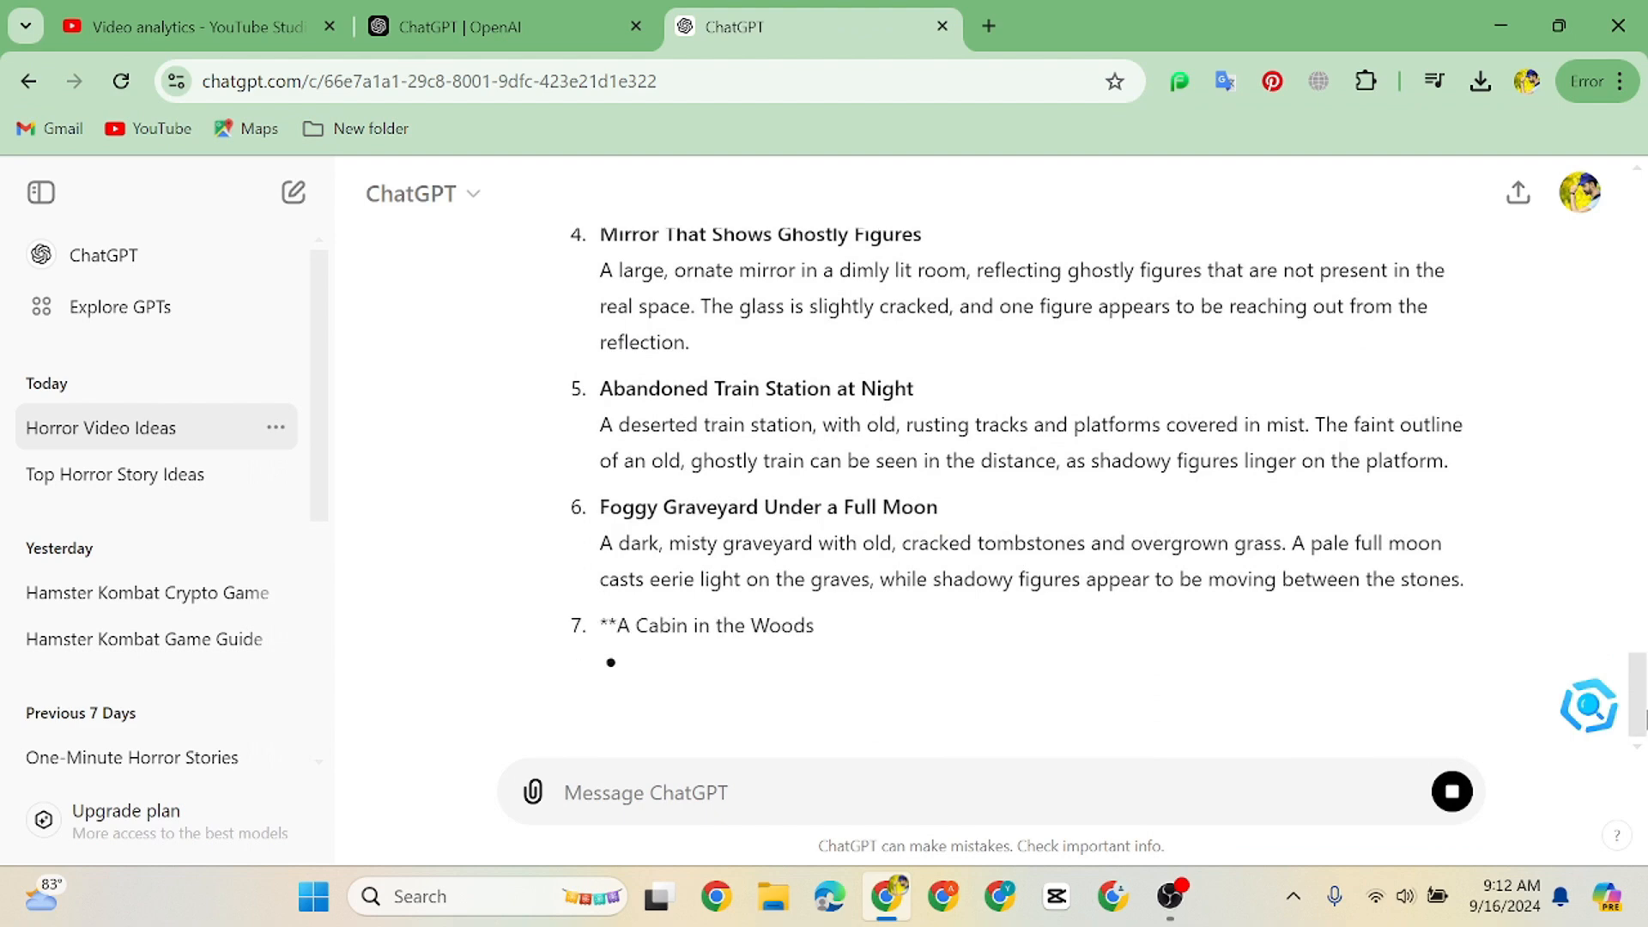
left_click_drag(1642, 740, 1647, 560)
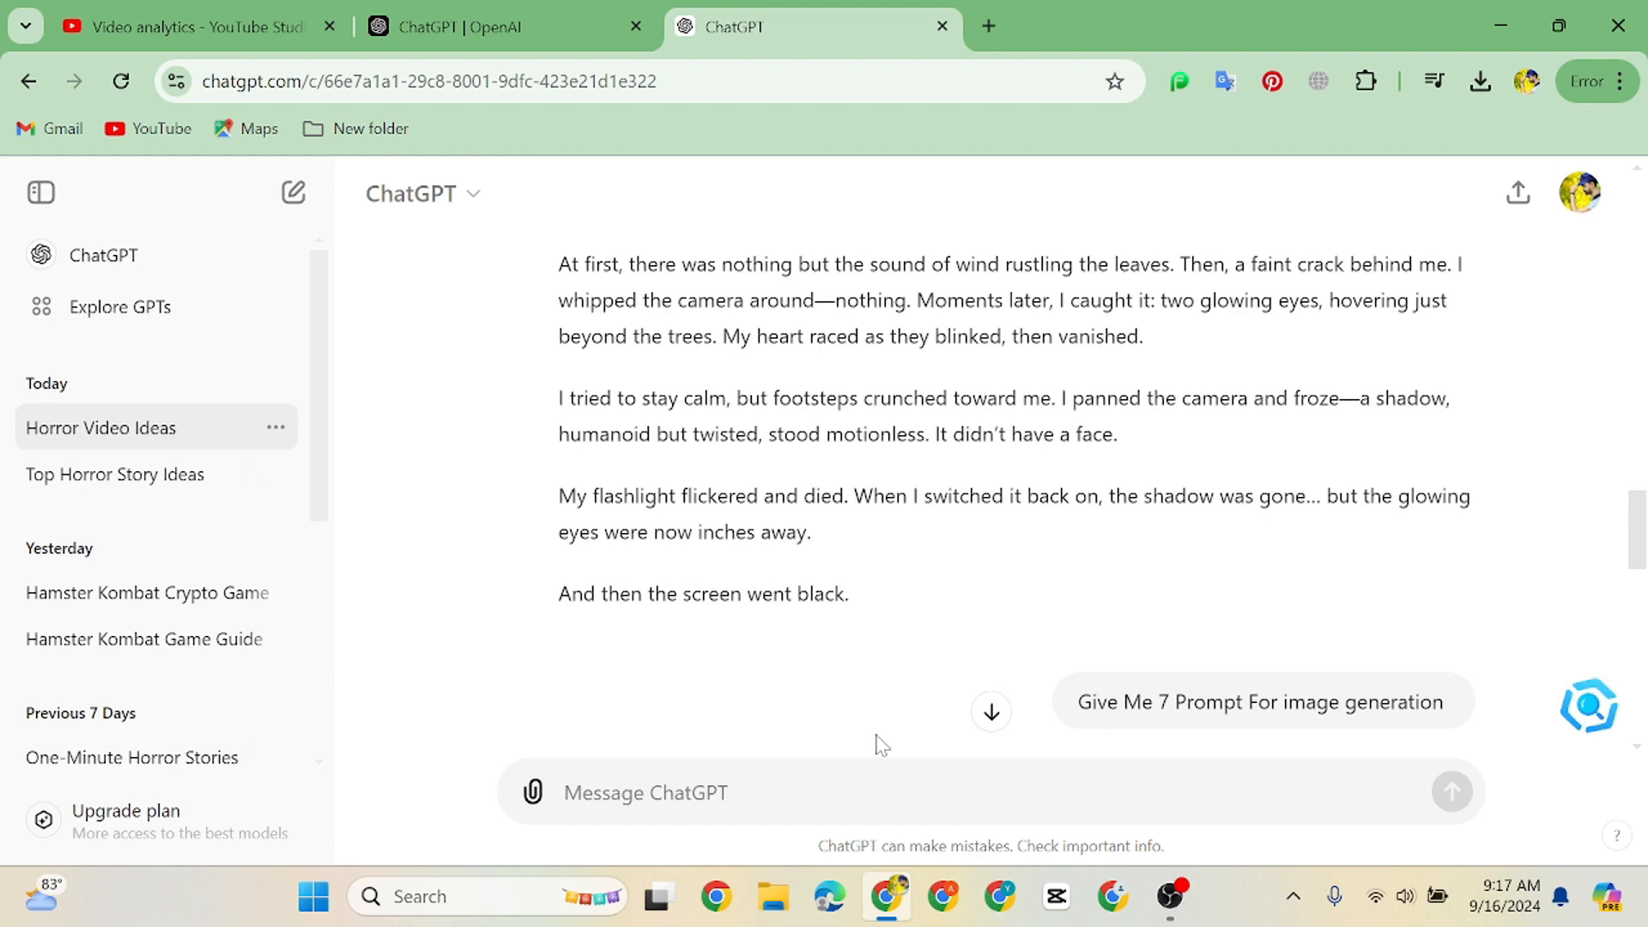
left_click(1000, 897)
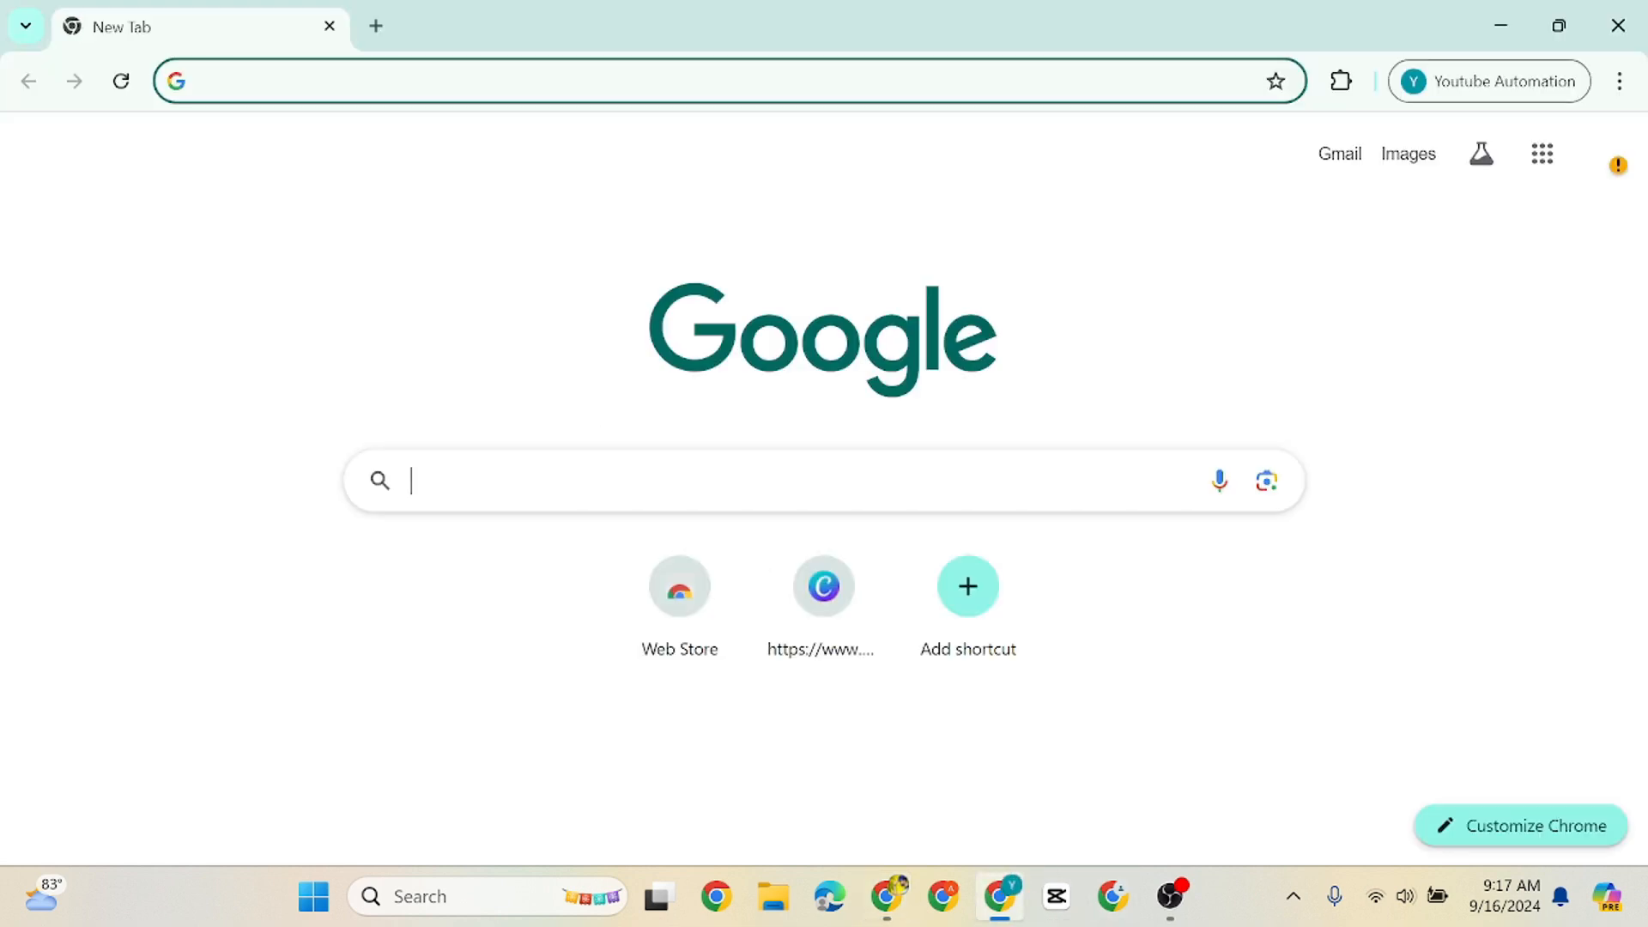
type("11")
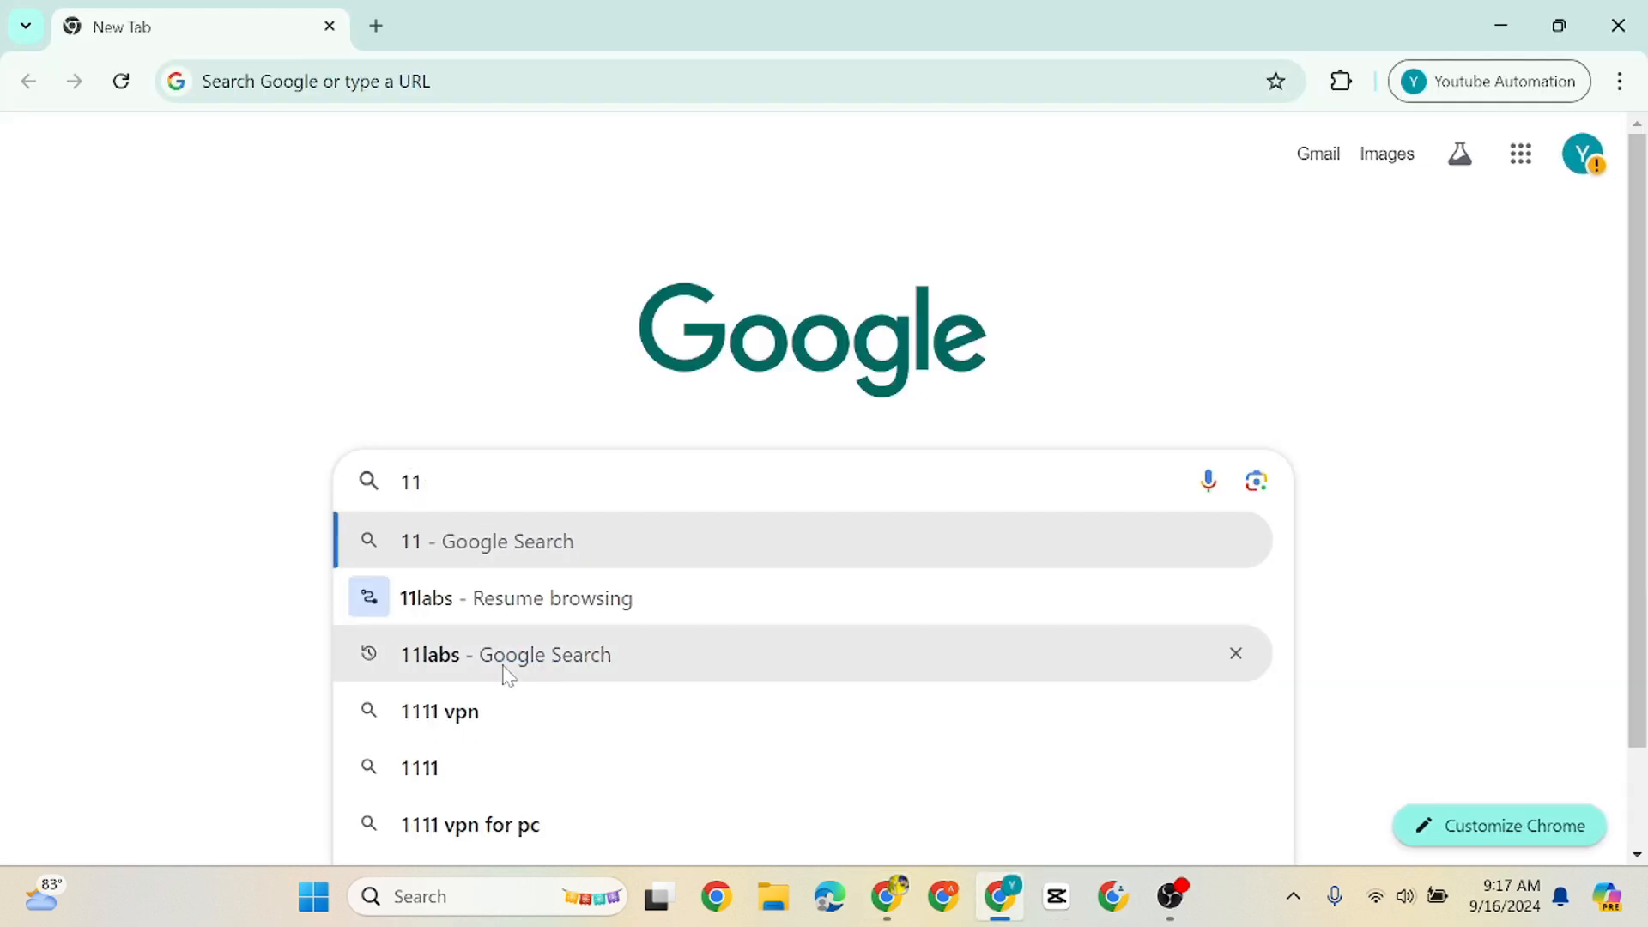
left_click(463, 656)
left_click(335, 327)
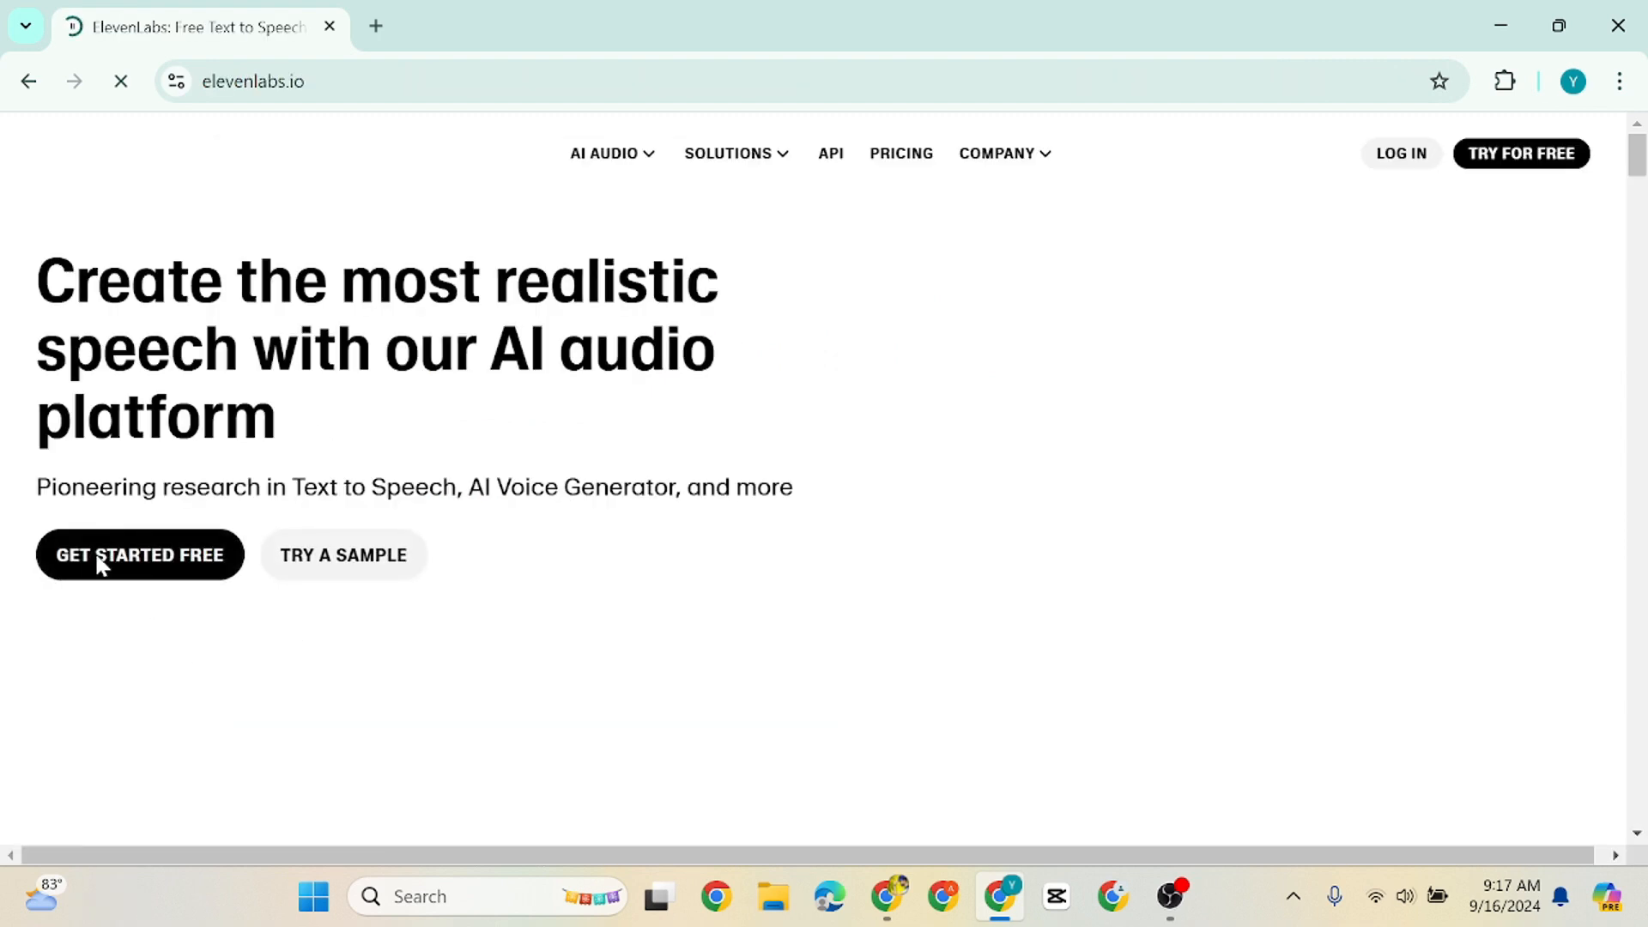
left_click(110, 562)
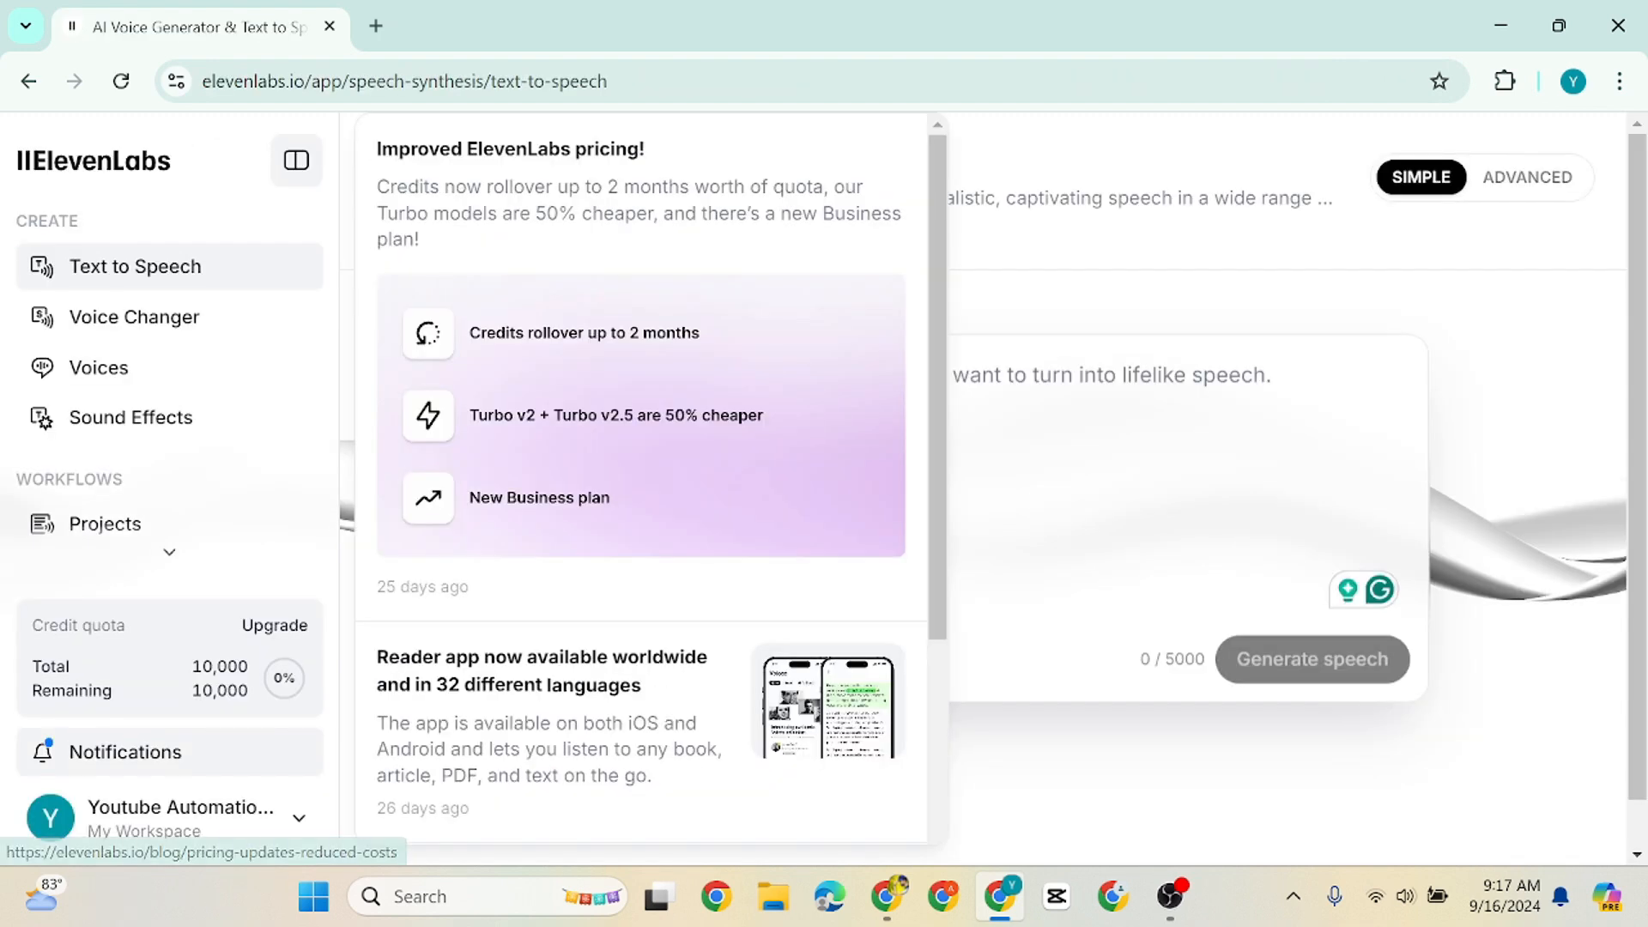
Paste the horror story into the text-to-speech input and choose the Liam narration voice
left_click(1044, 404)
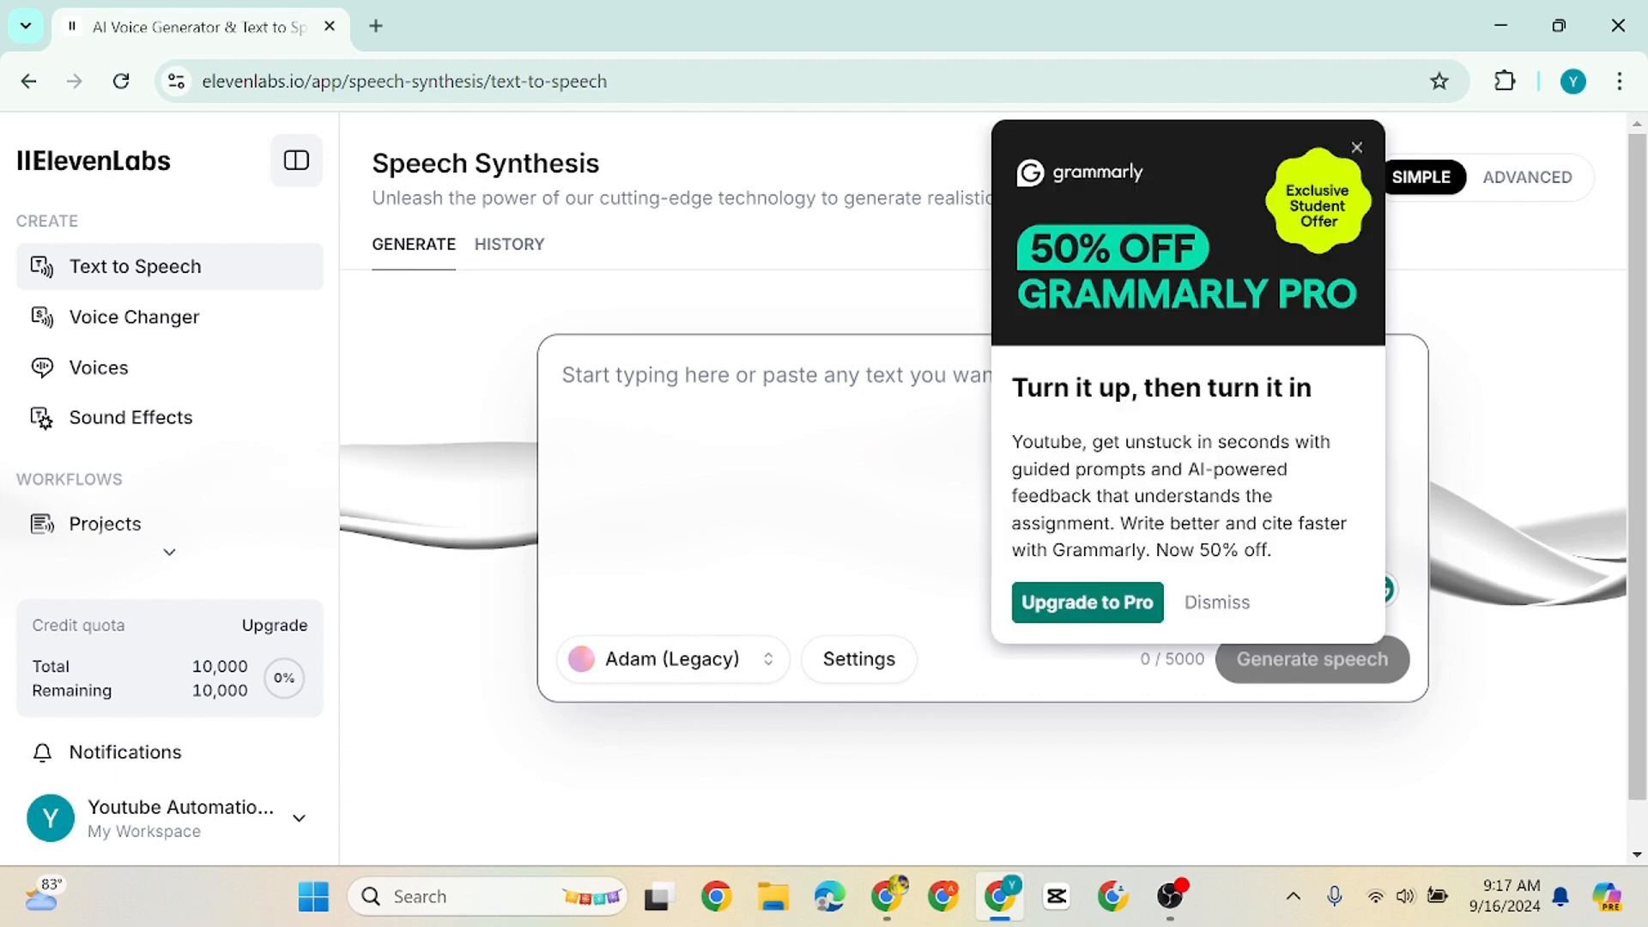
key("ctrl+v")
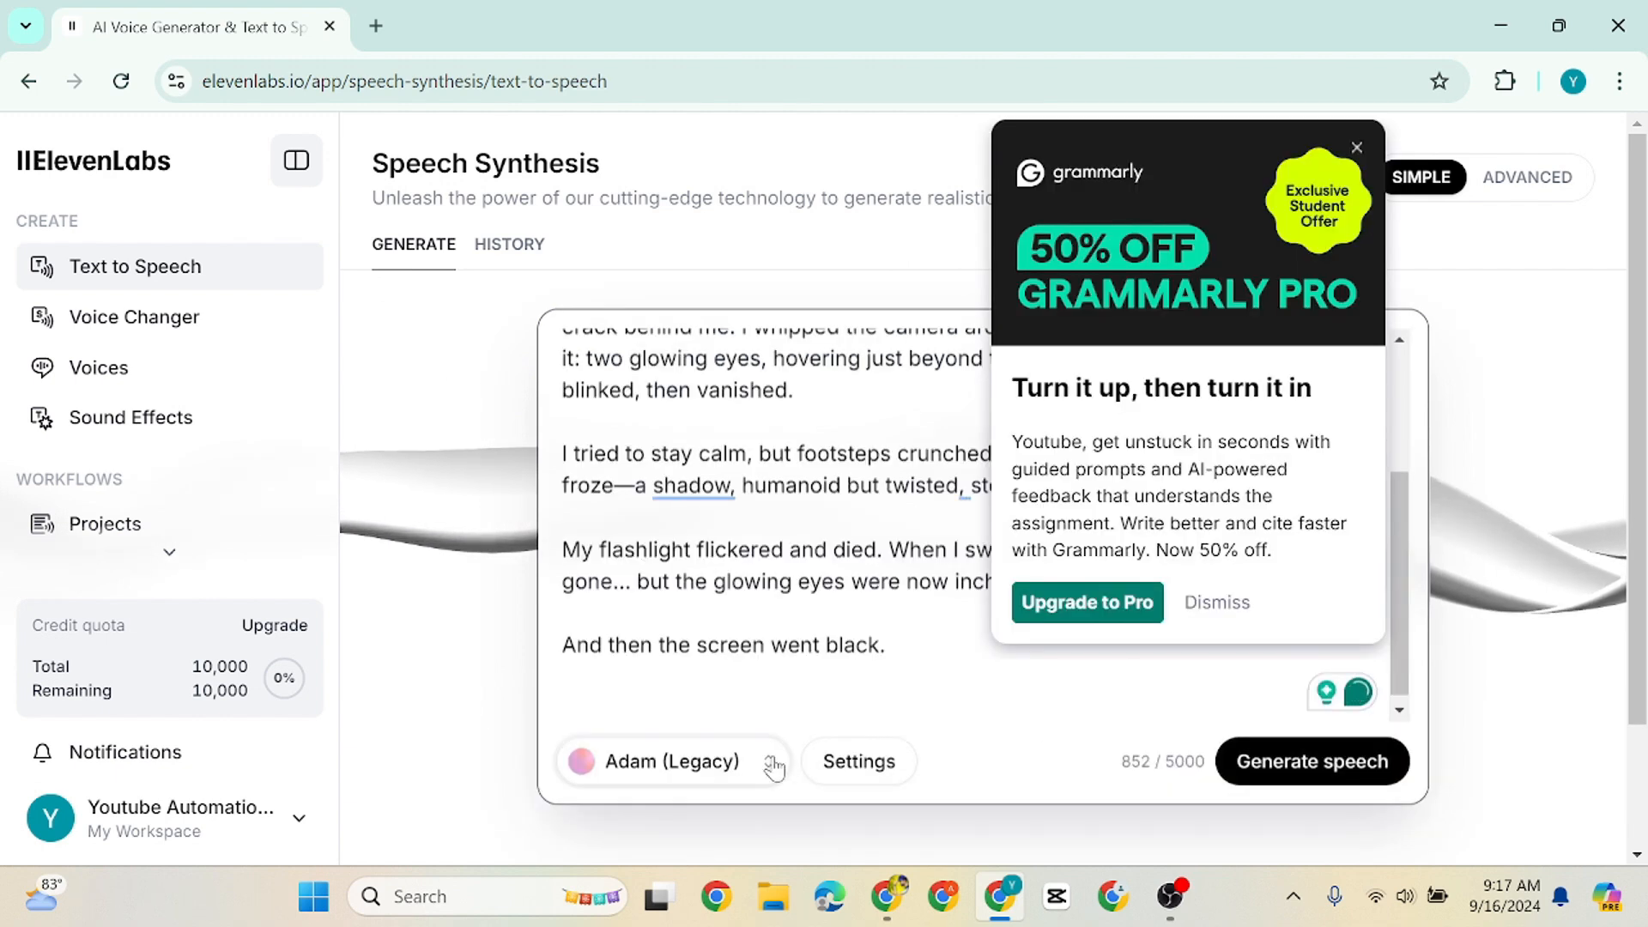
left_click(771, 762)
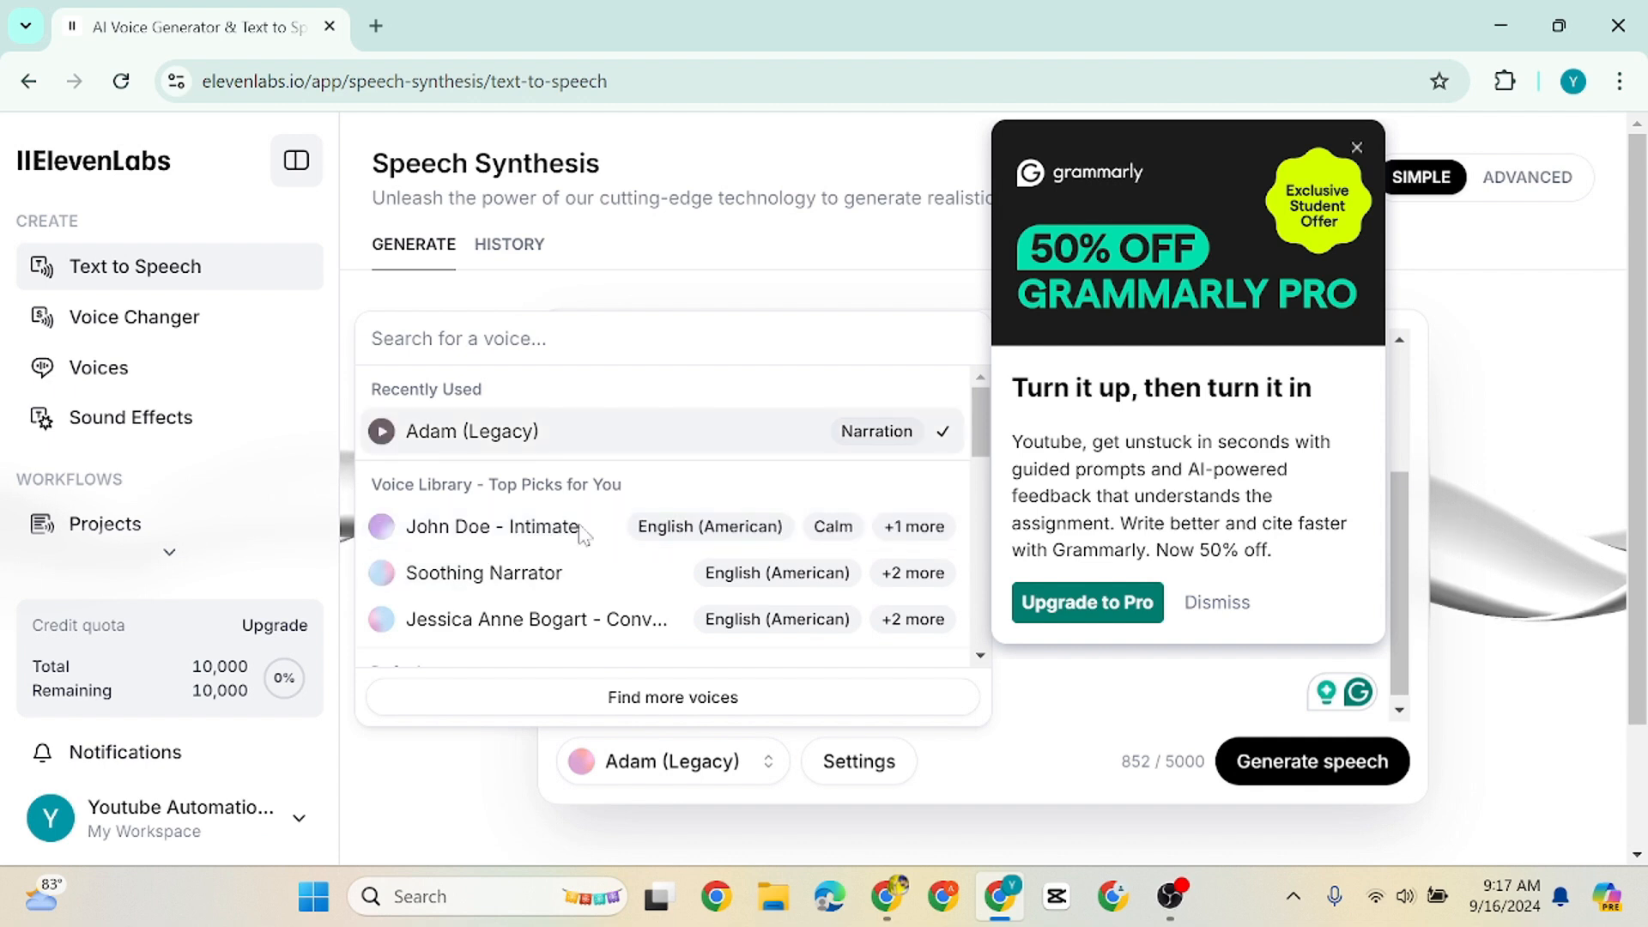
type("li")
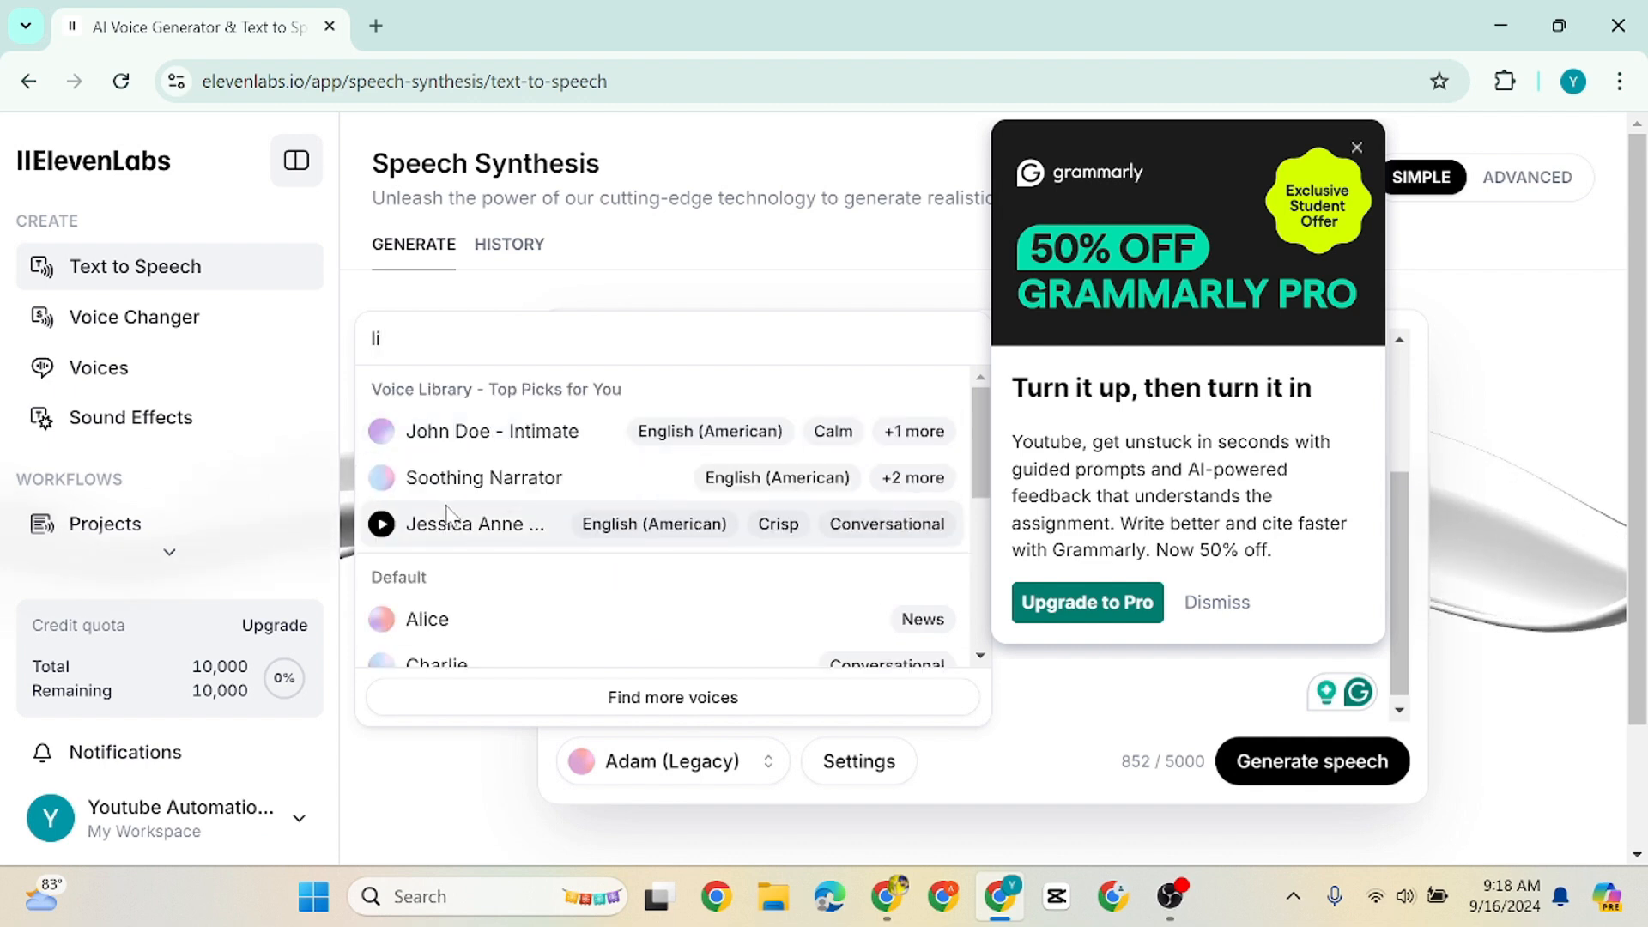
type("a")
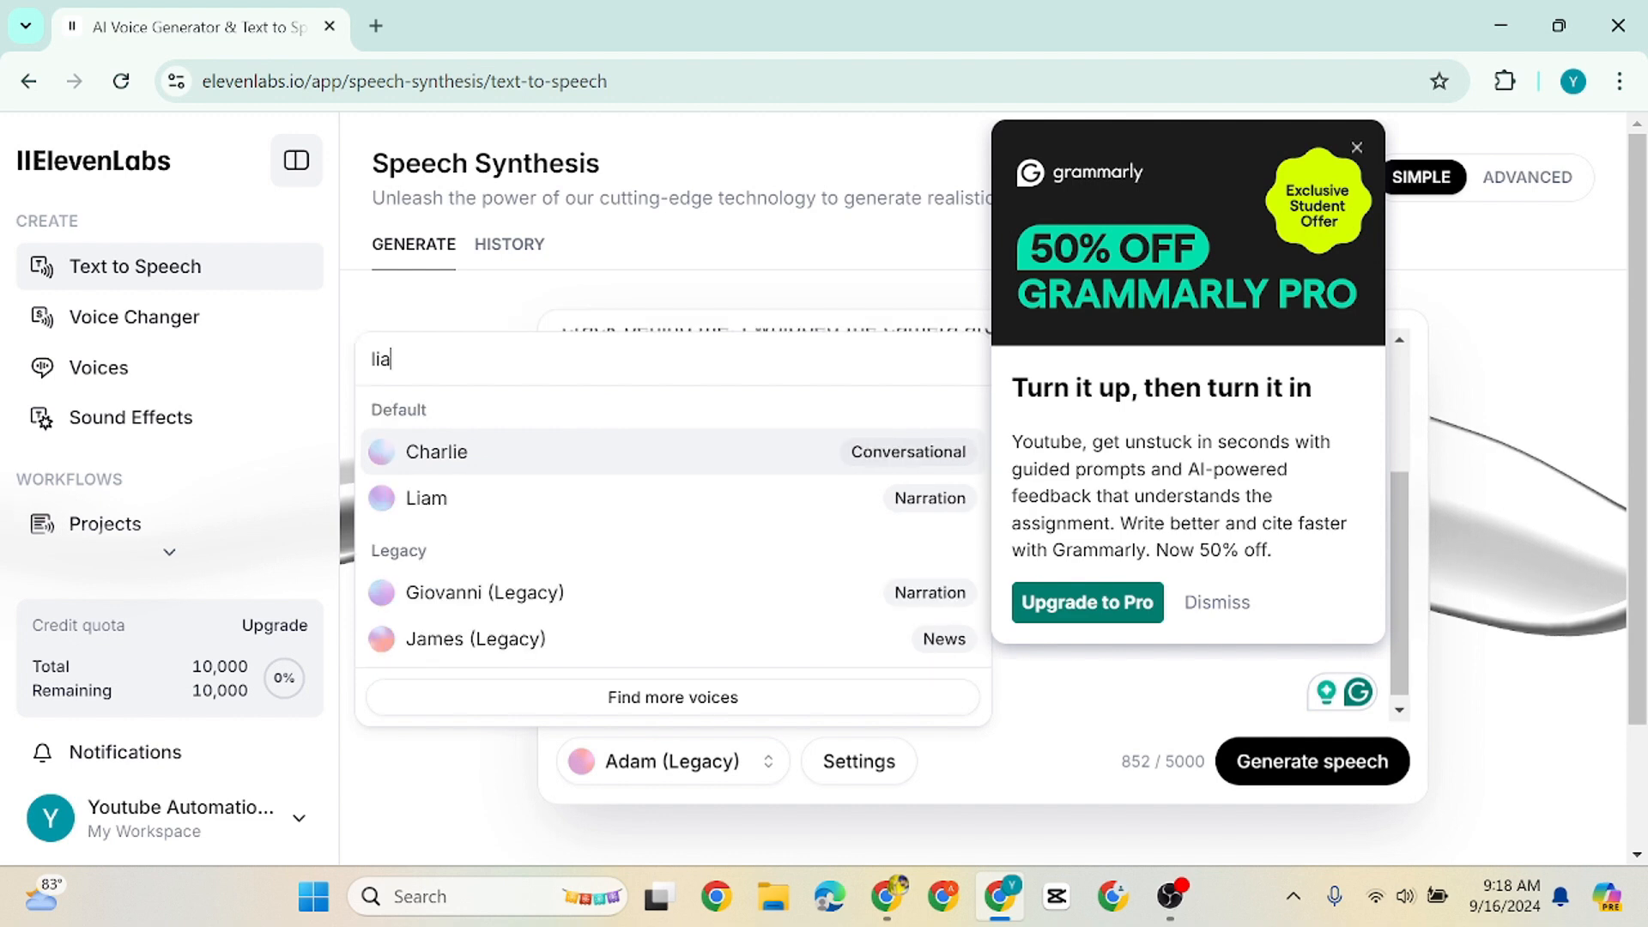
left_click(478, 498)
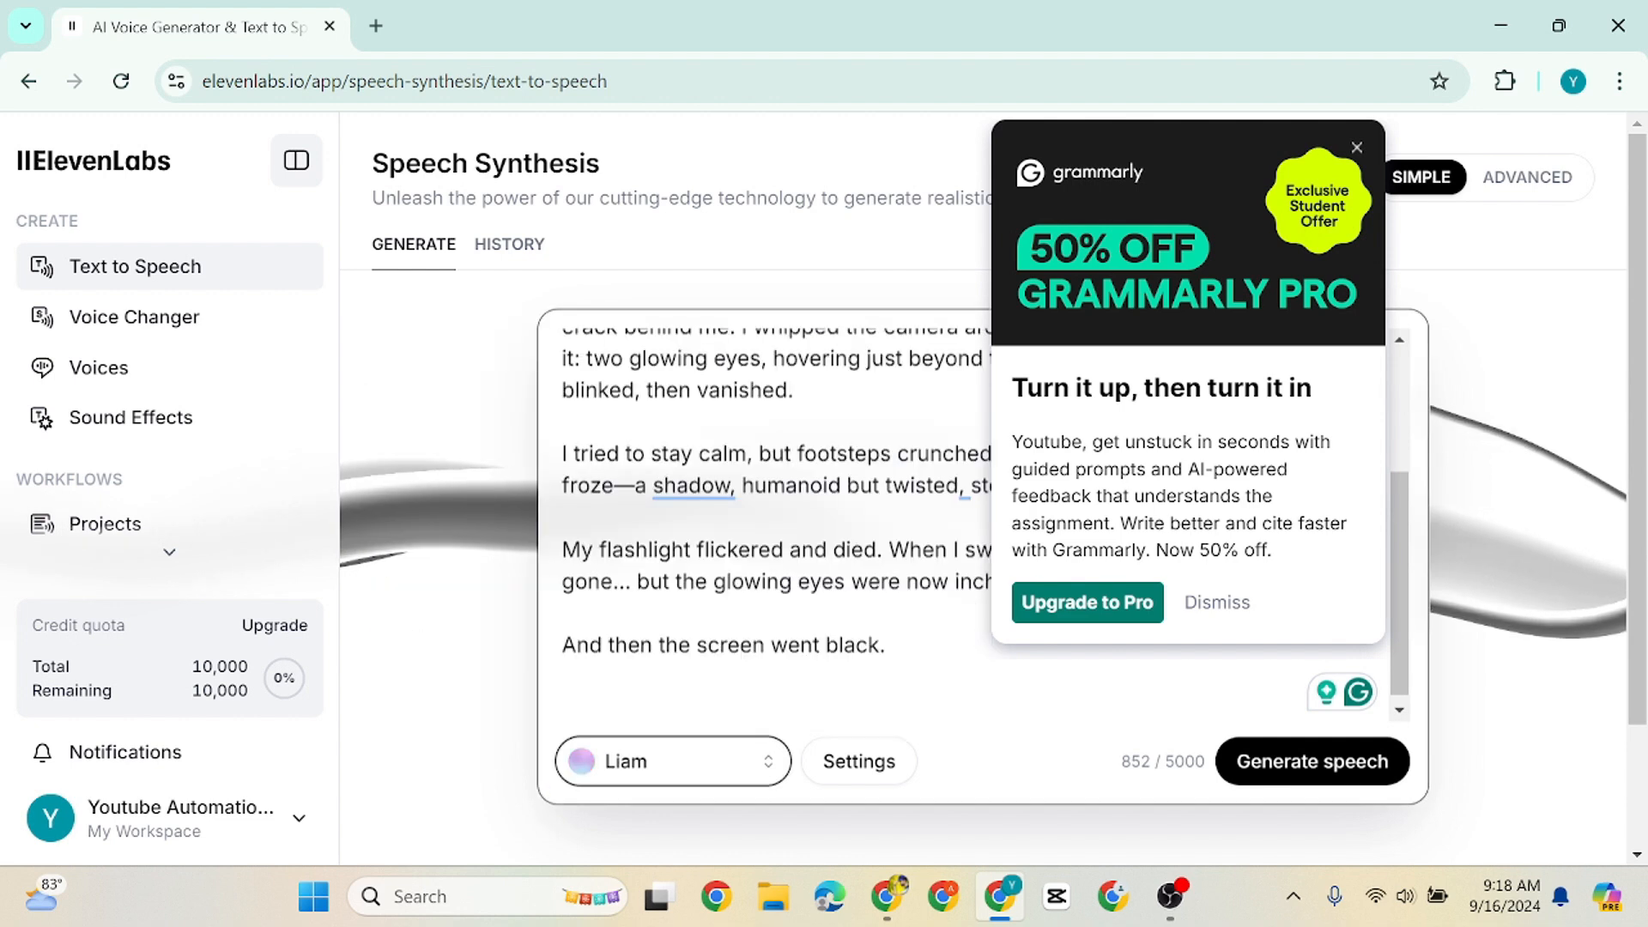
Generate speech from the pasted story and download the resulting audio
left_click(1238, 773)
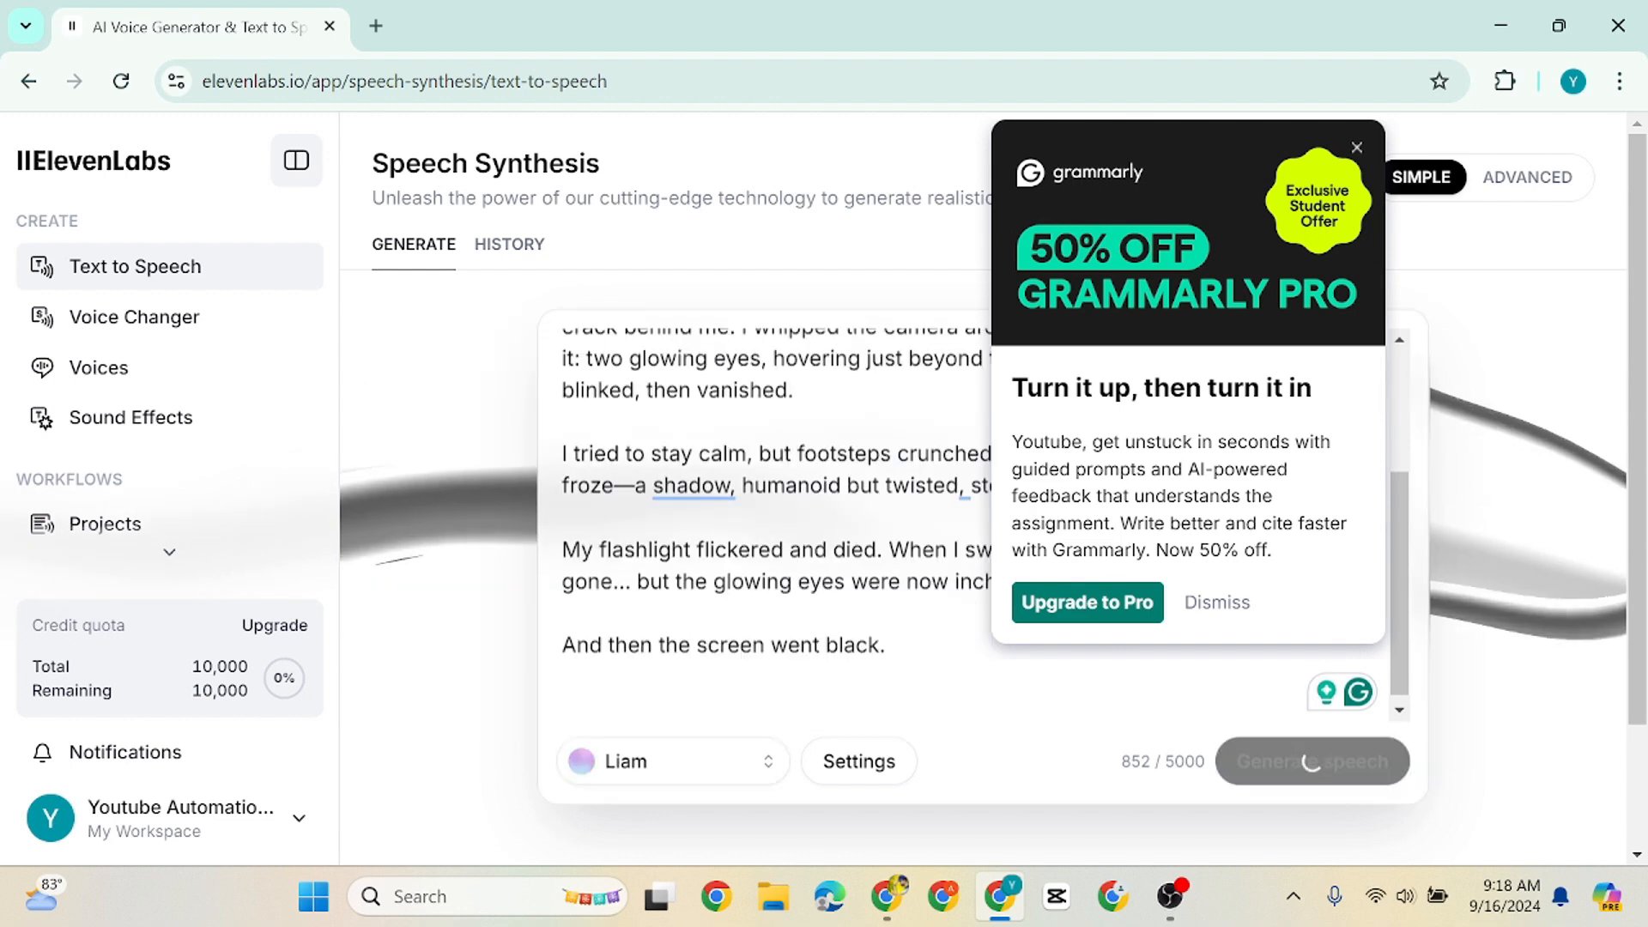
left_click(1357, 148)
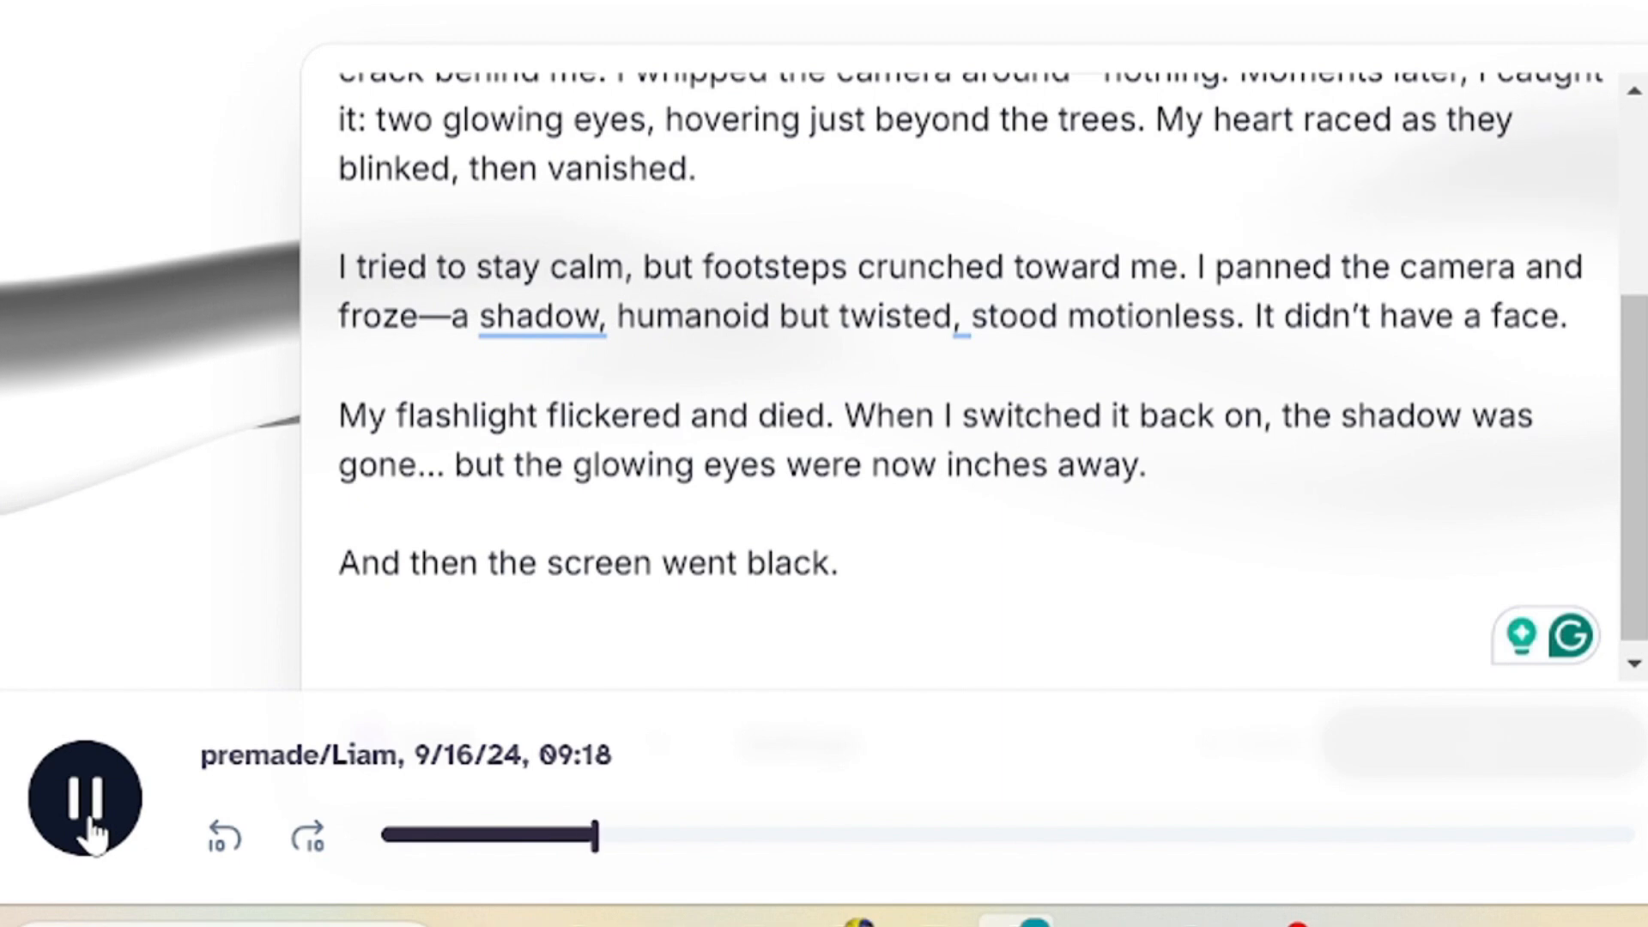
left_click(90, 826)
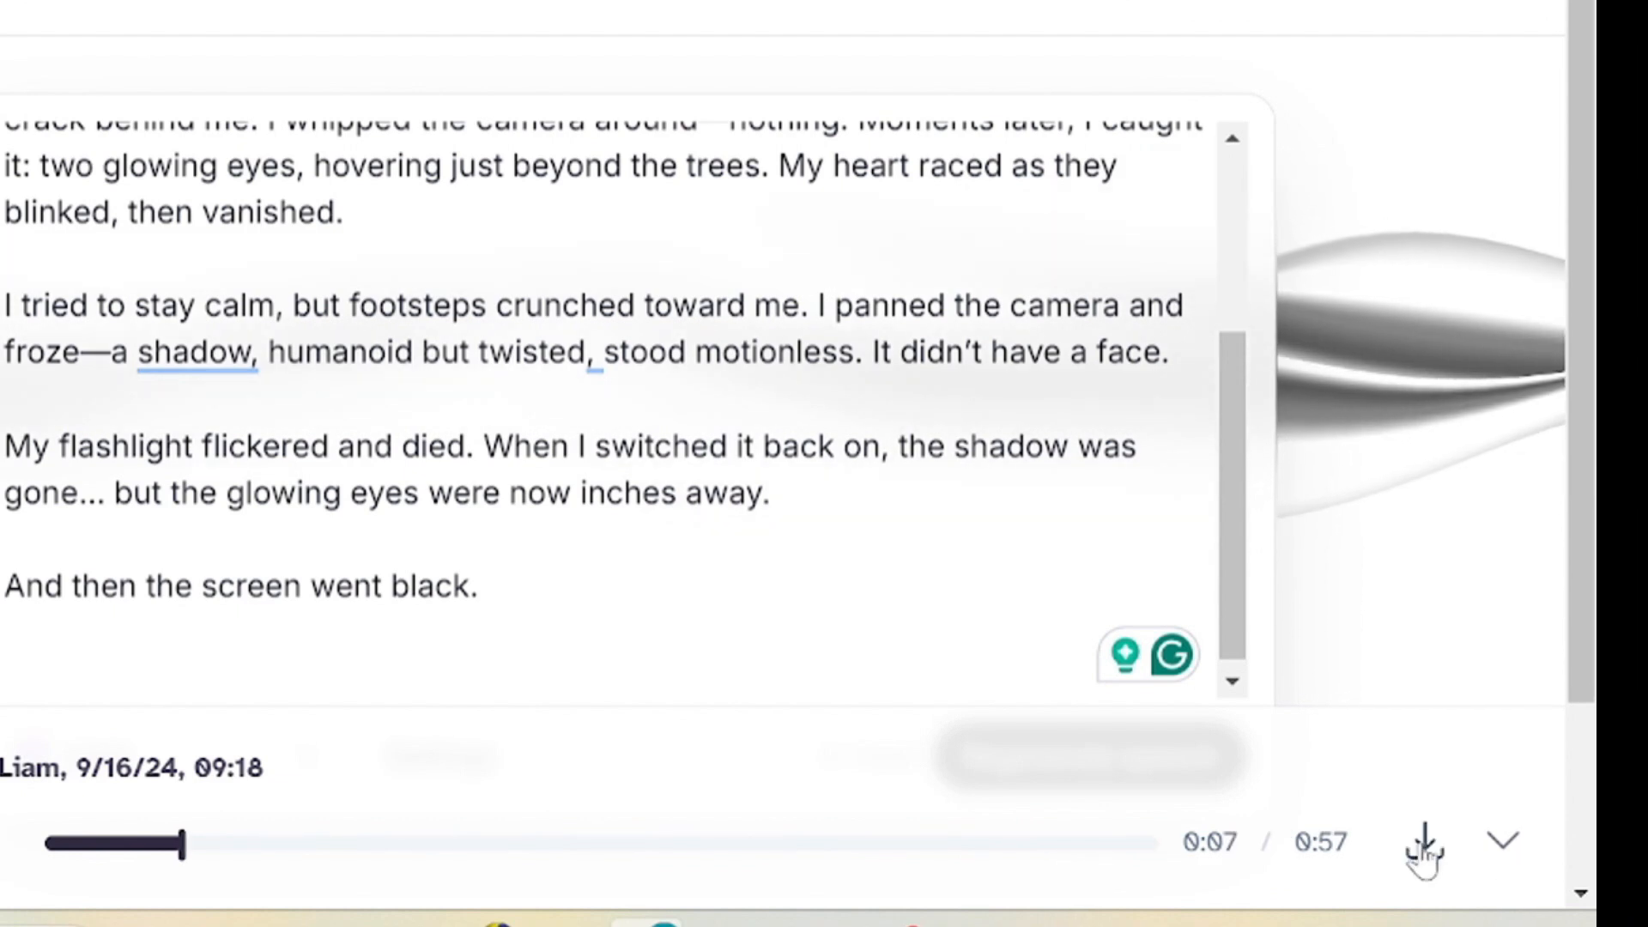
left_click(1423, 852)
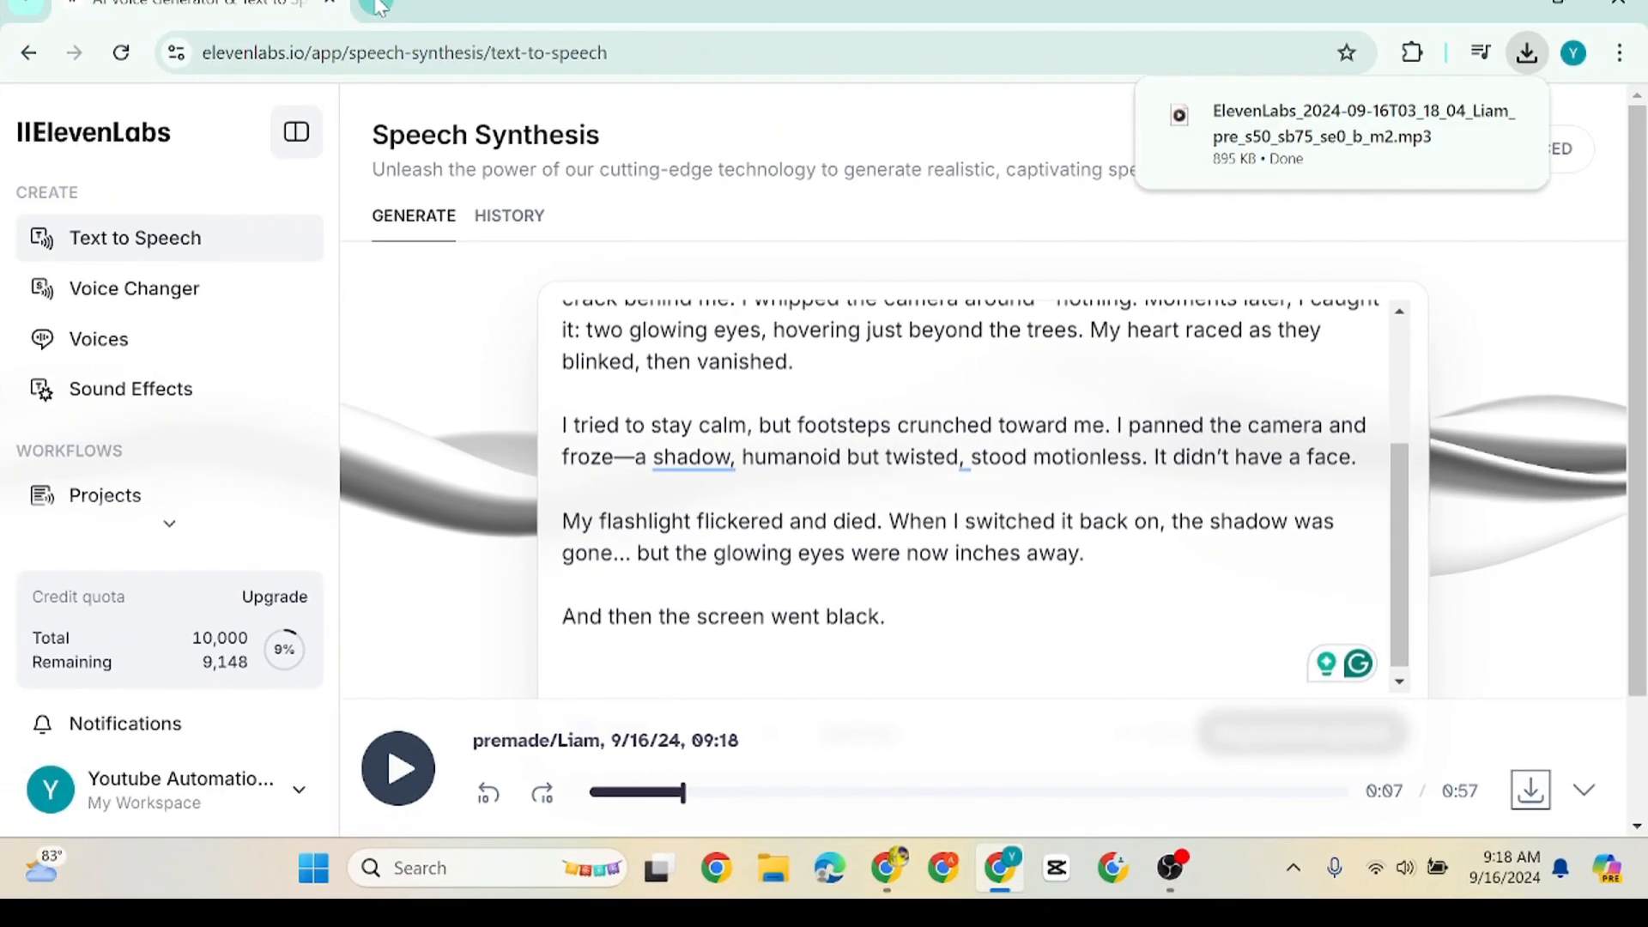
Search Google for adobe podcast in a new tab and open Adobe Podcast's Enhance Speech tool
left_click(381, 12)
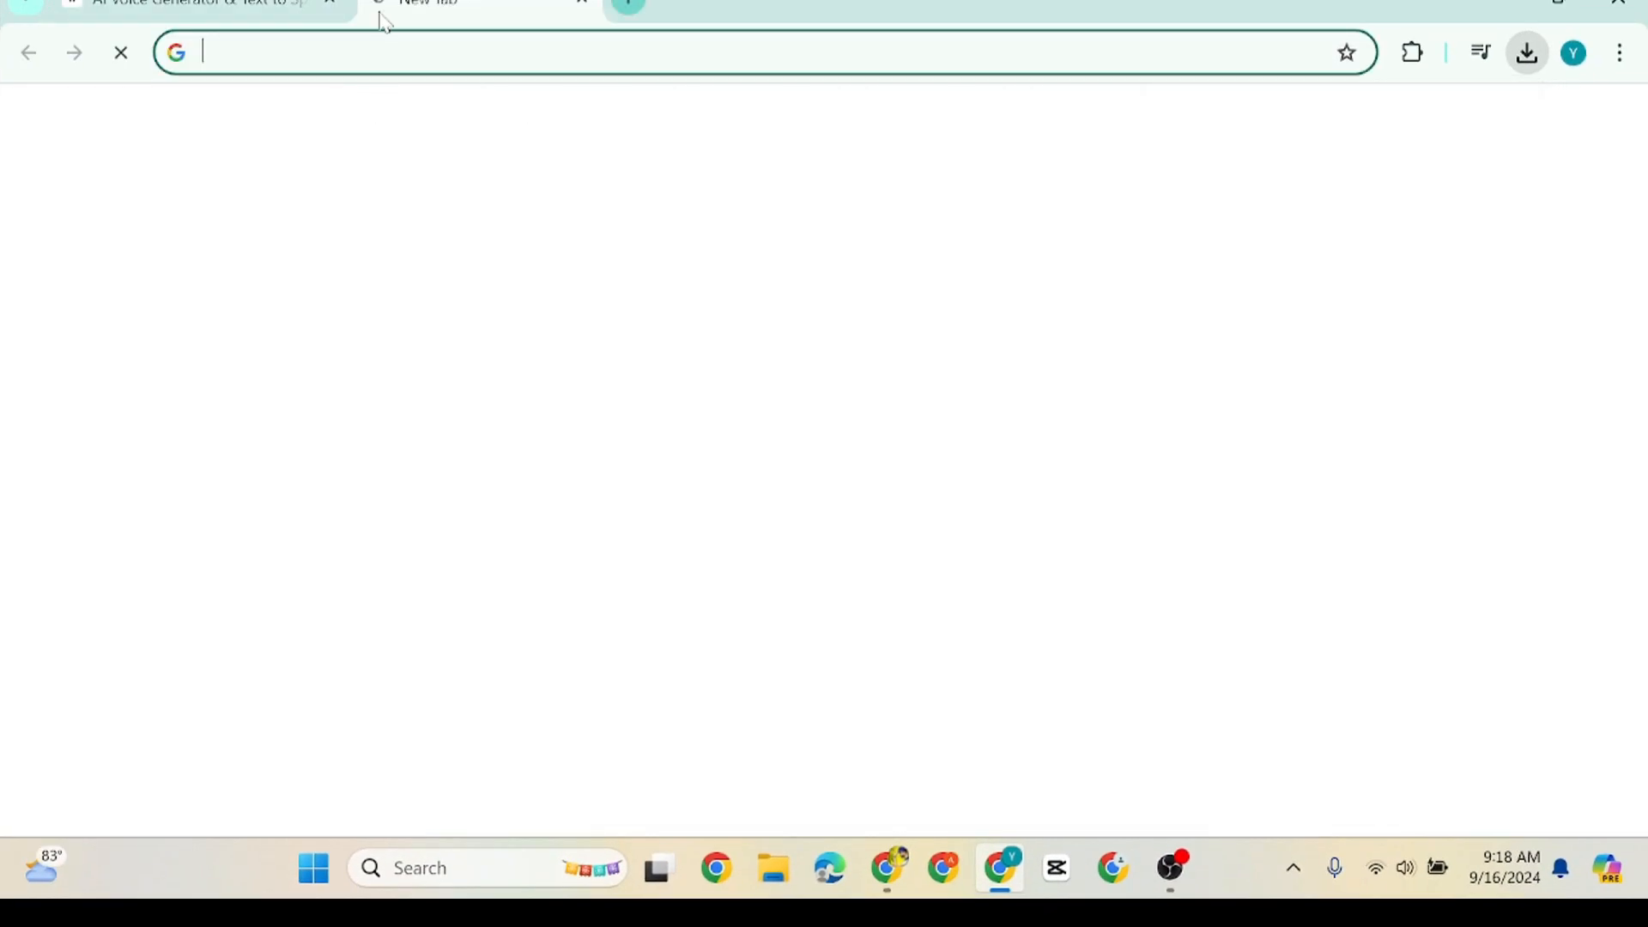
left_click(550, 453)
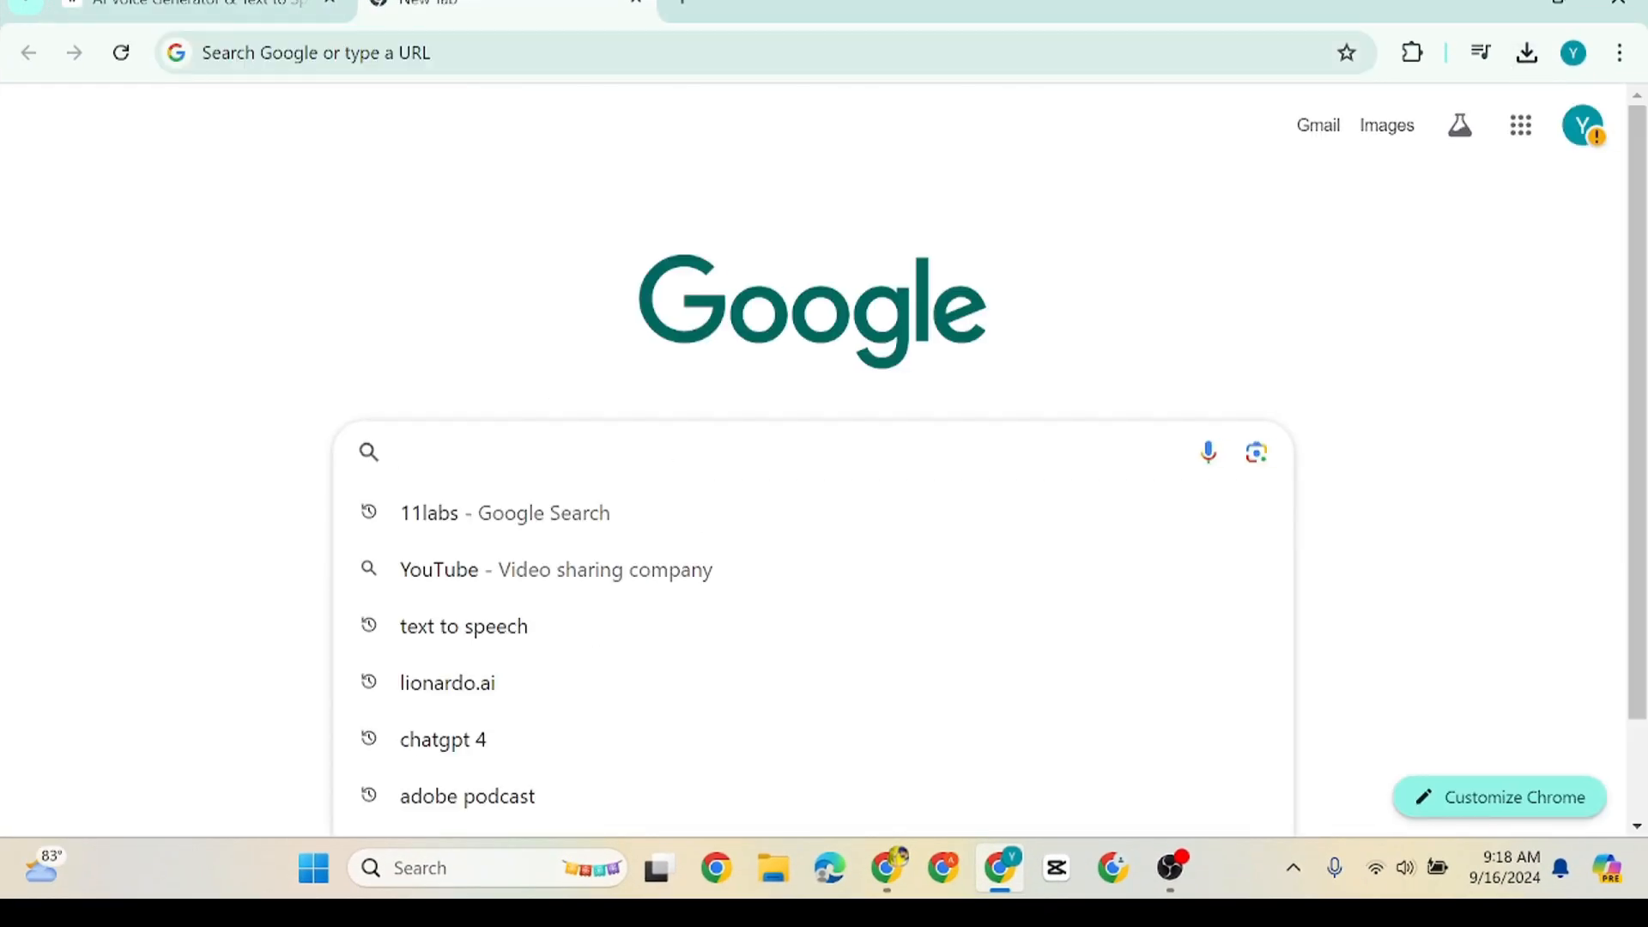
type("ad")
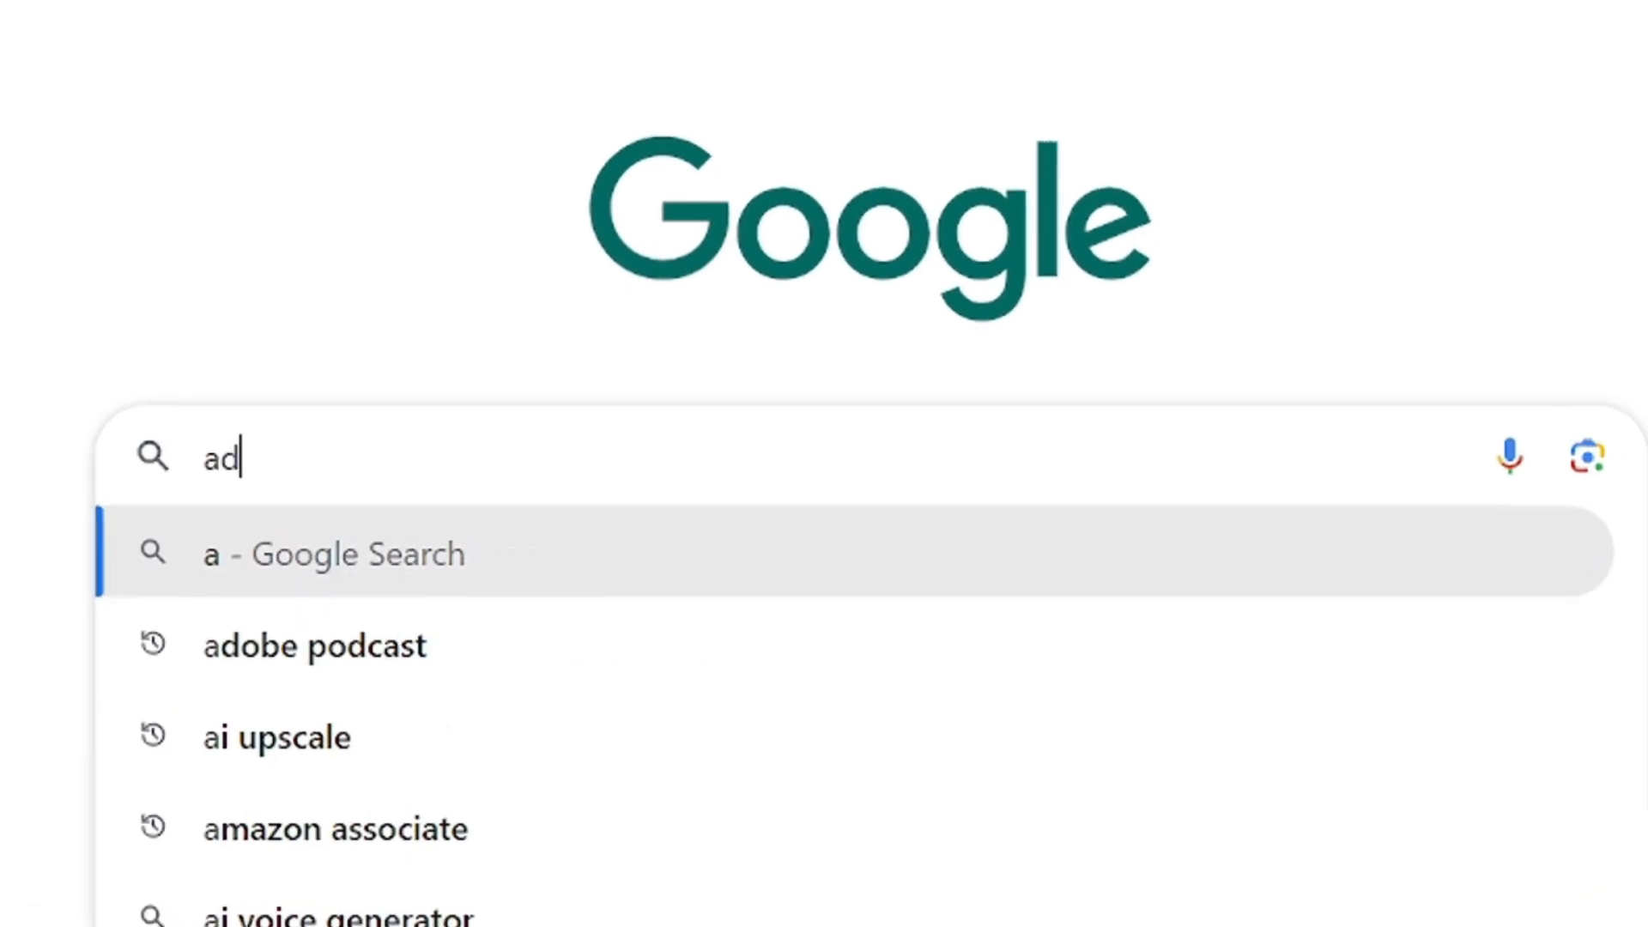
type("ob")
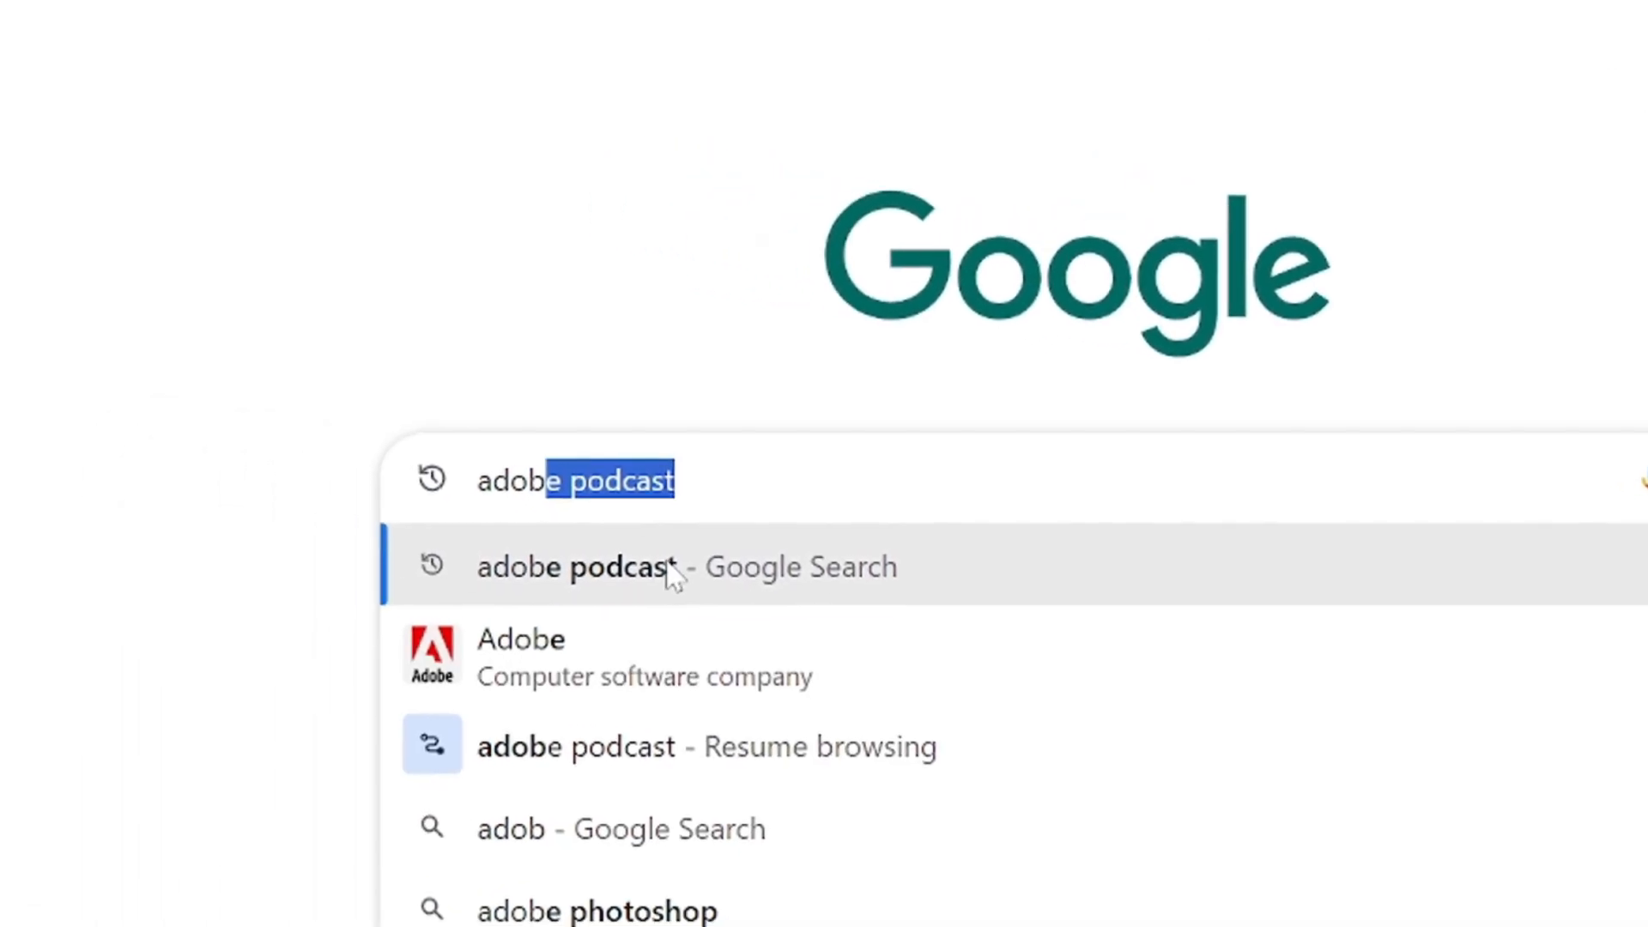
left_click(671, 570)
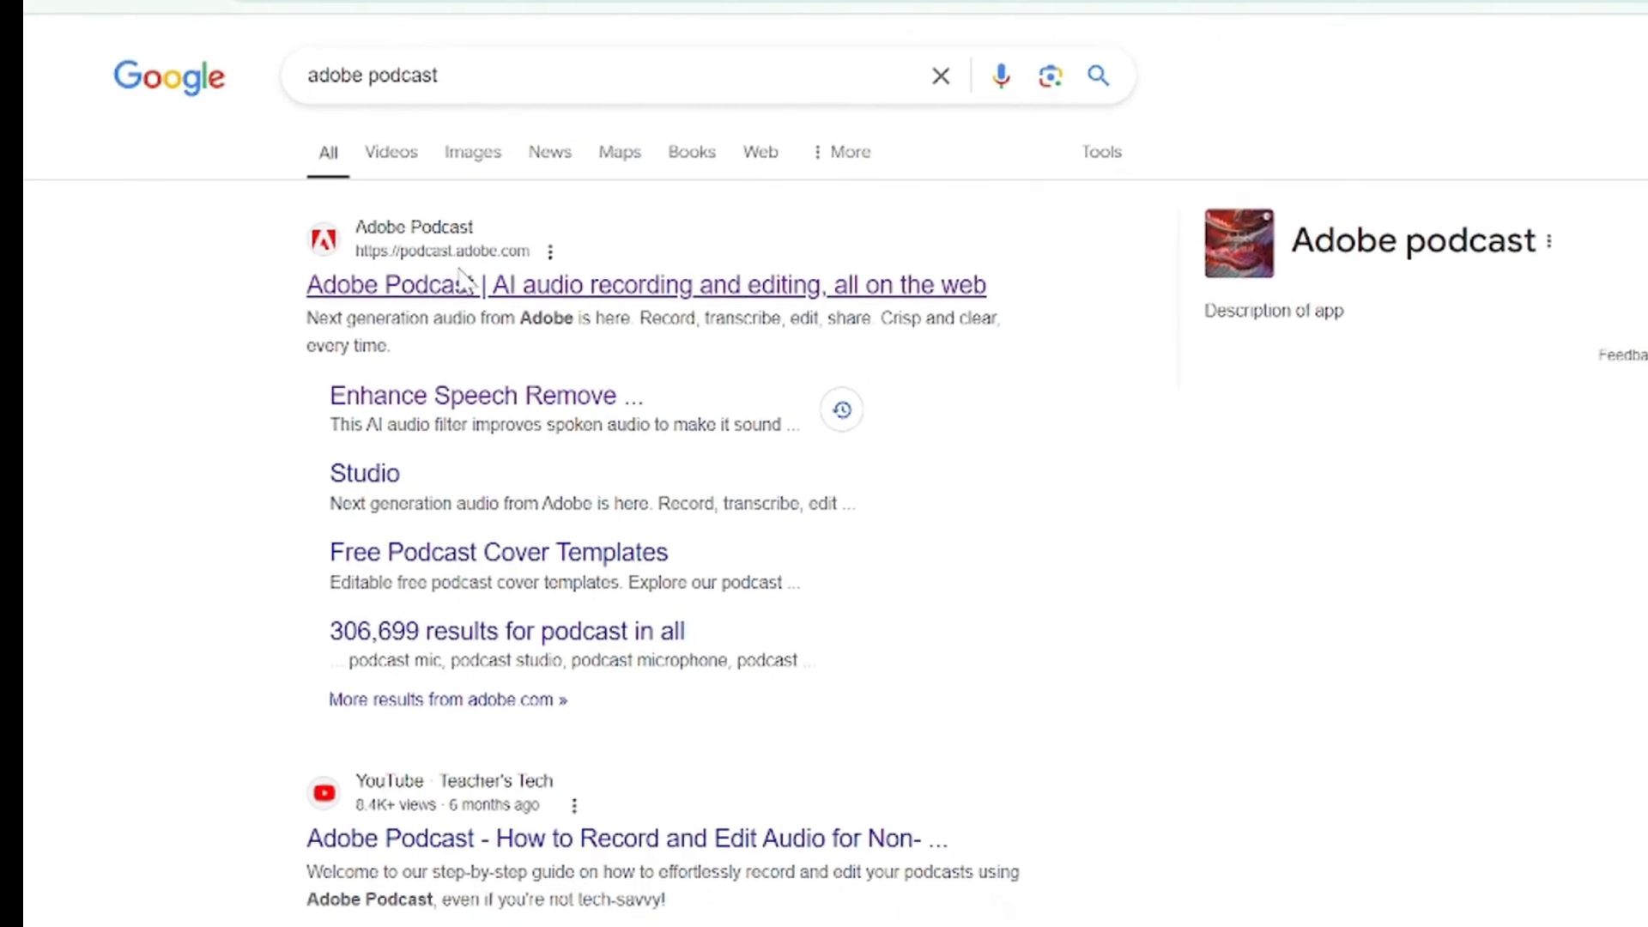
left_click(460, 284)
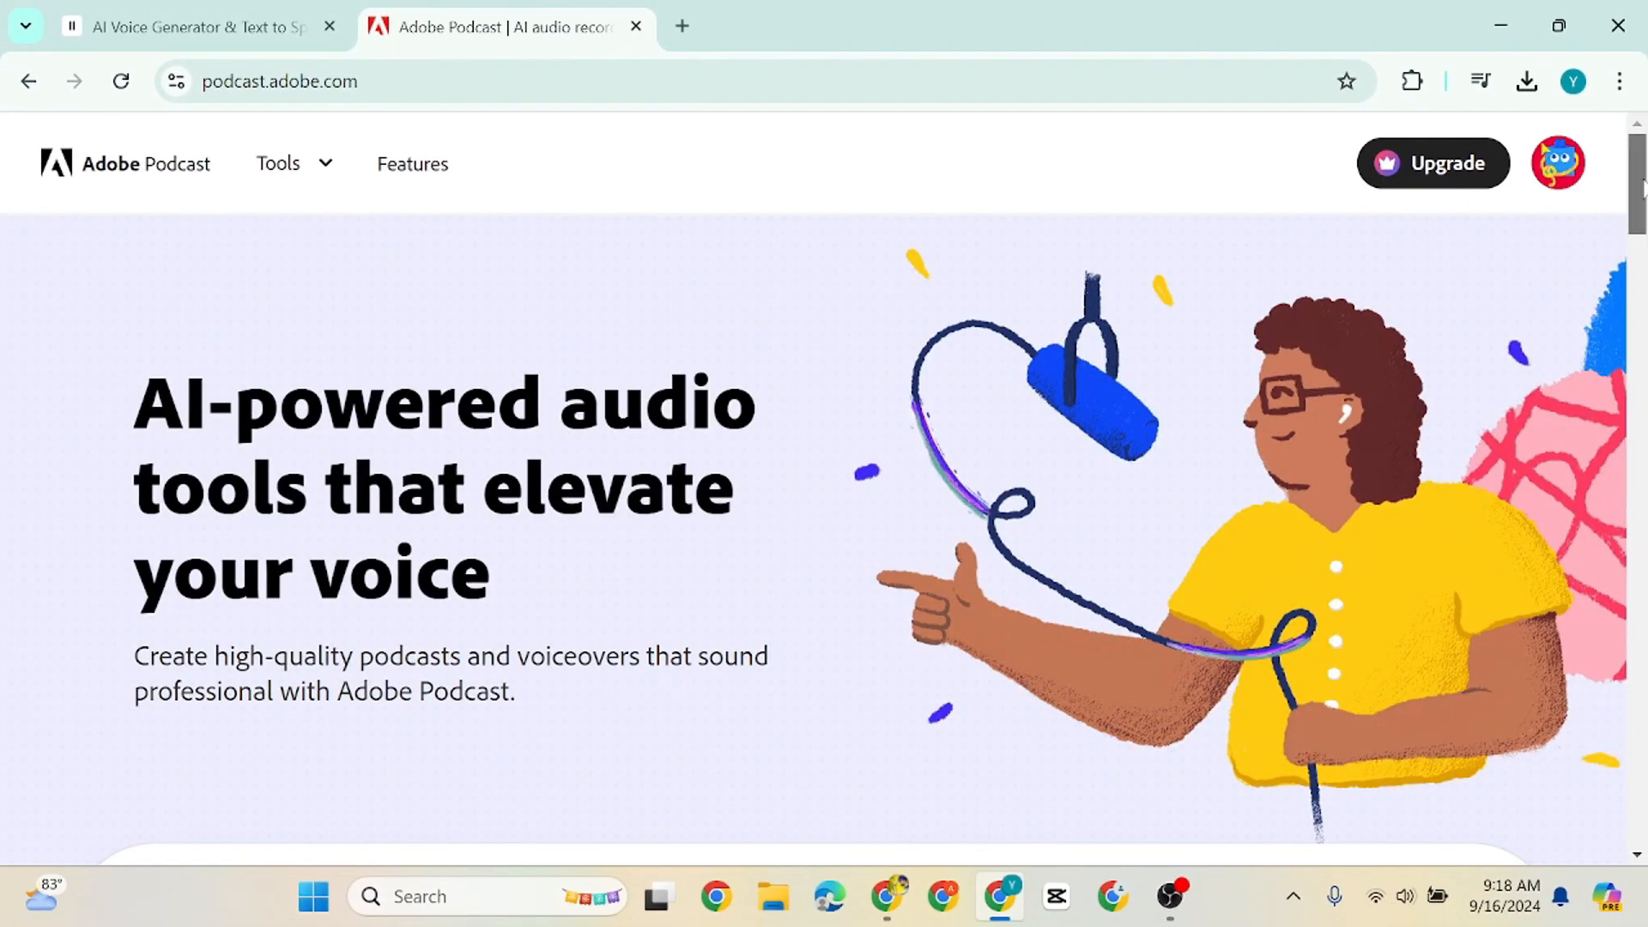
scroll(1642, 187, "down", 5)
left_click(323, 776)
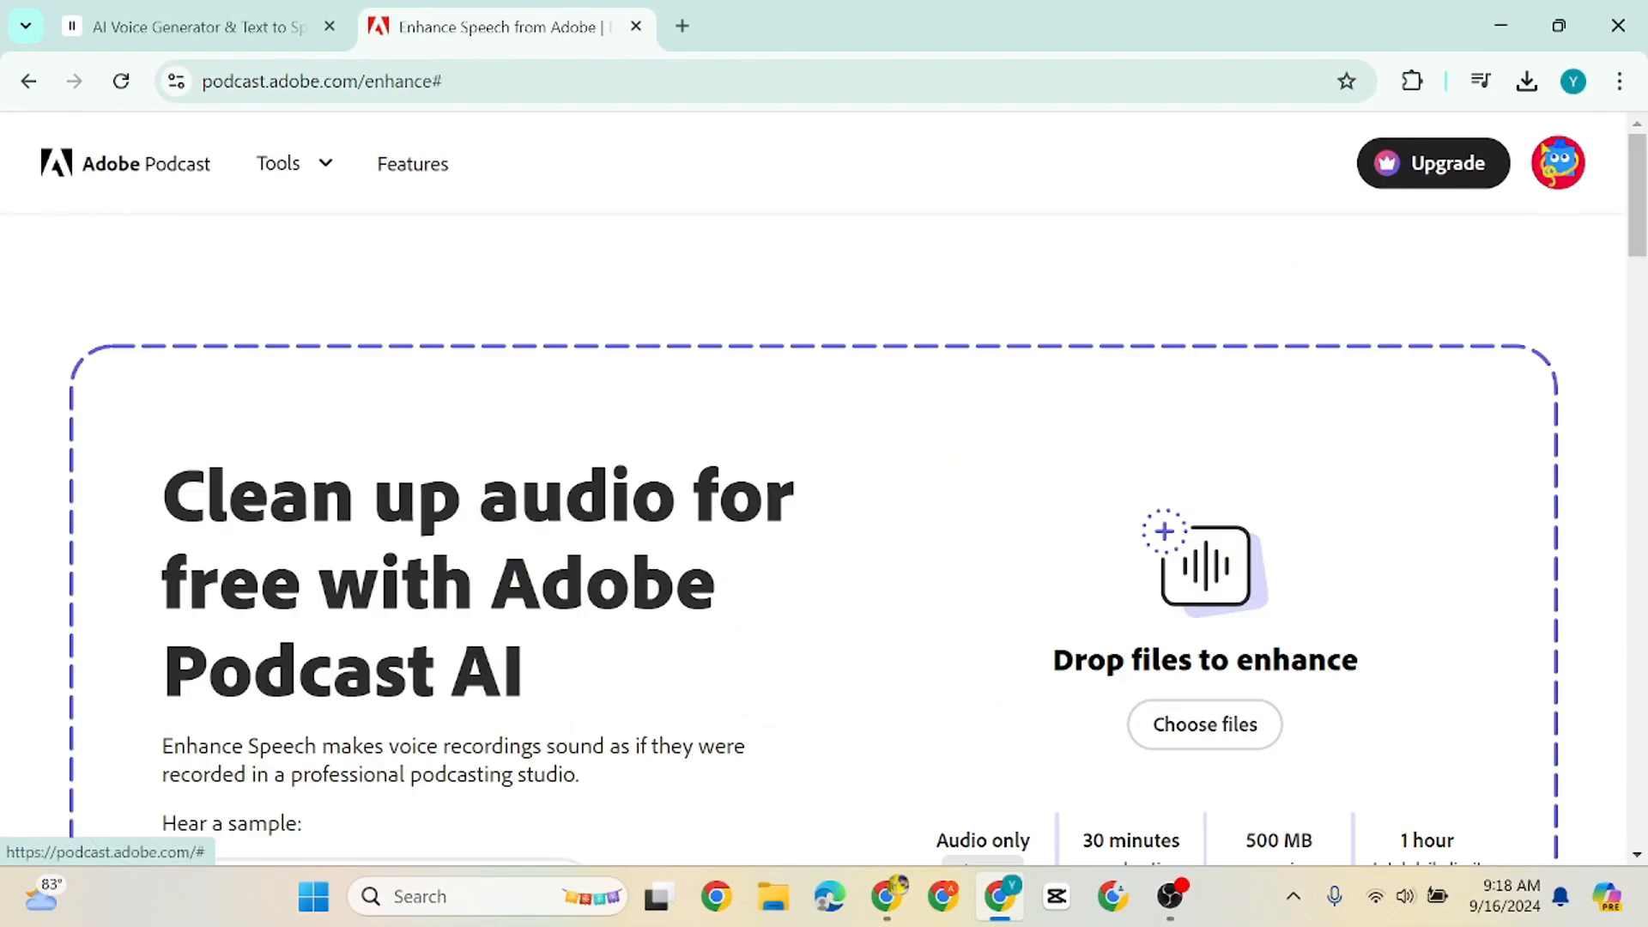
Upload the ElevenLabs Liam narration from Downloads to Enhance Speech and download the enhanced audio
left_click(1202, 723)
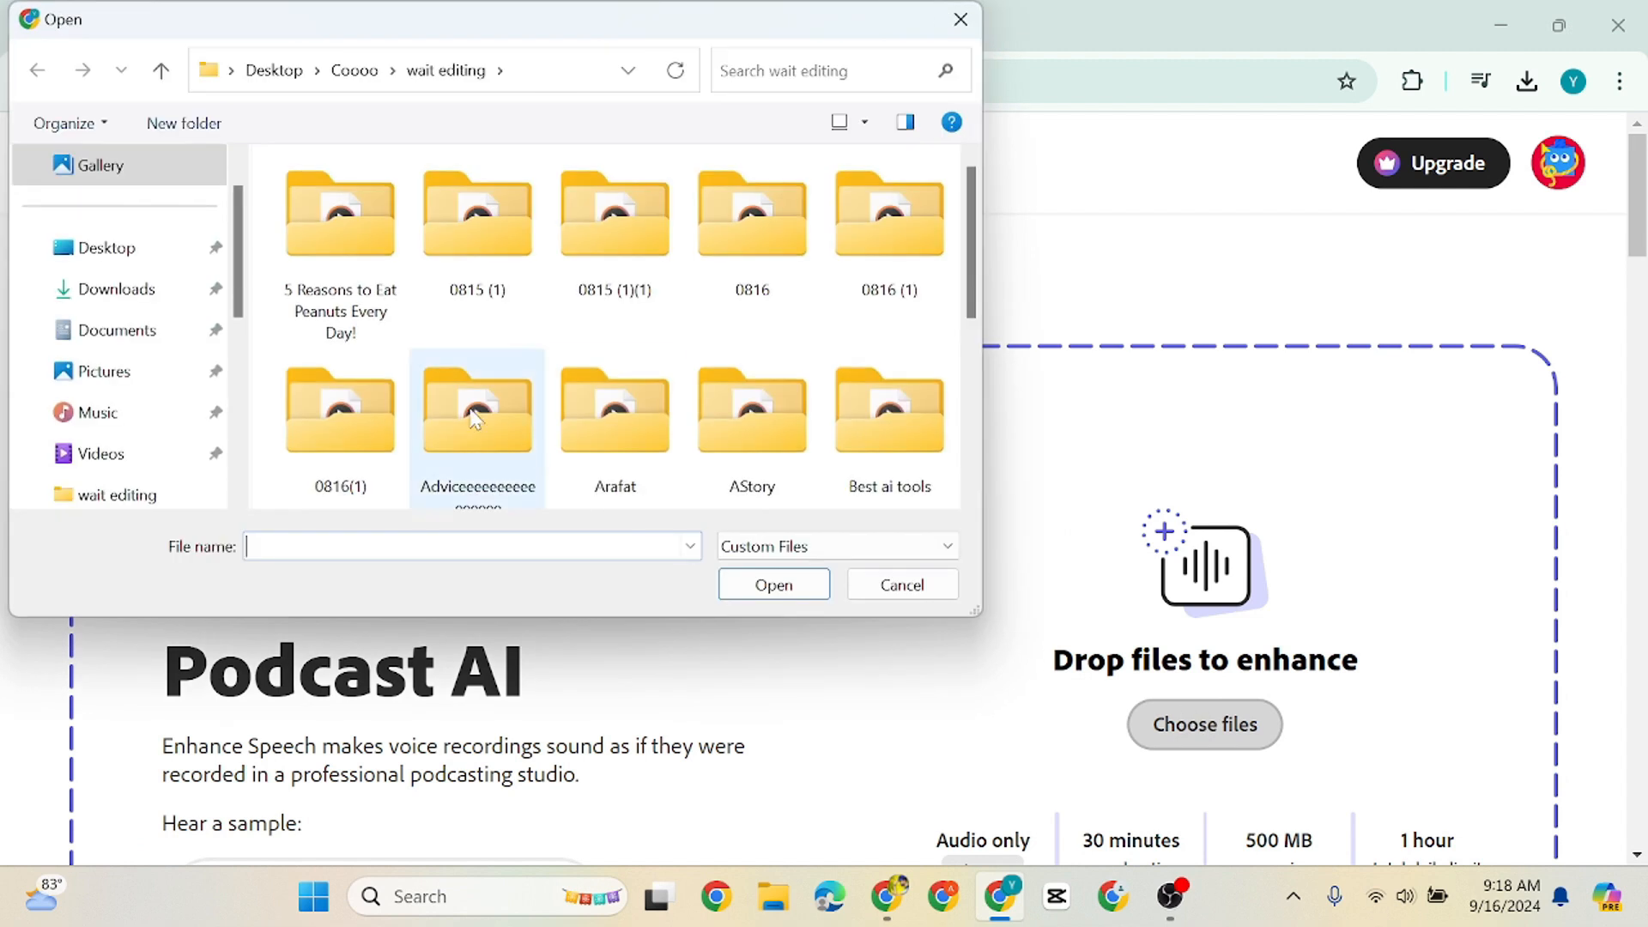
left_click(129, 288)
left_click(380, 270)
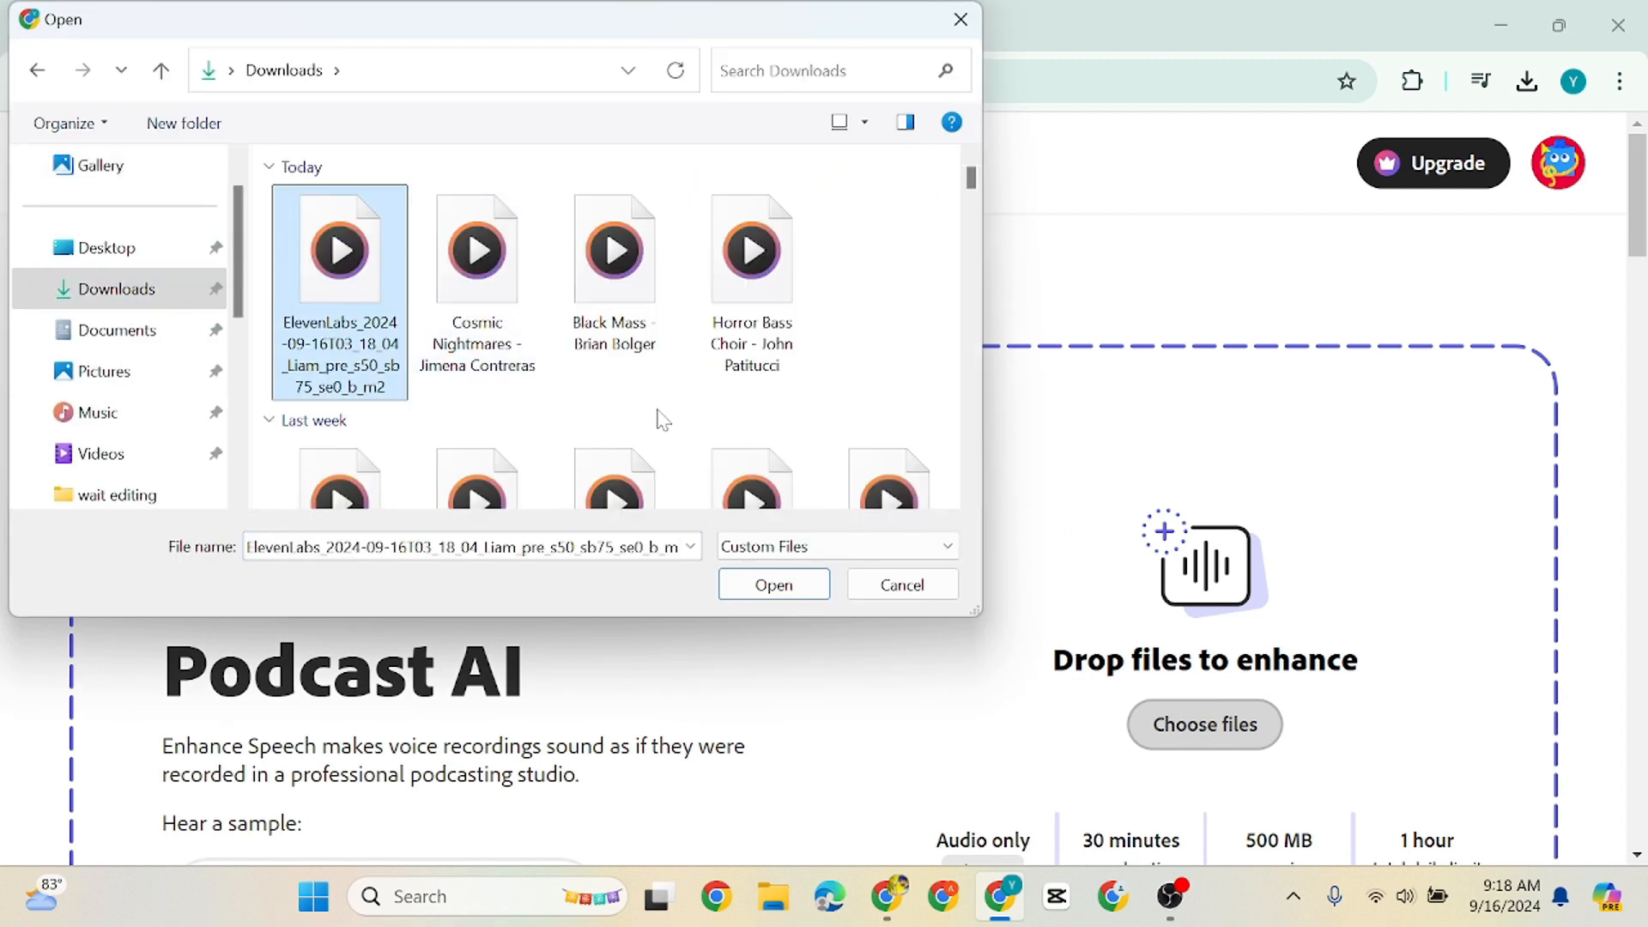
left_click(773, 587)
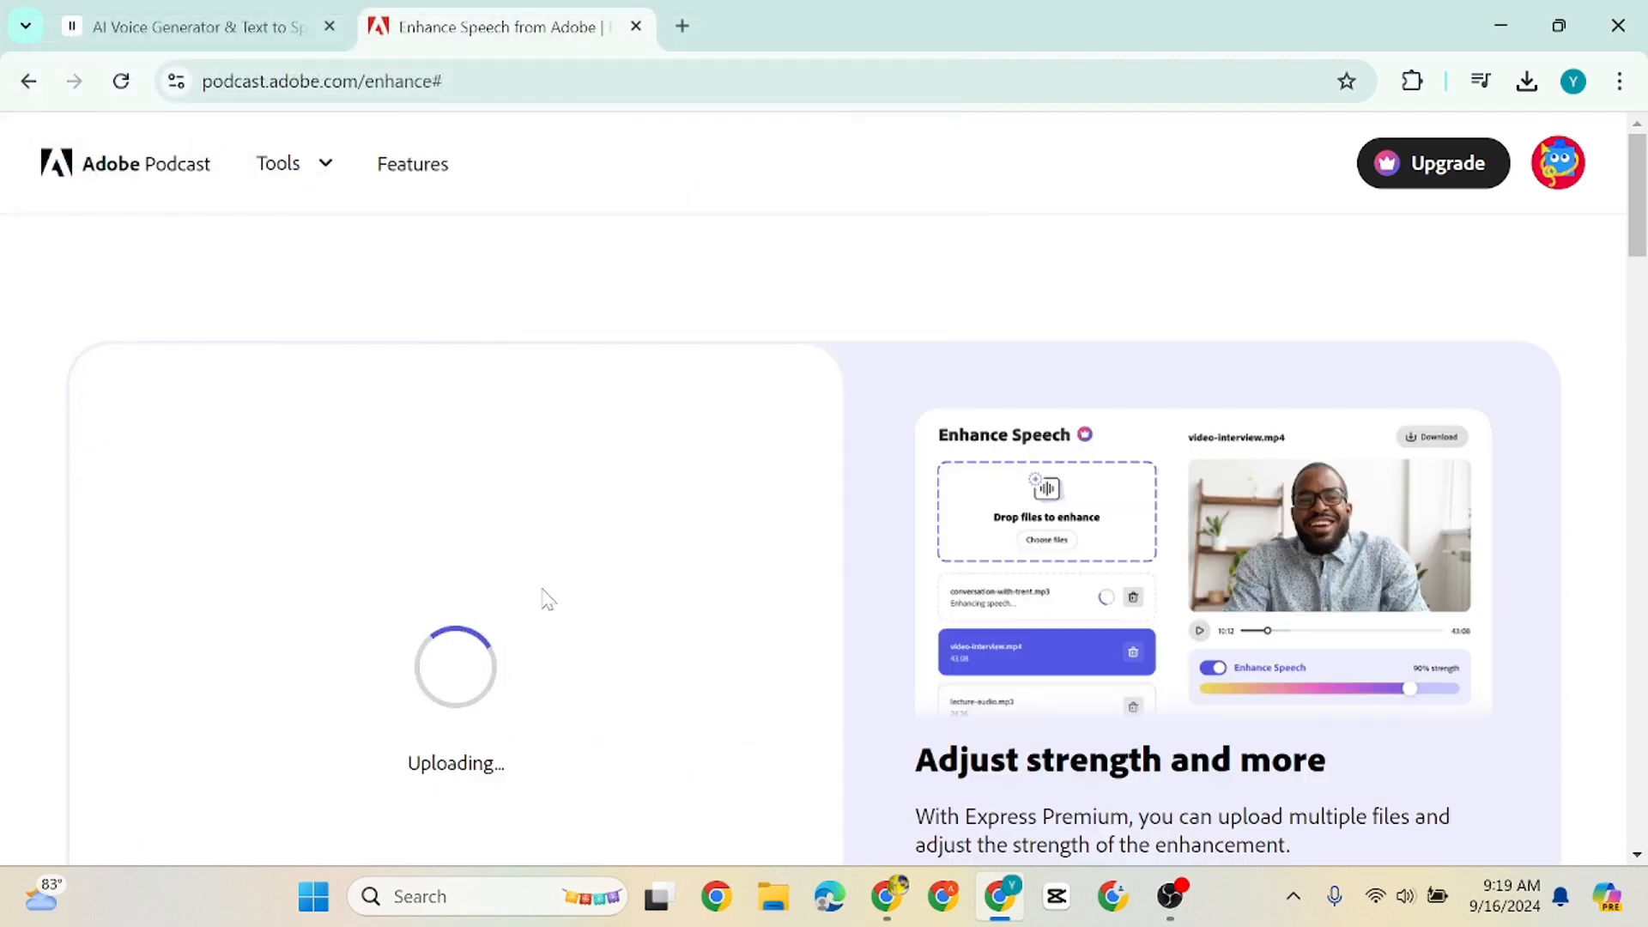
scroll(1638, 233, "down", 3)
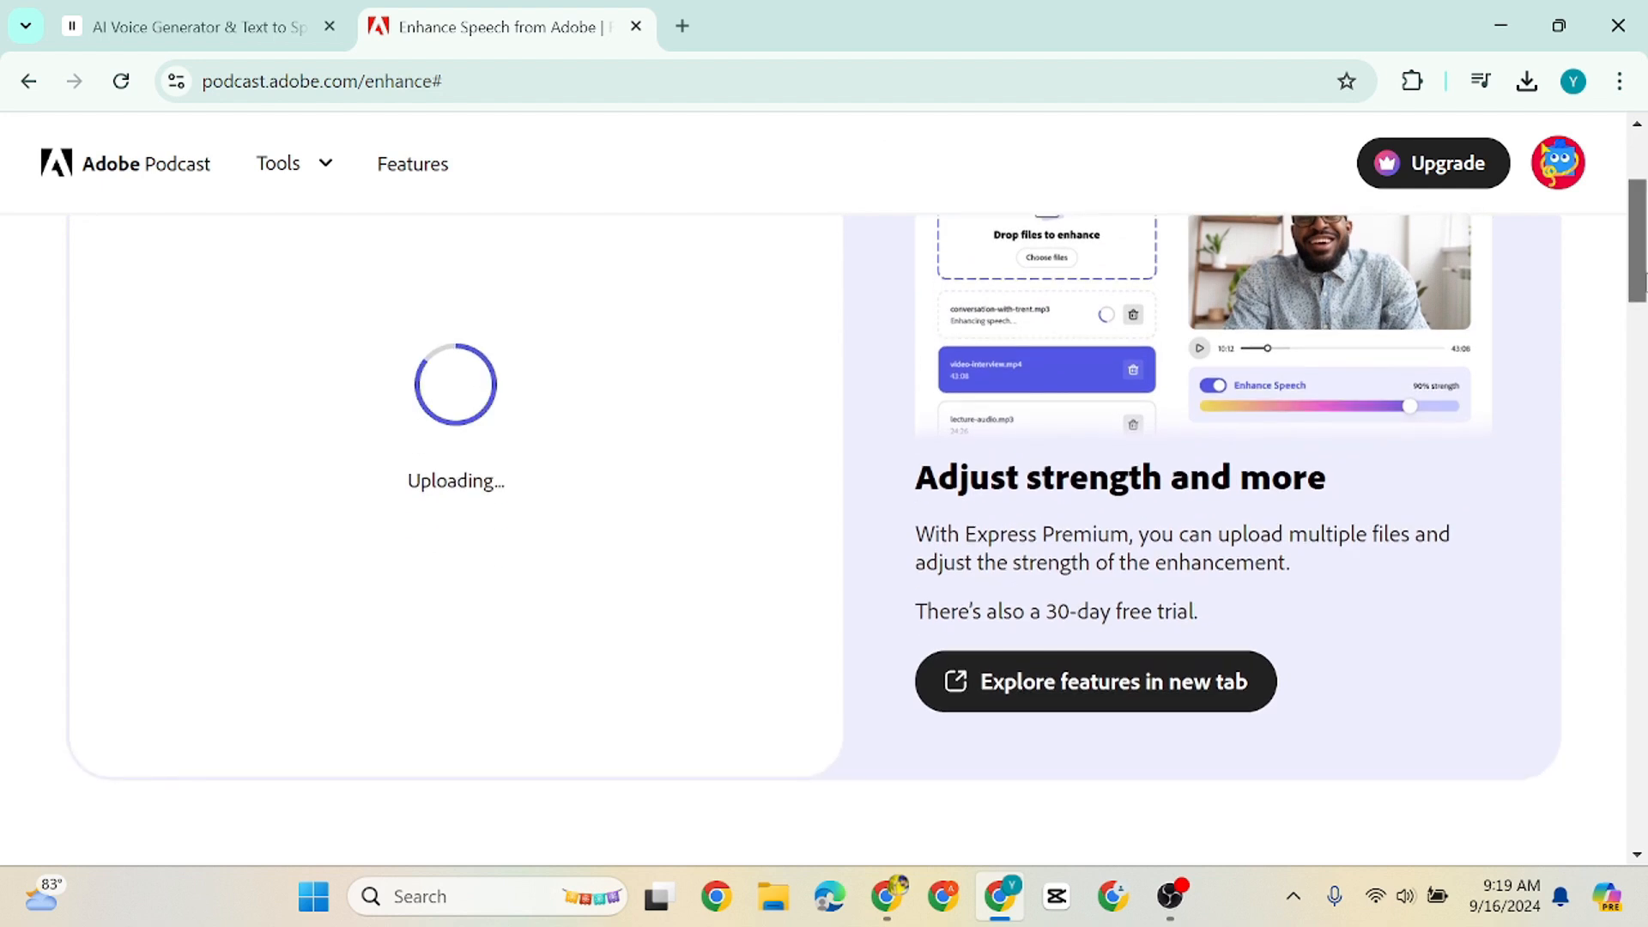
scroll(1603, 277, "up", 1)
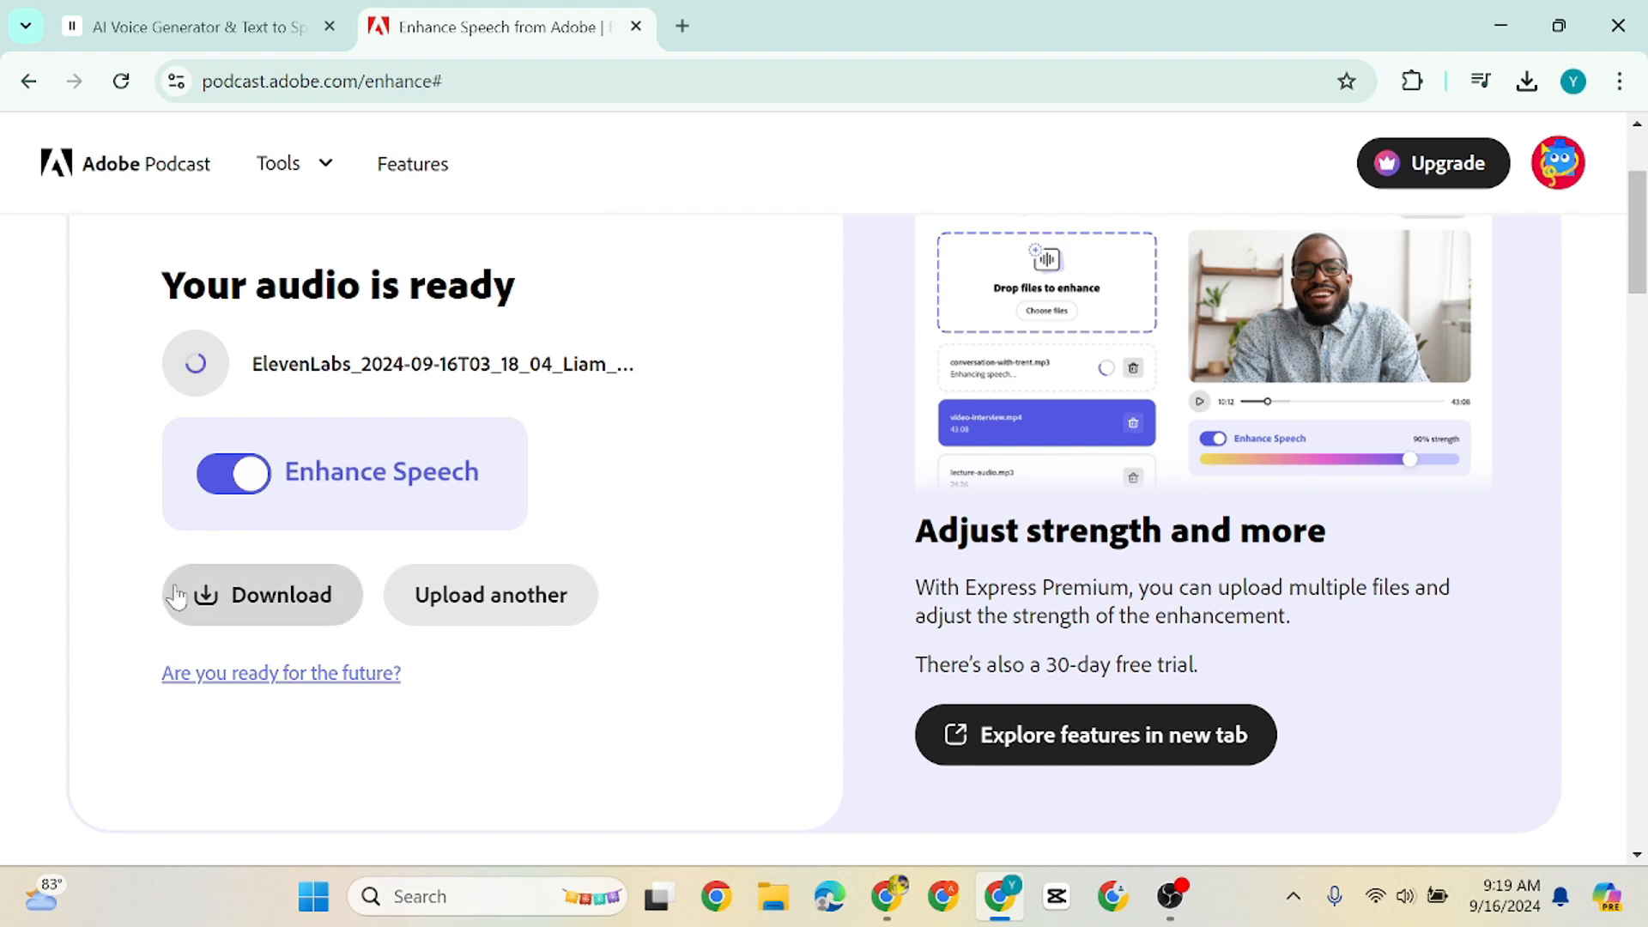
left_click(264, 606)
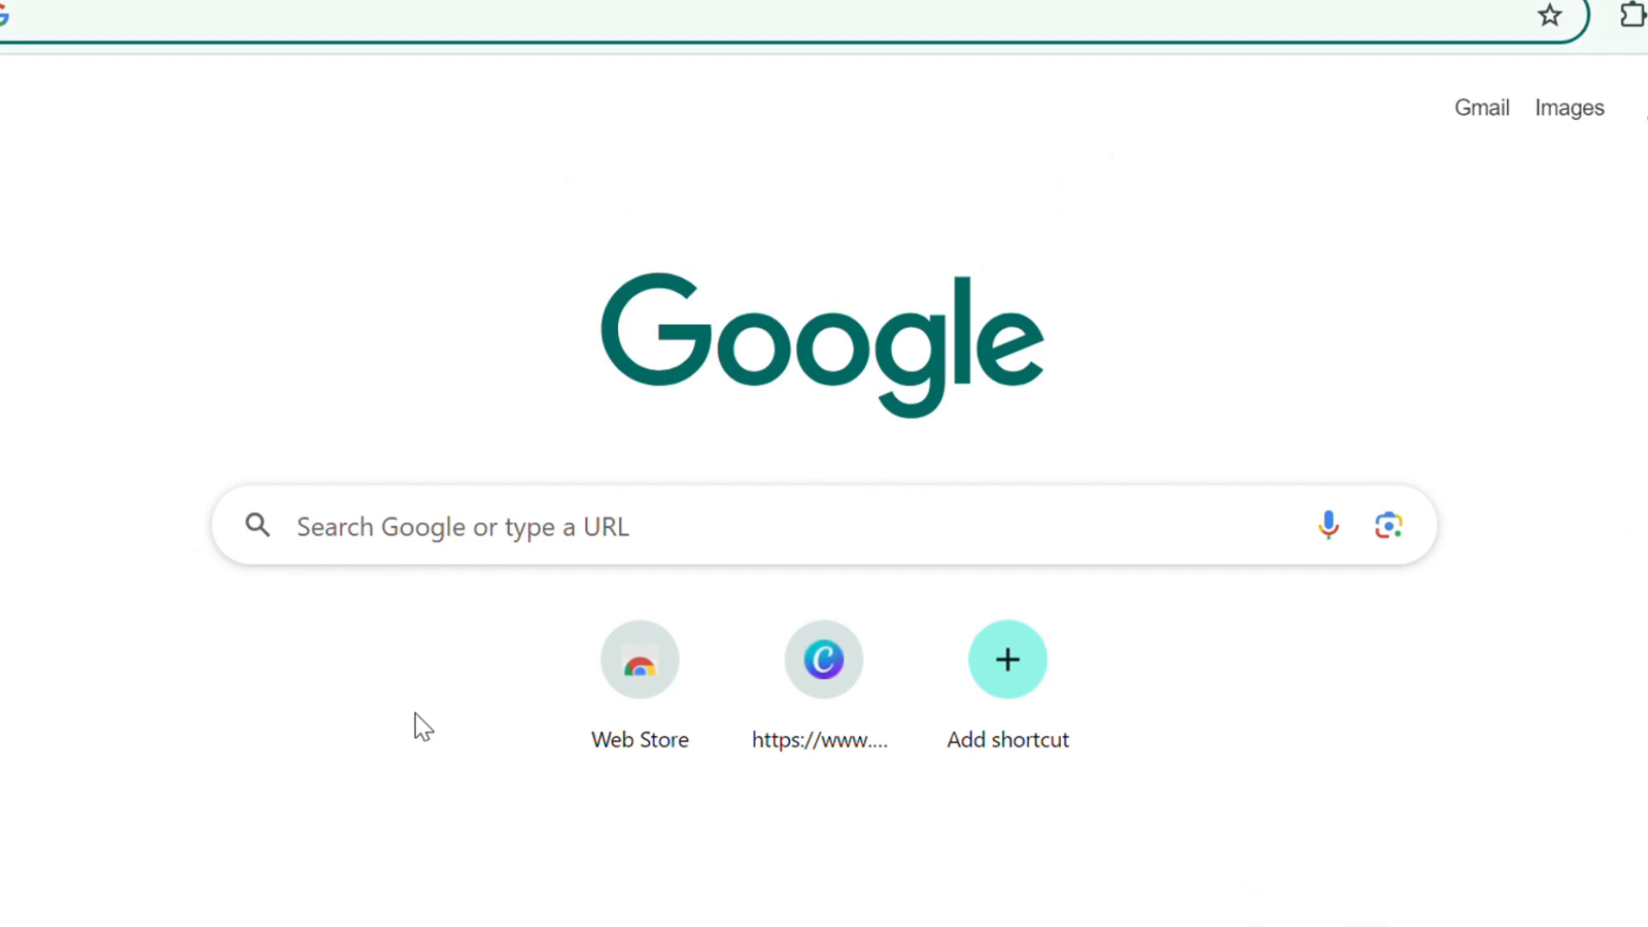
Search Google for lionardo.ai, open the Leonardo AI site and go to its Image Creation tool
left_click(442, 532)
type("lionardo.ai")
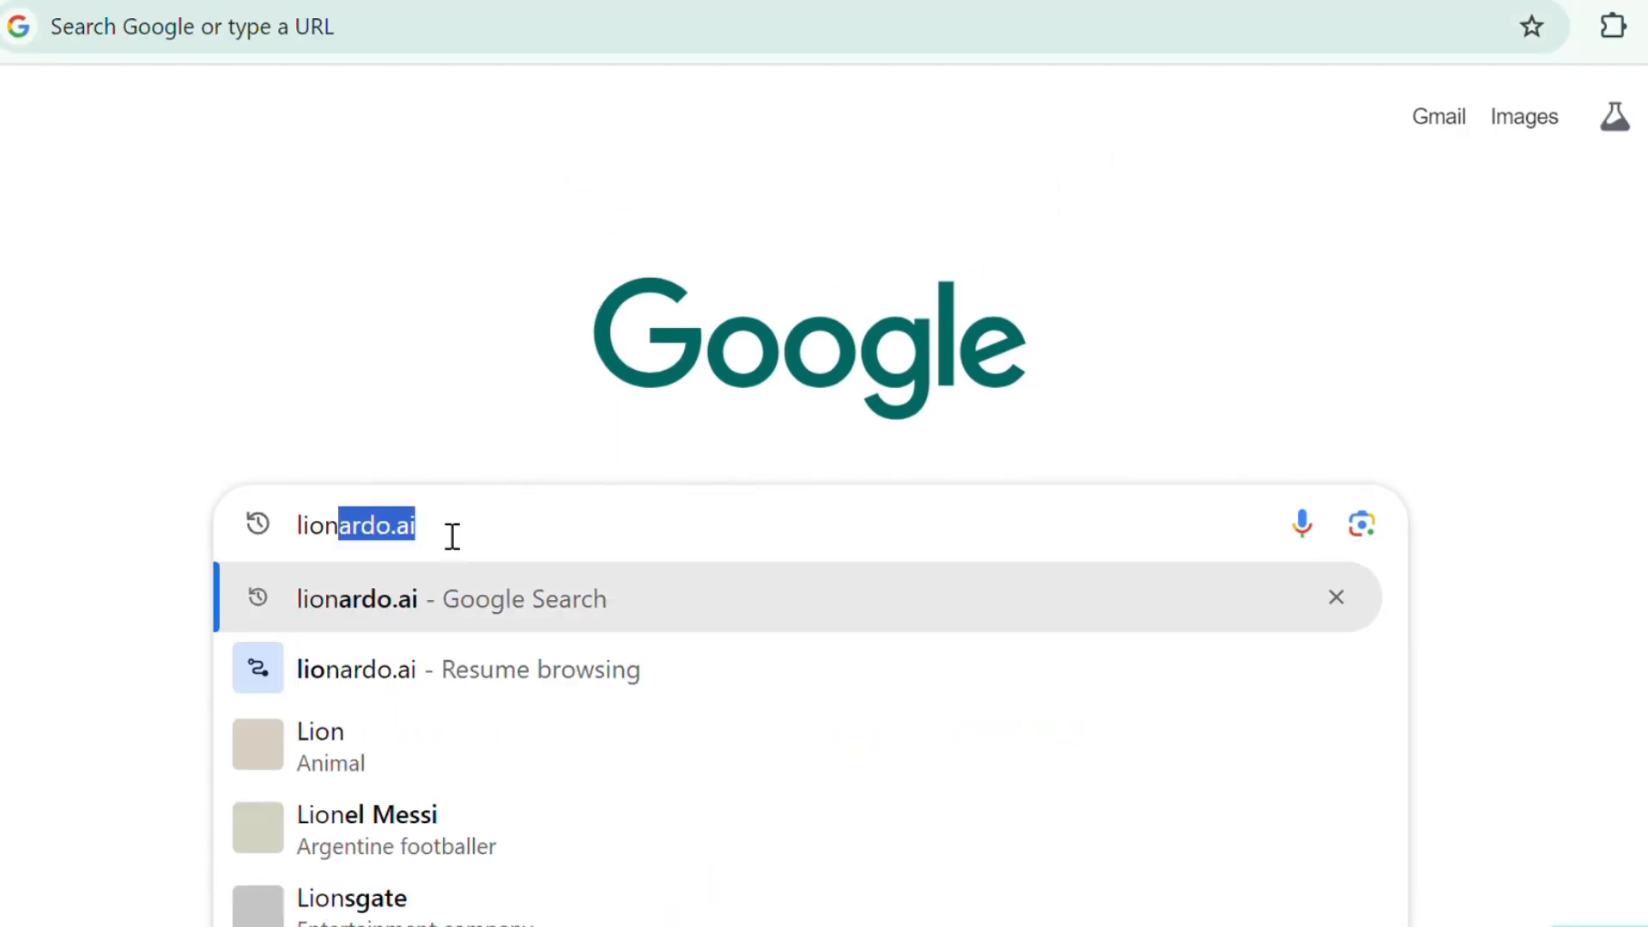
key("Return")
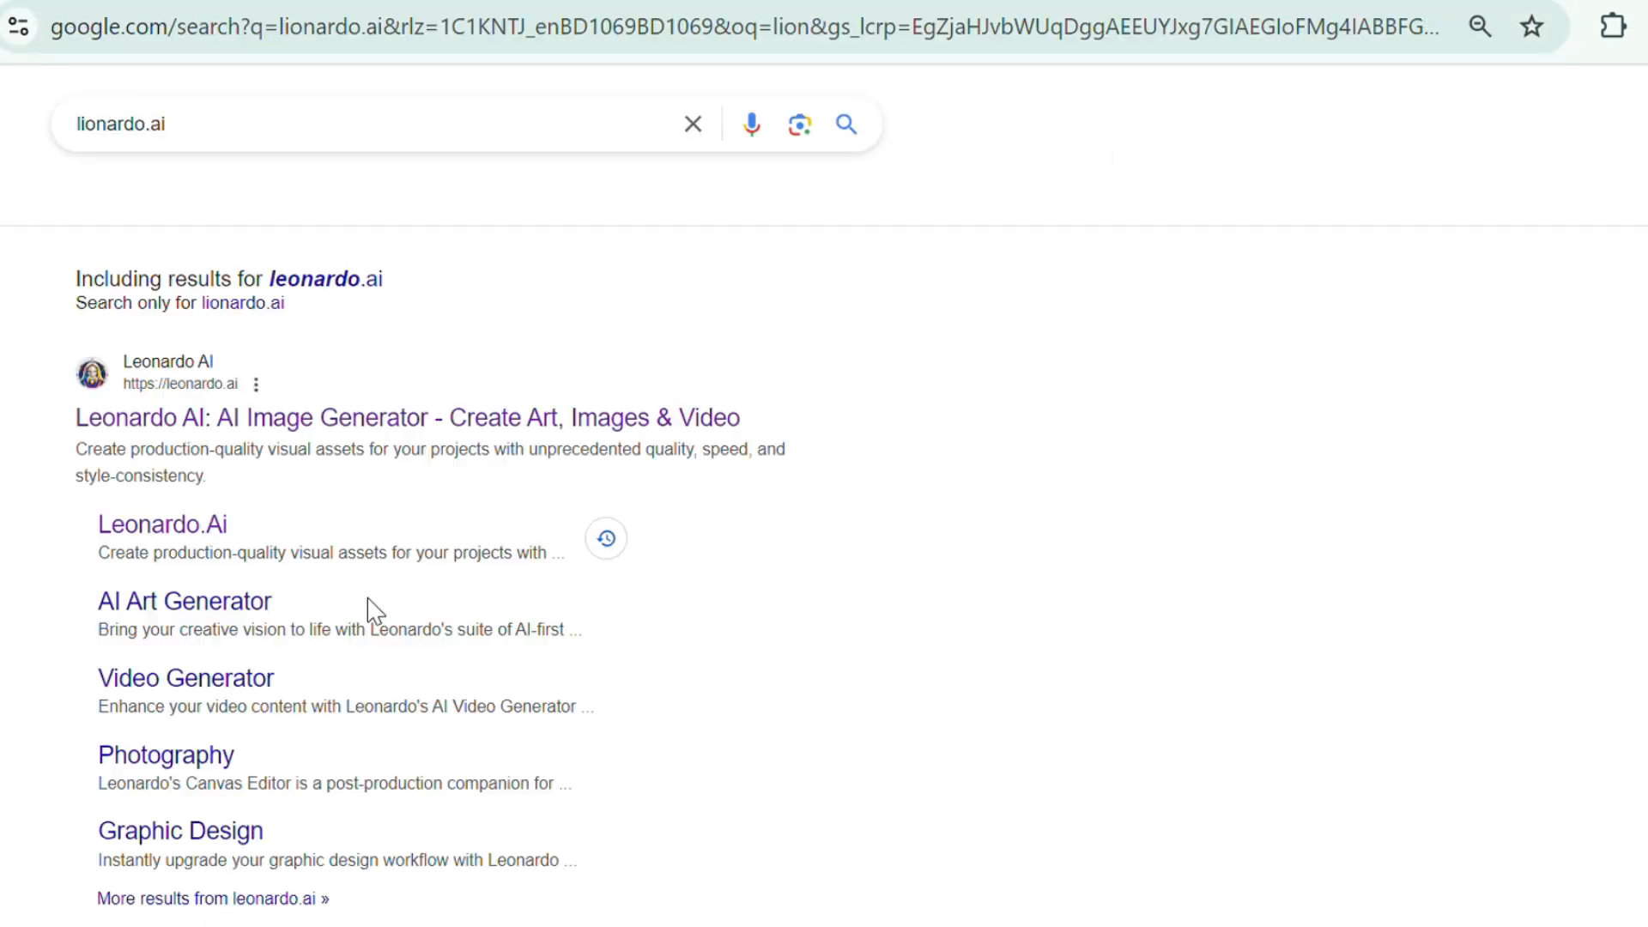
left_click(288, 427)
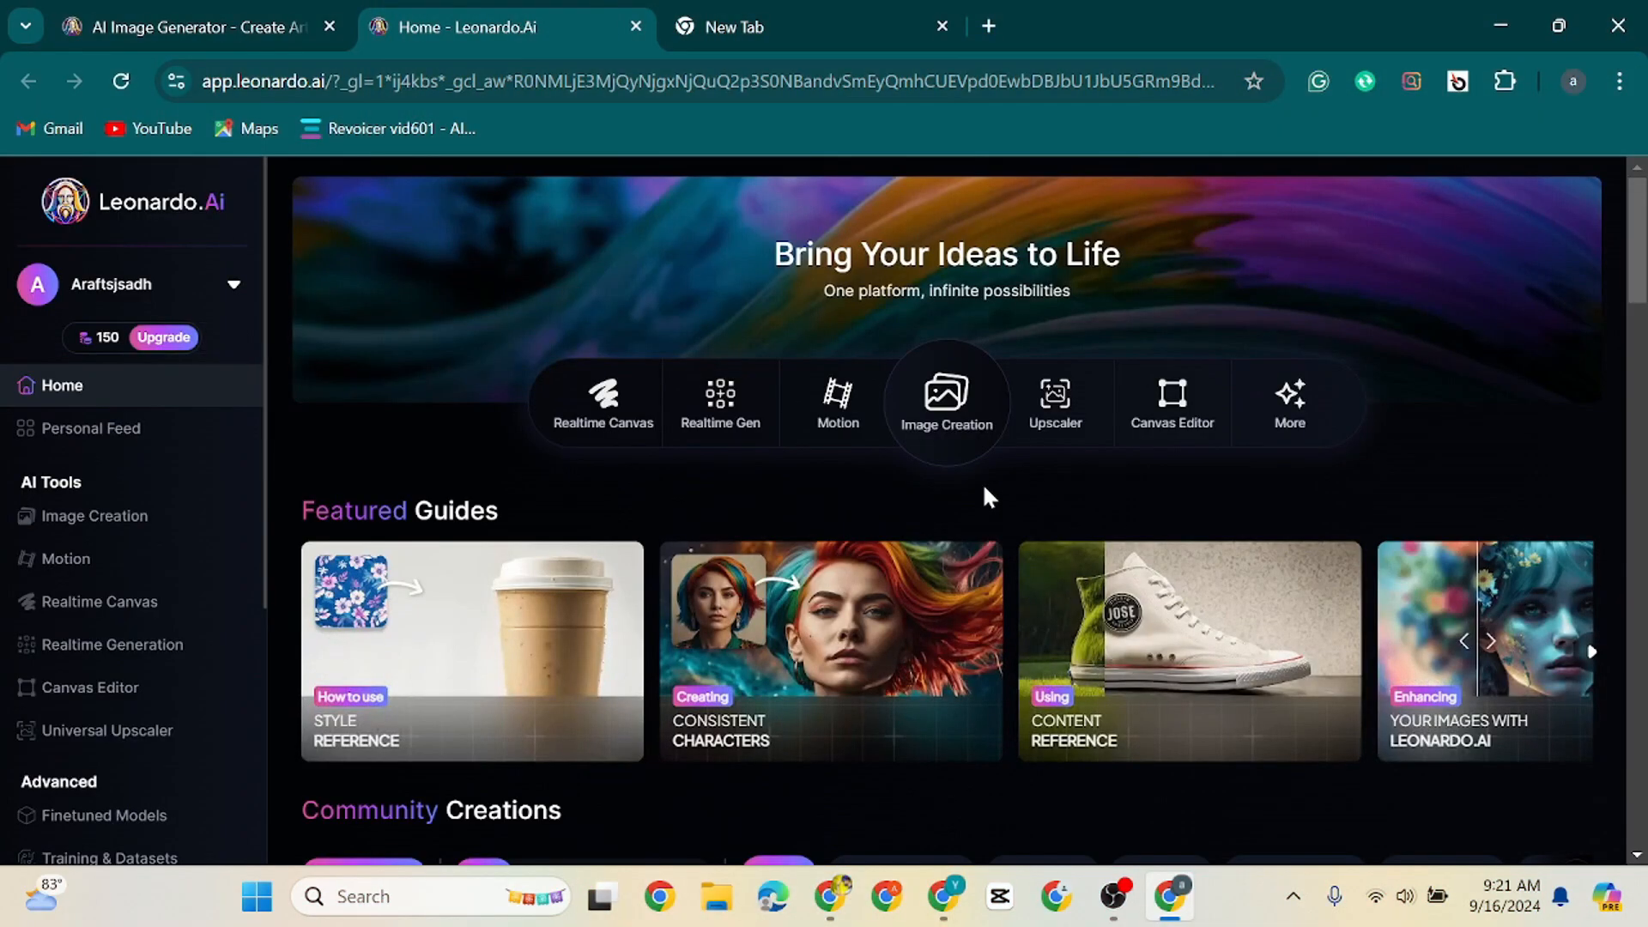
left_click(950, 410)
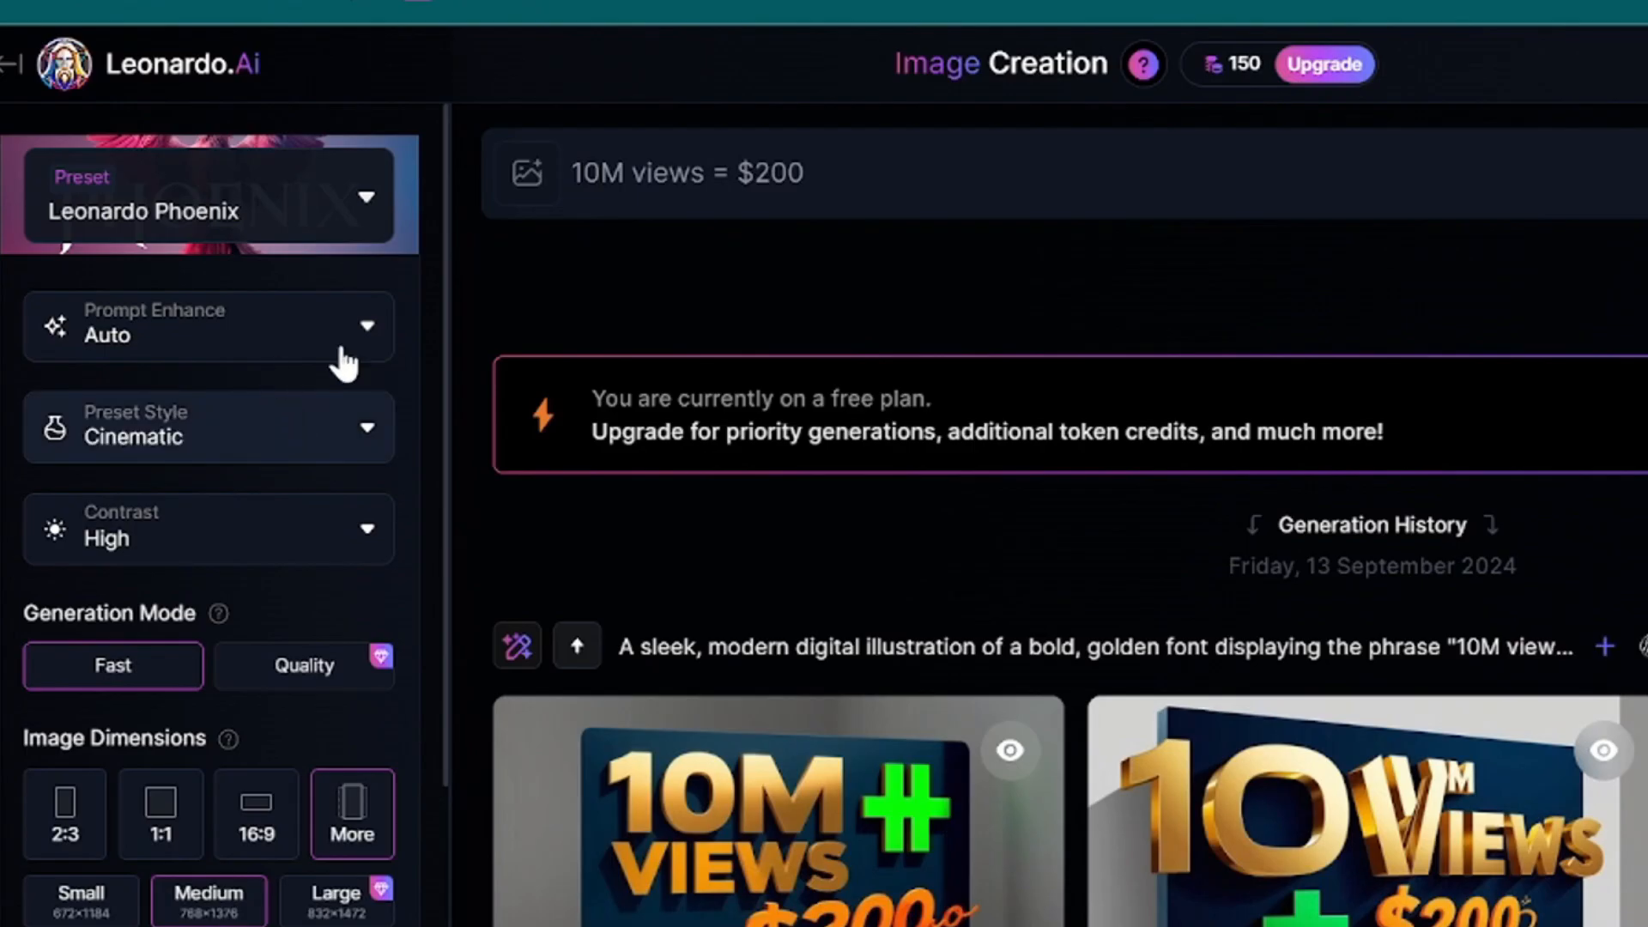
Set the preset style to Cinematic and open the additional image dimension options
left_click(320, 443)
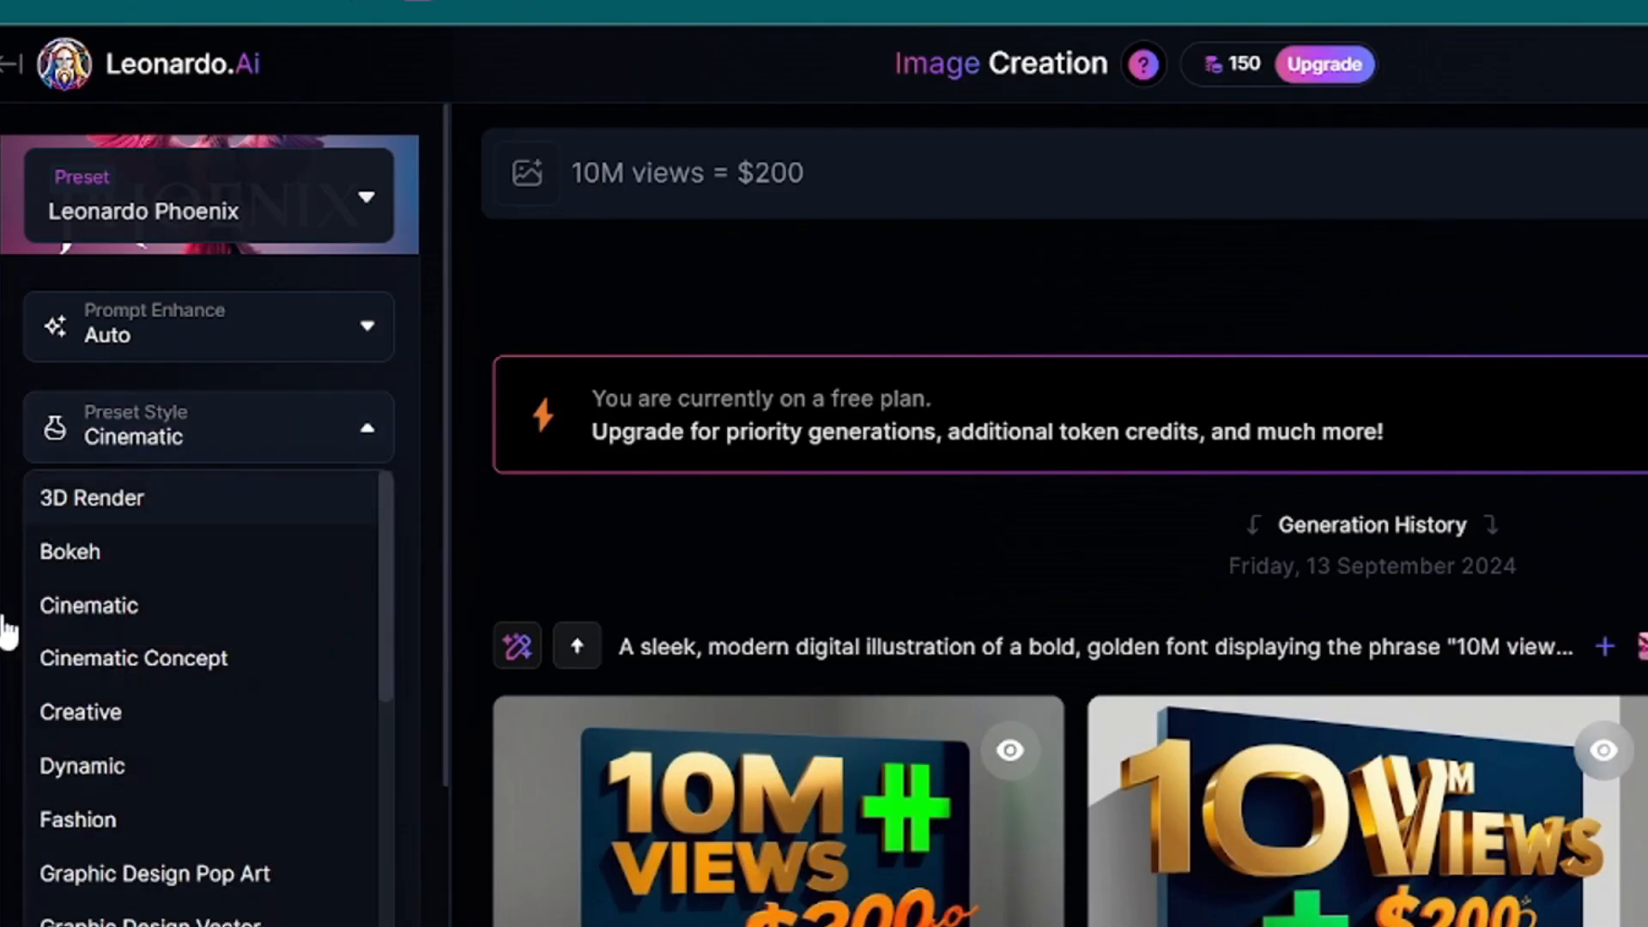
left_click(101, 606)
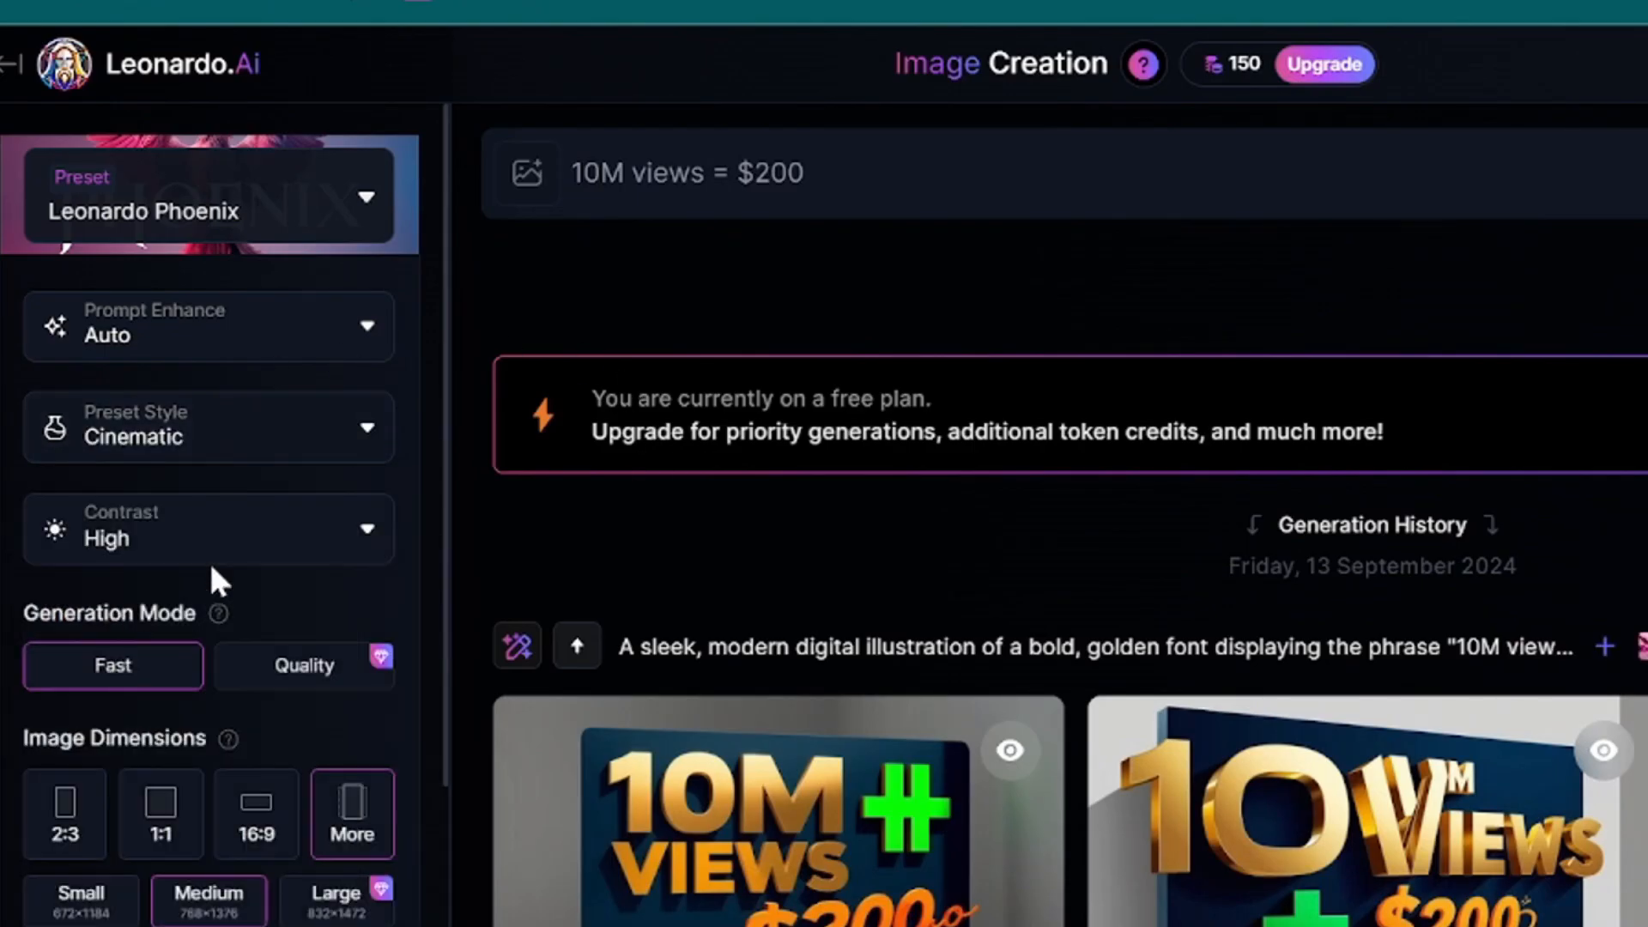
left_click(352, 834)
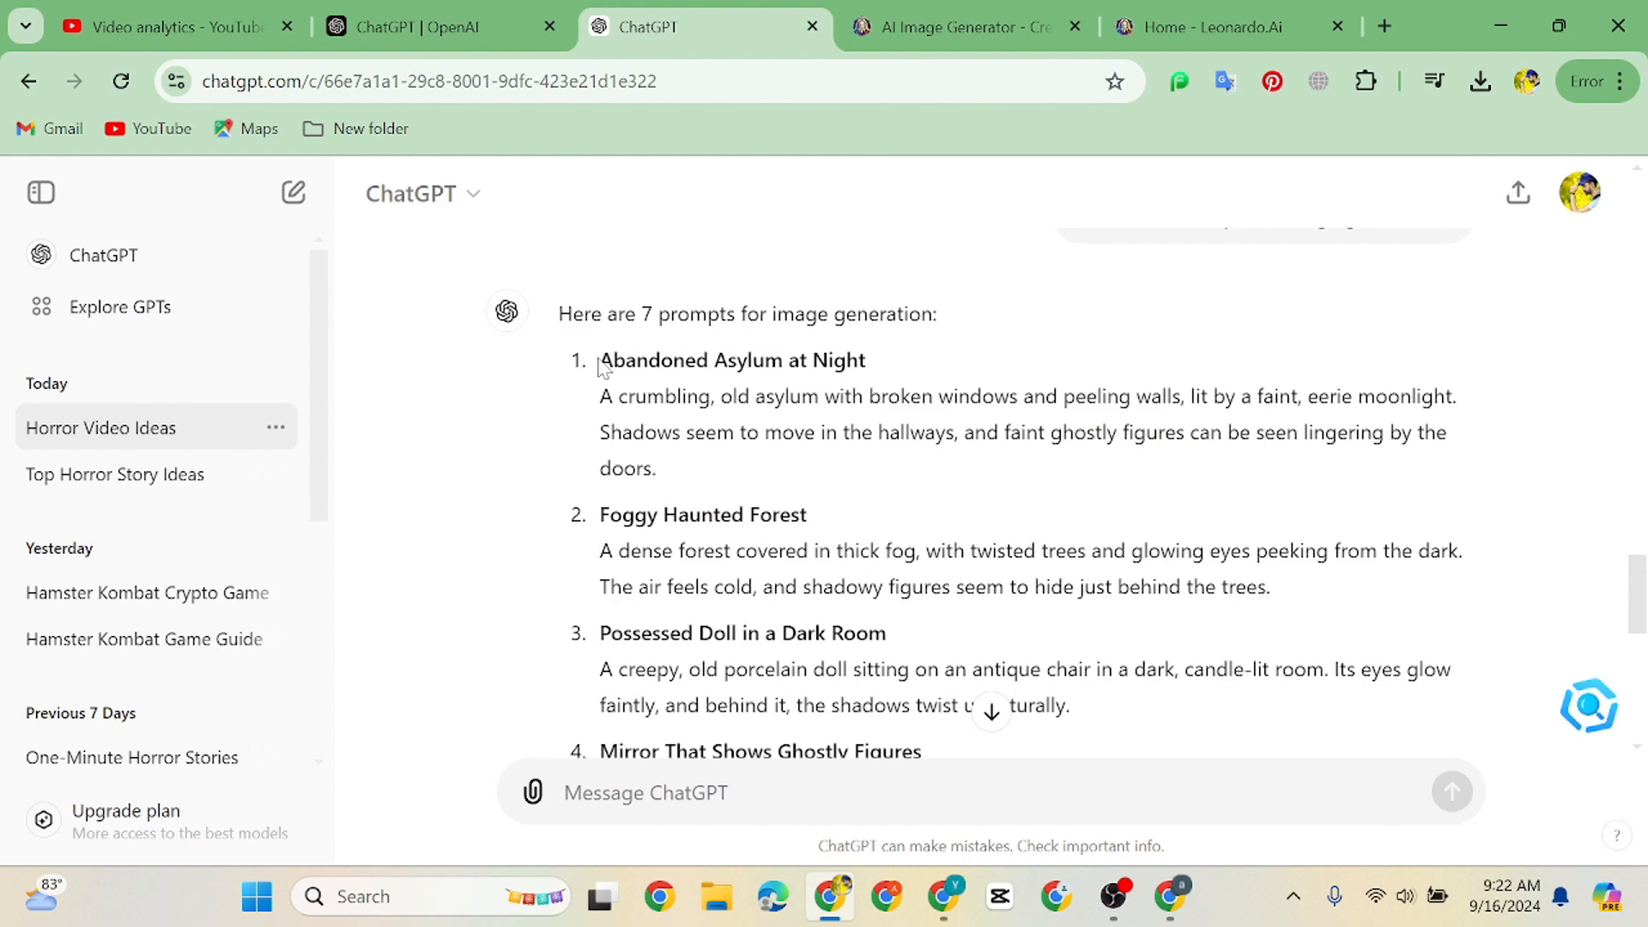
Copy the Abandoned Asylum at Night prompt from ChatGPT into Leonardo and generate its images
left_click_drag(600, 359, 752, 487)
key("ctrl+c")
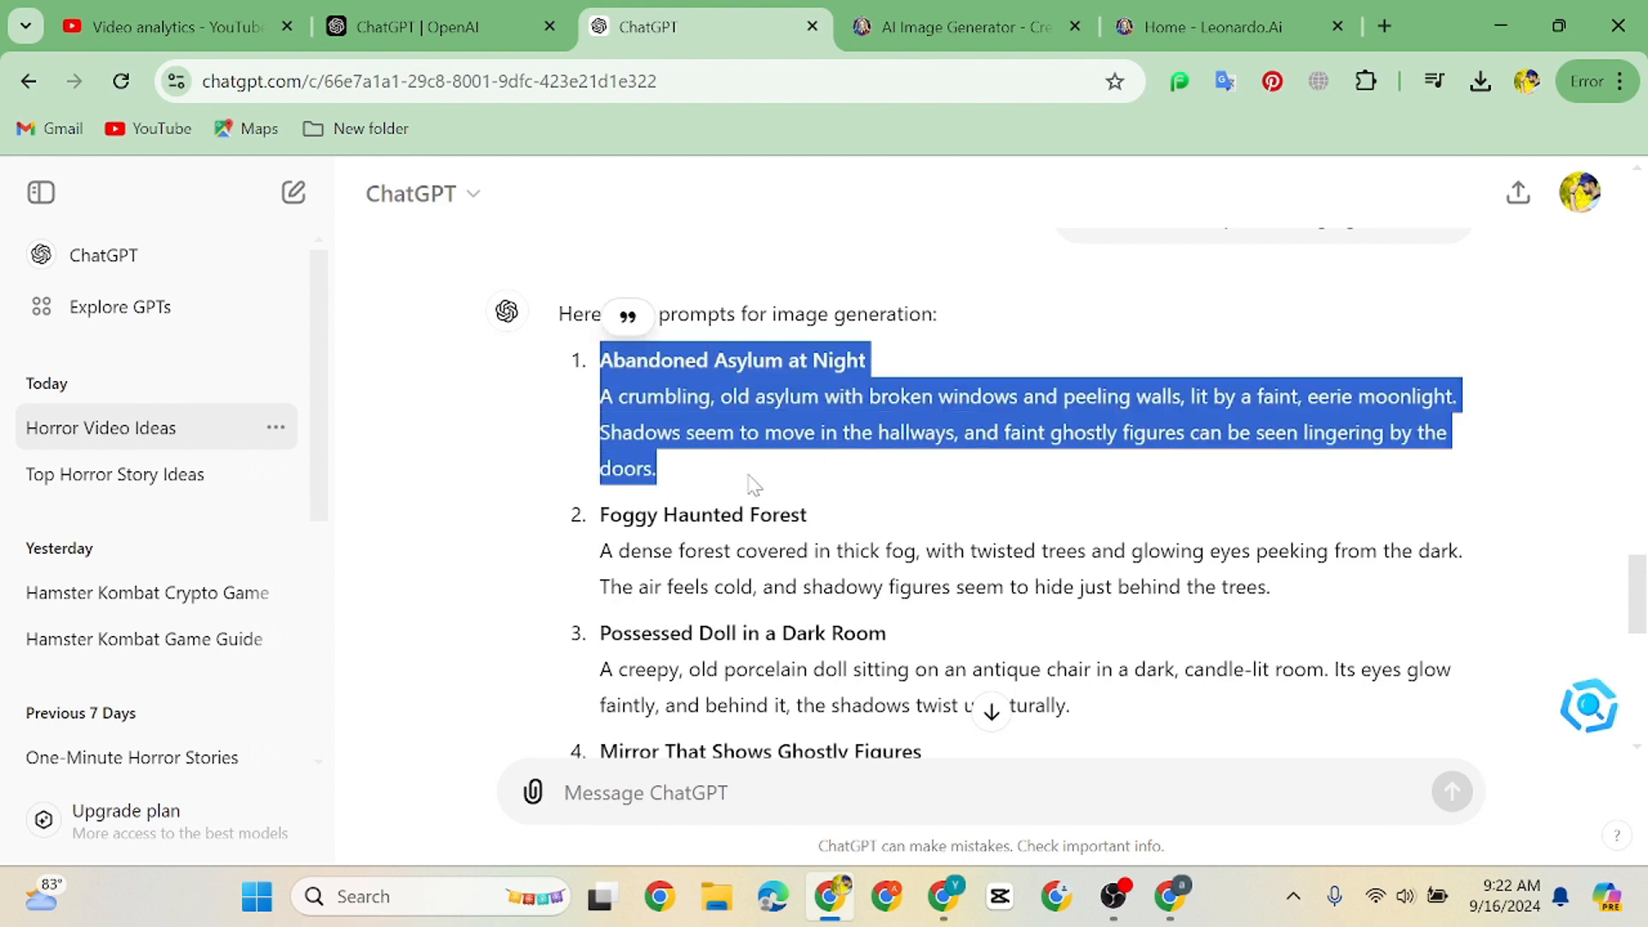
left_click(1187, 914)
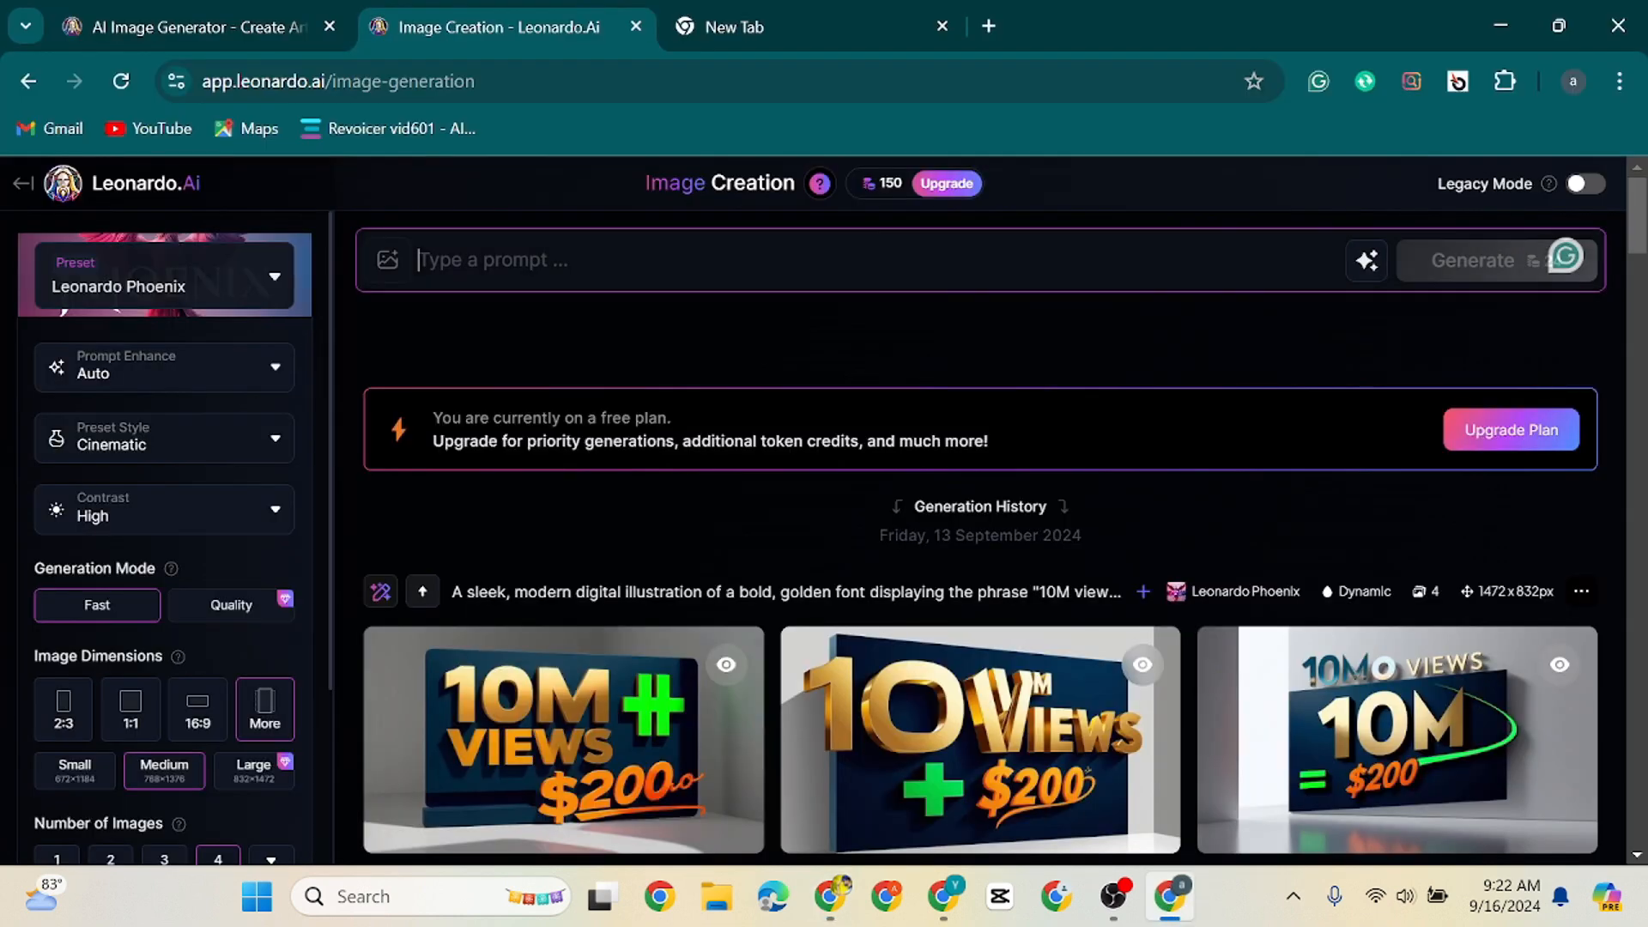
key("ctrl+v")
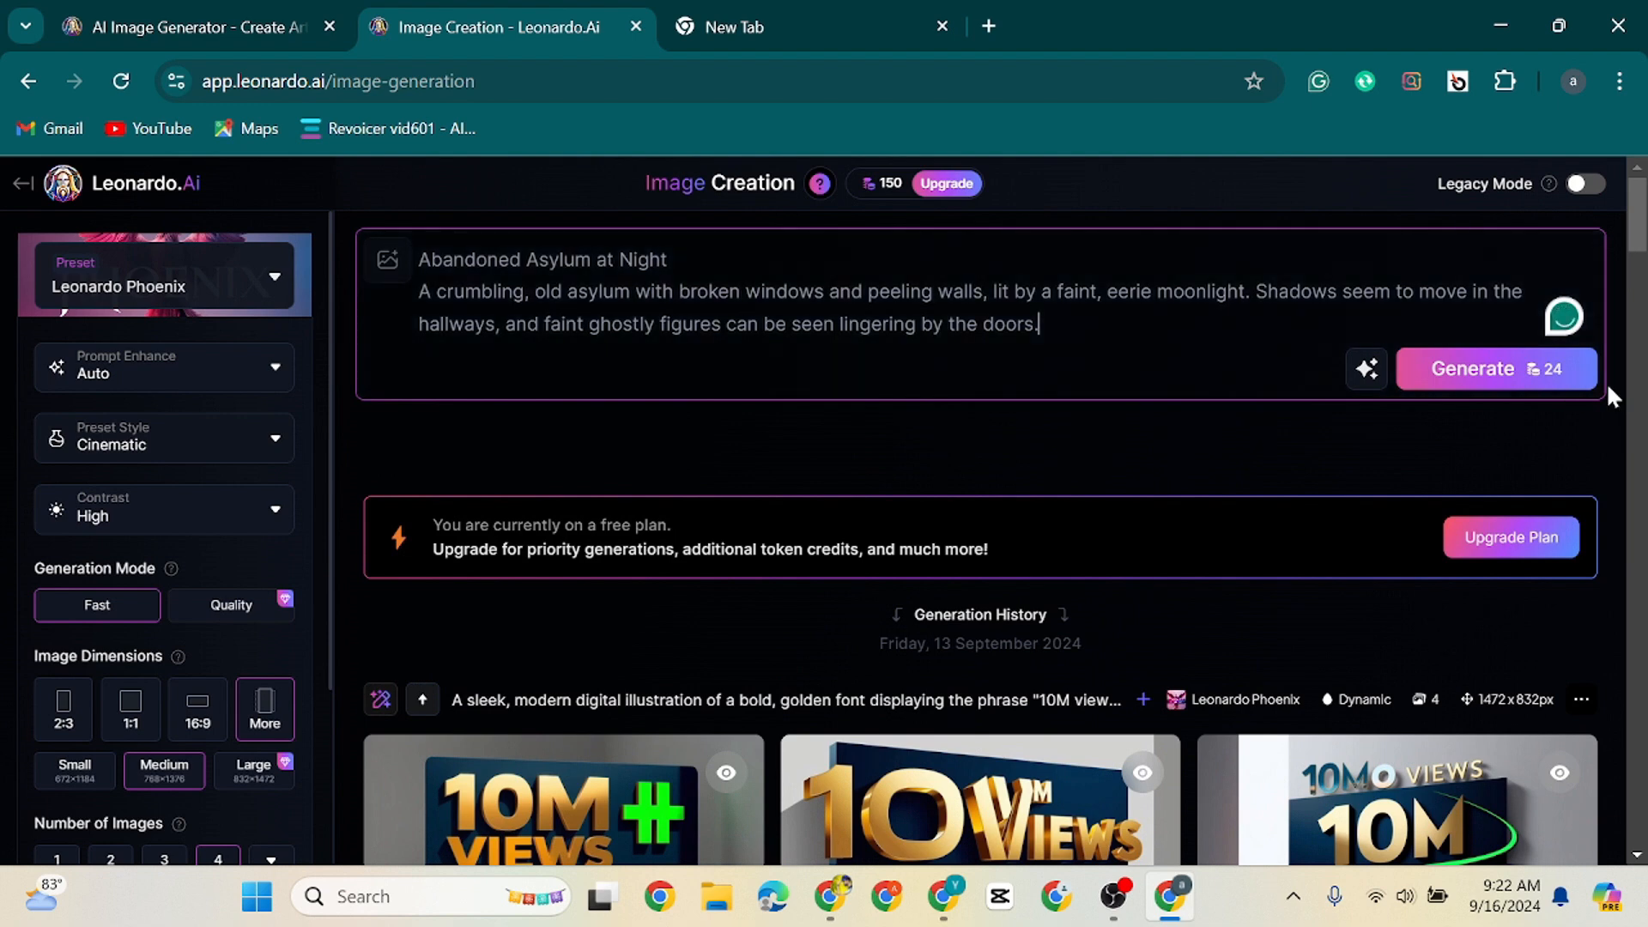
left_click(1510, 369)
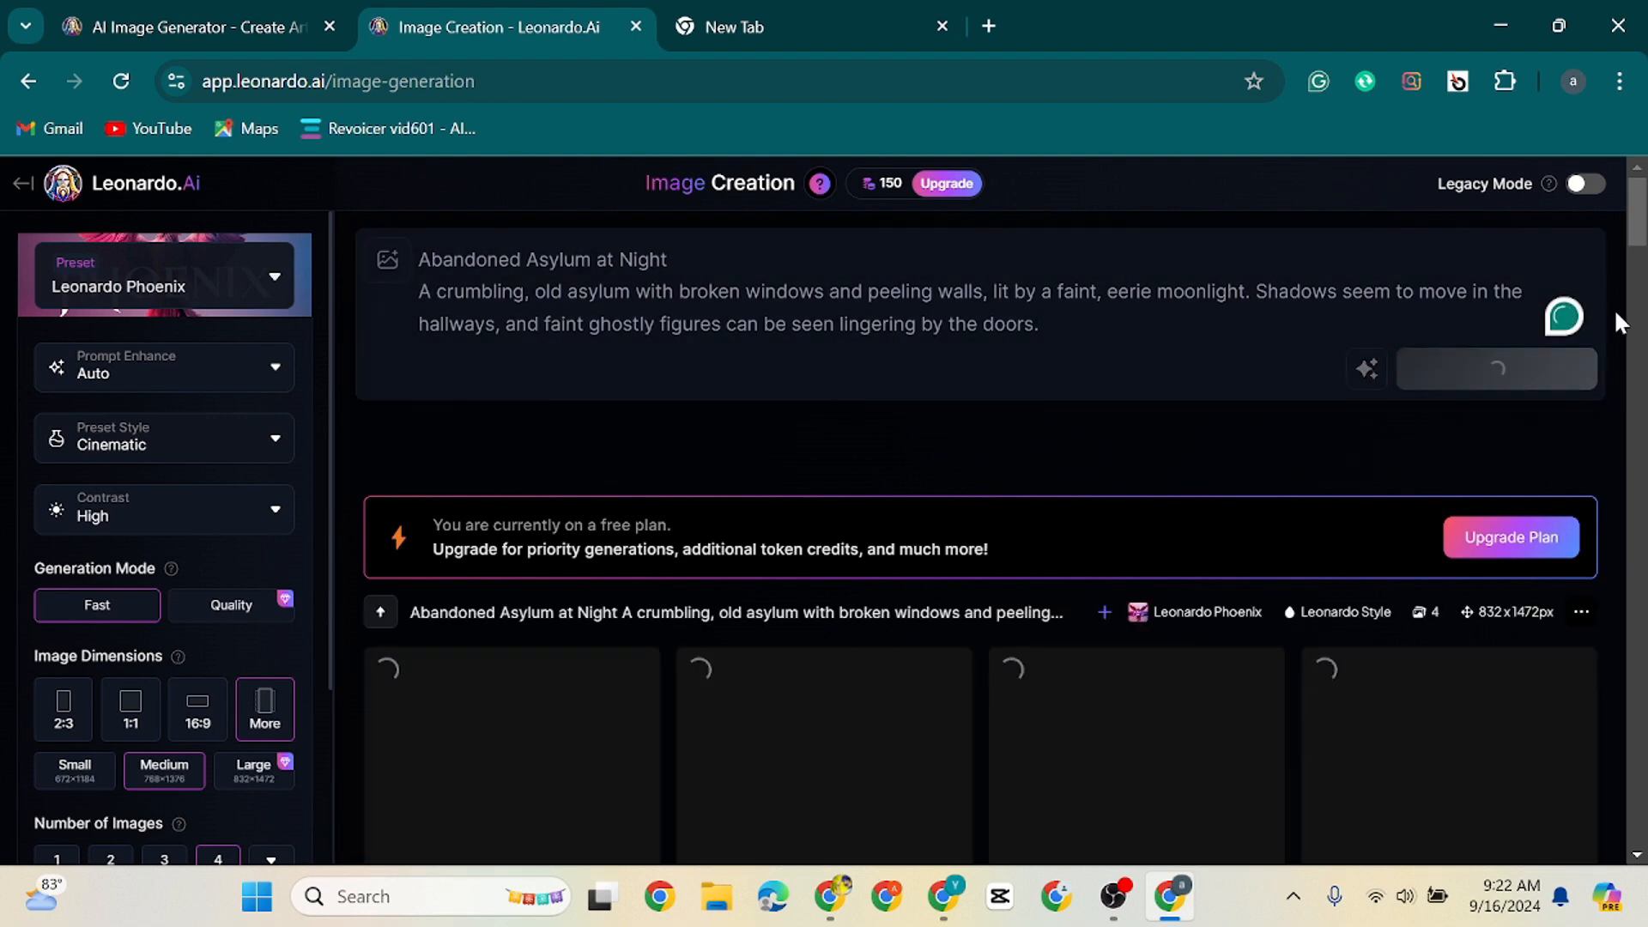
left_click_drag(1646, 212, 1647, 236)
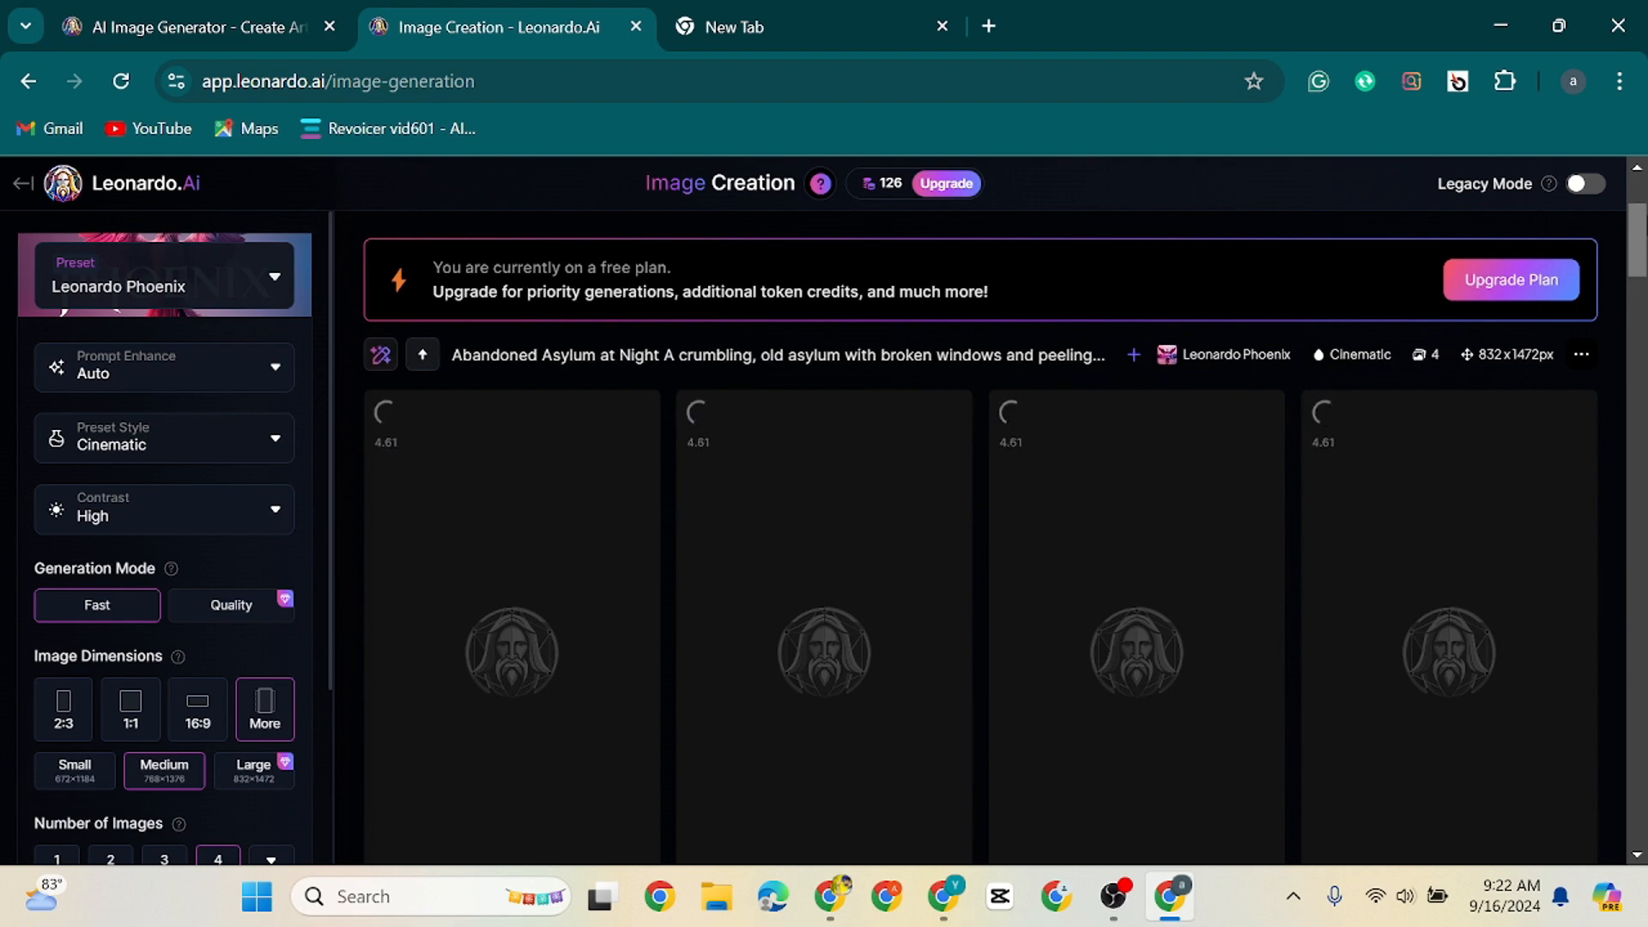
Replace the Leonardo prompt with ChatGPT's Foggy Haunted Forest prompt and generate its images
left_click(1172, 903)
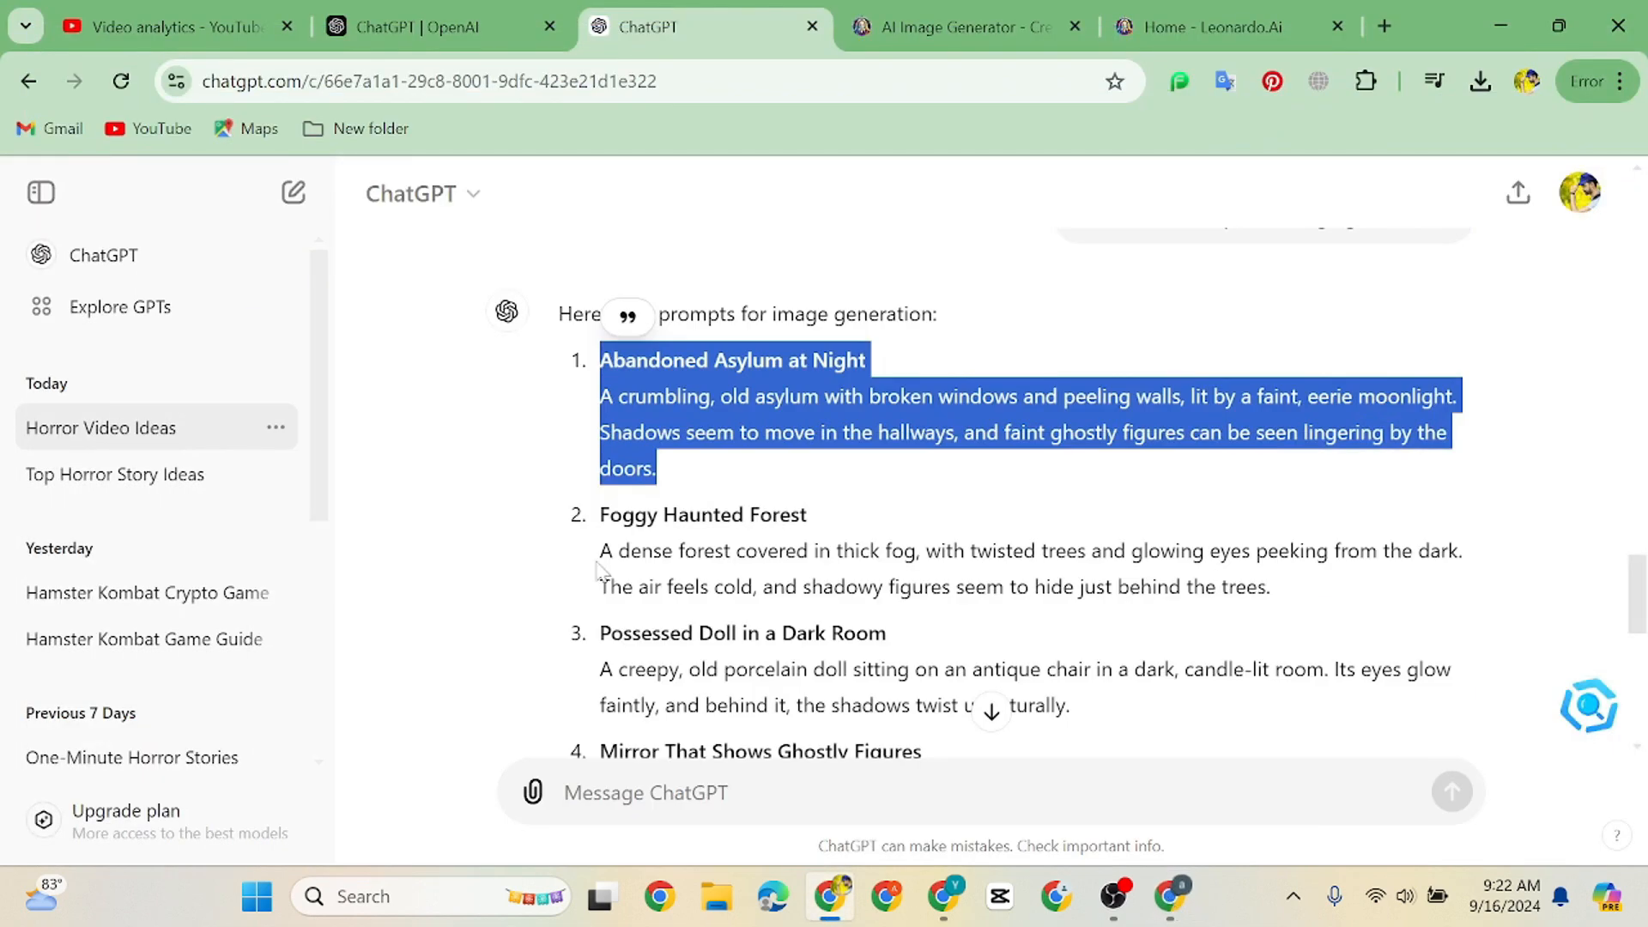
left_click_drag(600, 514, 1328, 595)
key("ctrl+c")
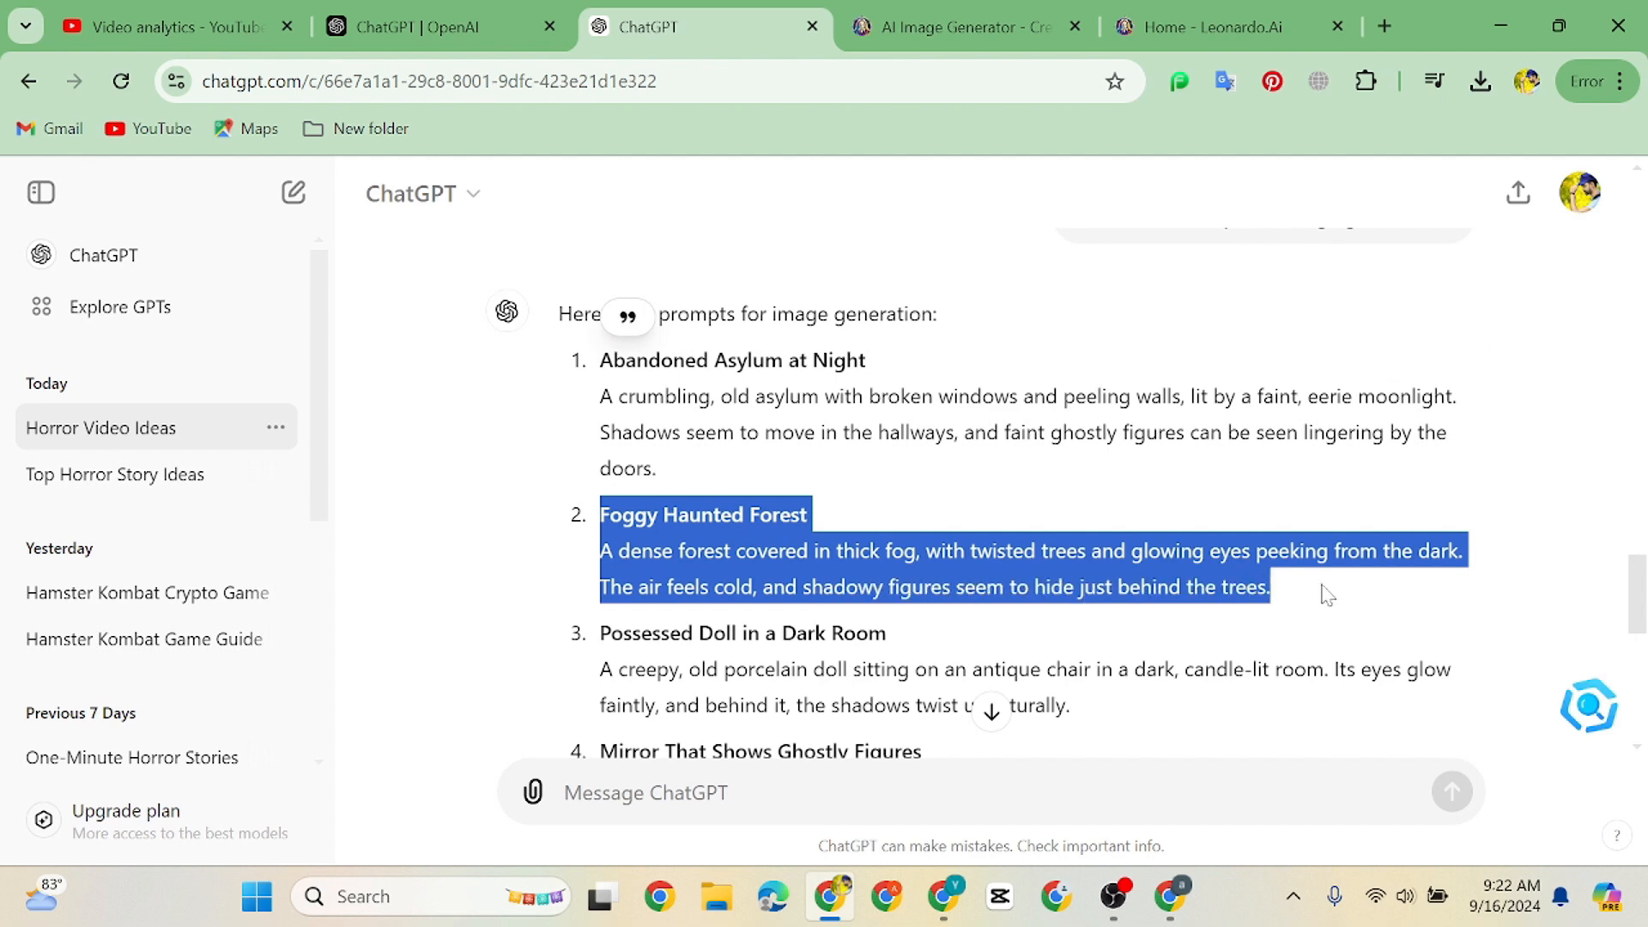
left_click(1172, 917)
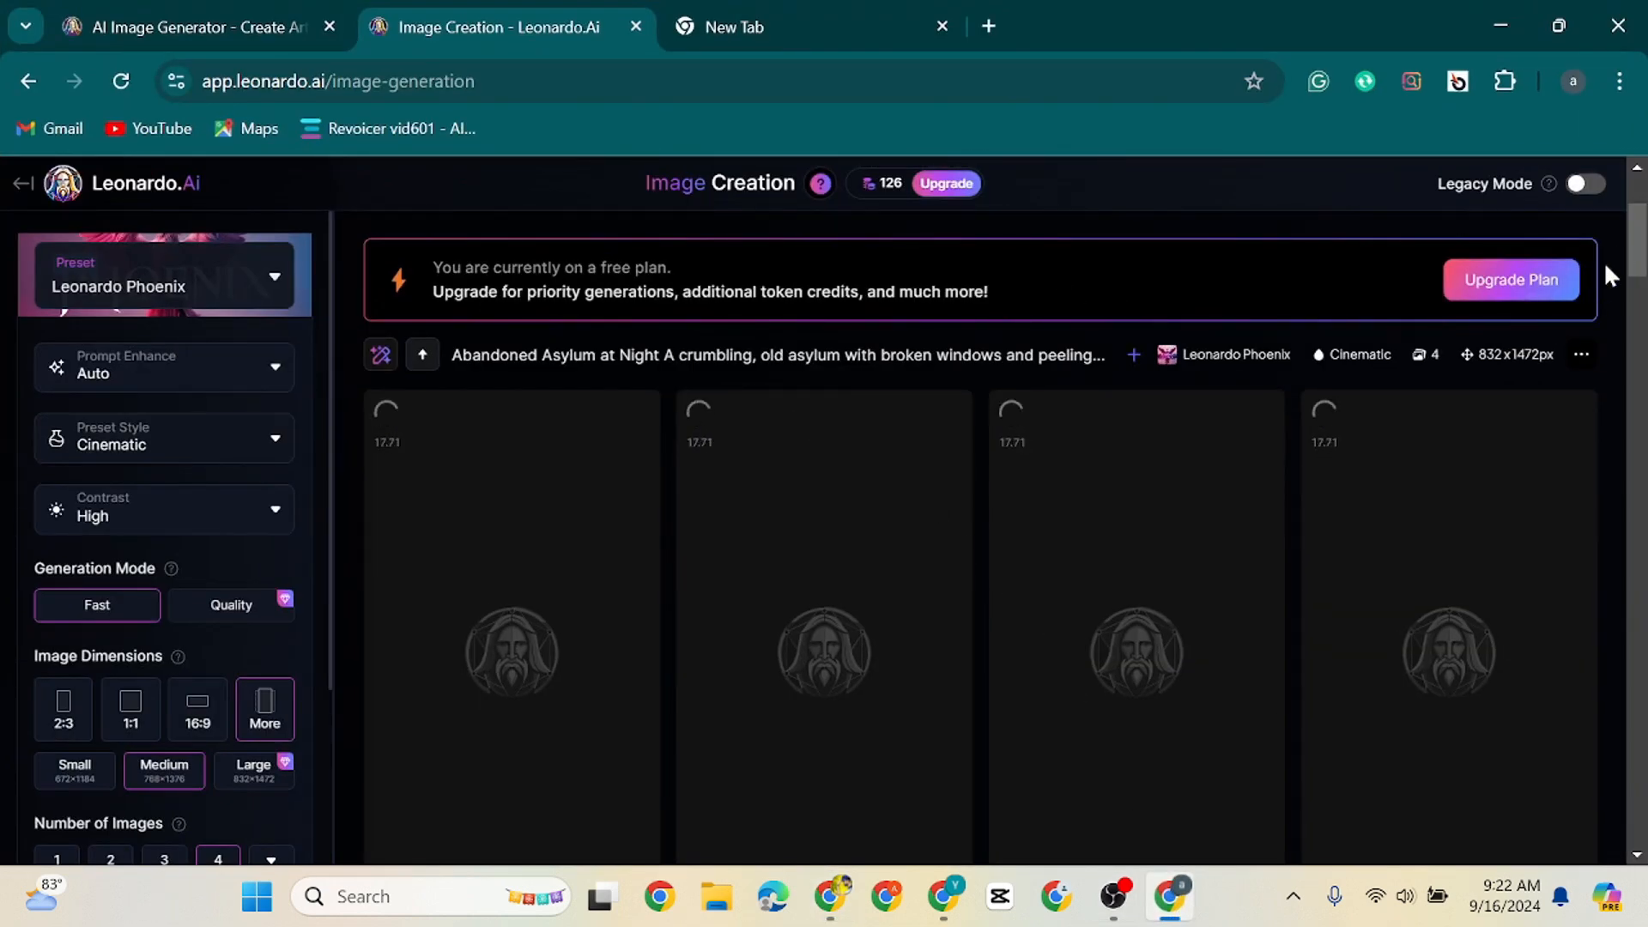
scroll(1639, 223, "up", 3)
left_click(1013, 322)
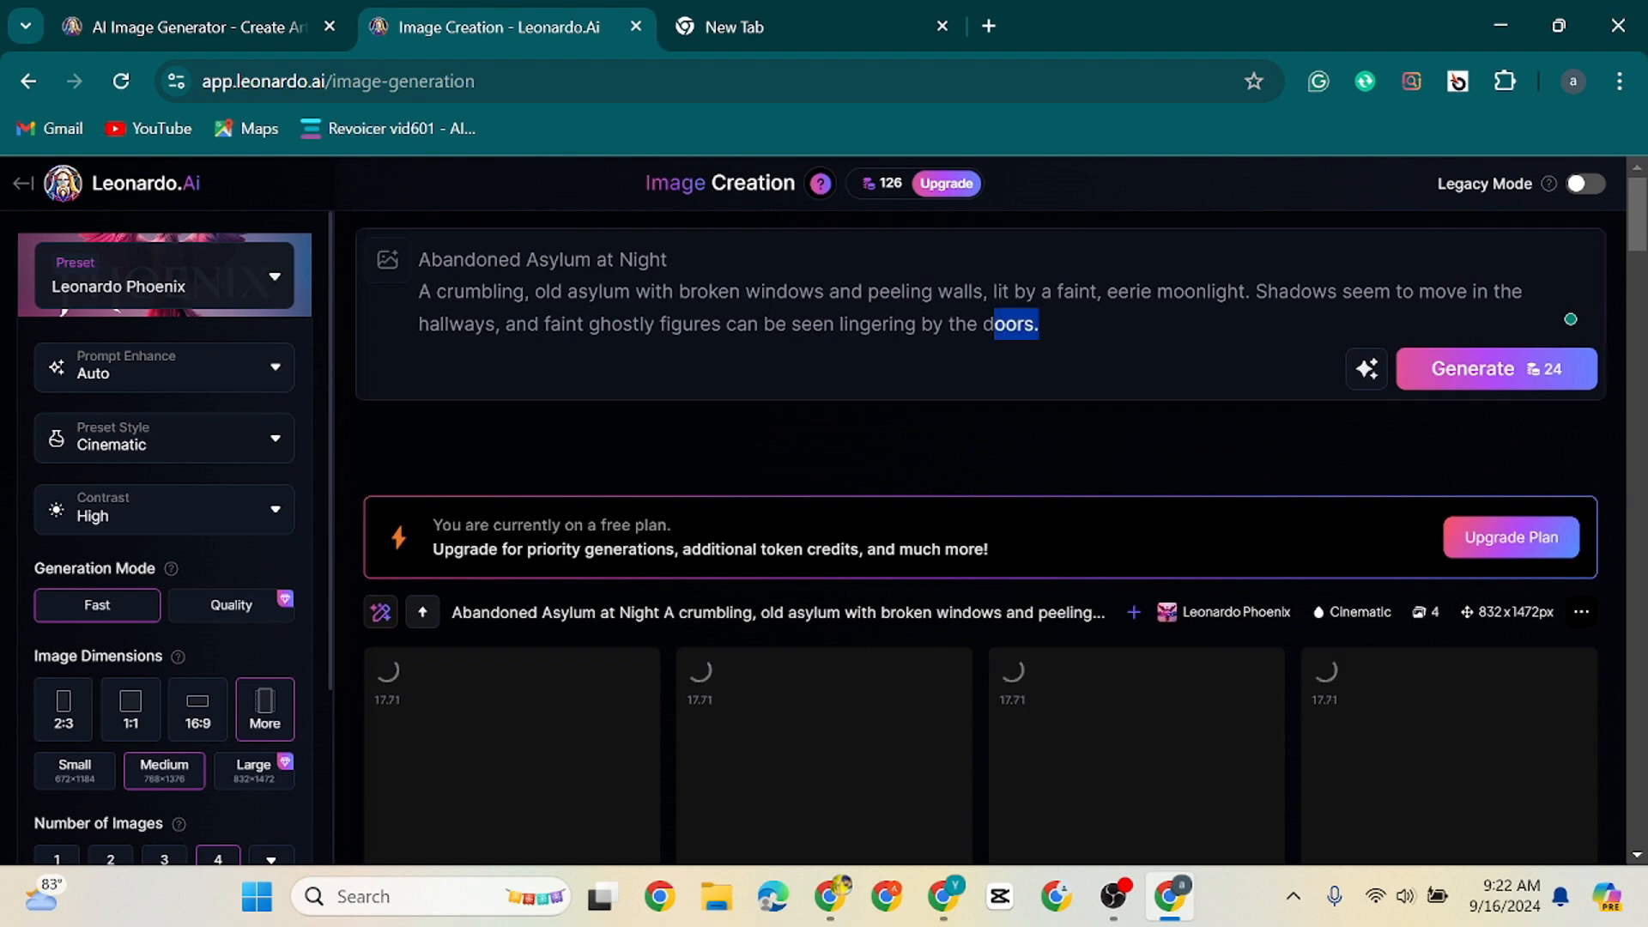
key("ctrl+a")
key("ctrl+v")
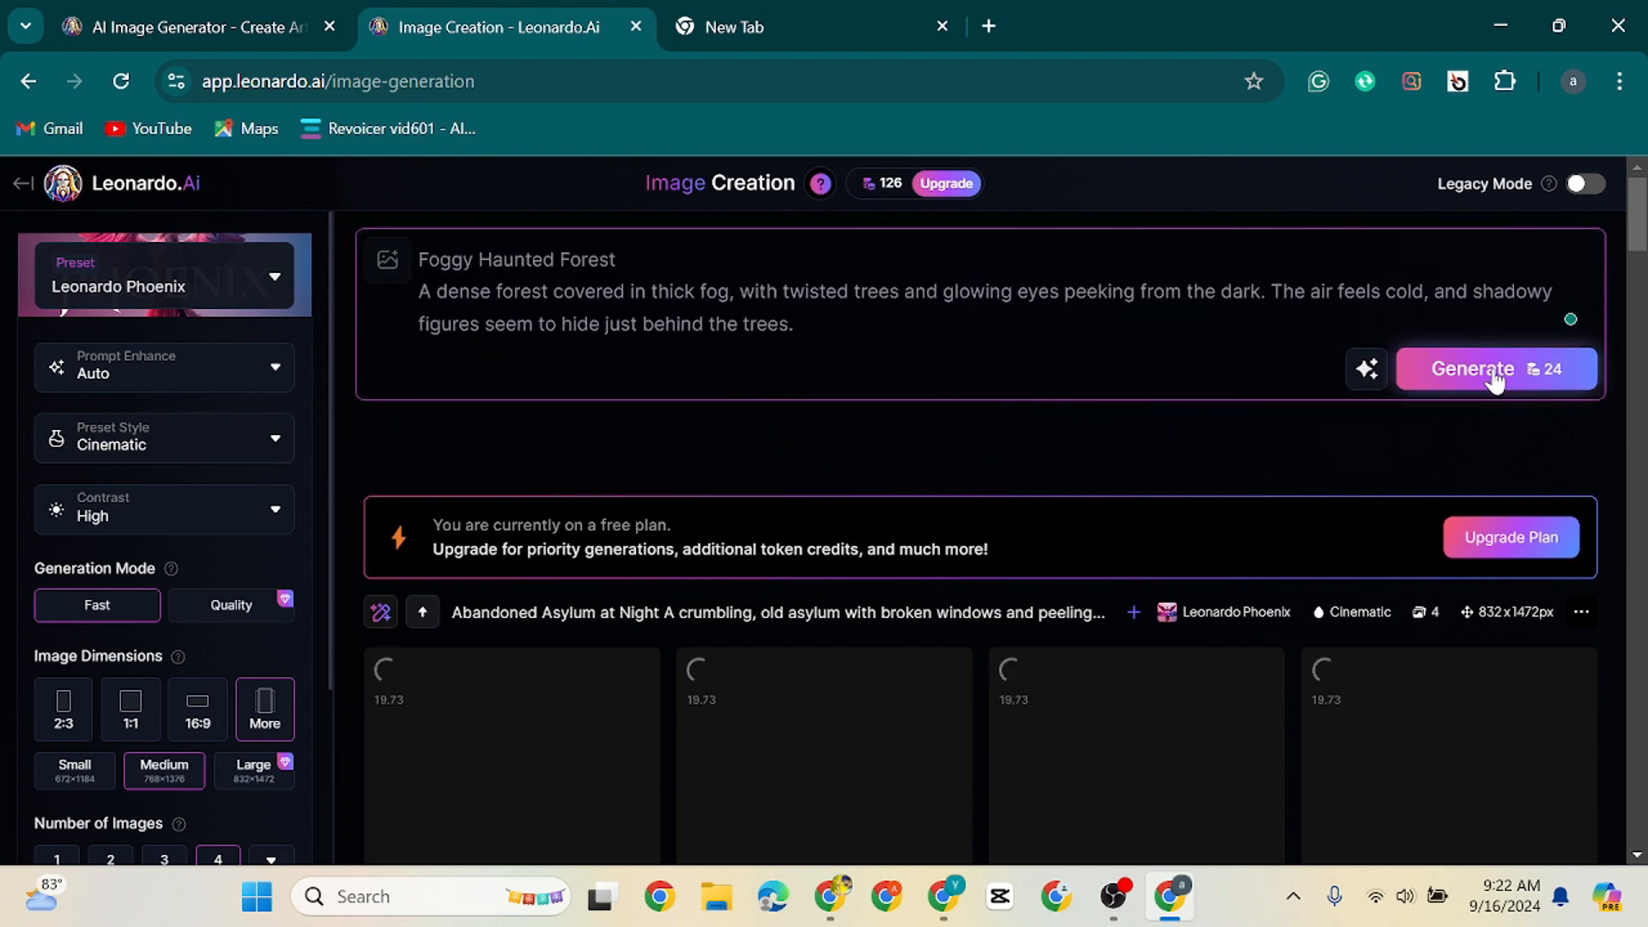
left_click(1450, 381)
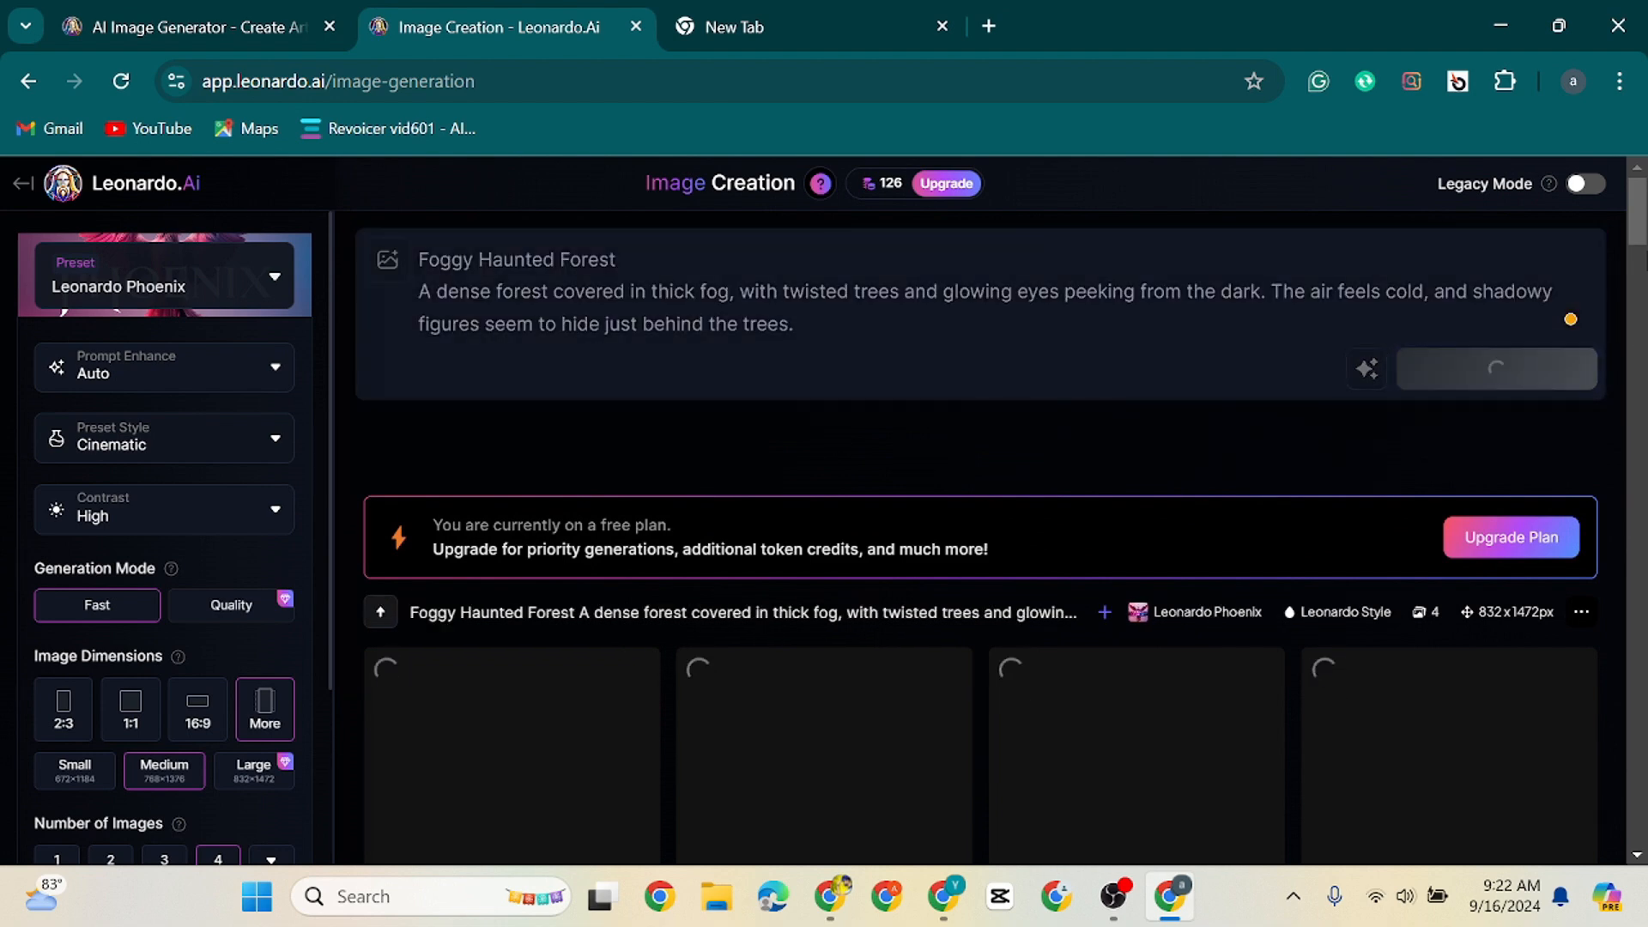
left_click_drag(1646, 229, 1646, 266)
left_click(1592, 677)
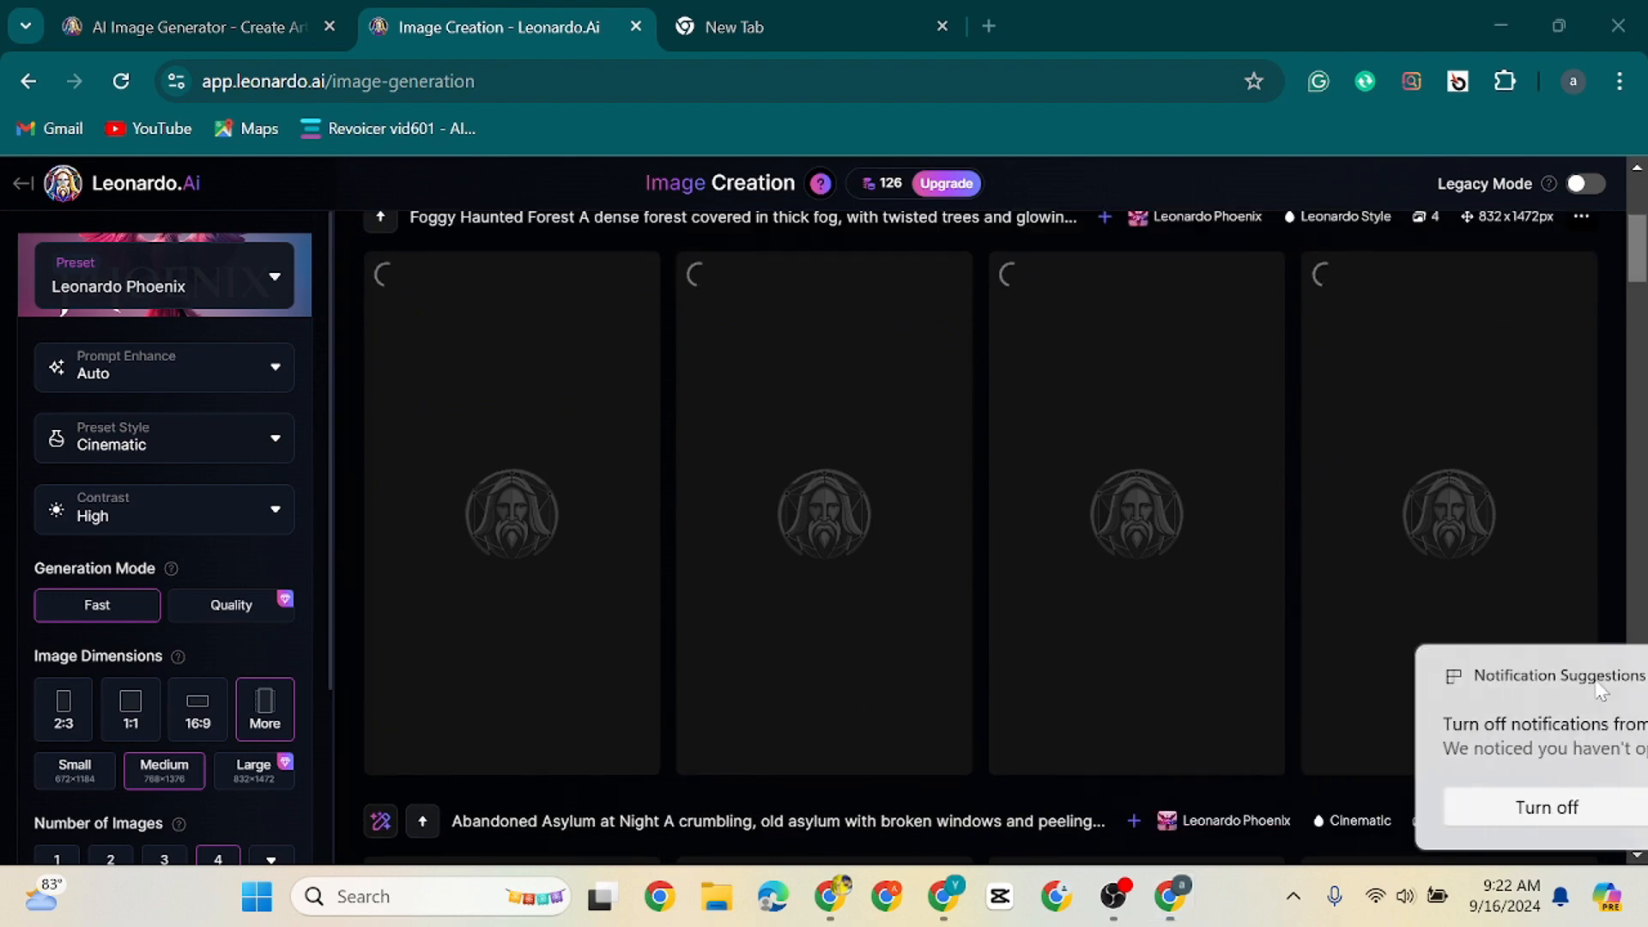
Replace the Leonardo prompt with ChatGPT's Possessed Doll in a Dark Room prompt, generate its images and review the generation history
left_click(1170, 896)
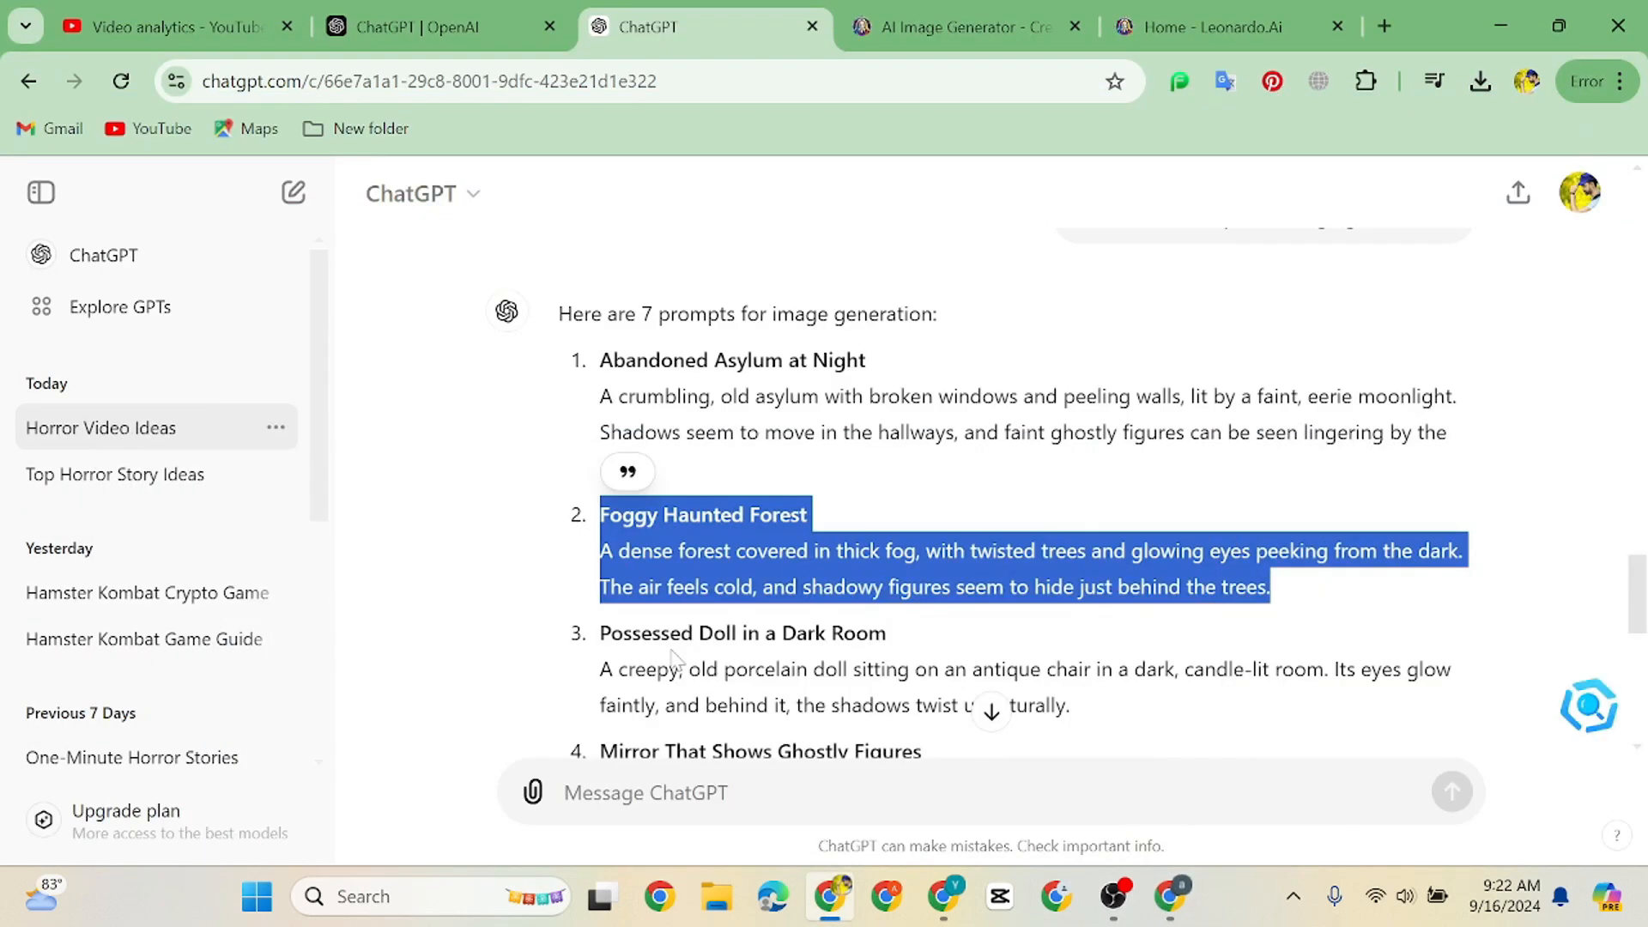
left_click_drag(600, 633, 1083, 719)
key("ctrl+c")
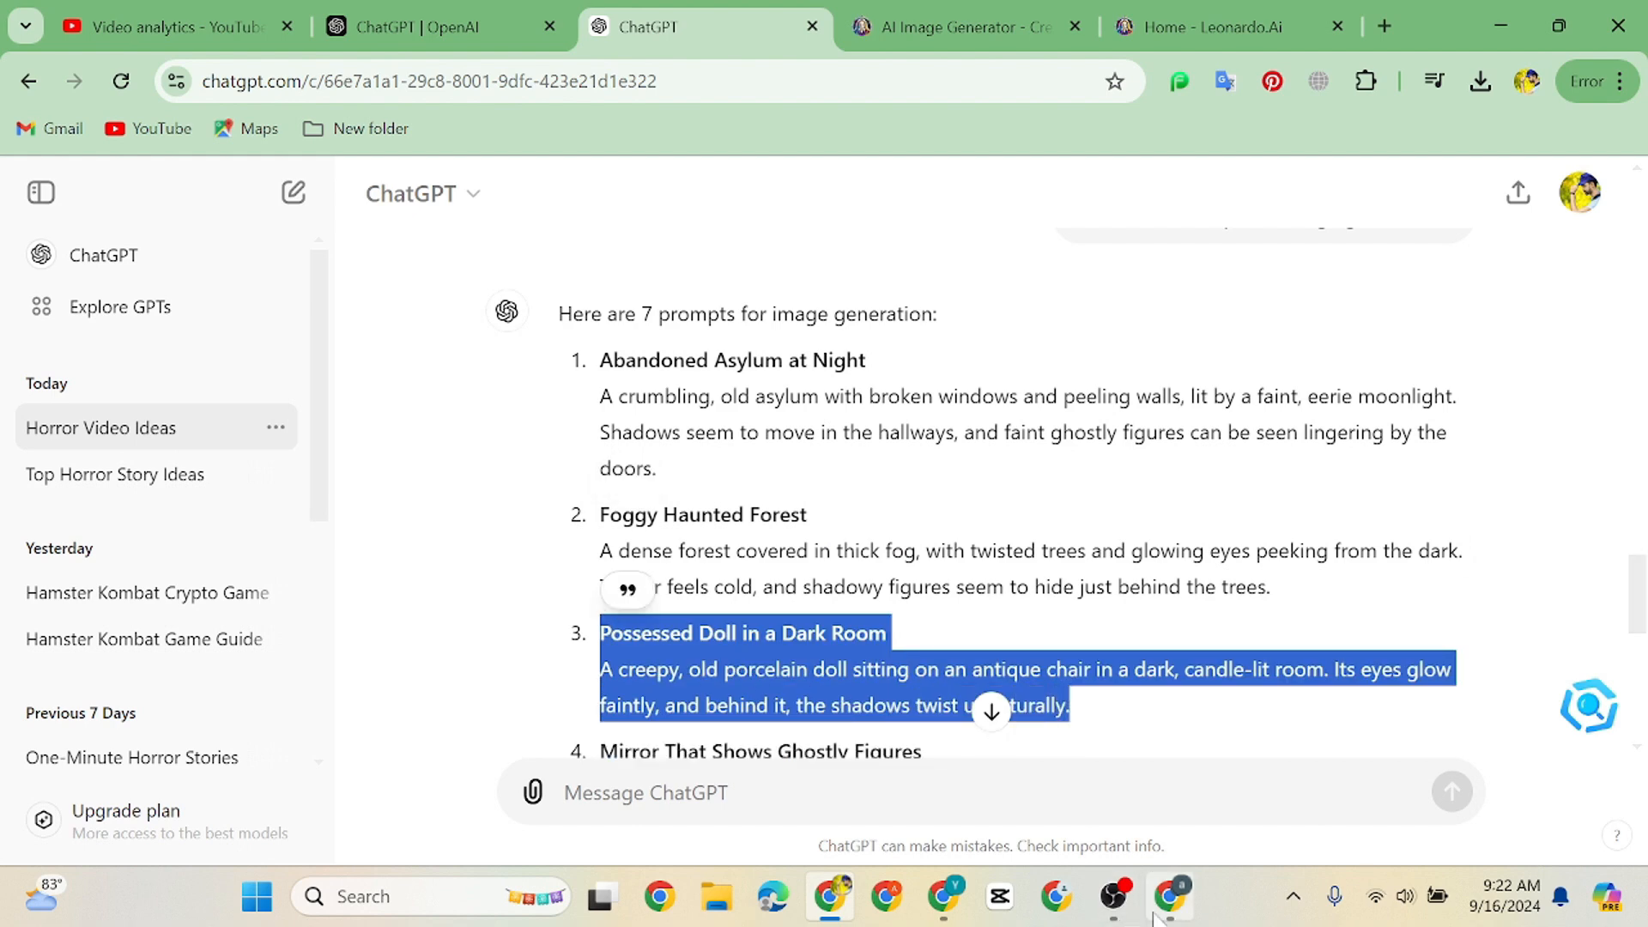
left_click(1154, 913)
mouse_move(1643, 259)
left_mouse_down()
mouse_move(1644, 323)
mouse_move(1634, 254)
left_mouse_up()
left_click_drag(798, 324, 359, 196)
key("ctrl+v")
key("Return")
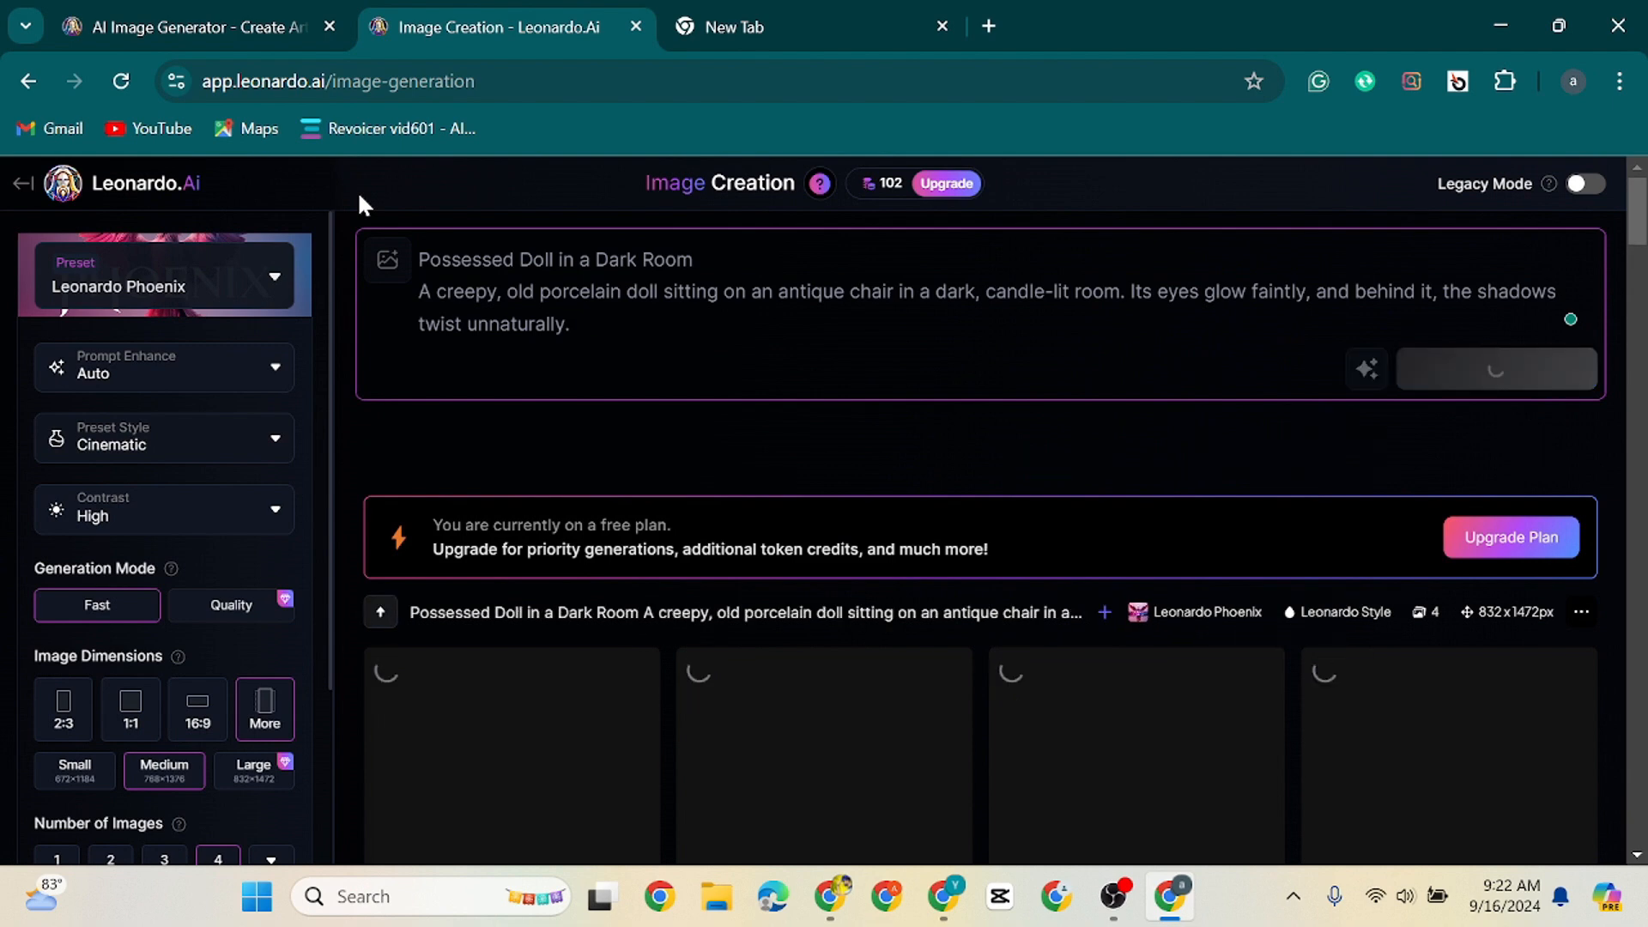
scroll(979, 430, "down", 5)
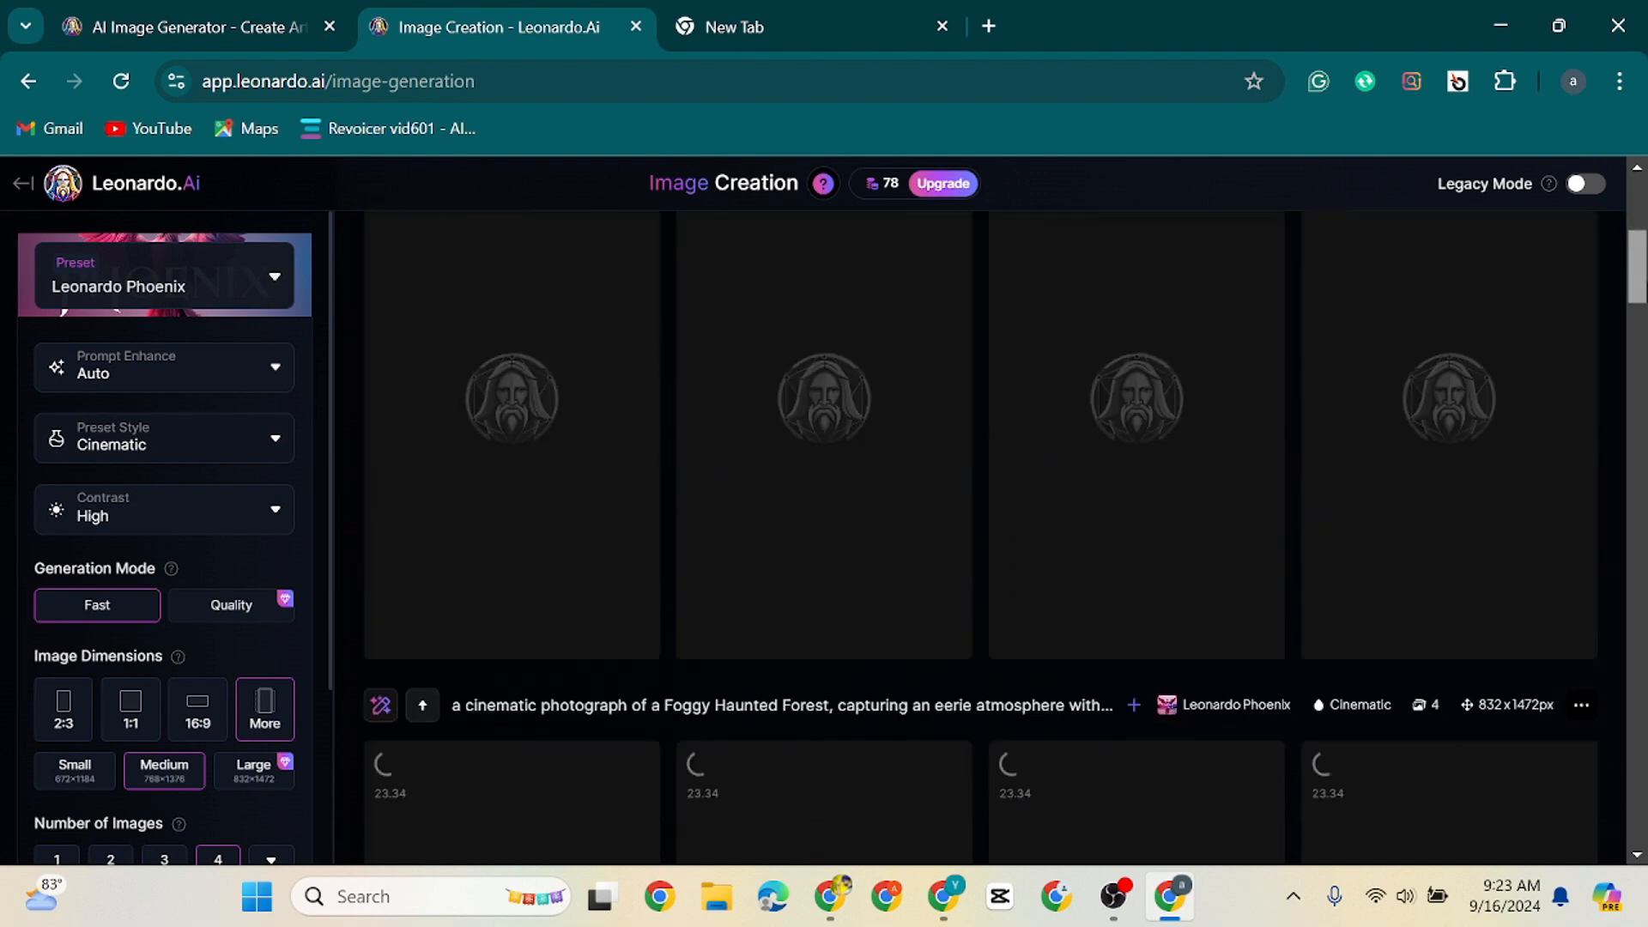
scroll(979, 533, "down", 9)
scroll(979, 533, "up", 4)
scroll(979, 532, "down", 1)
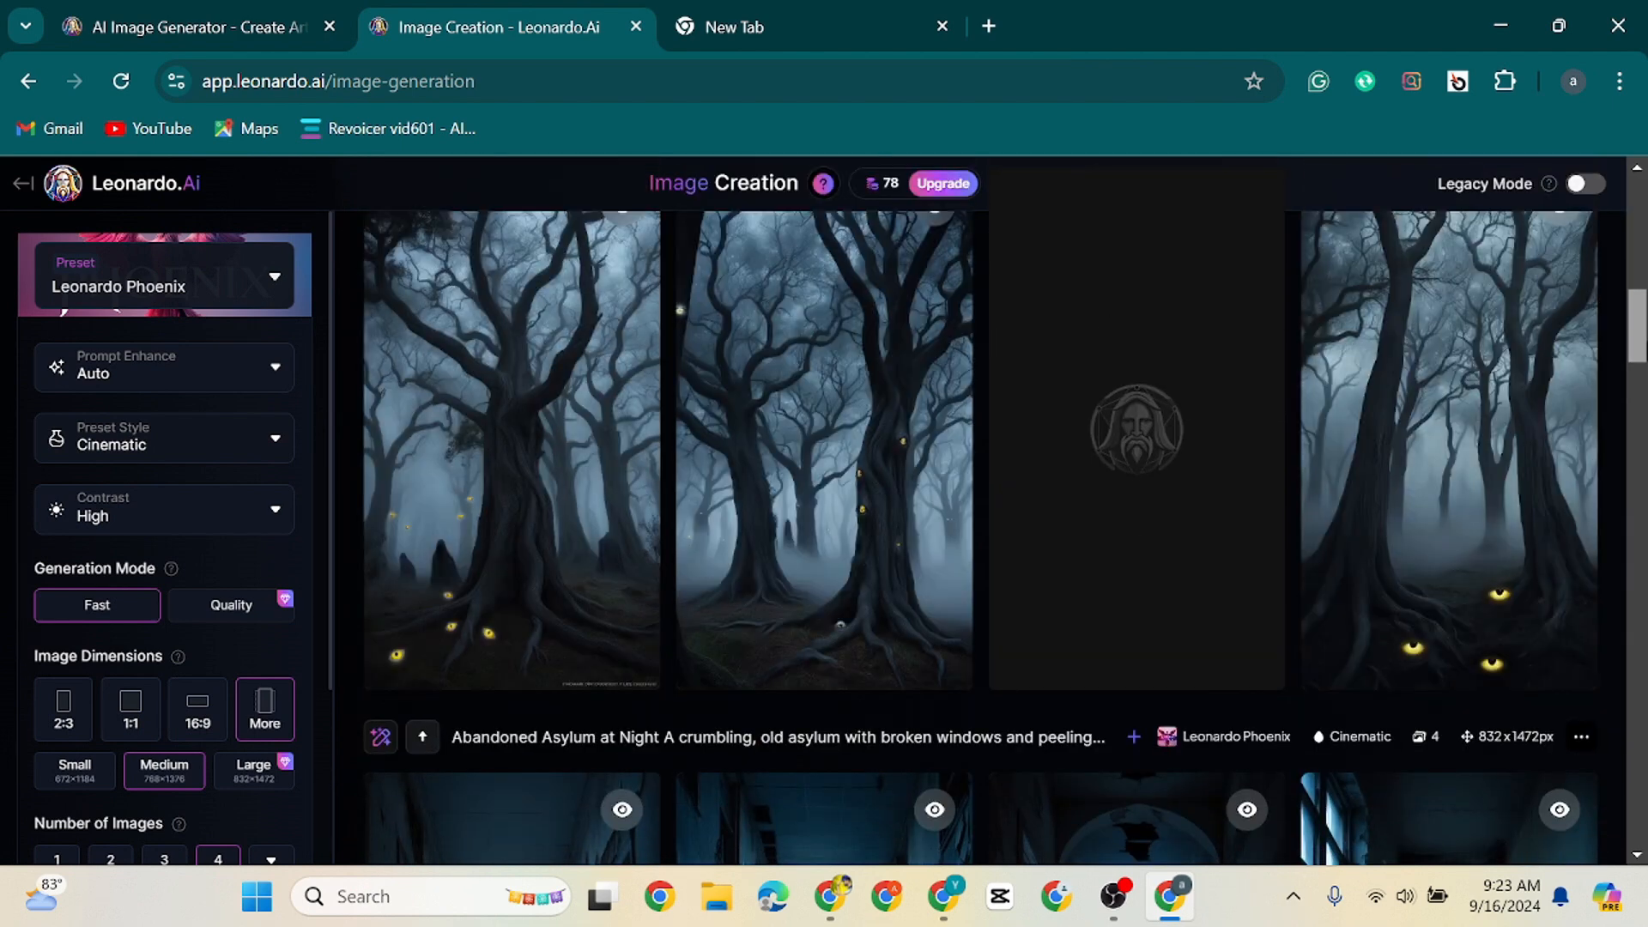
scroll(1634, 289, "up", 15)
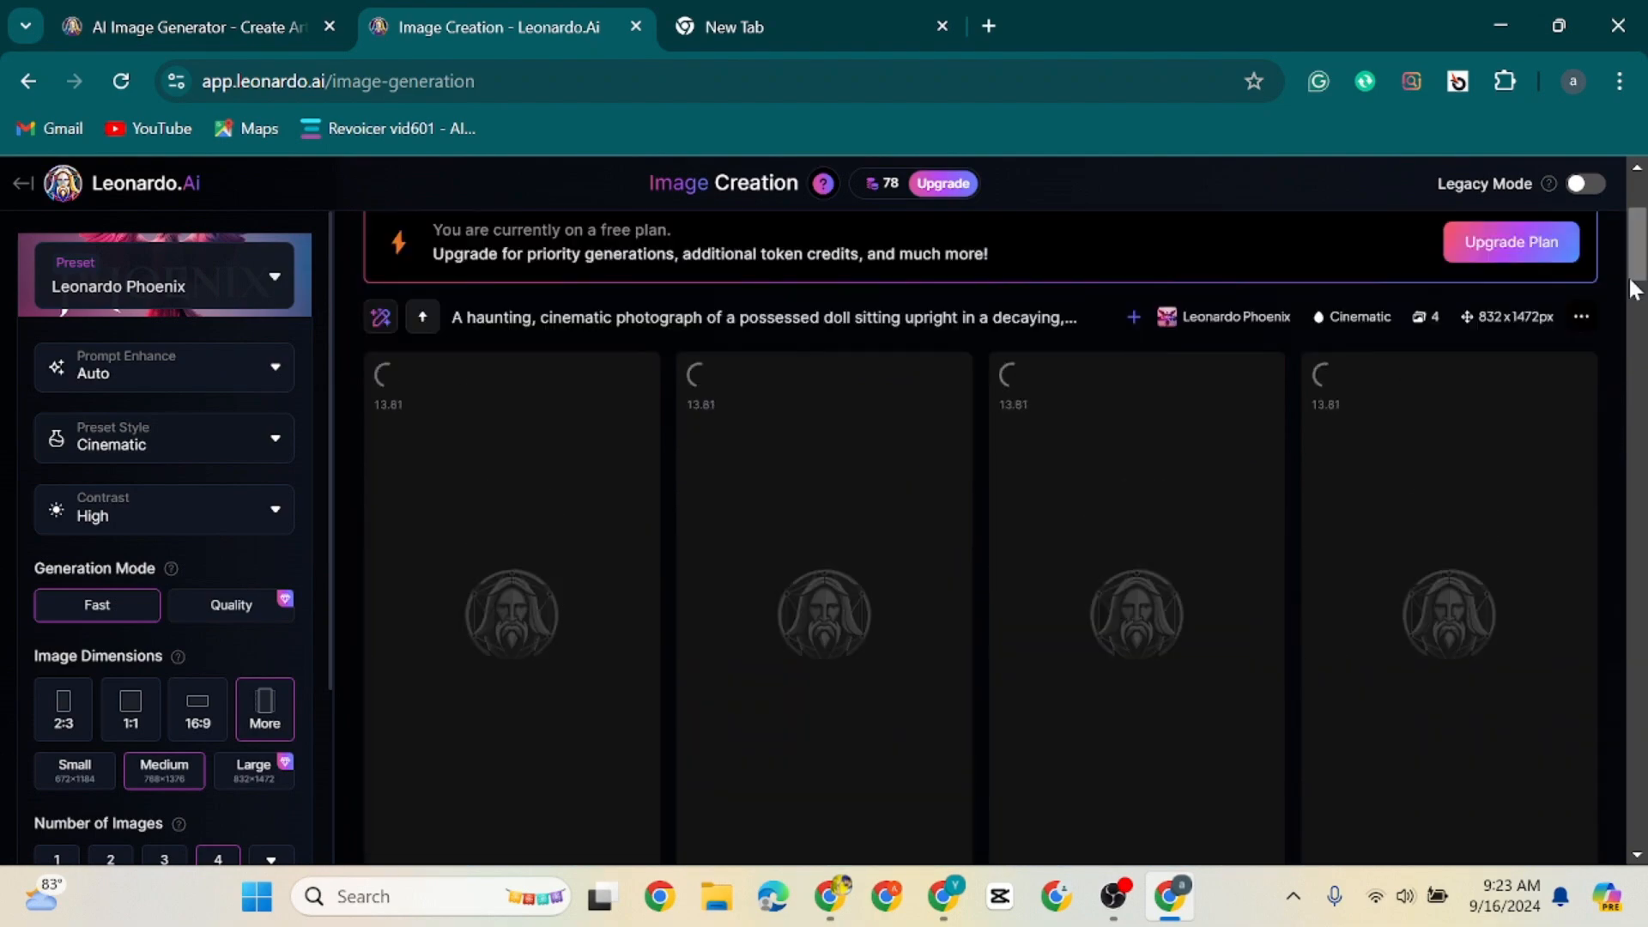
Download the generated Abandoned Asylum and Foggy Haunted Forest images from the generation history
left_click(1166, 897)
left_click_drag(1636, 592, 1636, 654)
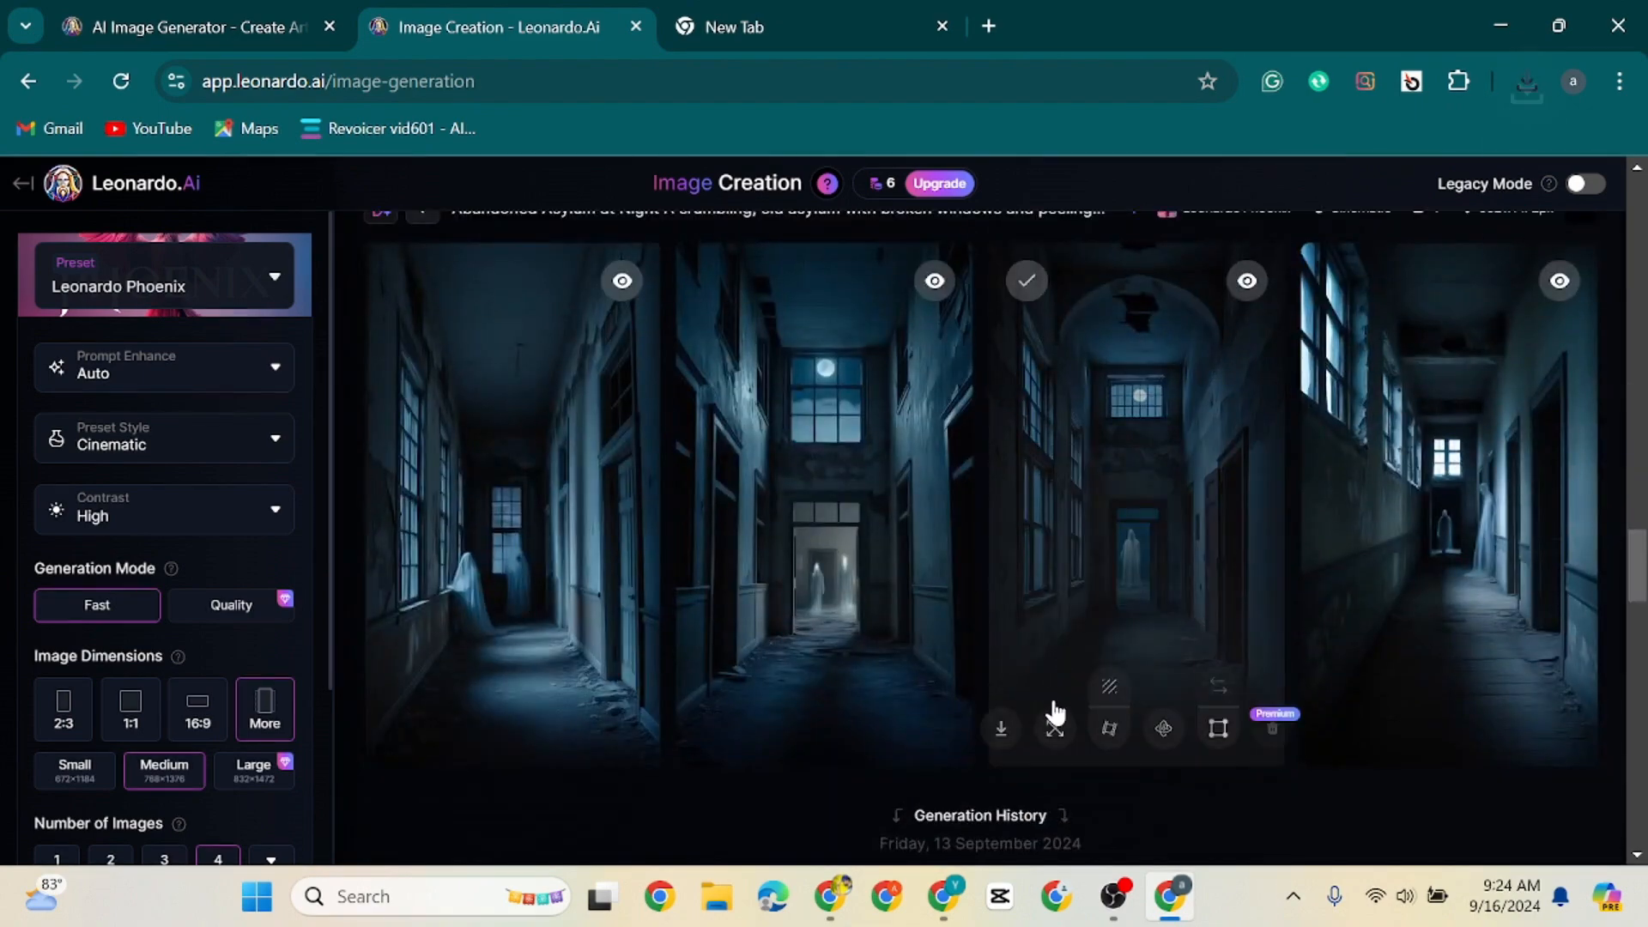
scroll(858, 661, "up", 5)
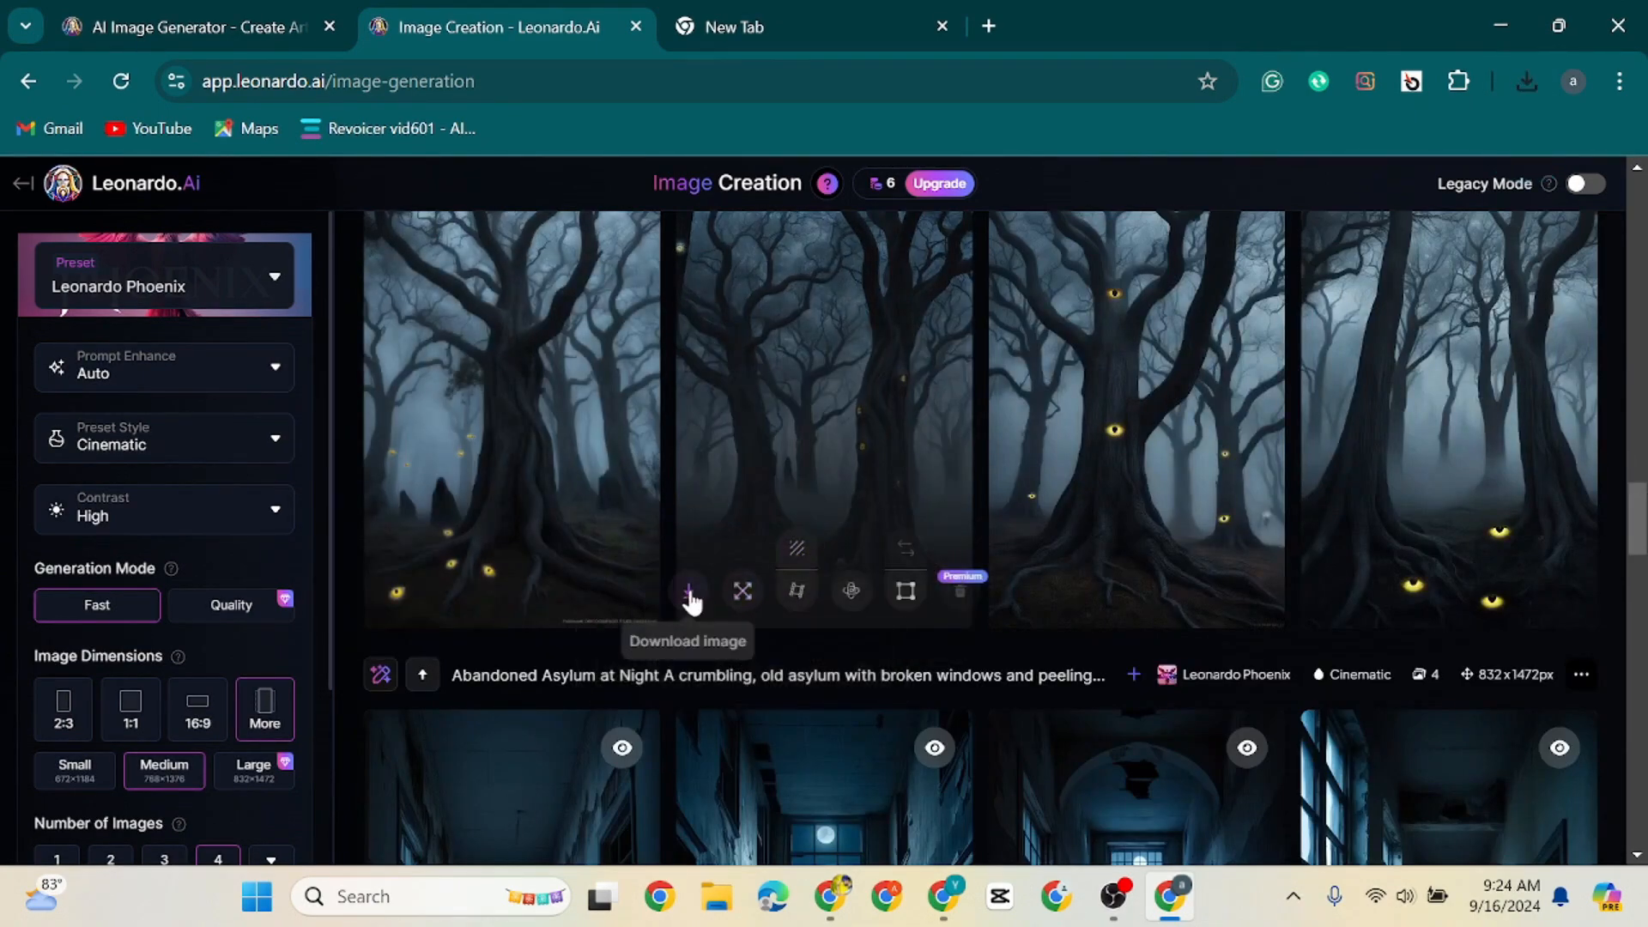
left_click(1332, 600)
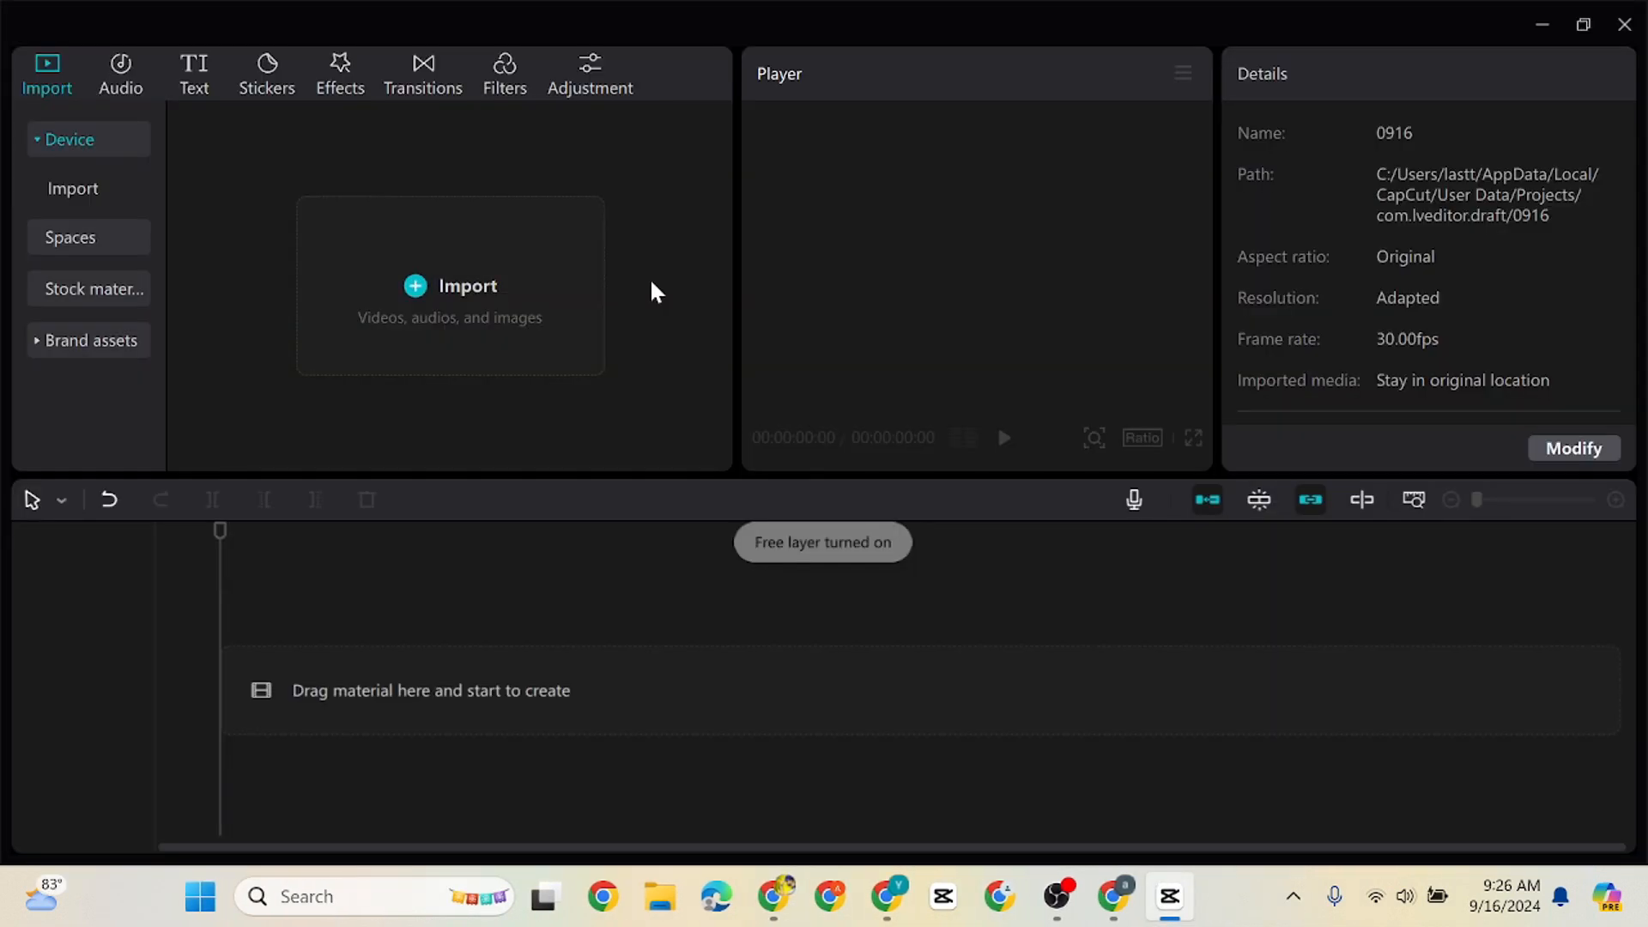
Import the enhanced ElevenLabs voice-over WAV file from Downloads into the media library
left_click(421, 290)
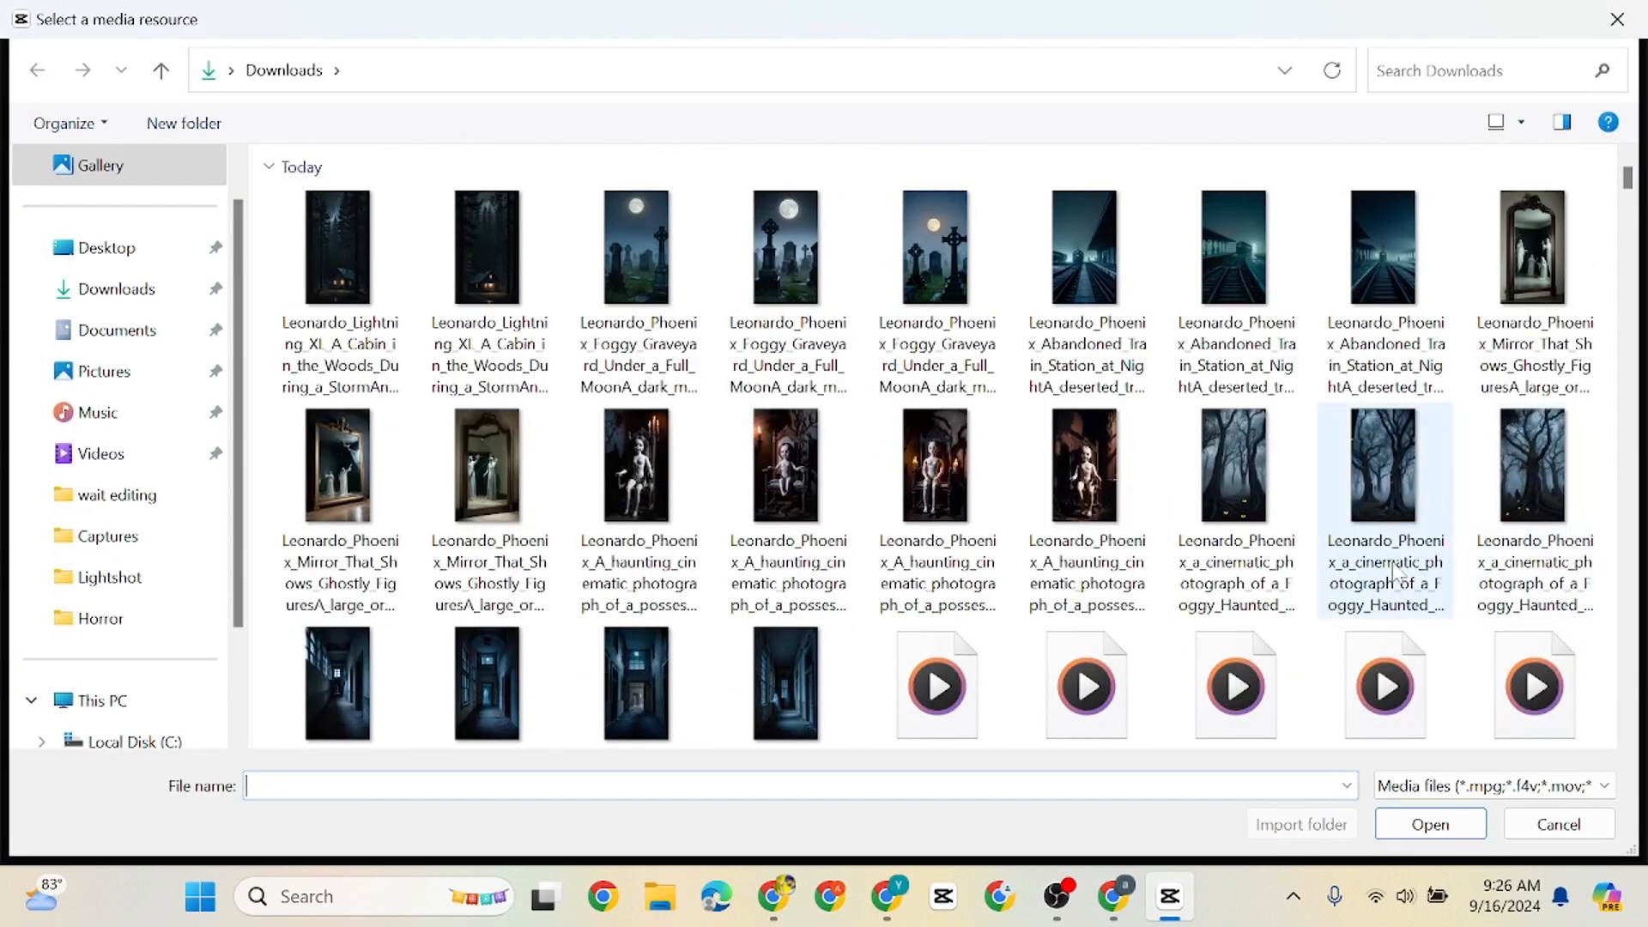
scroll(1415, 562, "down", 2)
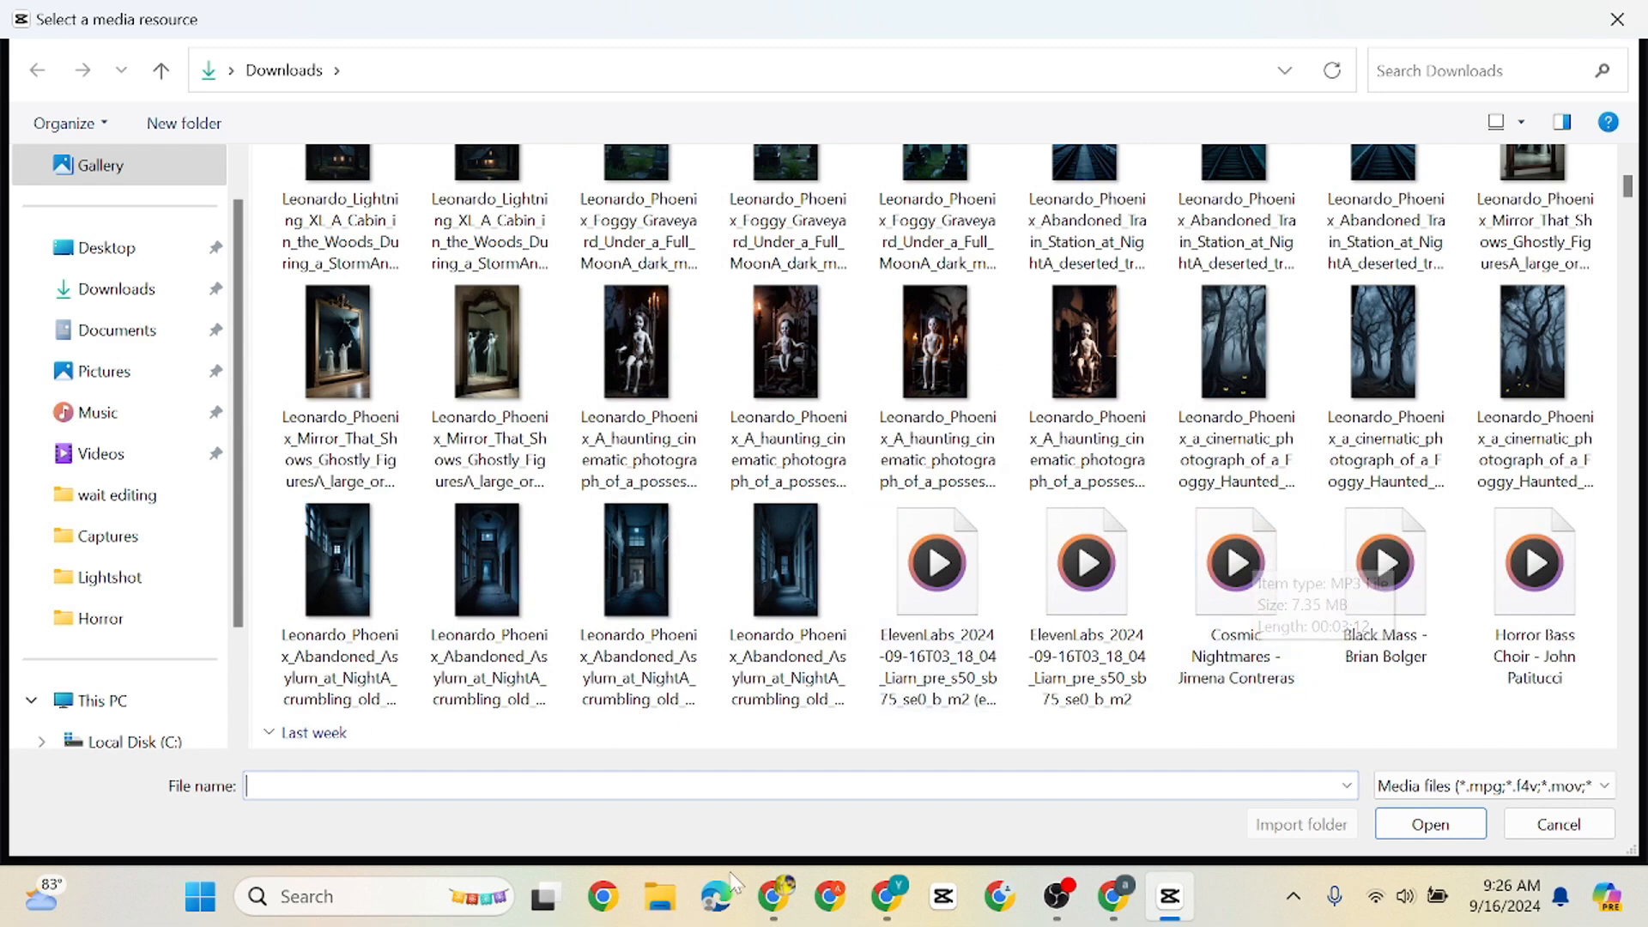
left_click(945, 632)
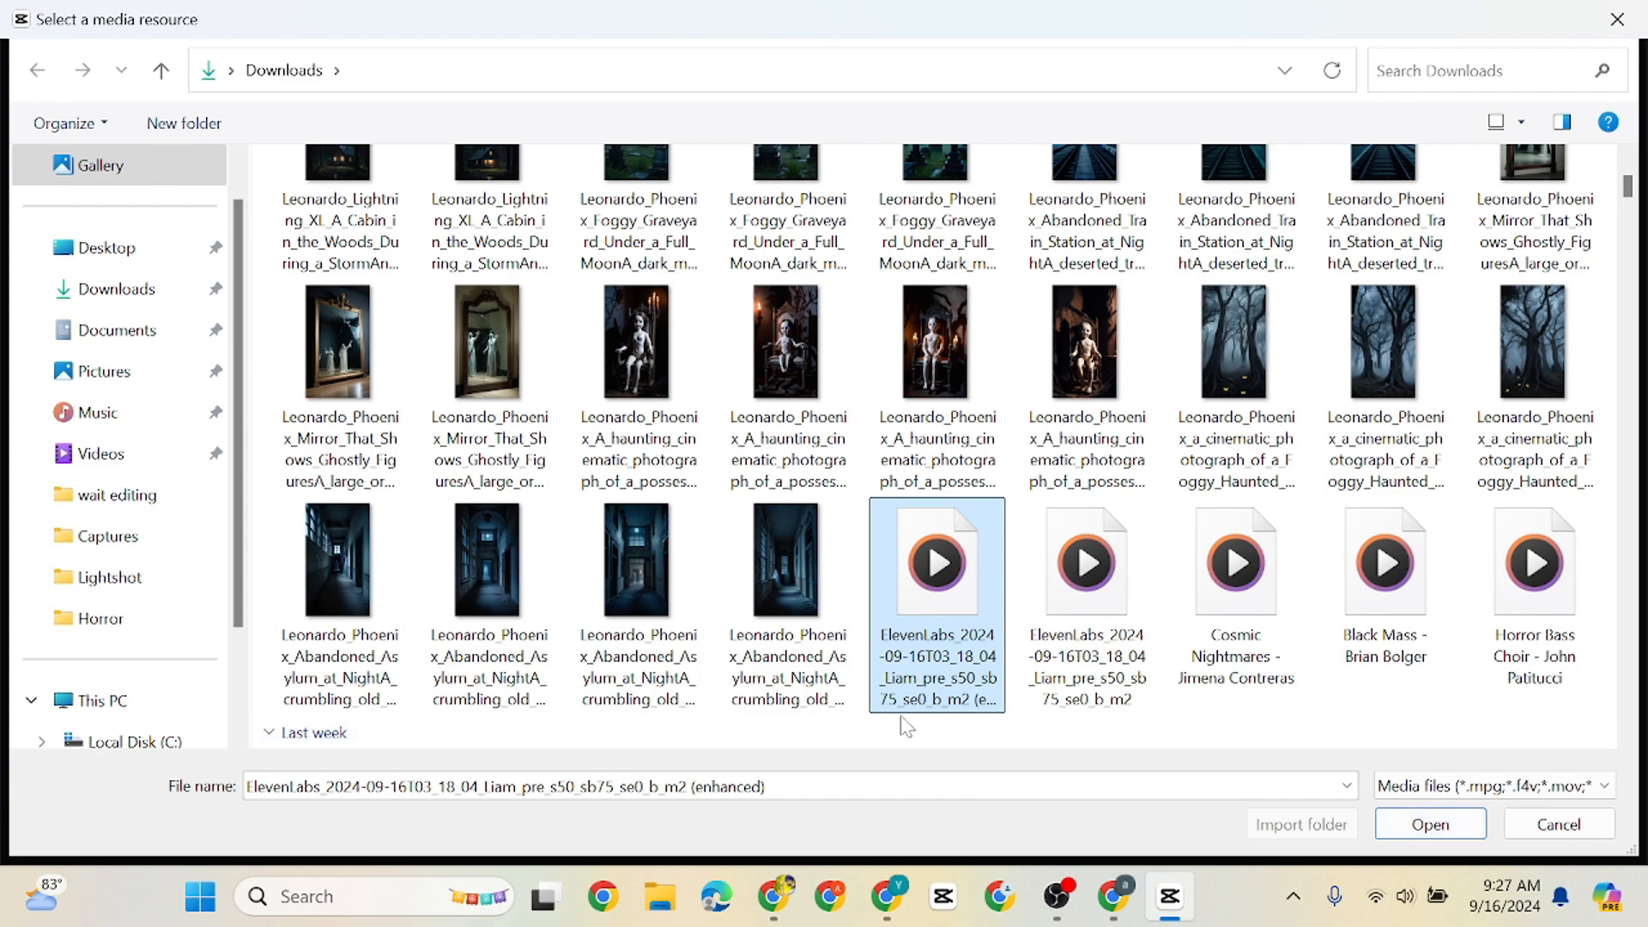
left_click(1416, 821)
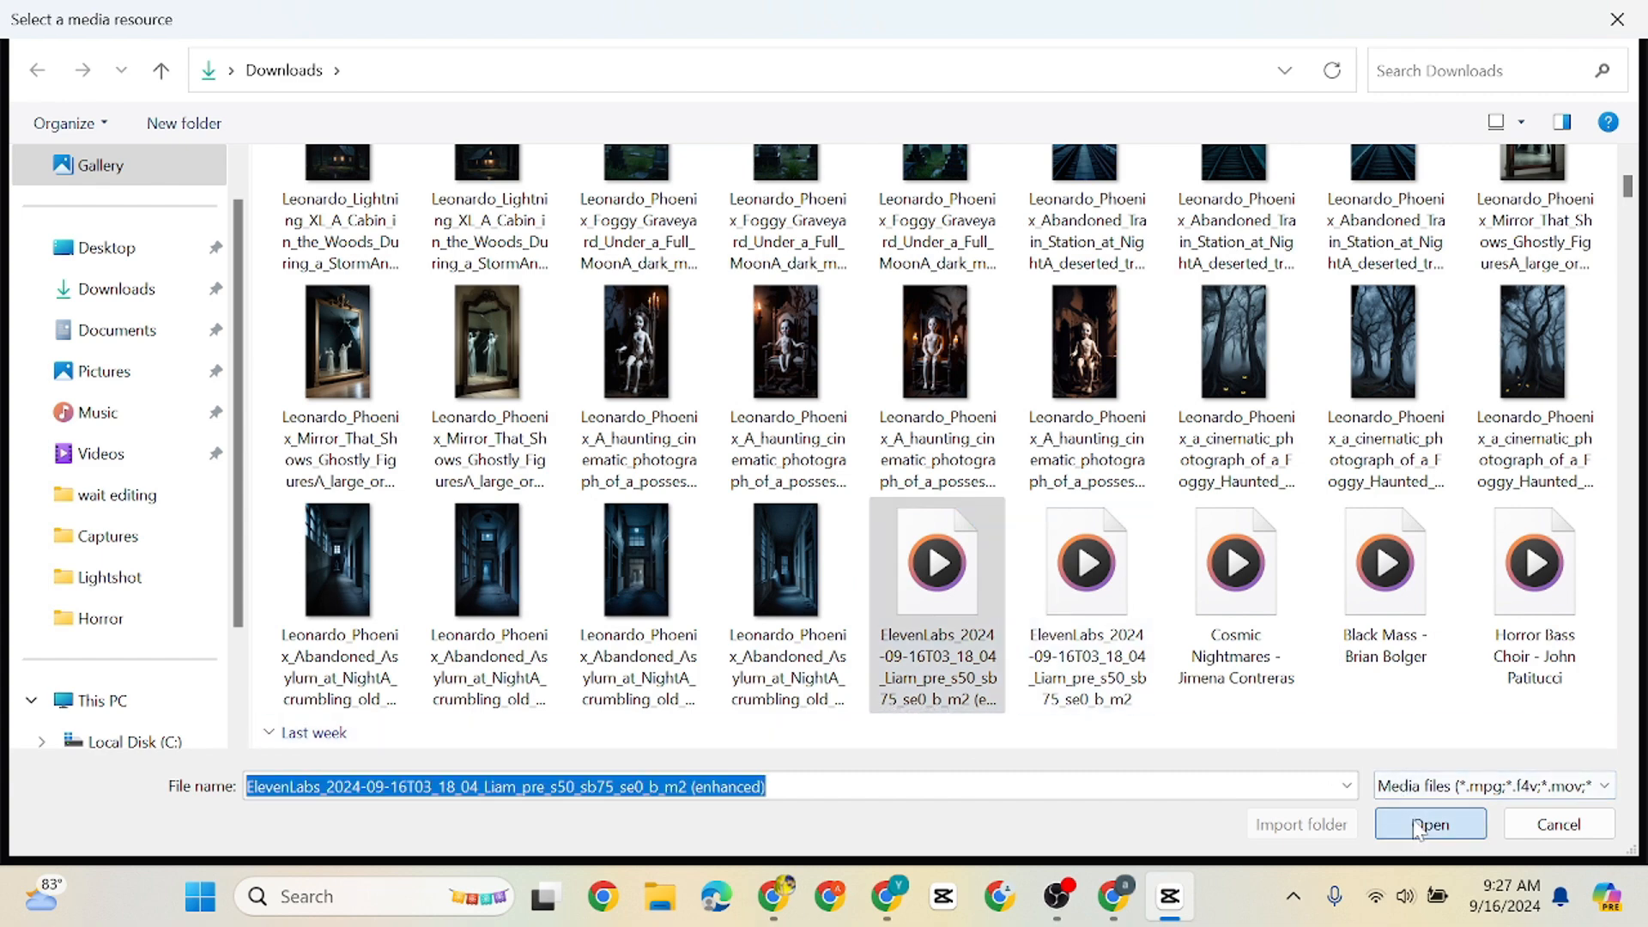
Import all the Leonardo images from Downloads, from the cabin images through the four Abandoned Asylum images
left_click(257, 184)
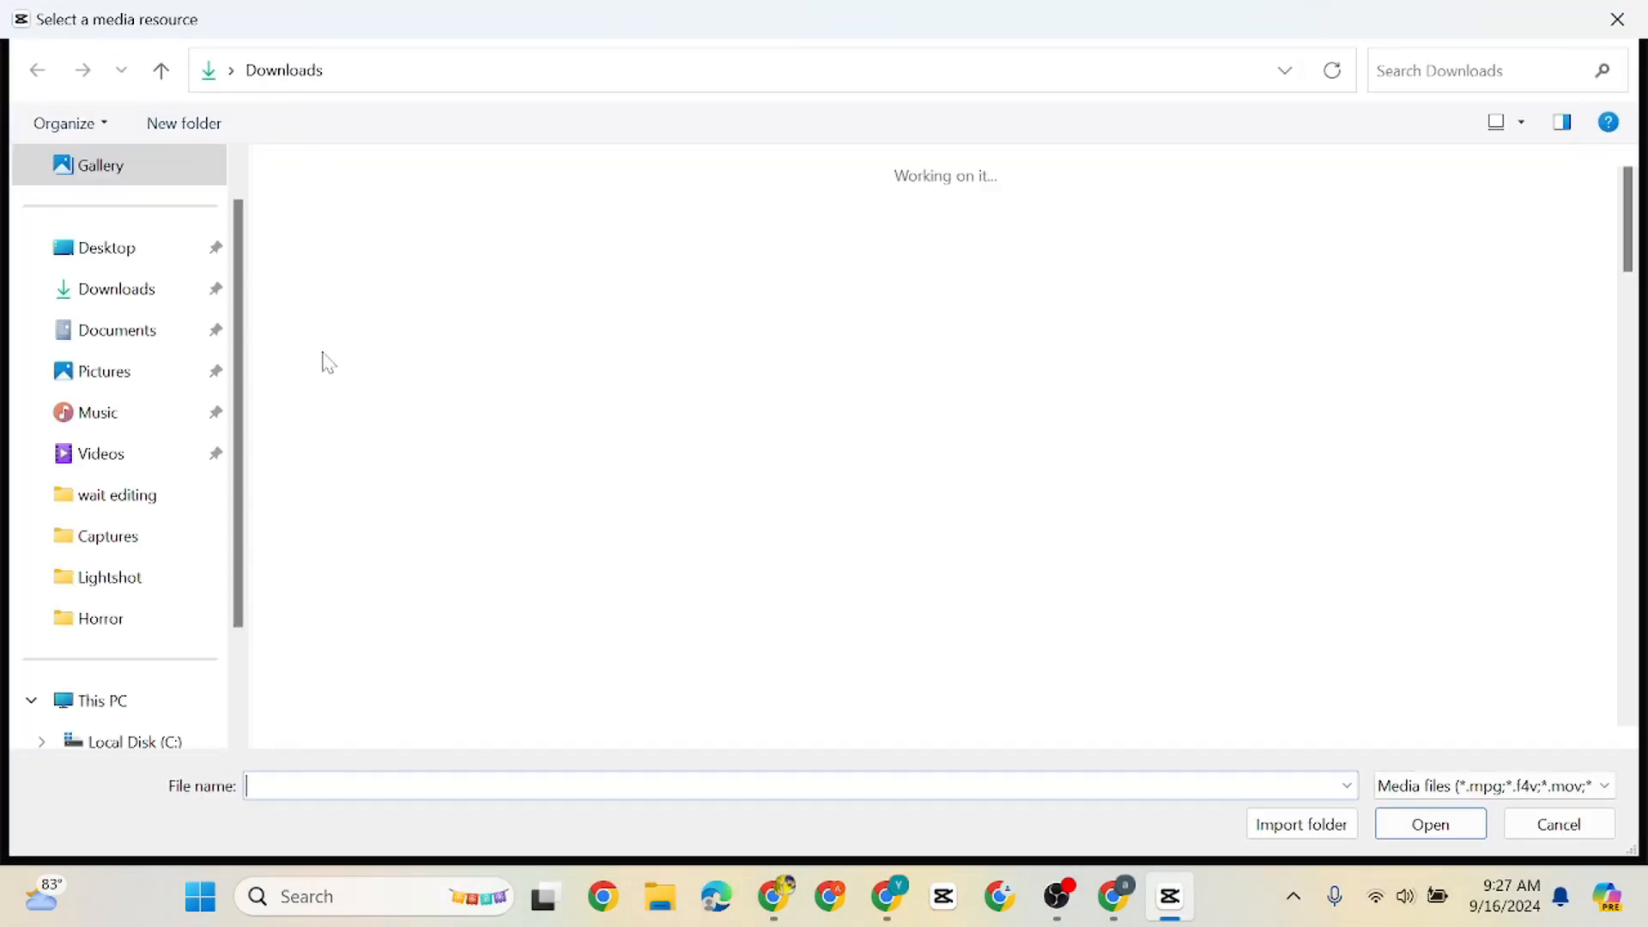
left_click_drag(283, 266, 1602, 507)
left_click(337, 687, "ctrl")
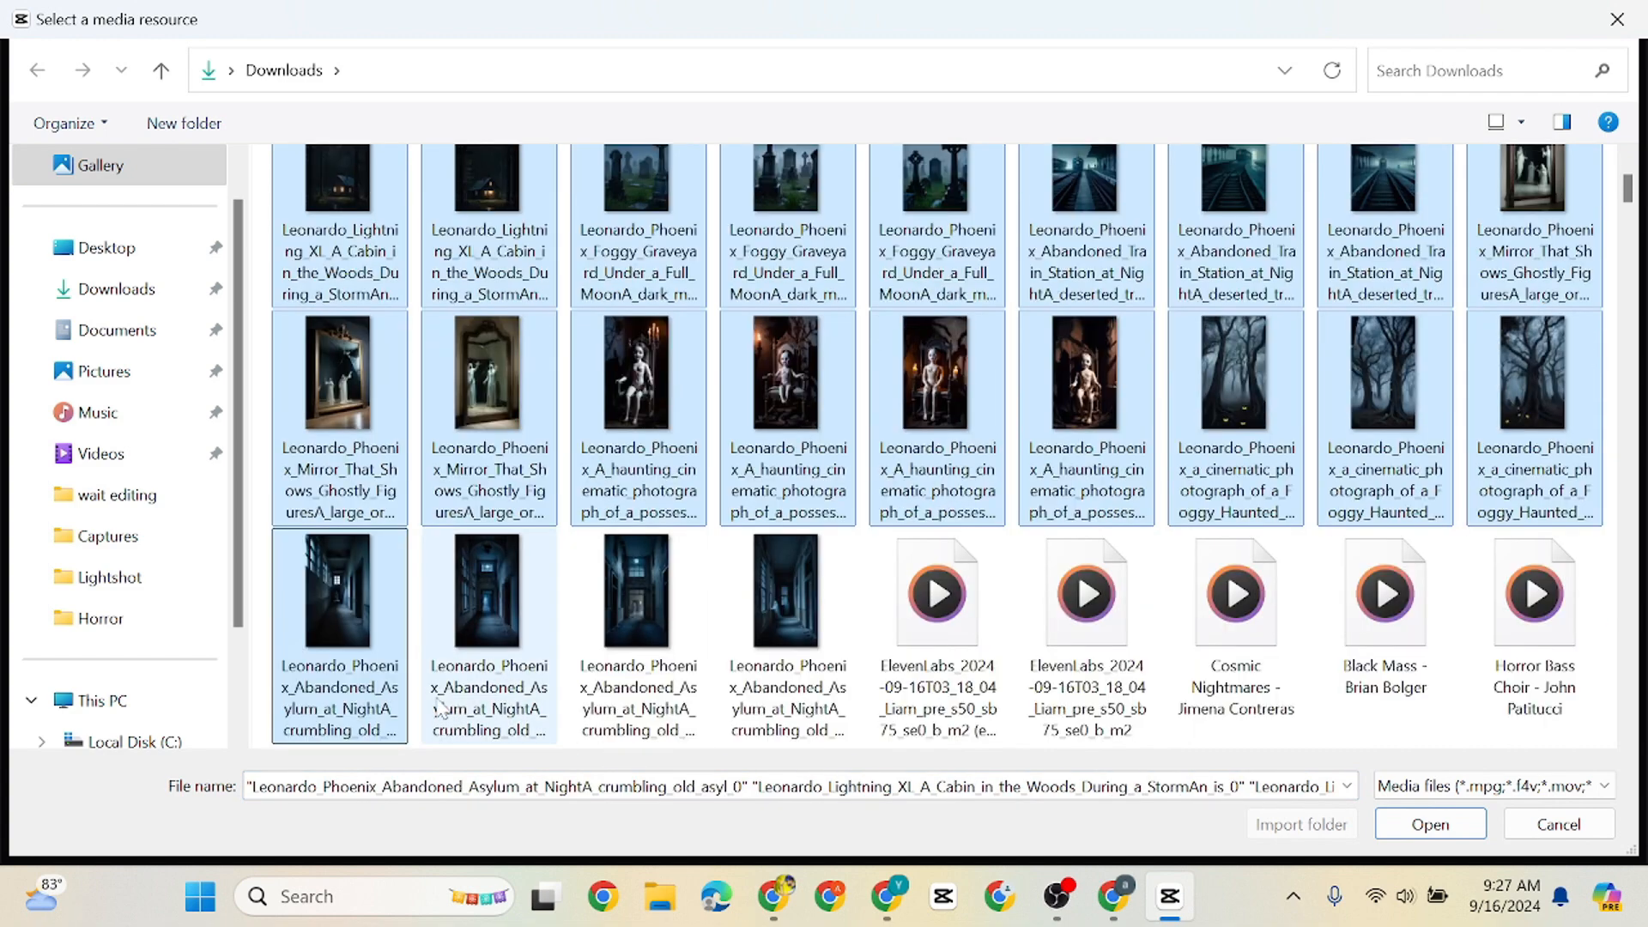
left_click(487, 592, "ctrl")
left_click(635, 592, "ctrl")
left_click(740, 625, "ctrl")
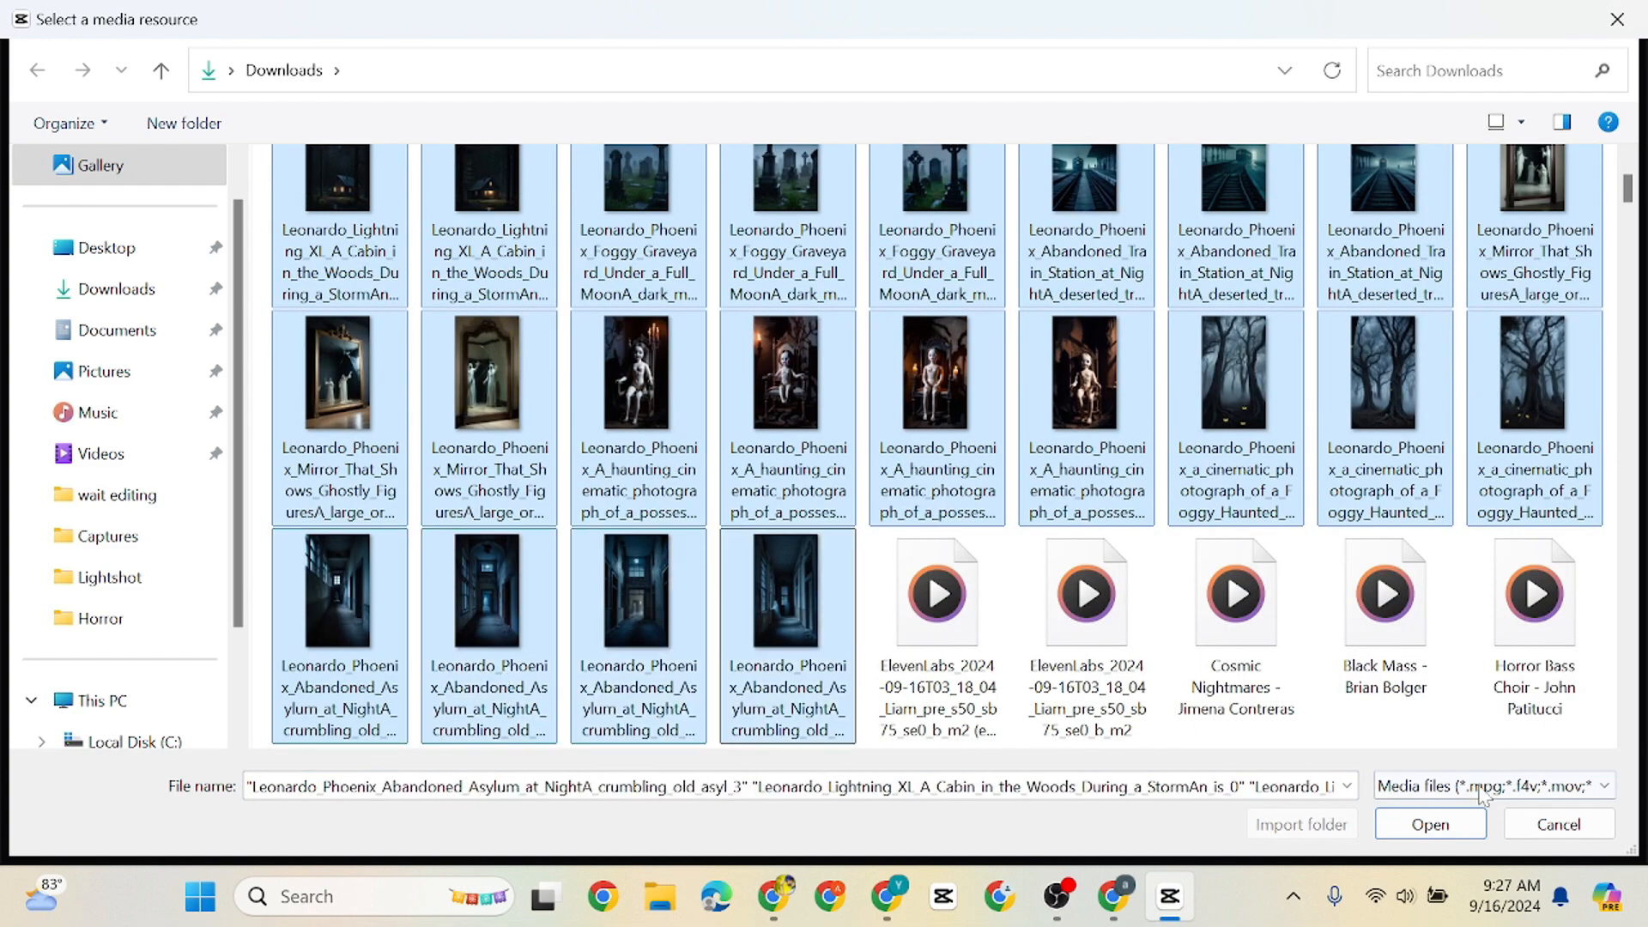
left_click(1430, 824)
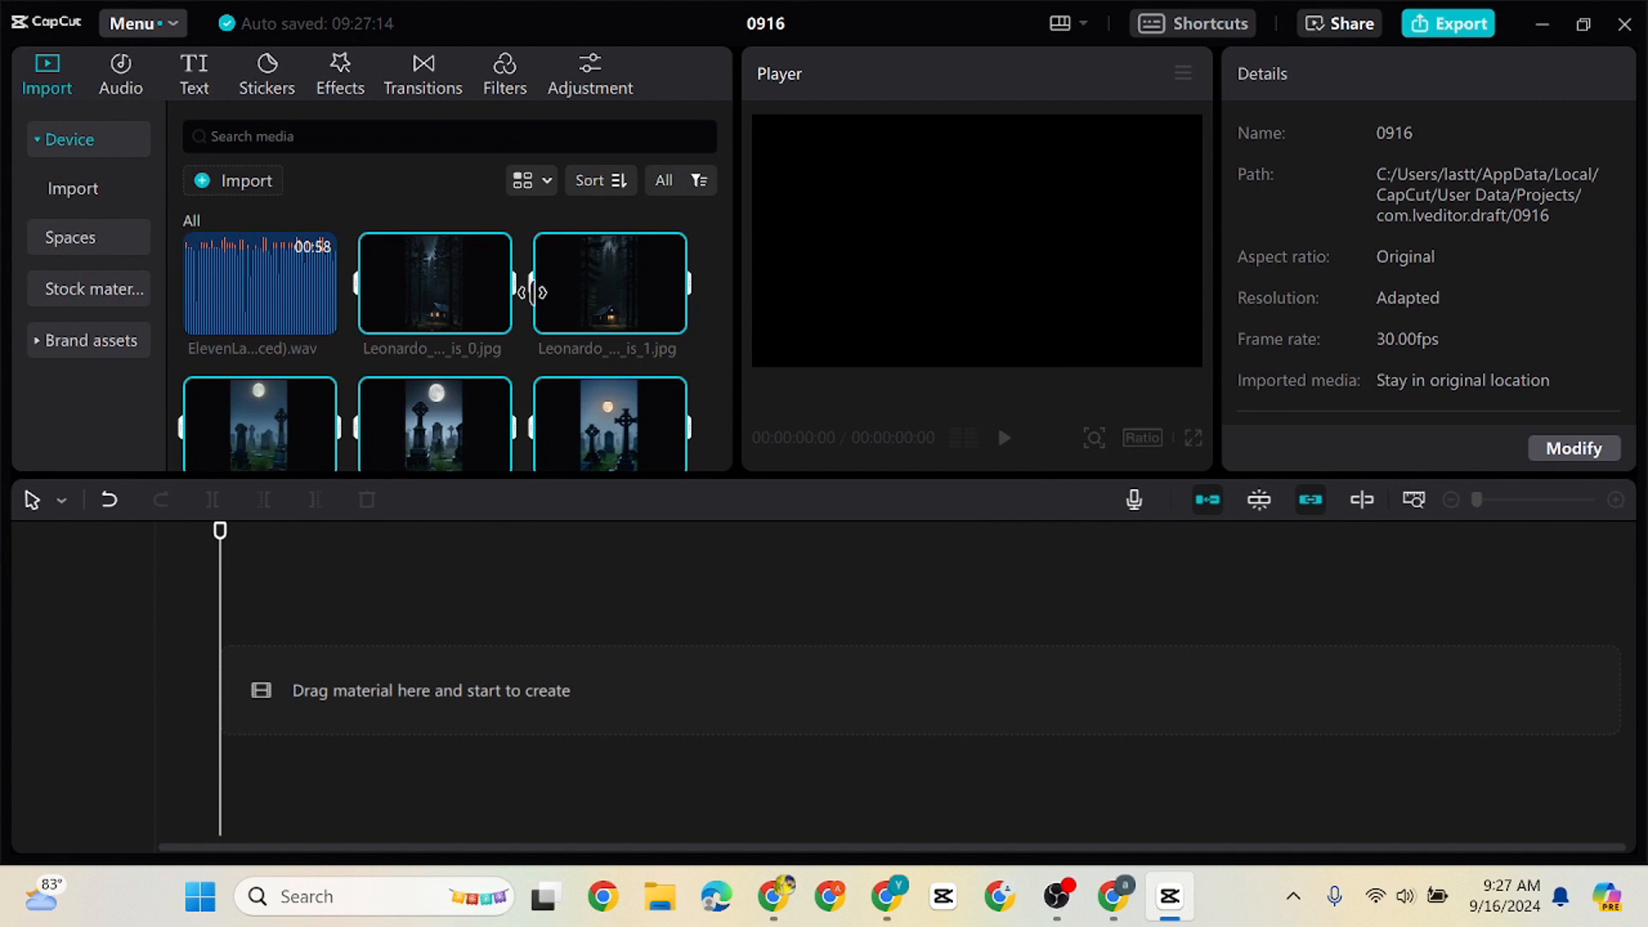
Review the imported media and place the ElevenLabs voice-over at the start of the timeline
left_click_drag(728, 249, 695, 471)
left_click(418, 395)
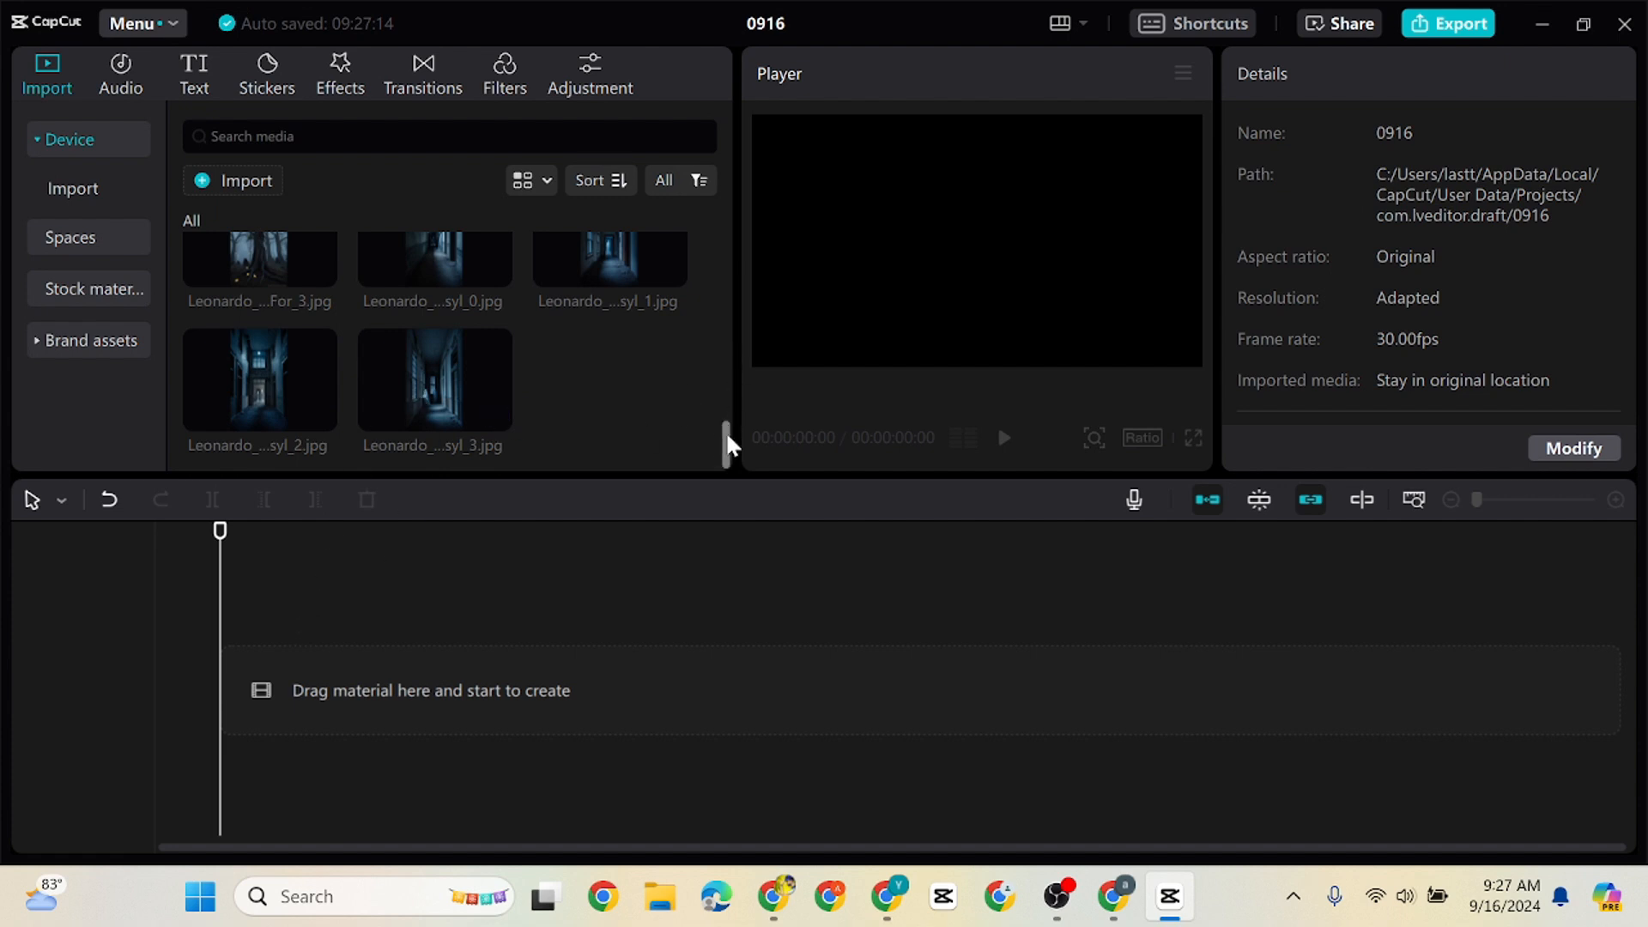
left_click_drag(728, 445, 730, 345)
left_click_drag(259, 296, 218, 677)
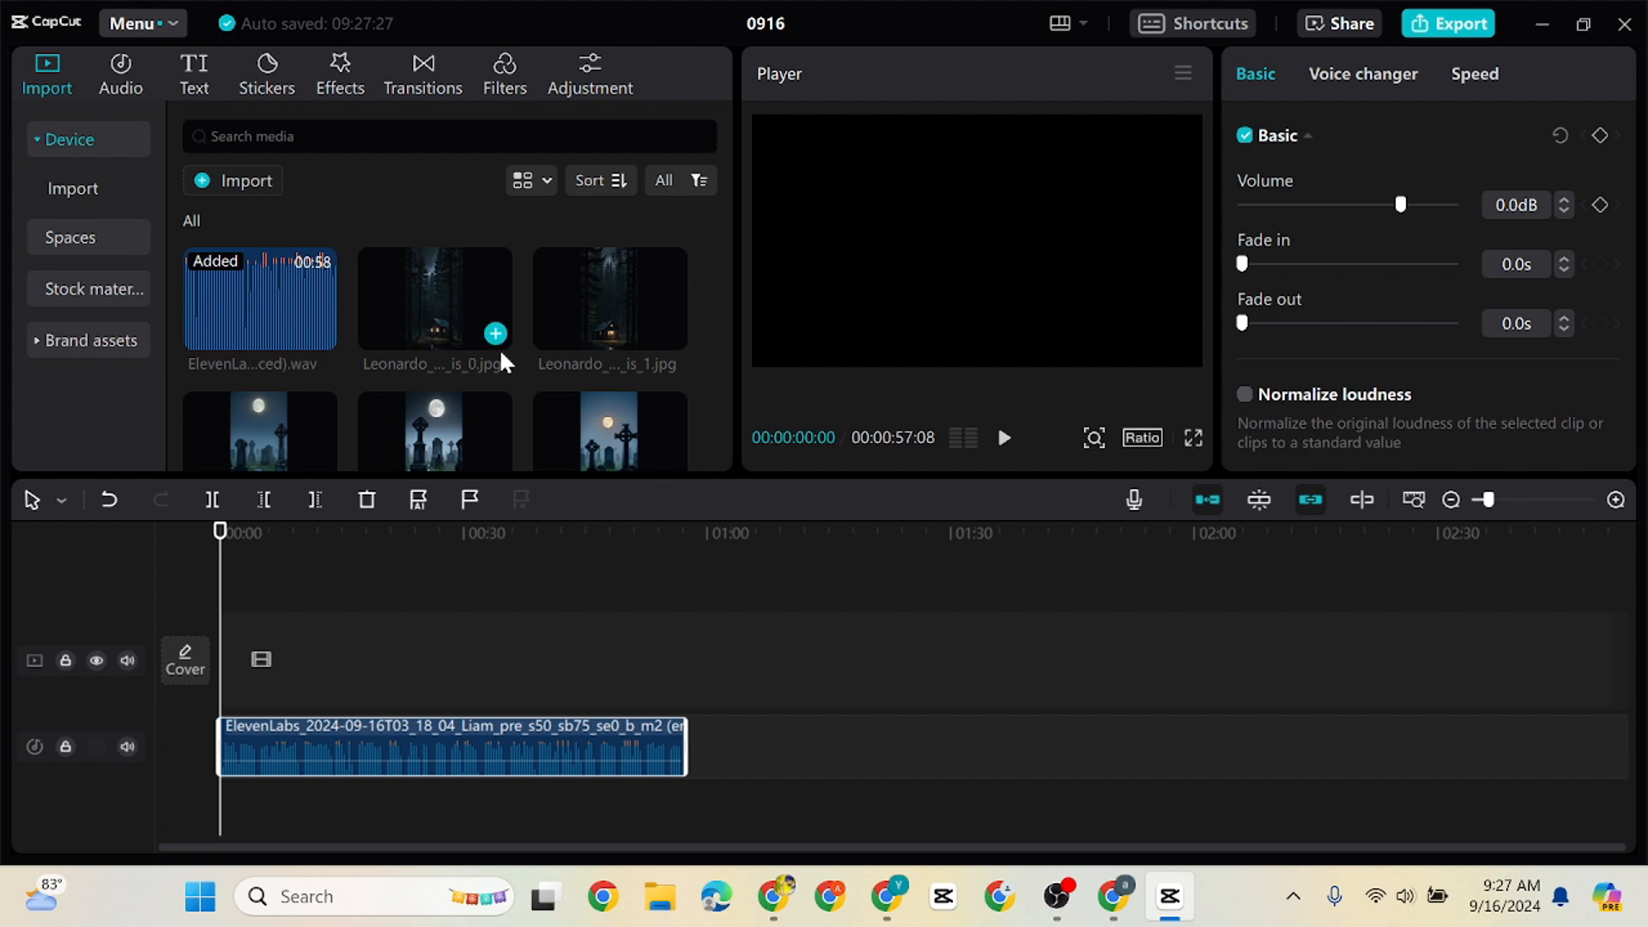
Place the Abandoned Asylum image ending in syl_2 at the start of the main track and set the aspect ratio to 9:16
left_click_drag(729, 270, 721, 450)
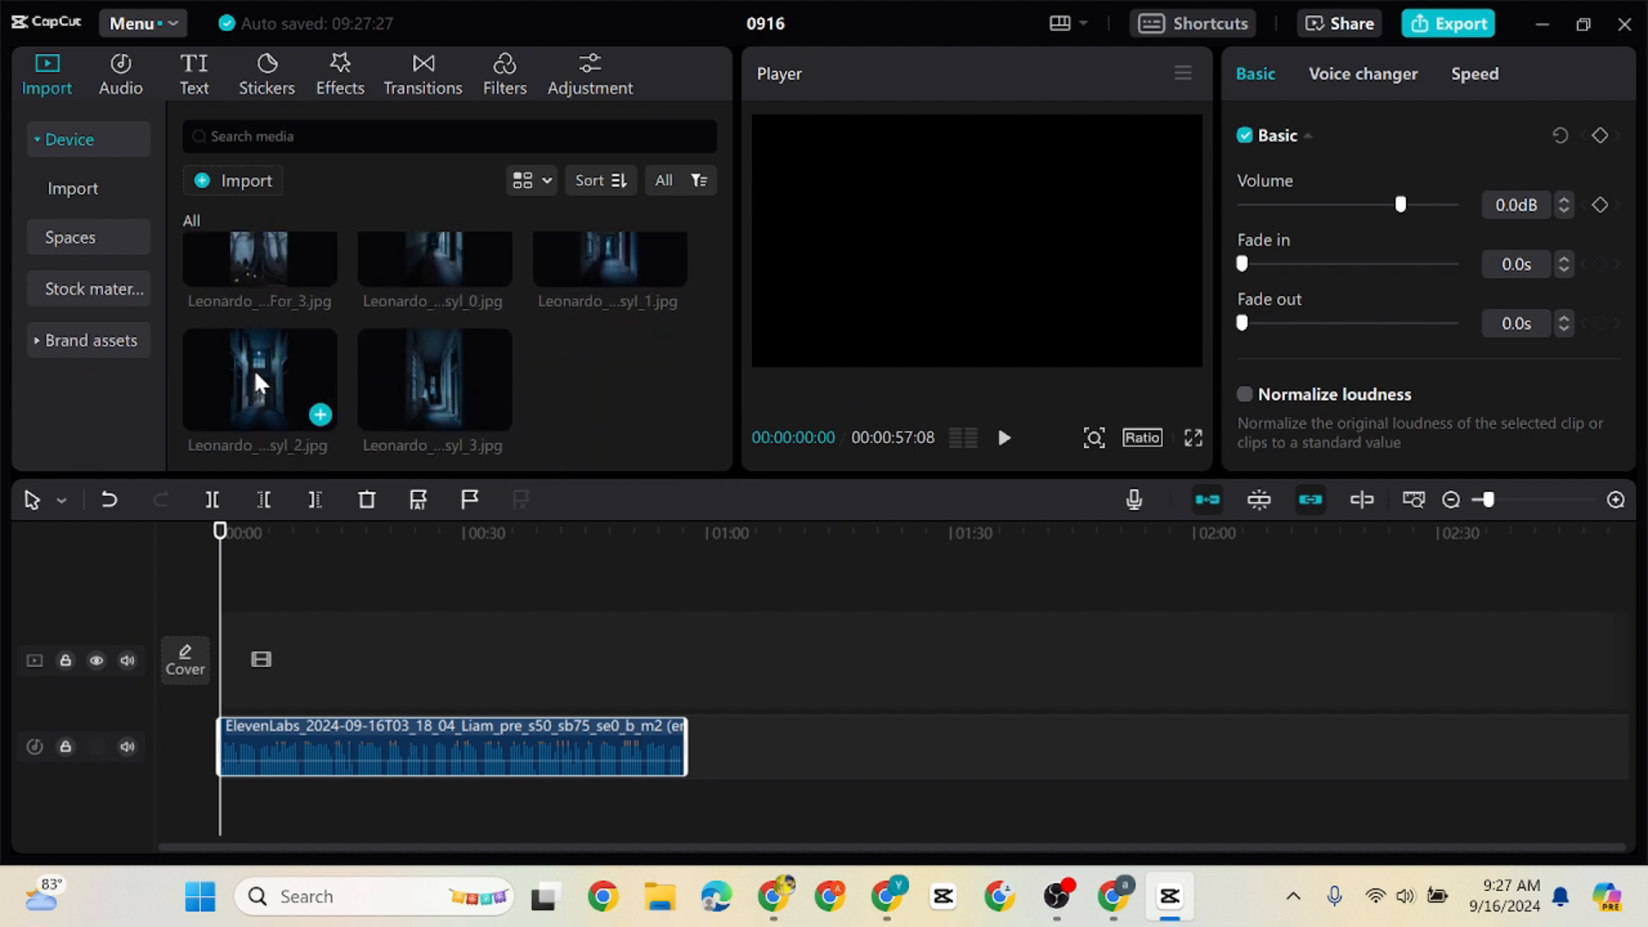
left_click_drag(277, 343, 228, 621)
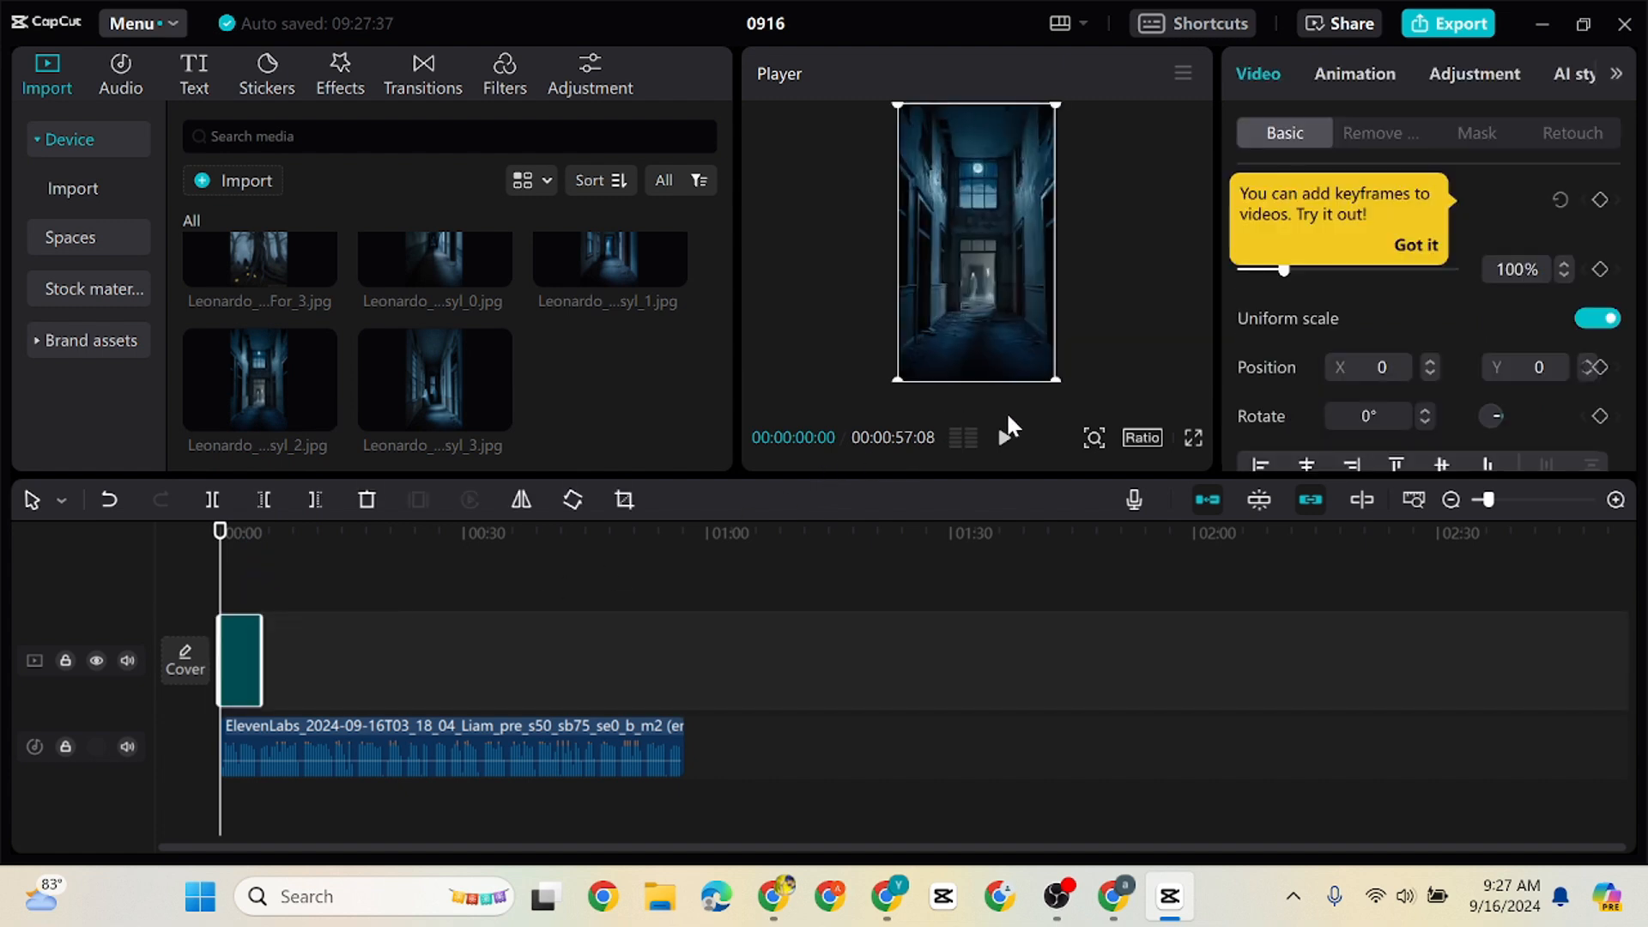
left_click(1144, 438)
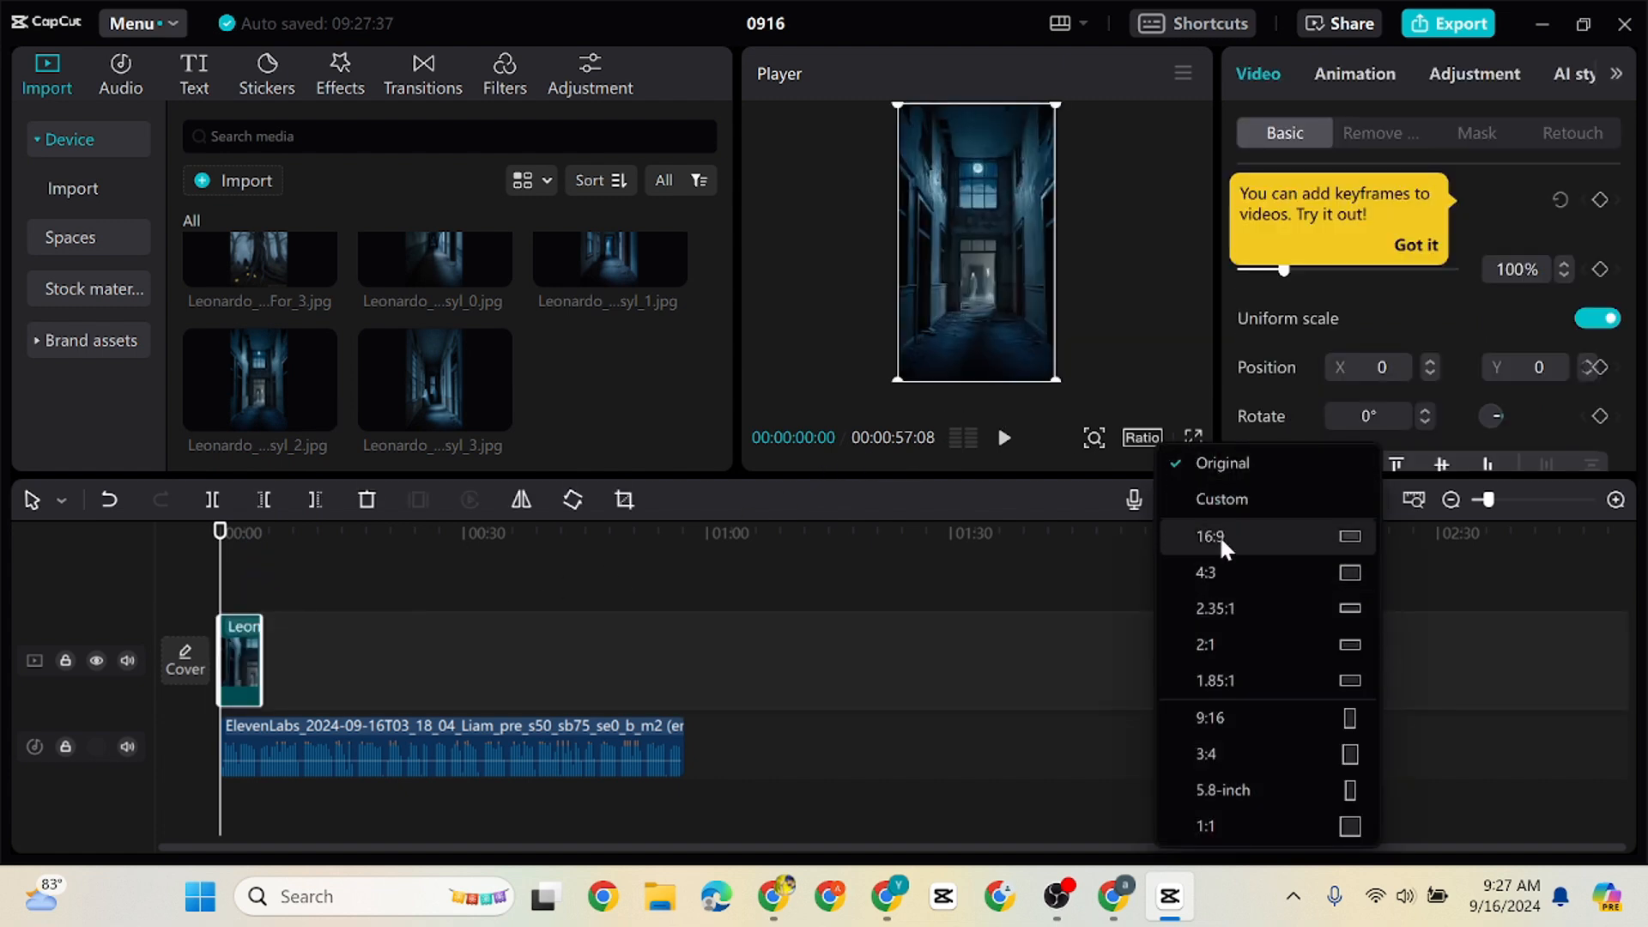
left_click(1237, 730)
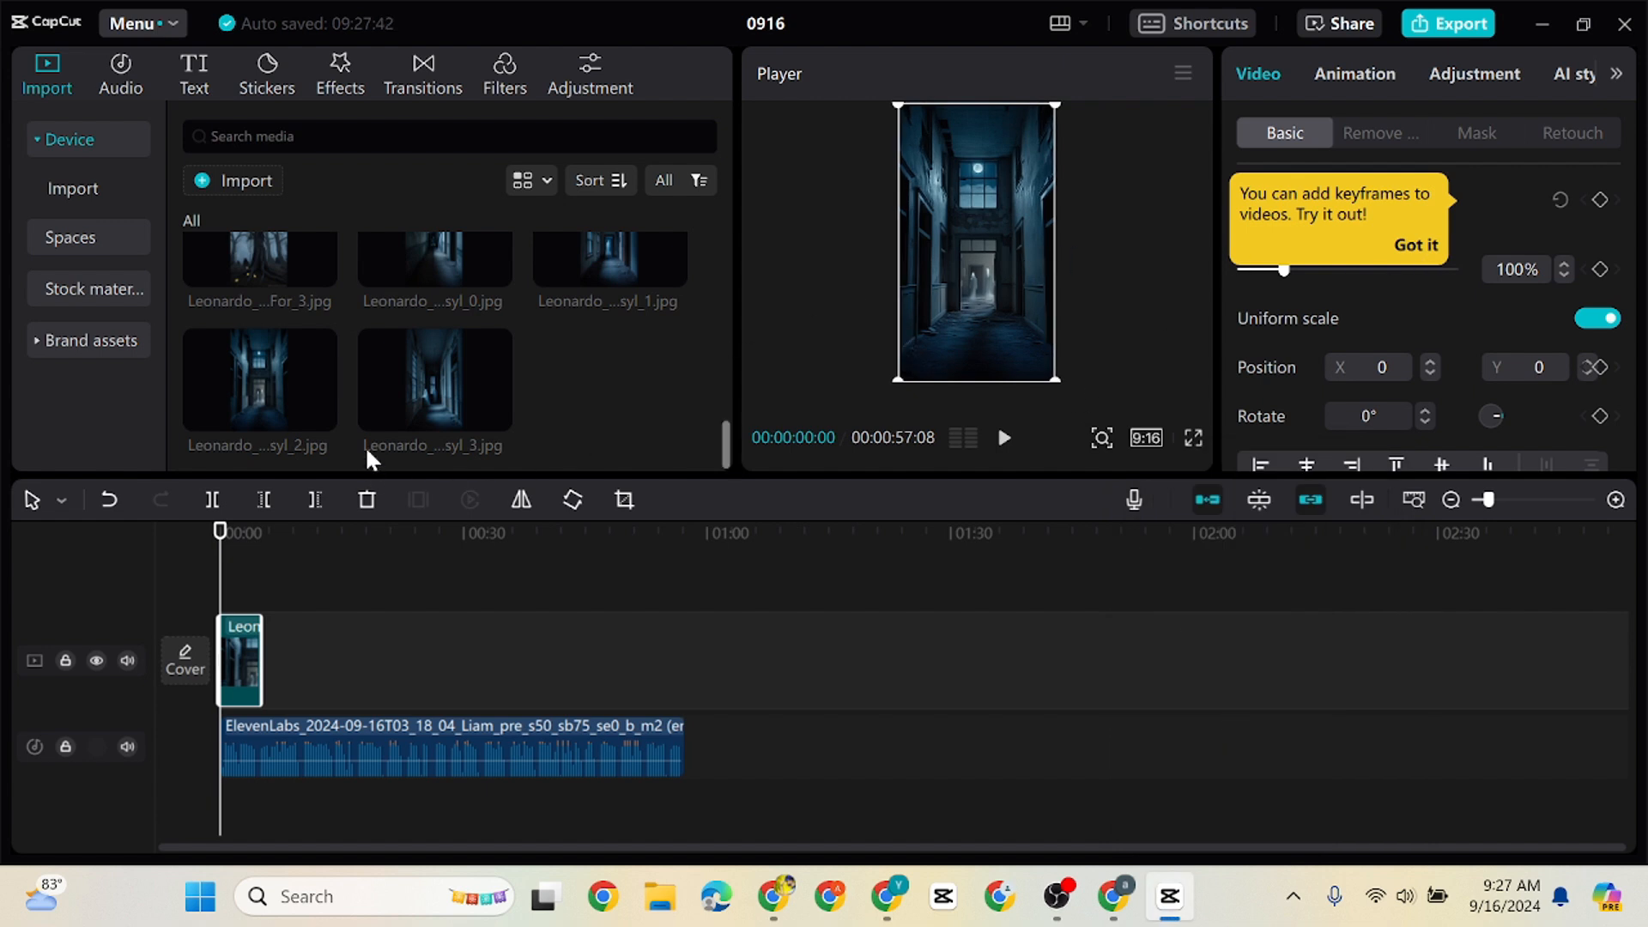
Add the Abandoned Asylum image ending in syl_3 after the first clip and move the playhead to its end
left_click_drag(728, 433, 749, 401)
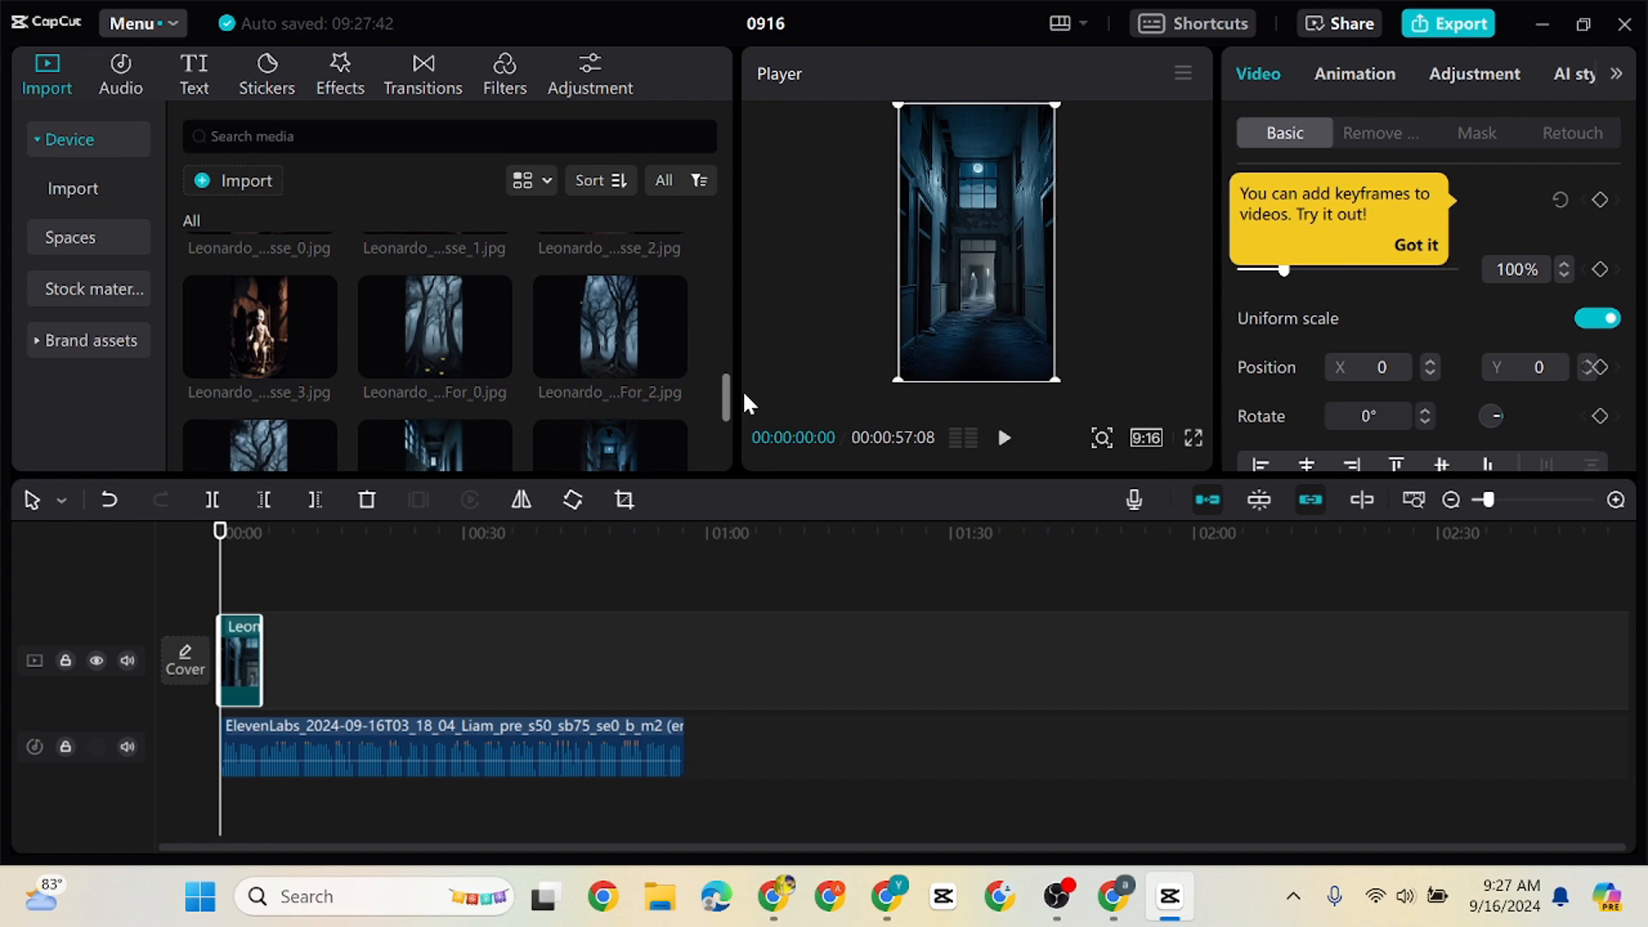
left_click_drag(744, 395, 732, 432)
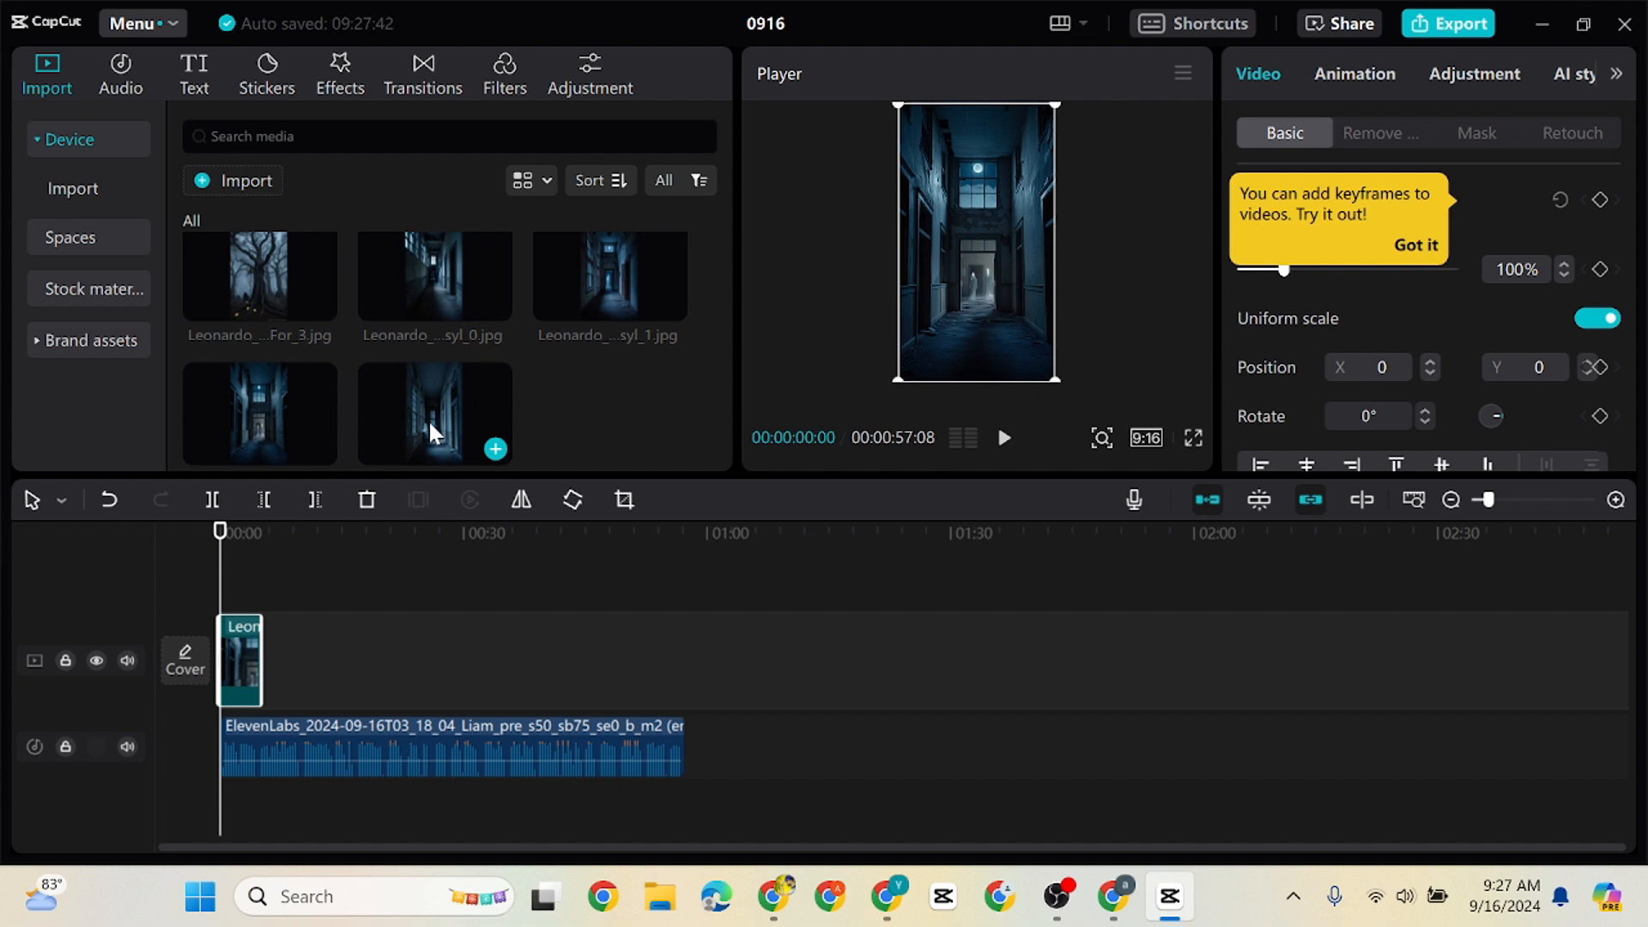
left_click_drag(429, 419, 260, 651)
left_click_drag(220, 533, 298, 568)
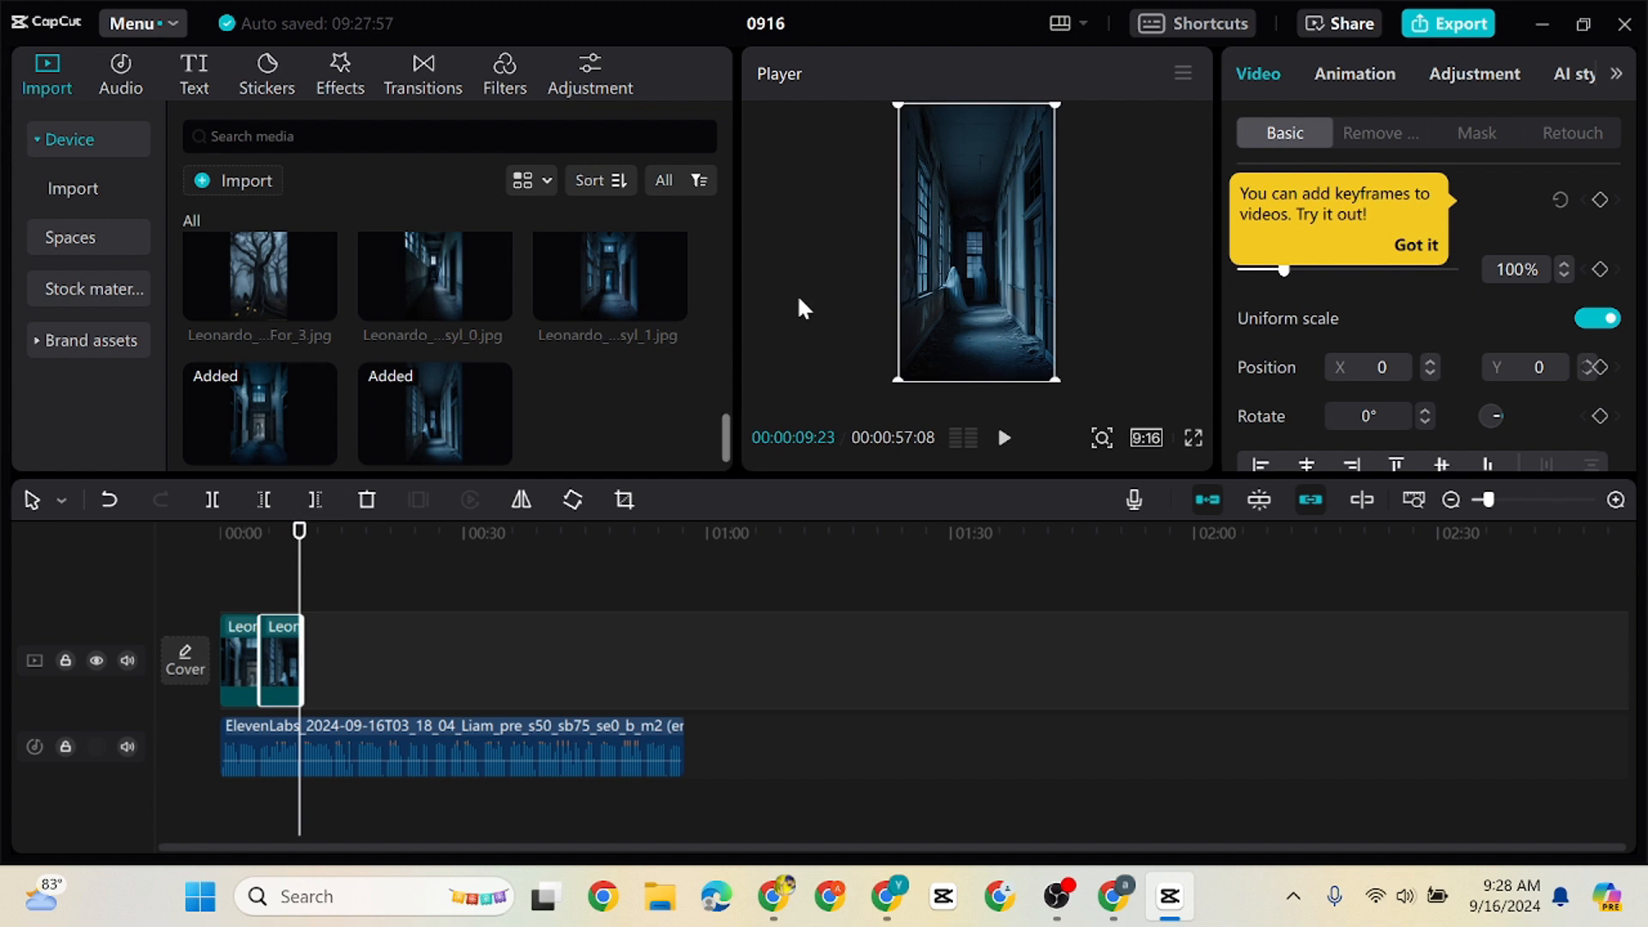
Append the Foggy Haunted Forest image ending in For_0 and the possessed doll image ending in sse_3 to the main track
left_click_drag(723, 421, 726, 378)
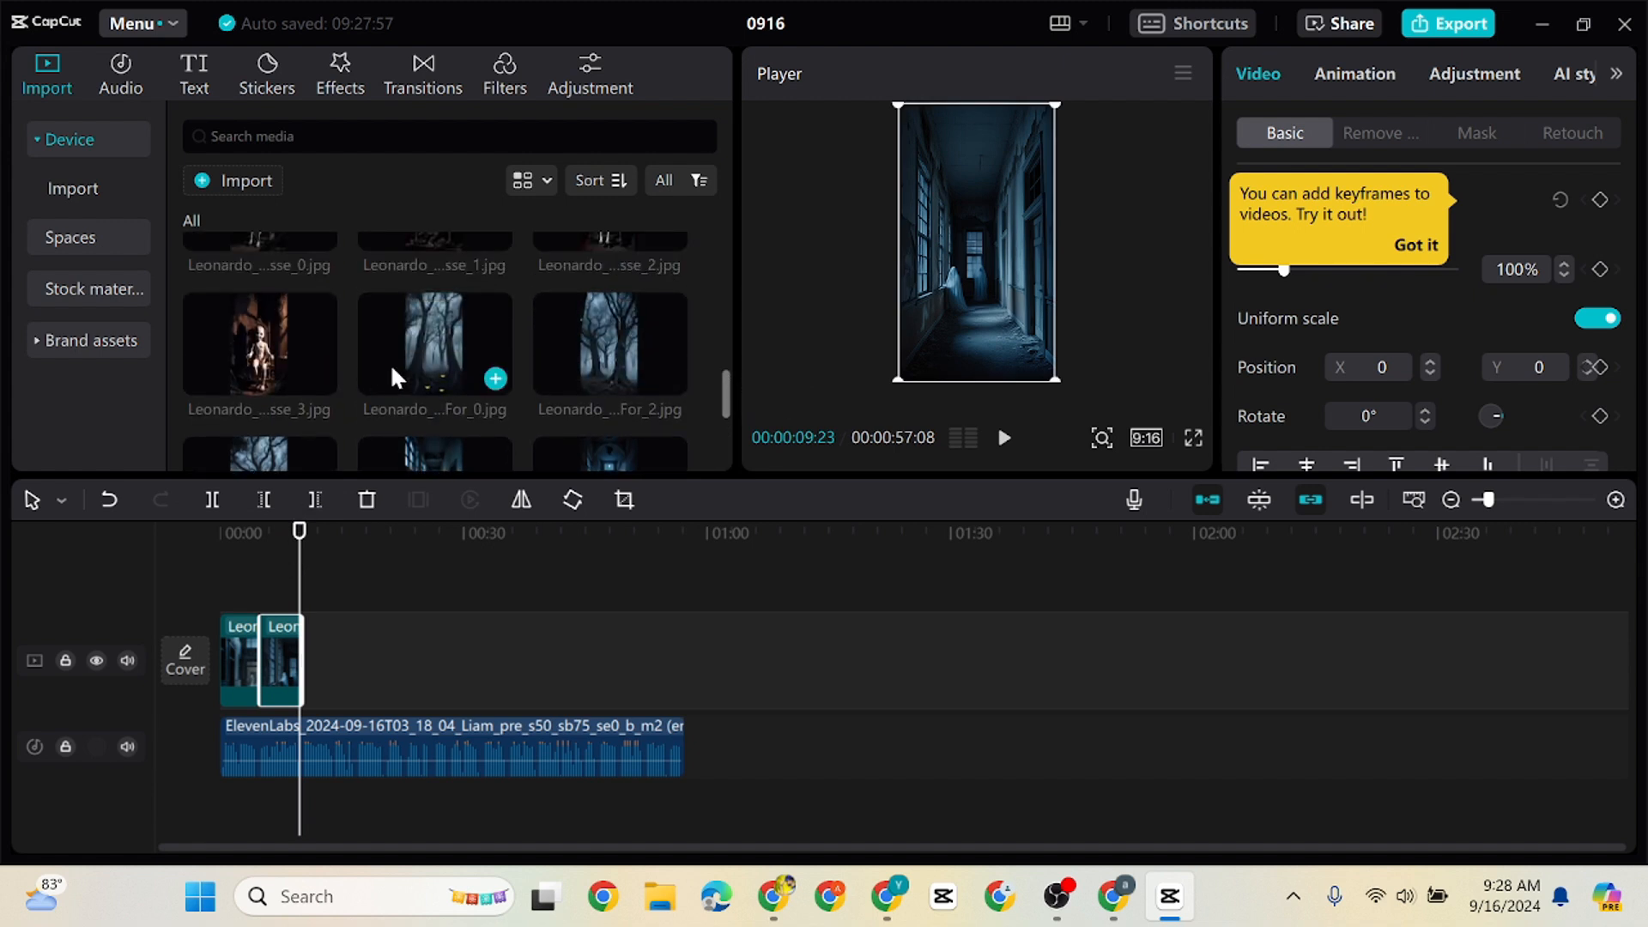
left_click_drag(390, 363, 322, 627)
left_click(314, 543)
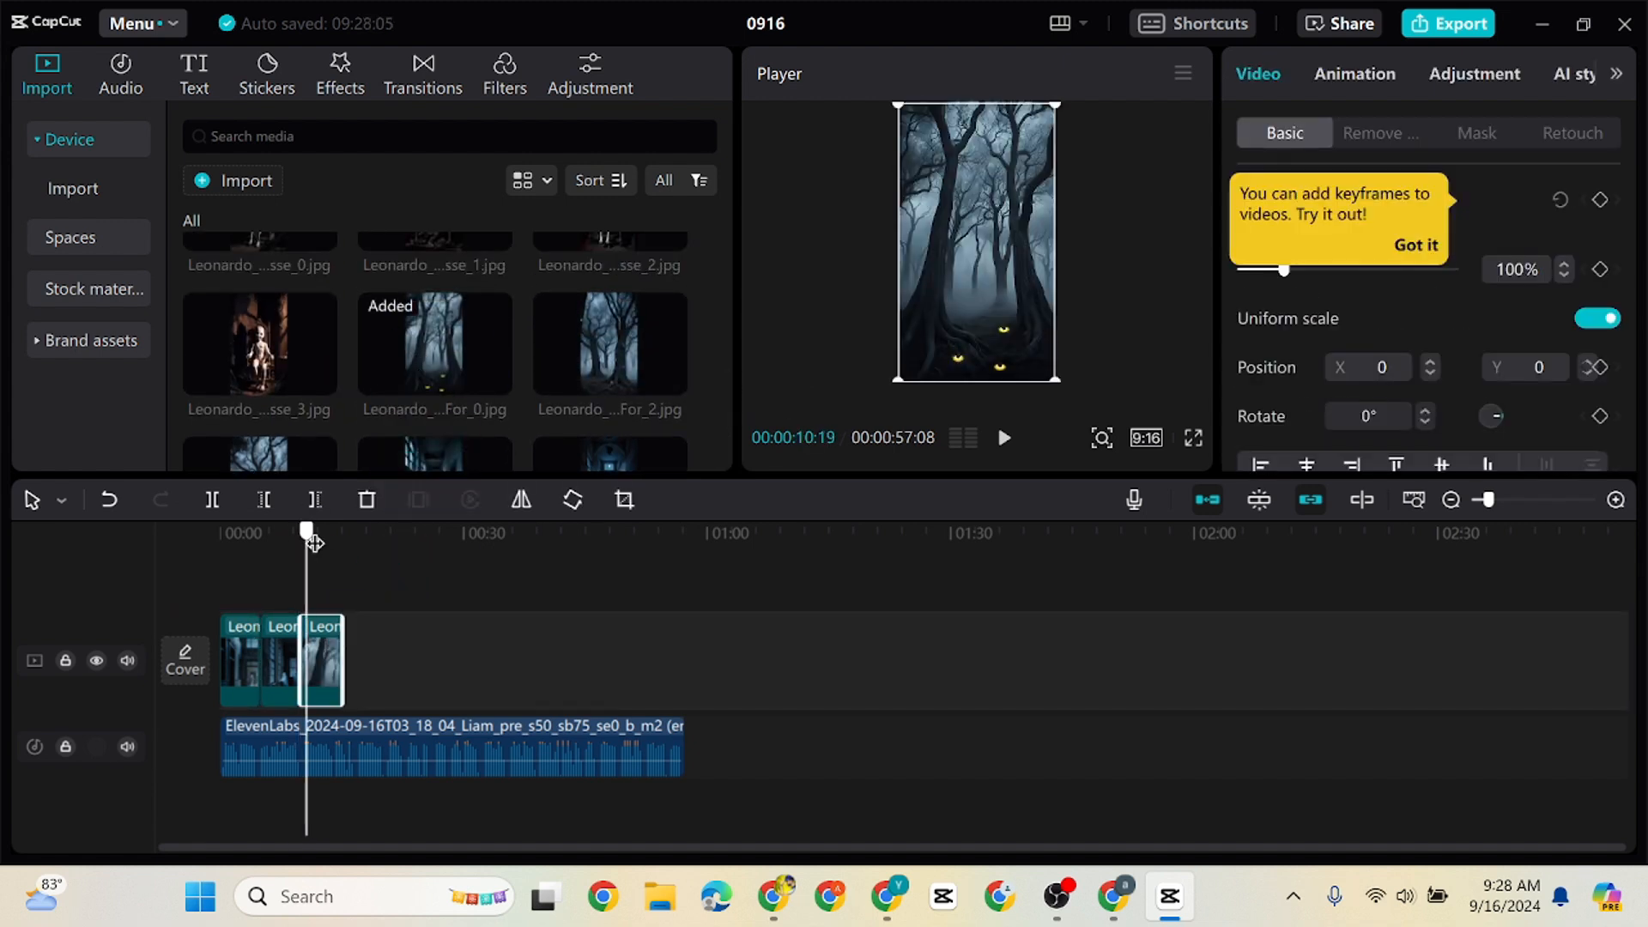
left_click_drag(314, 543, 341, 548)
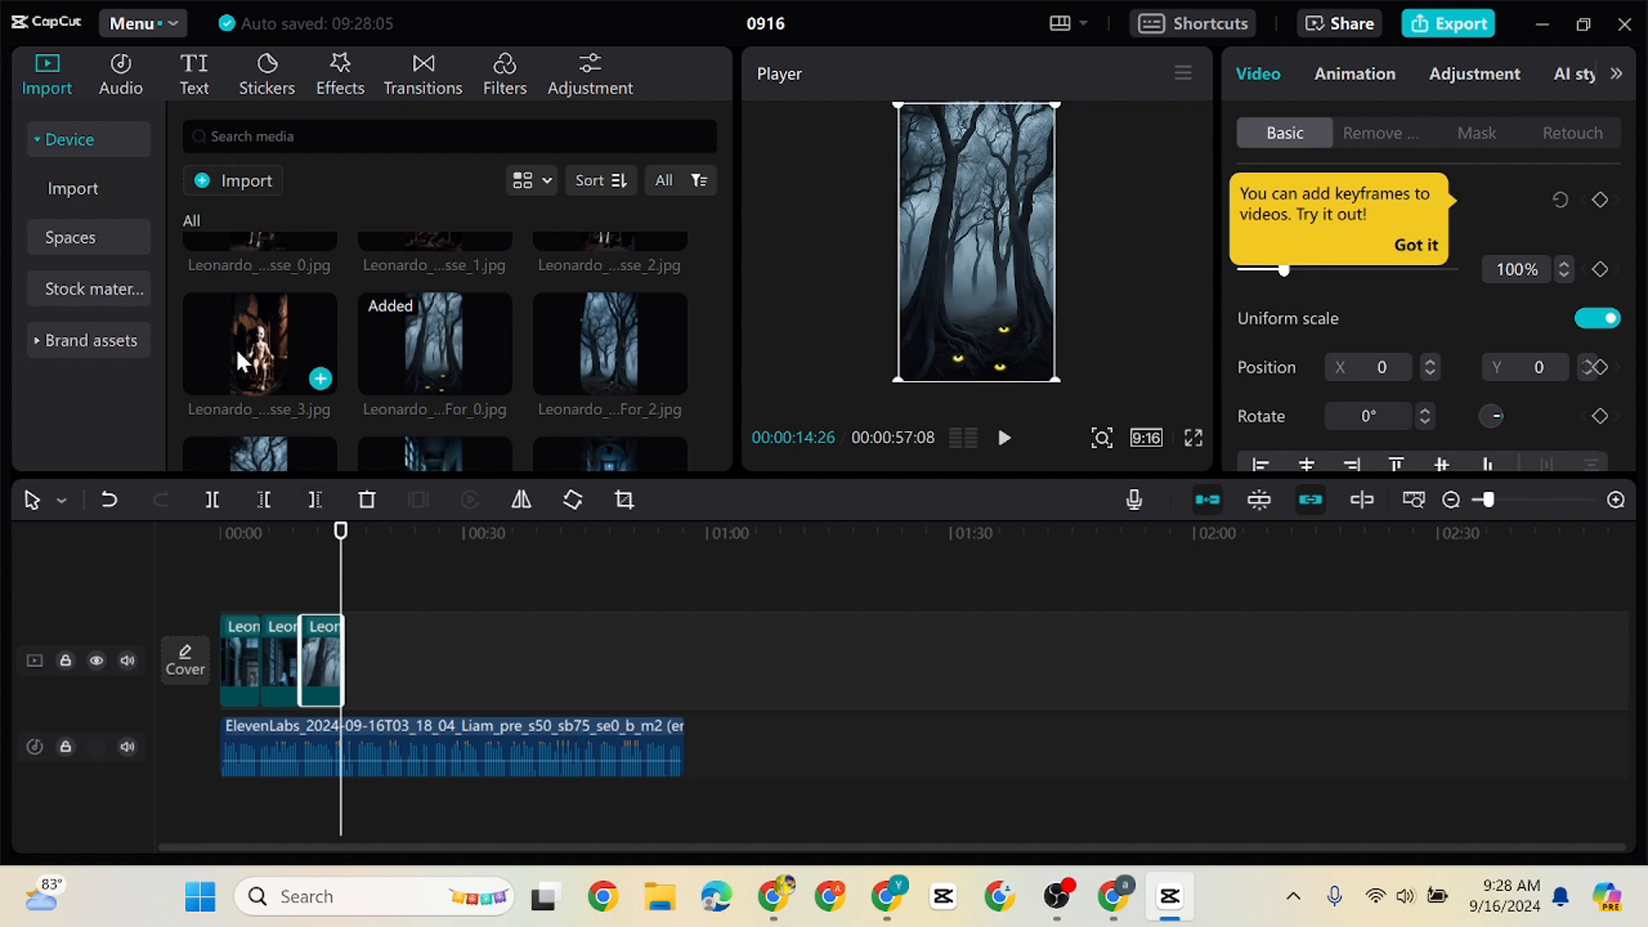
left_click_drag(235, 347, 349, 645)
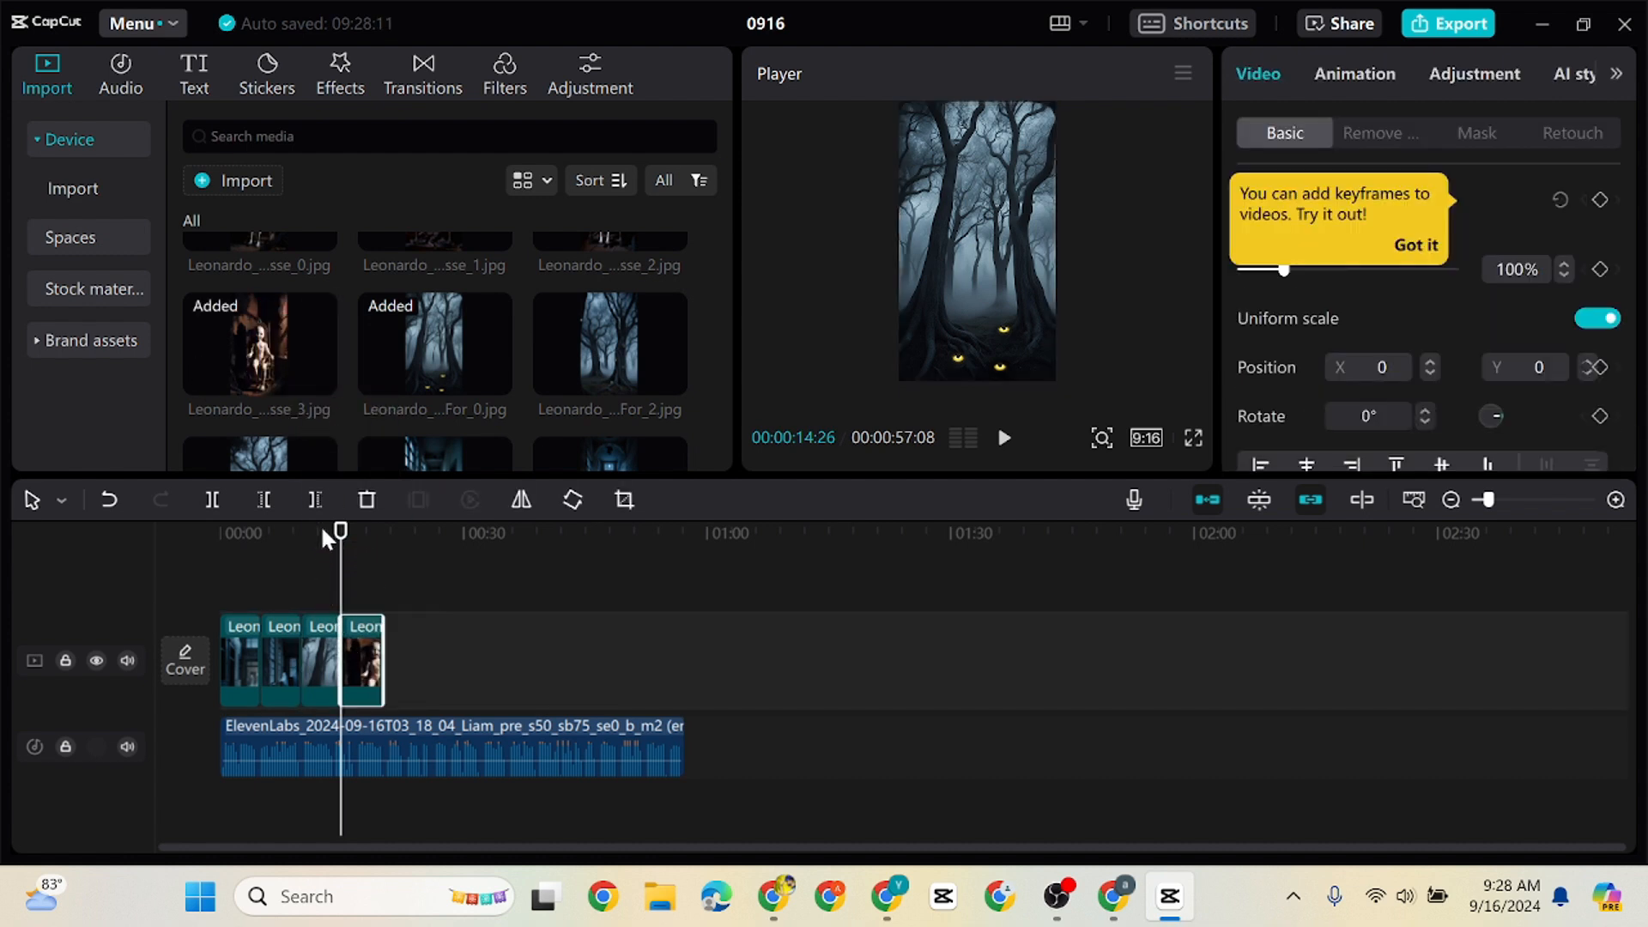
left_click_drag(341, 539, 381, 550)
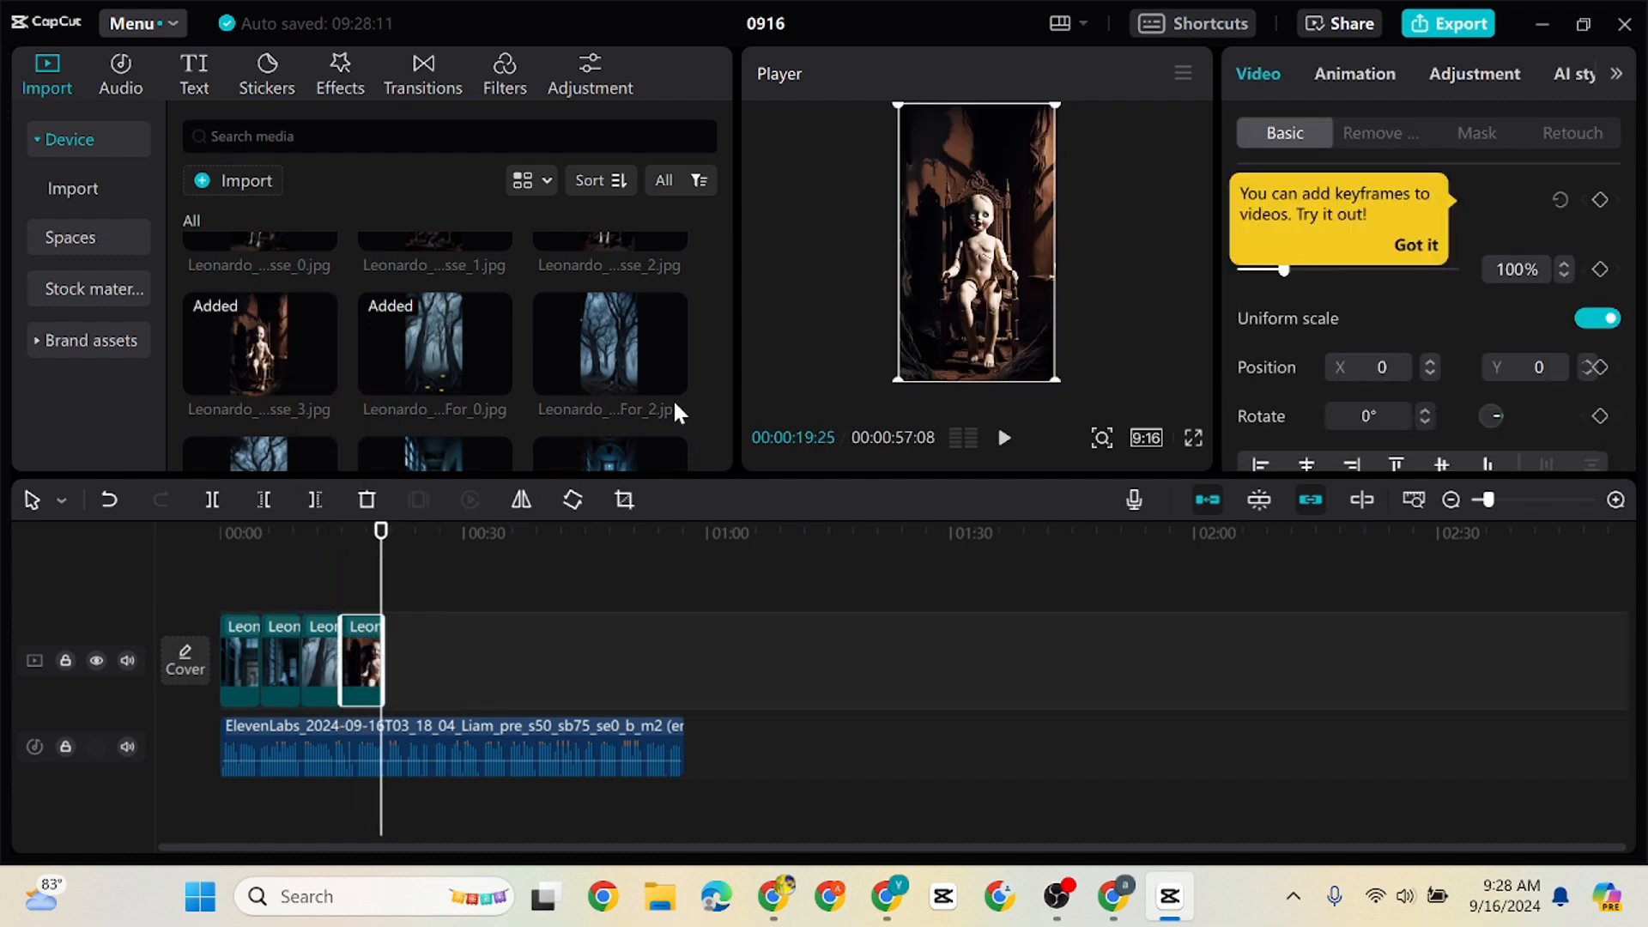
Append the possessed doll image ending in sse_1 after the first doll clip and move the playhead to its end
left_click_drag(723, 395, 717, 360)
left_click_drag(425, 400, 474, 498)
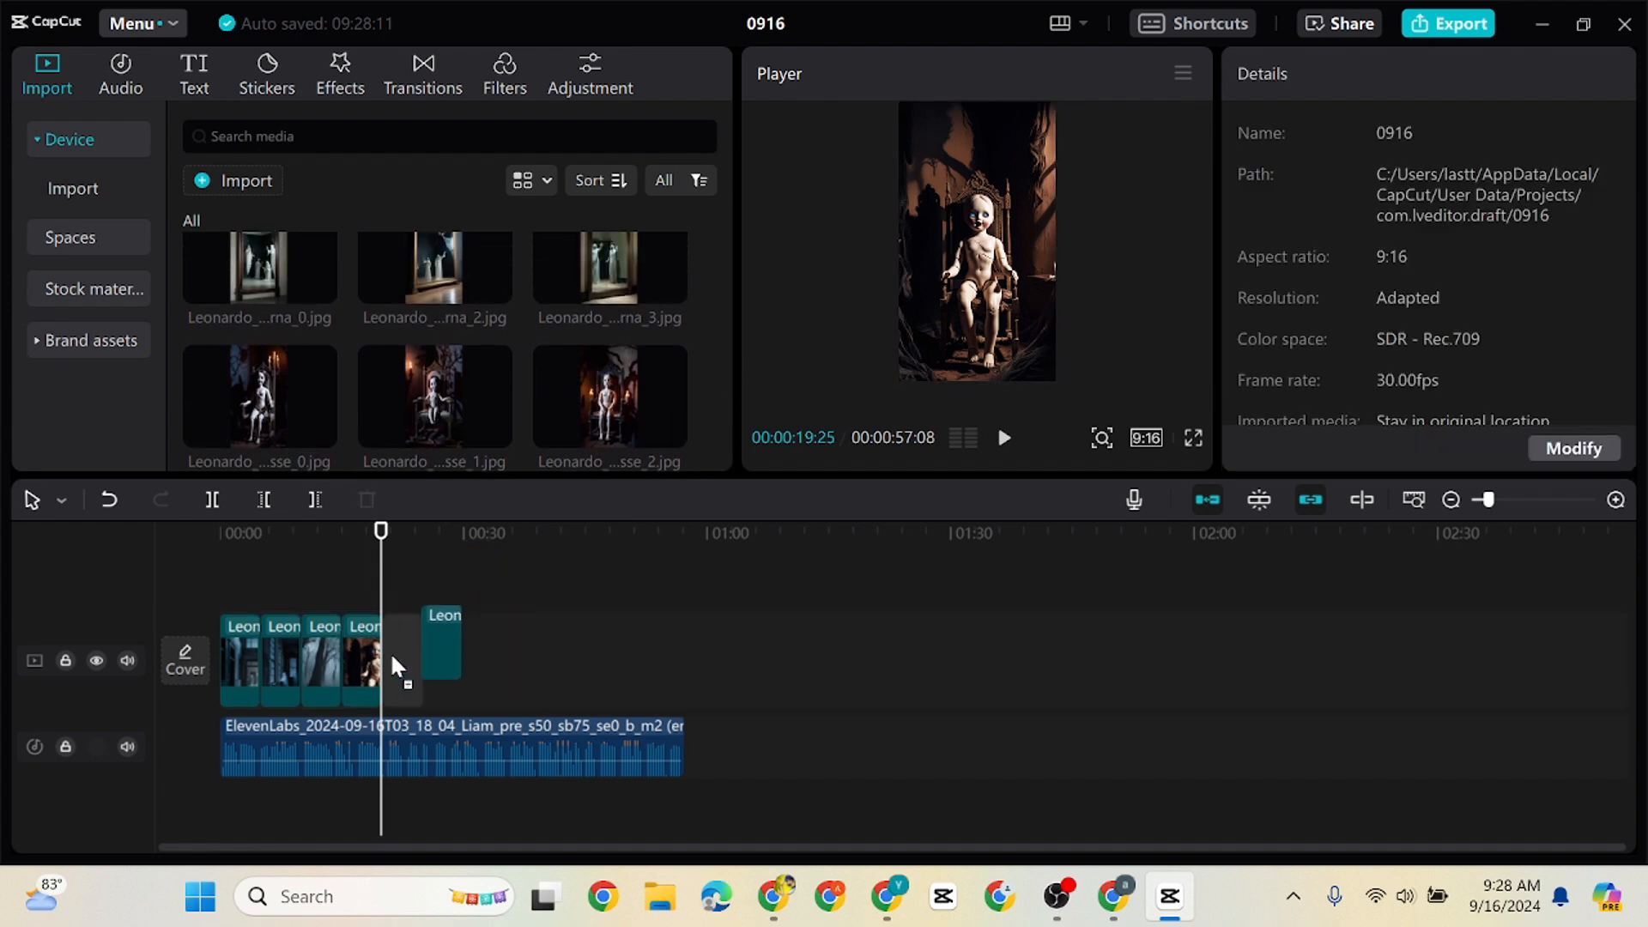
left_click_drag(390, 651, 388, 652)
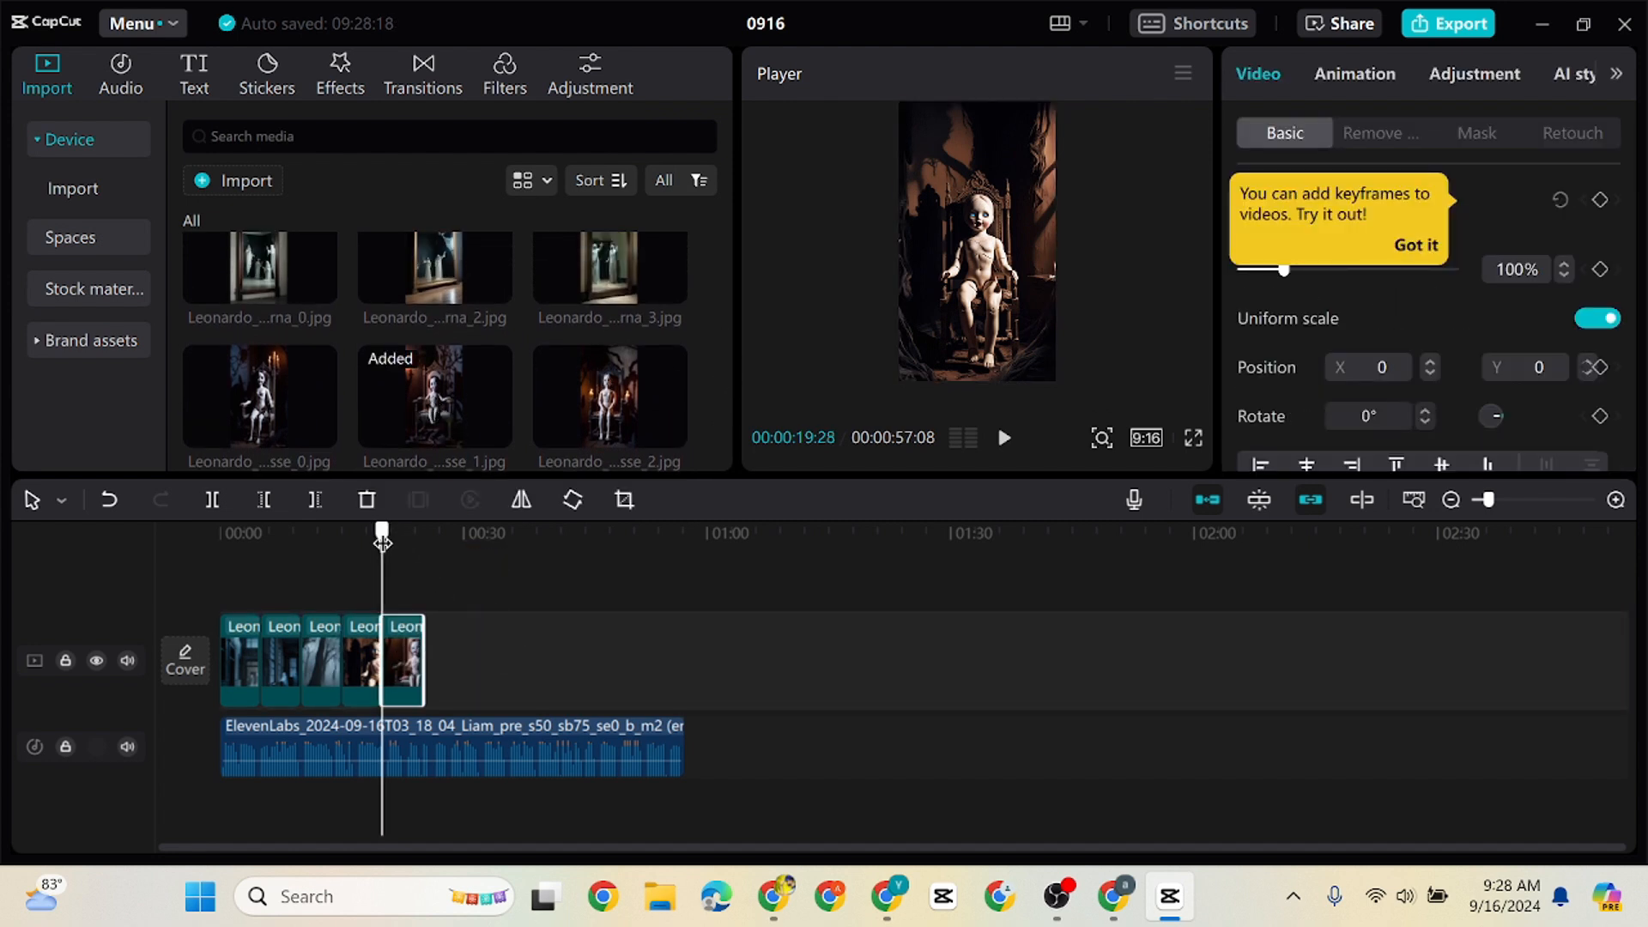
left_click_drag(382, 542, 426, 547)
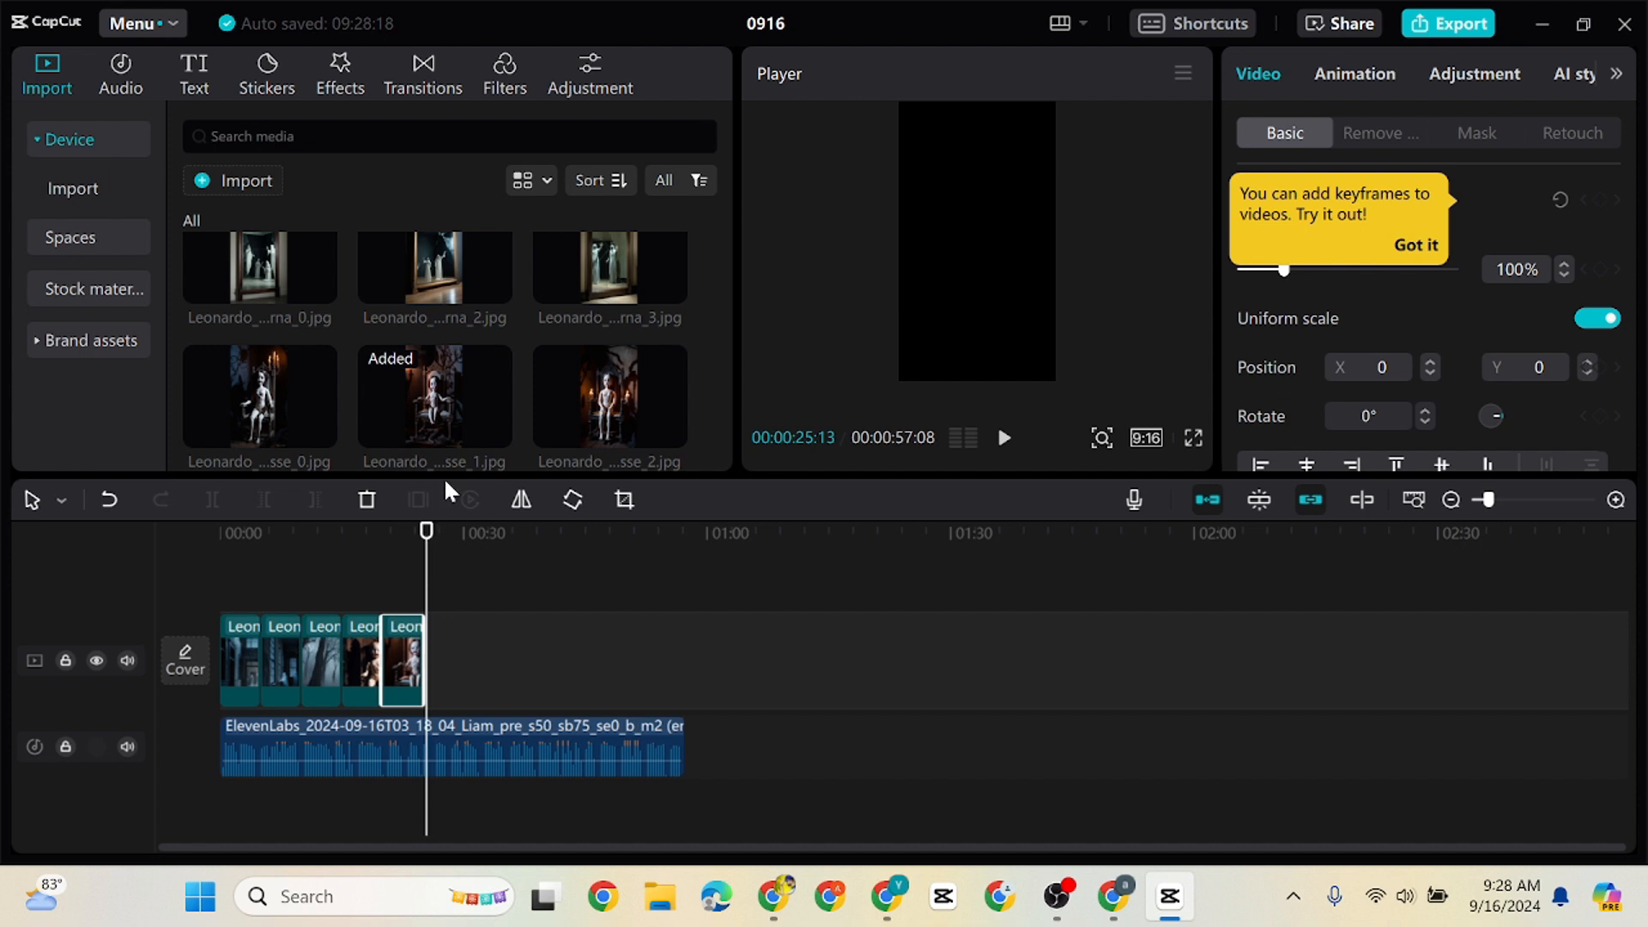
Append the gold-framed and the dark-framed ghostly mirror images to the main track after the doll clips
left_click_drag(503, 273, 426, 657)
mouse_move(596, 300)
left_mouse_down()
mouse_move(554, 397)
mouse_move(577, 305)
left_mouse_up()
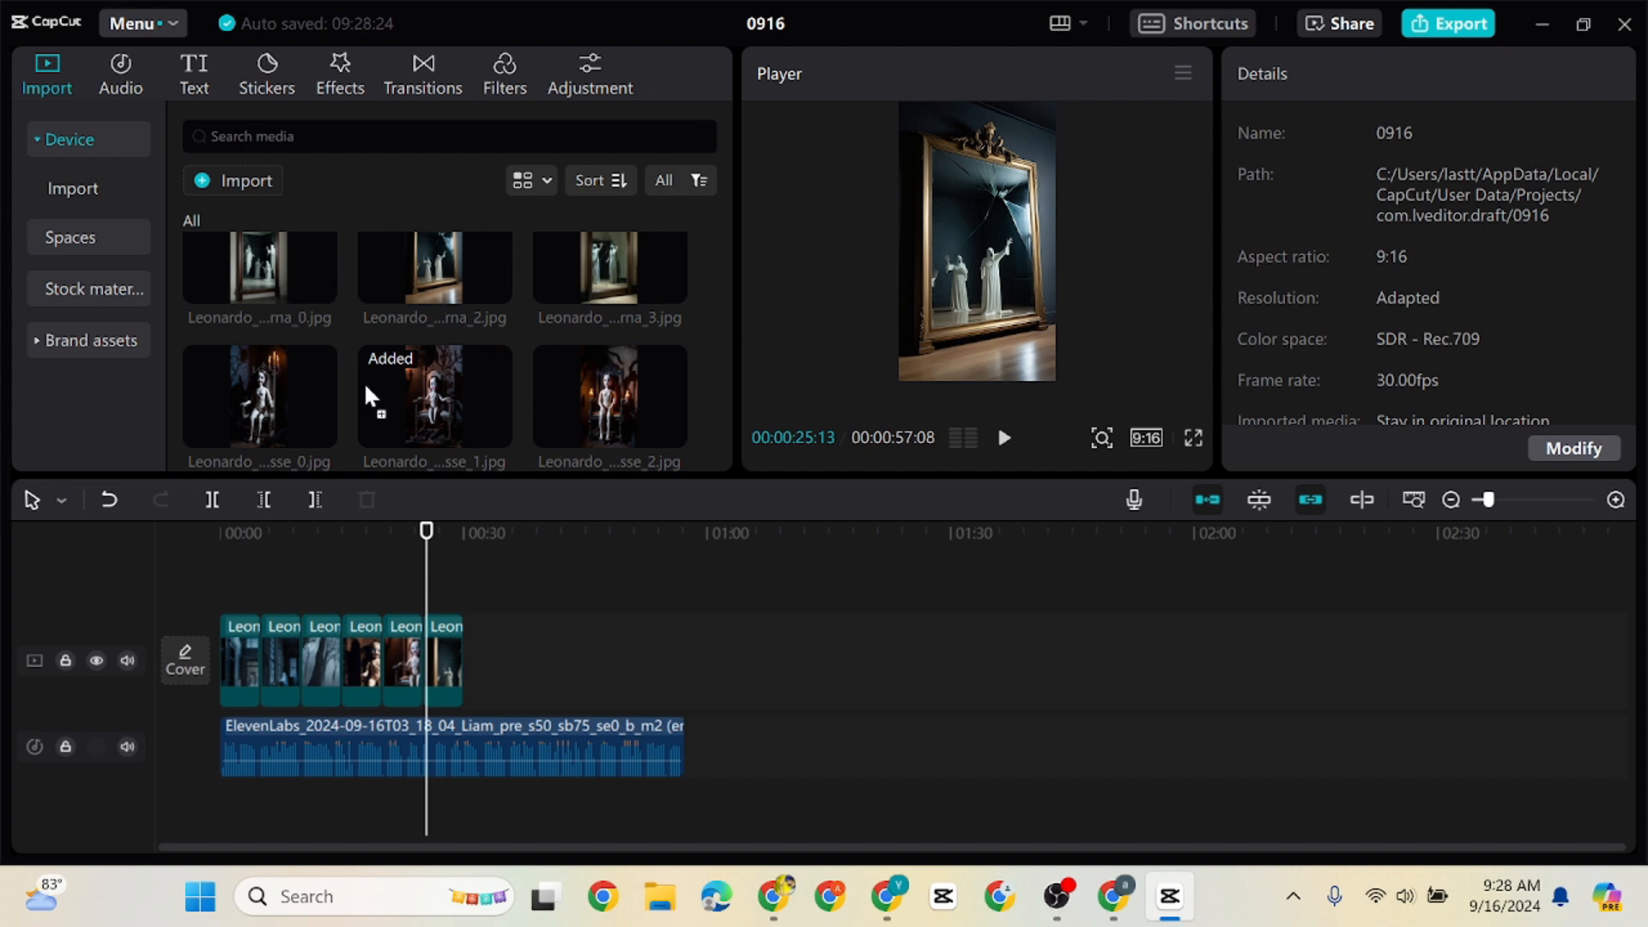
left_click_drag(366, 388, 462, 656)
left_click_drag(429, 559, 501, 577)
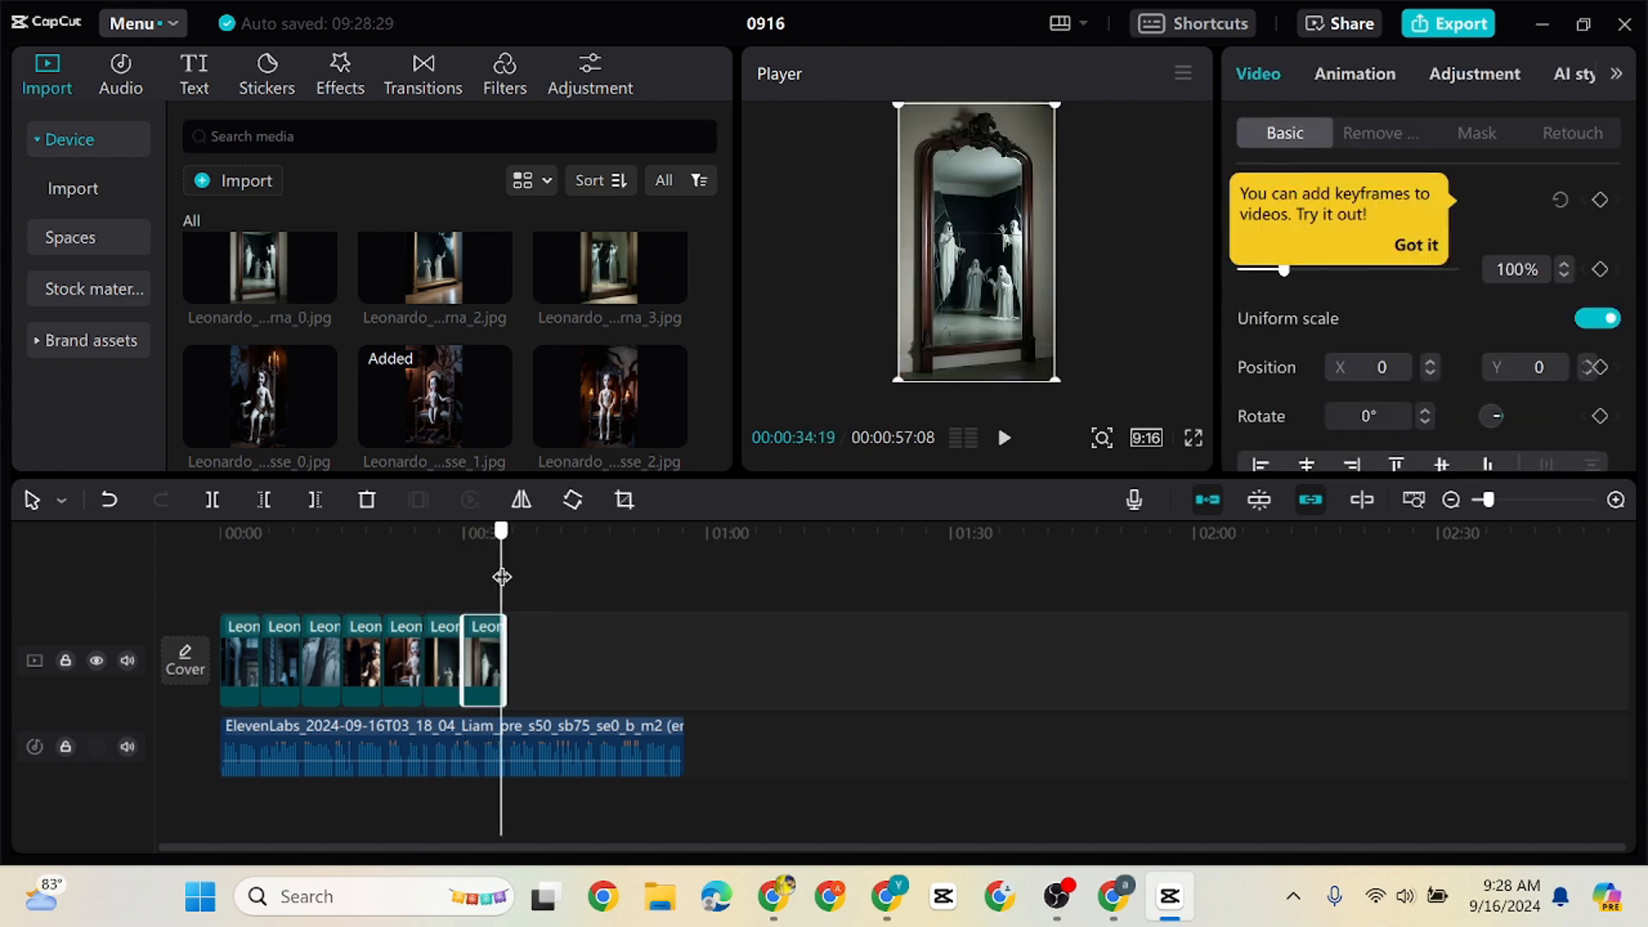
Append the Abandoned Train Station images ending in tr_2 and tr_1 to the main track after the mirror clips
left_click_drag(728, 360, 730, 297)
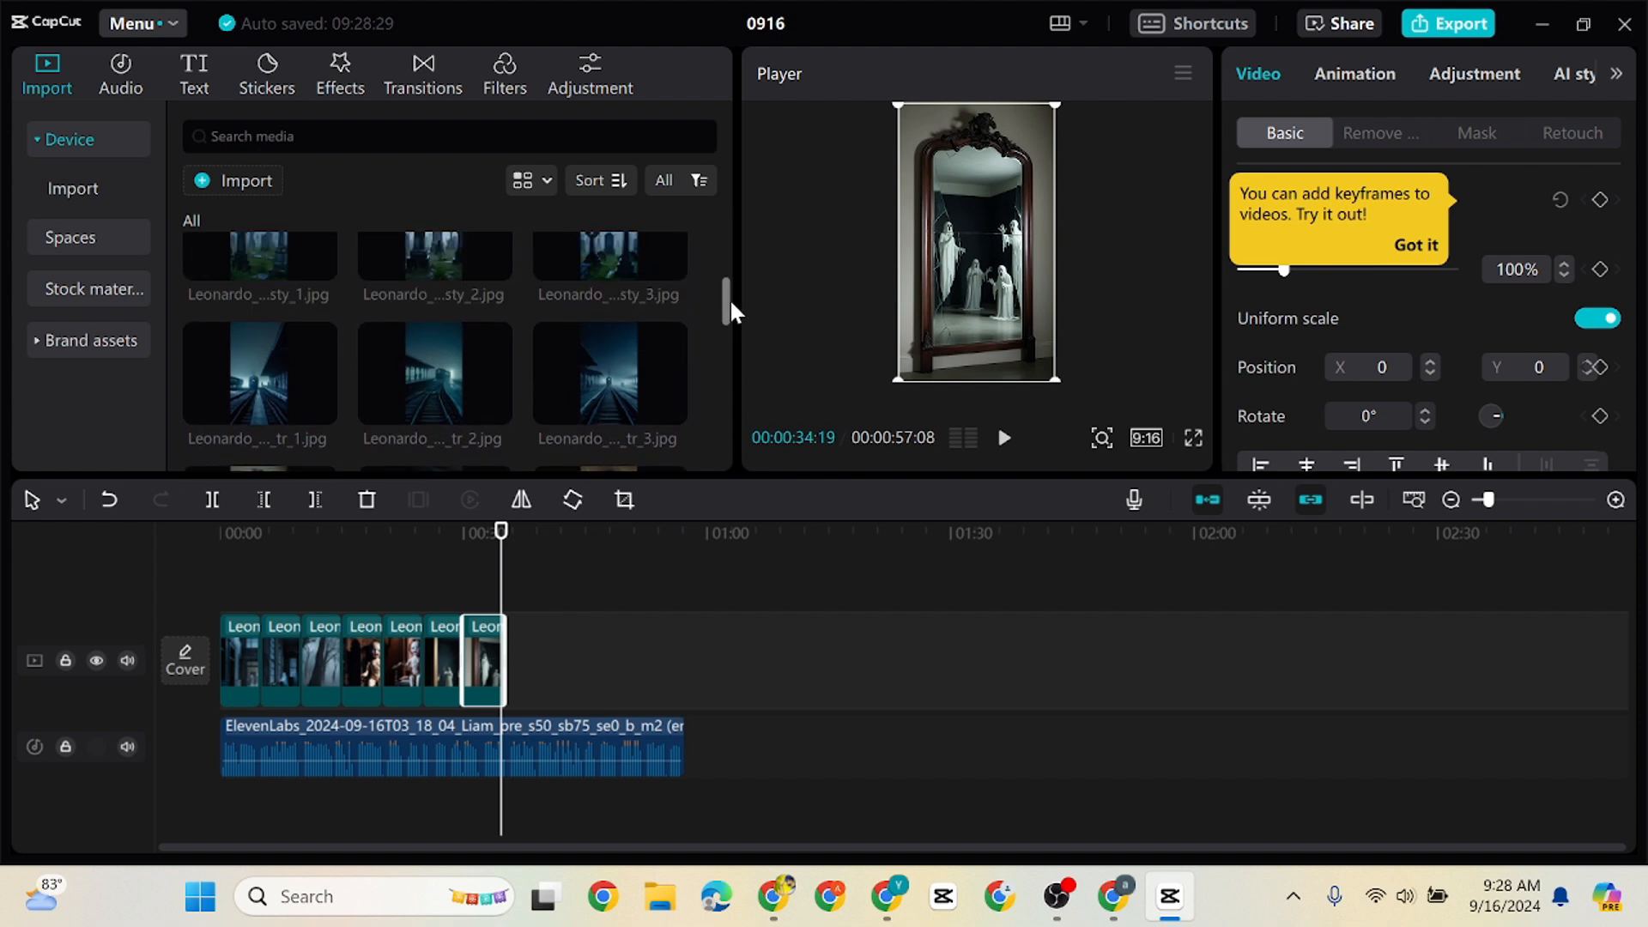
left_click_drag(455, 386, 515, 656)
left_click_drag(256, 377, 553, 657)
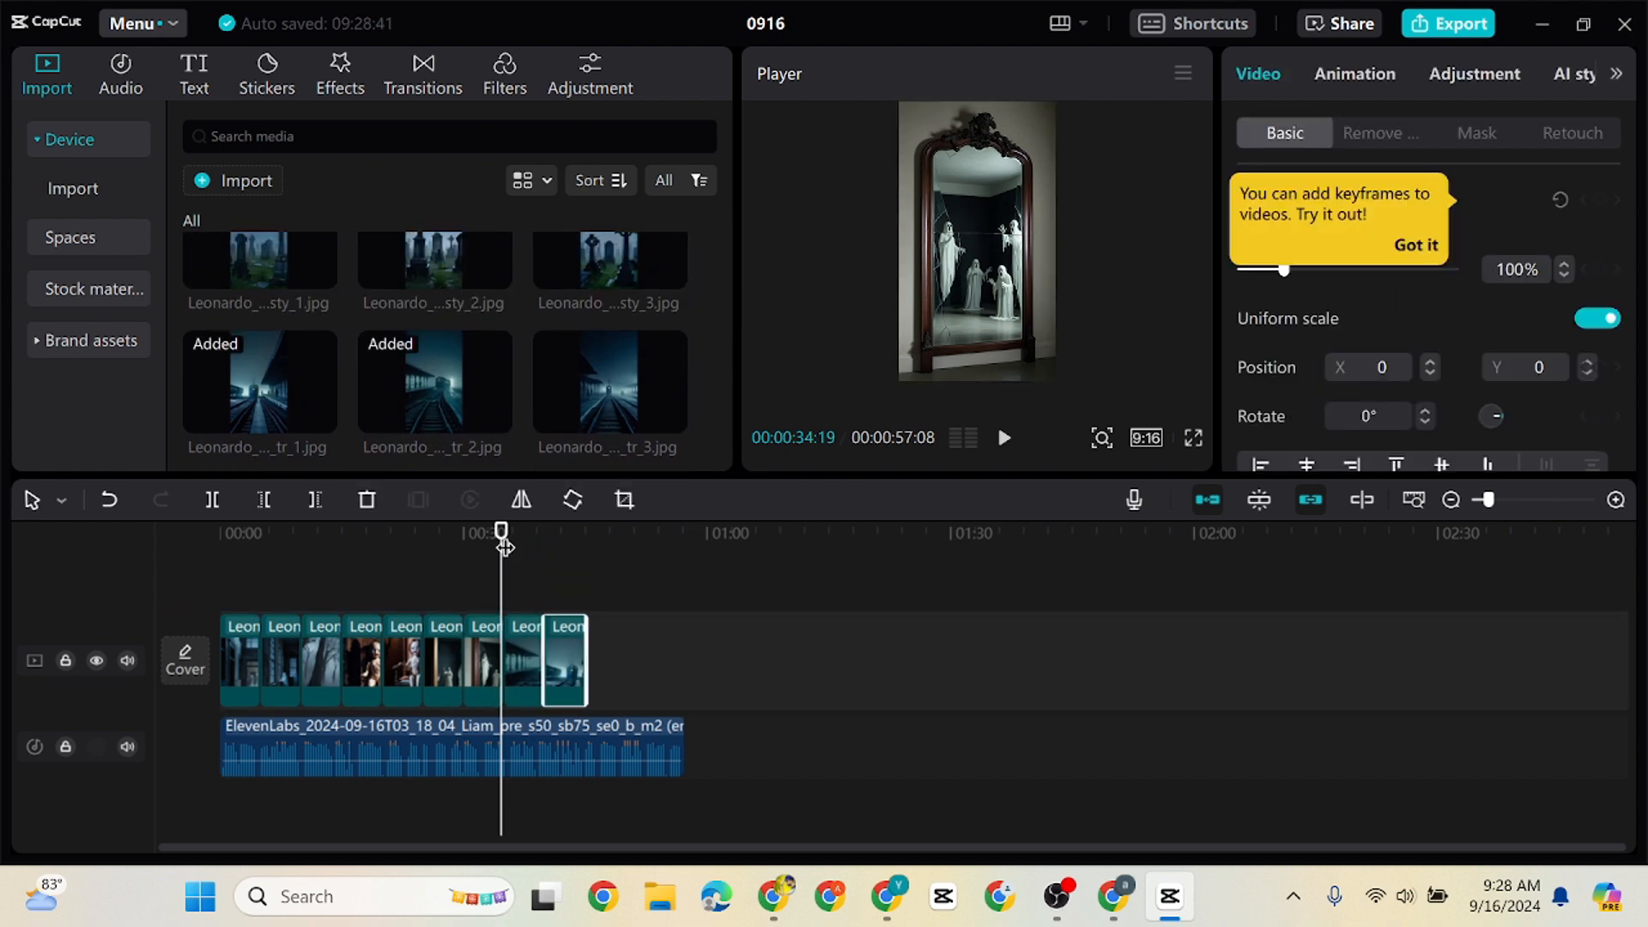
left_click_drag(502, 541, 585, 544)
Append the Foggy Graveyard image ending in sty_2 after the train station clips and move the playhead to its end
left_click_drag(727, 302, 727, 284)
left_click_drag(608, 334, 588, 655)
left_click_drag(585, 543, 627, 549)
Append the cabin image ending in is_0 to the main track and extend it to the end of the voice-over
left_click_drag(728, 282, 728, 261)
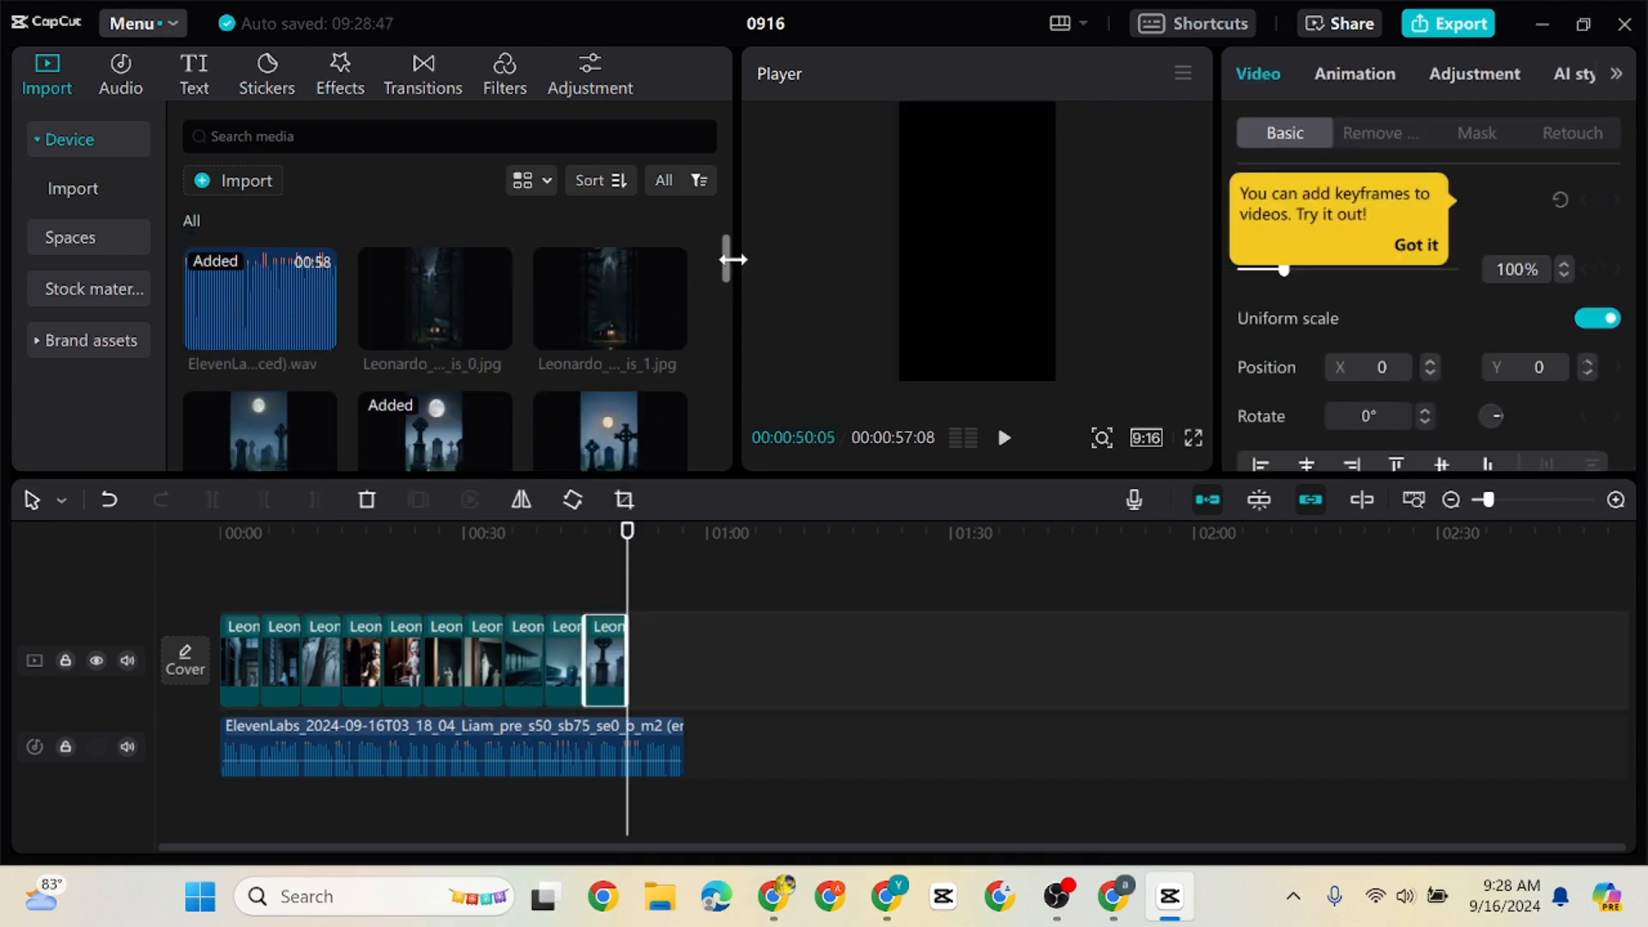
left_click_drag(435, 300, 630, 654)
left_click_drag(666, 648, 685, 642)
Play the video from the beginning for about eight seconds to check the images against the voice-over
left_click_drag(633, 547, 151, 596)
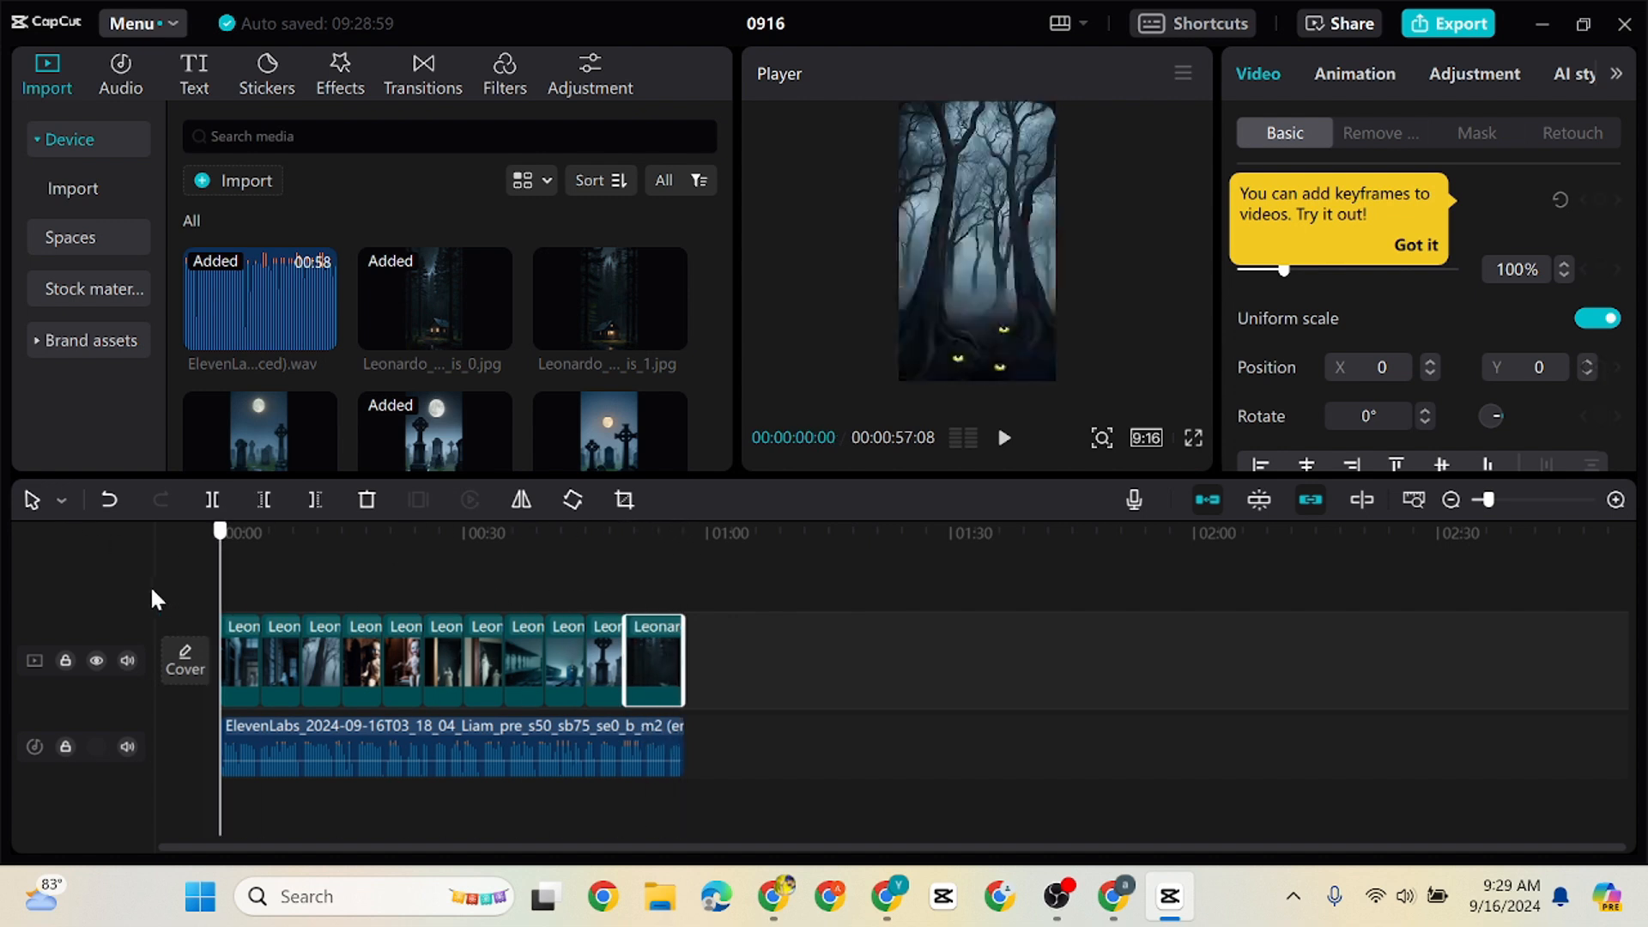
left_click(1007, 439)
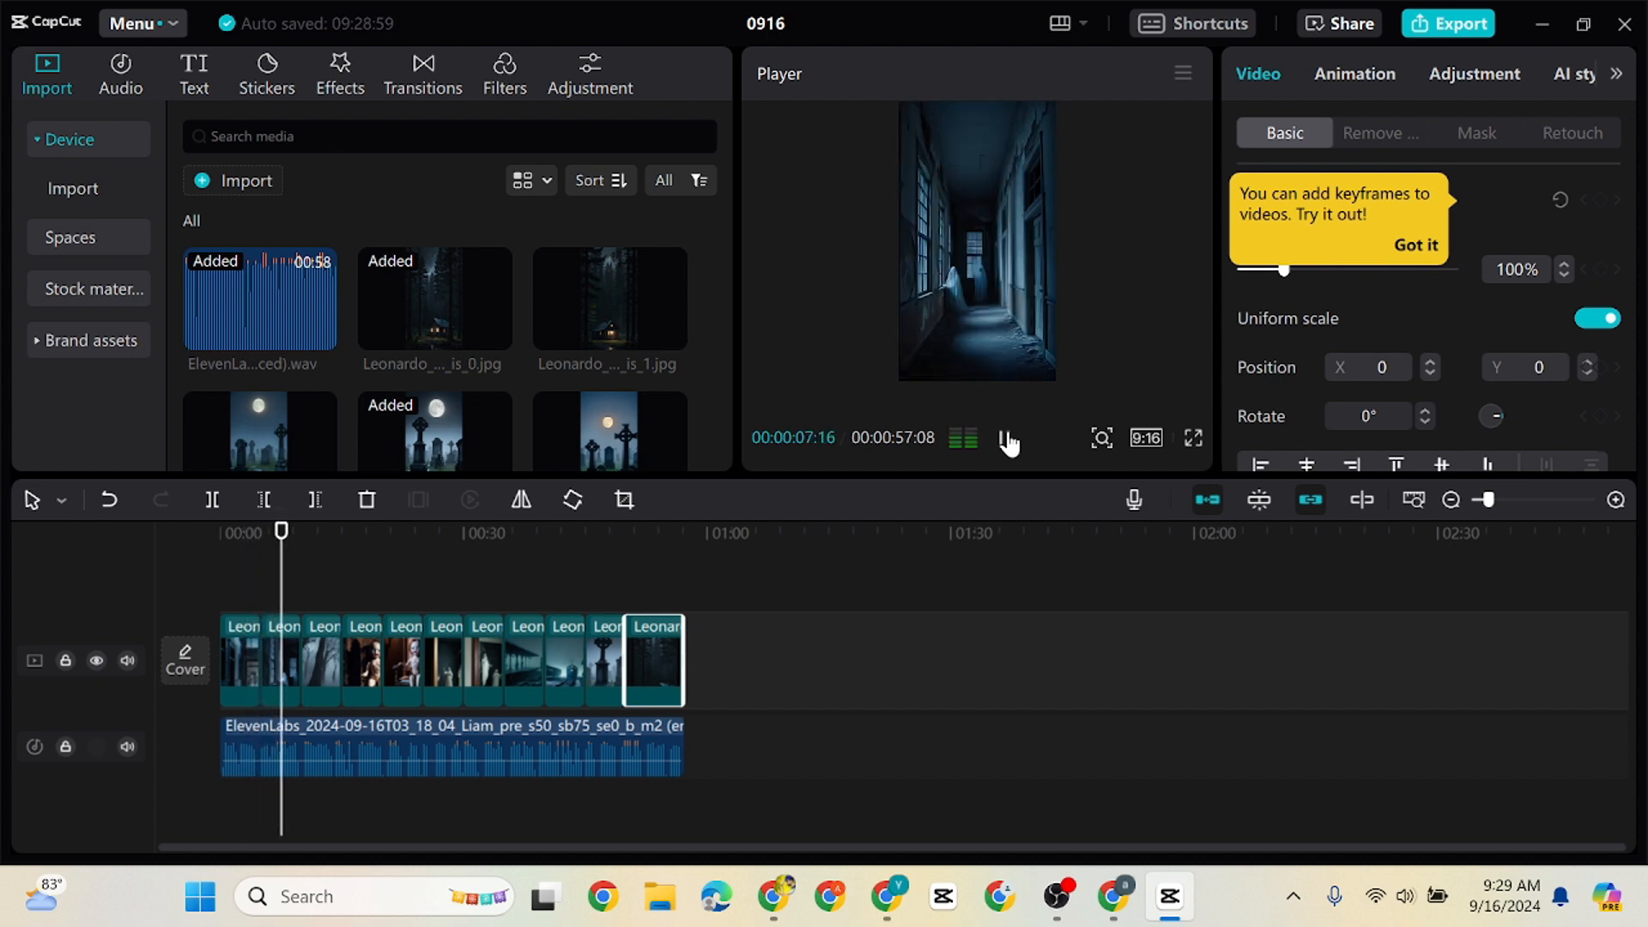
left_click(1006, 440)
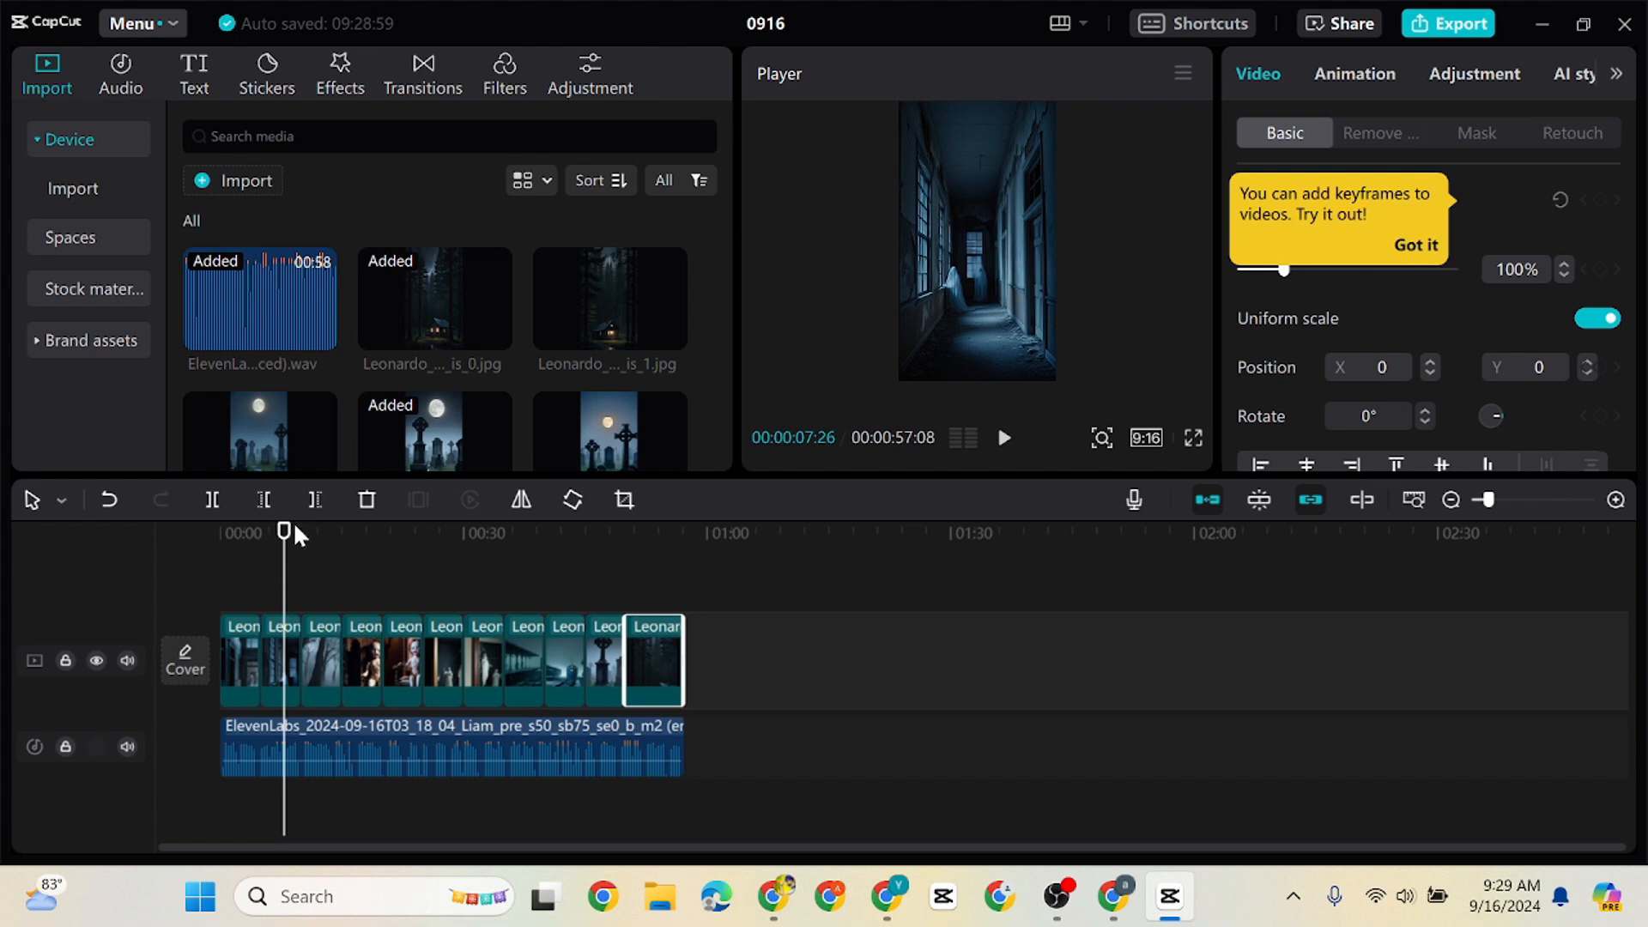
Place another image on a new layer above the main track, starting at about 6 seconds
left_click_drag(295, 528, 272, 529)
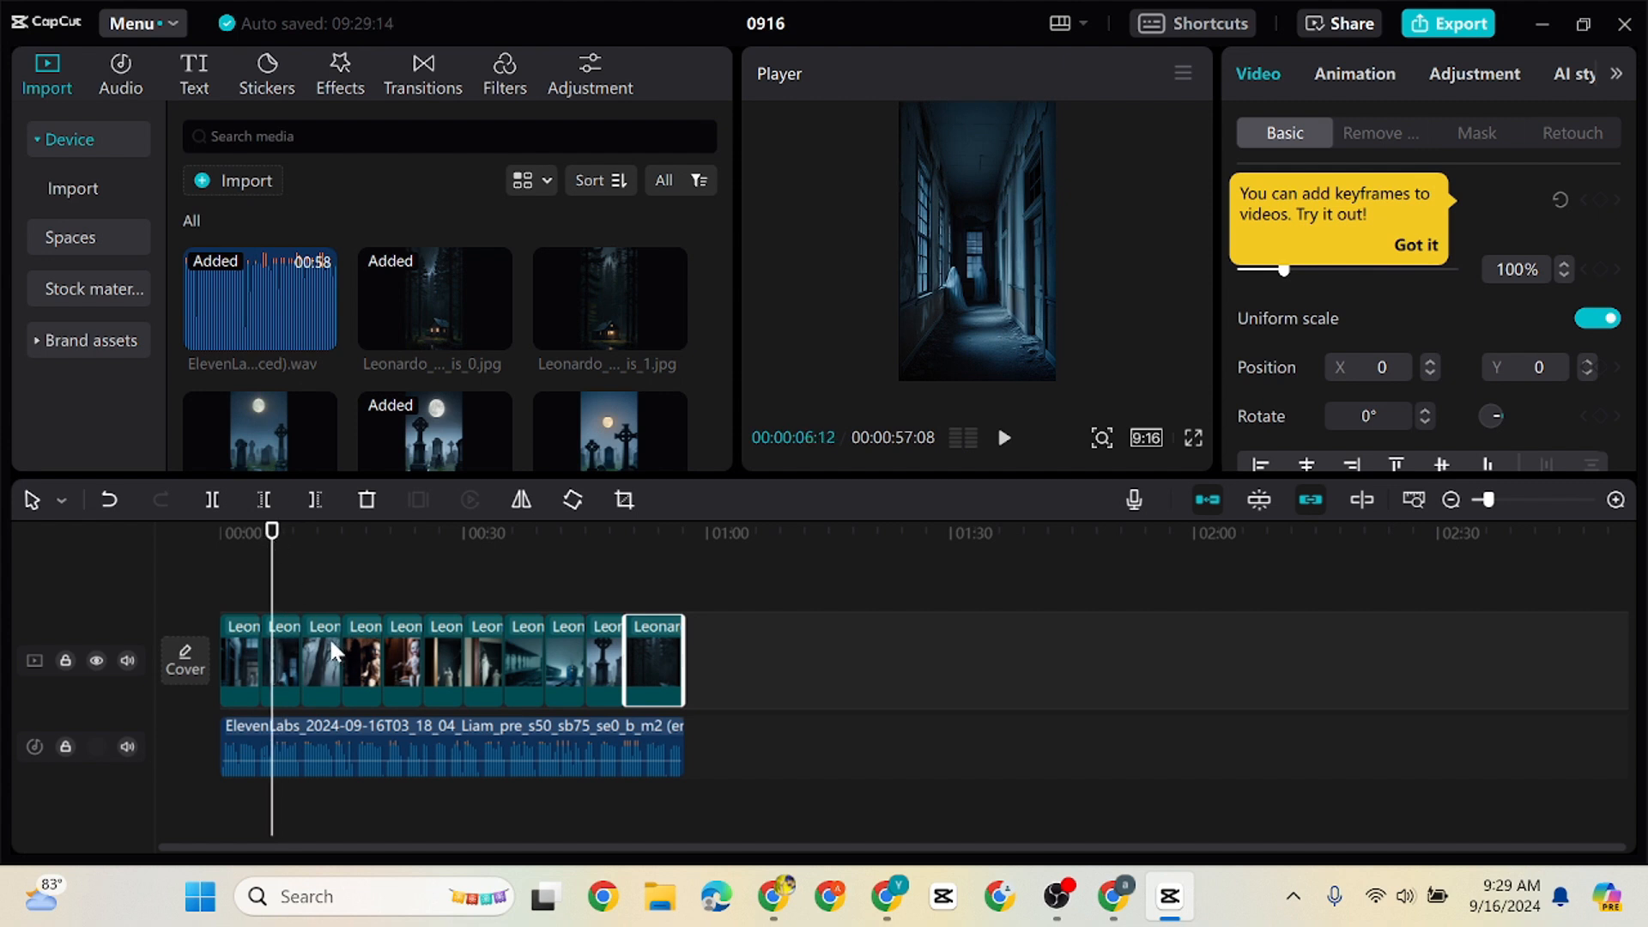
left_click_drag(727, 274, 730, 390)
left_click(412, 438)
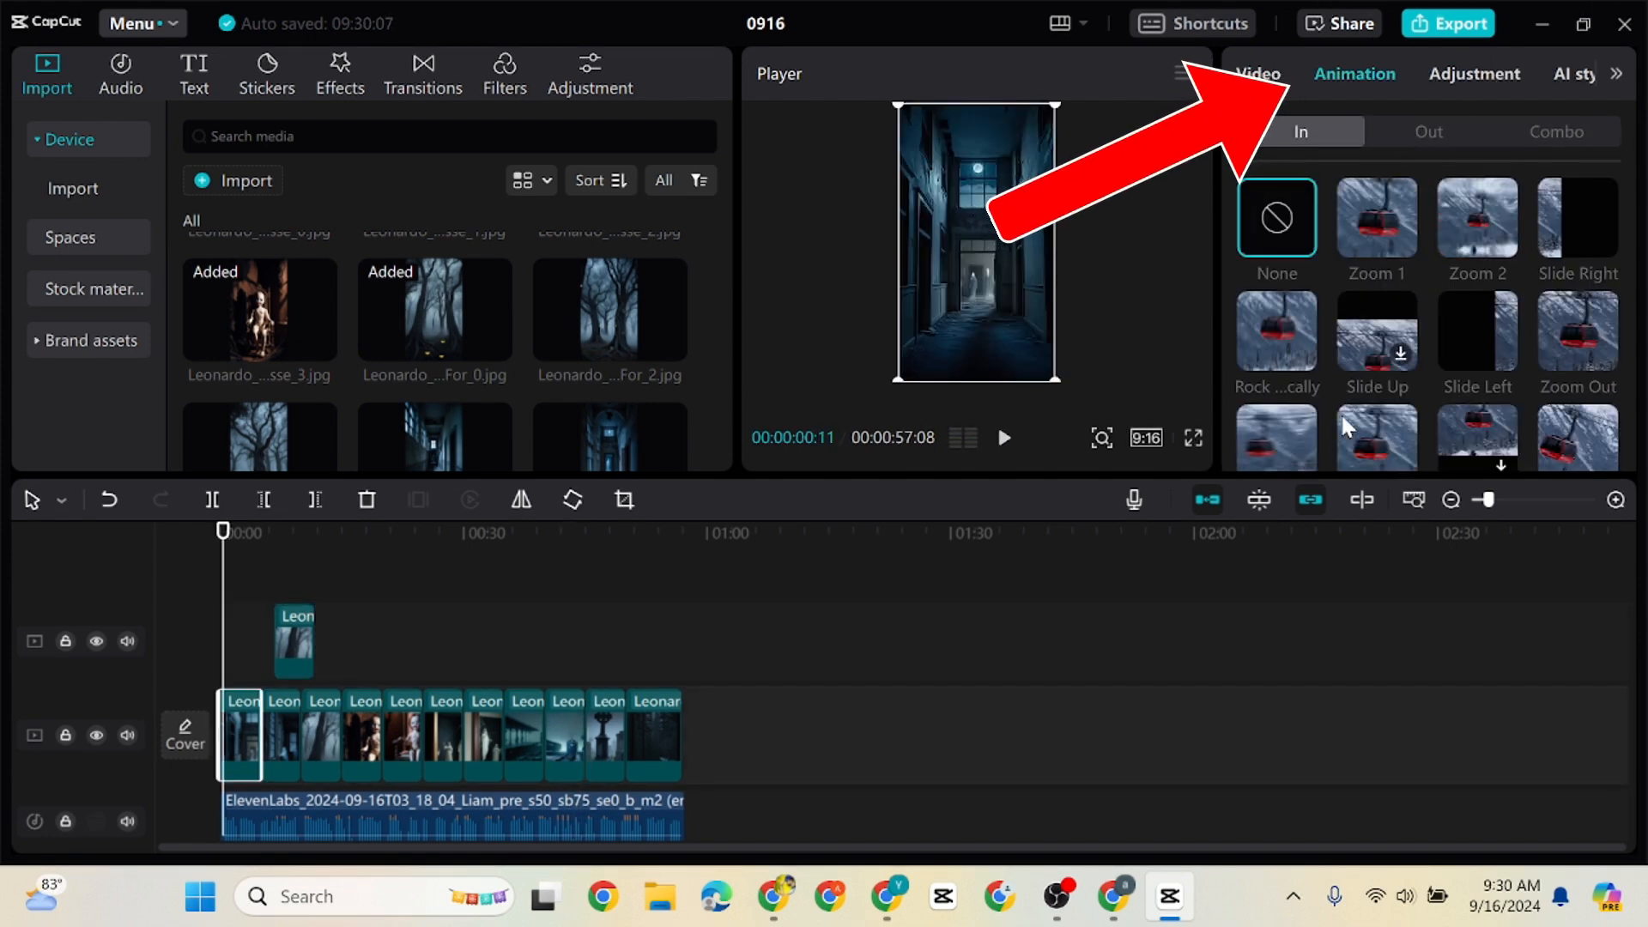
Apply combo animations to the first two main-track clips: Zoom 2 on the first and Zoom 1 on the second
left_click(1542, 124)
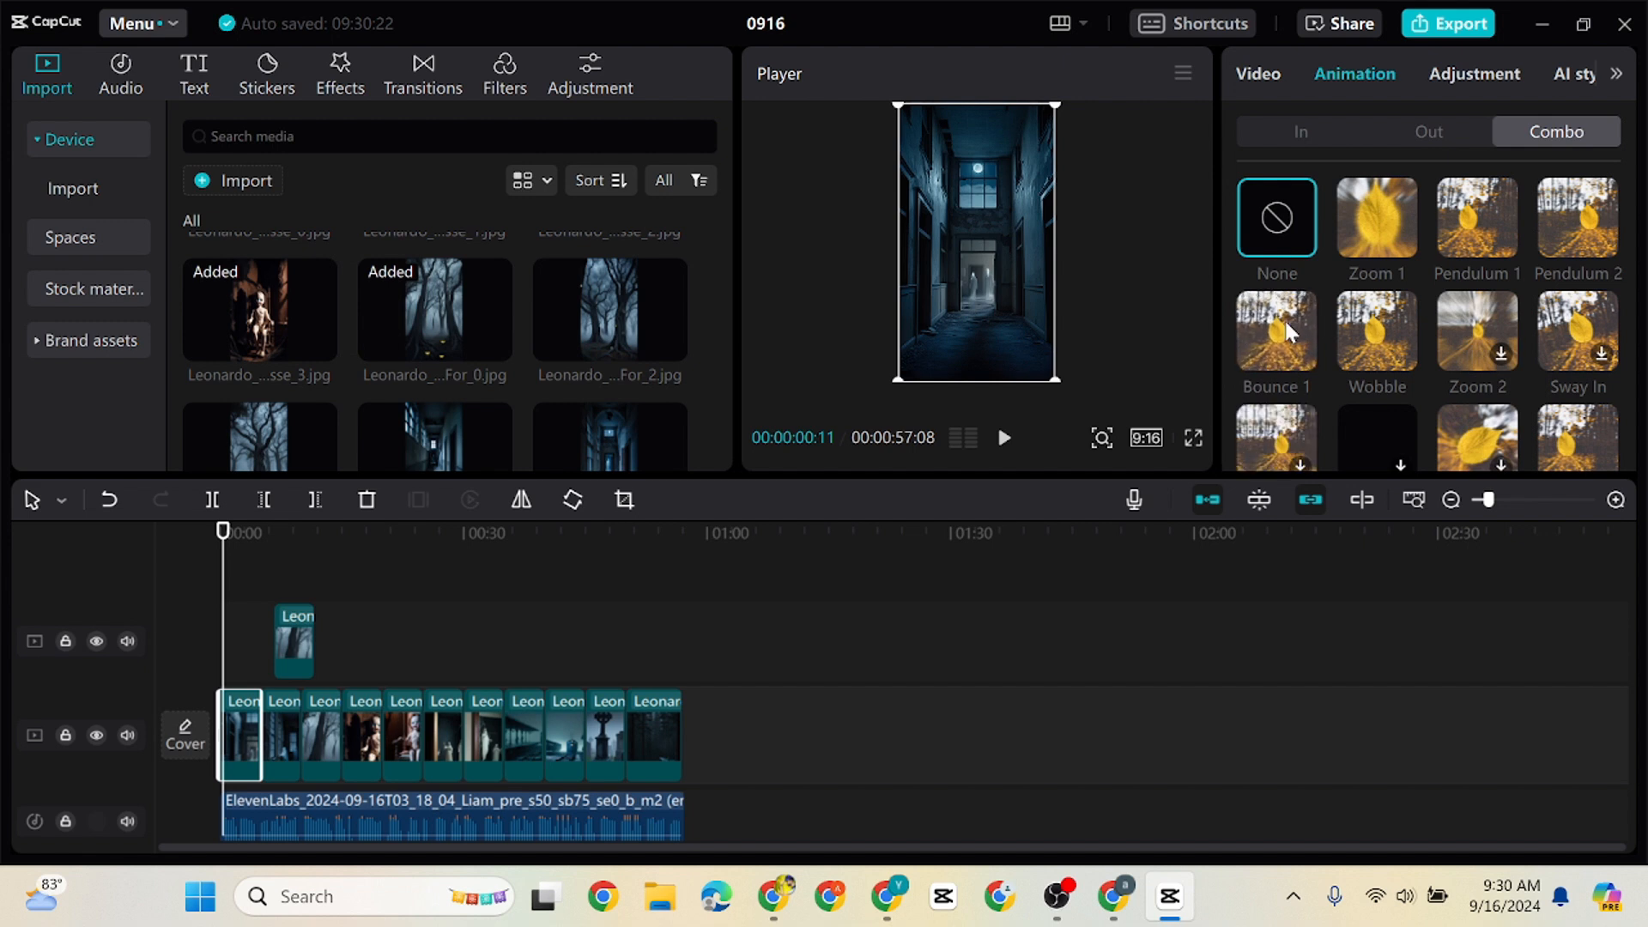
left_click(1477, 333)
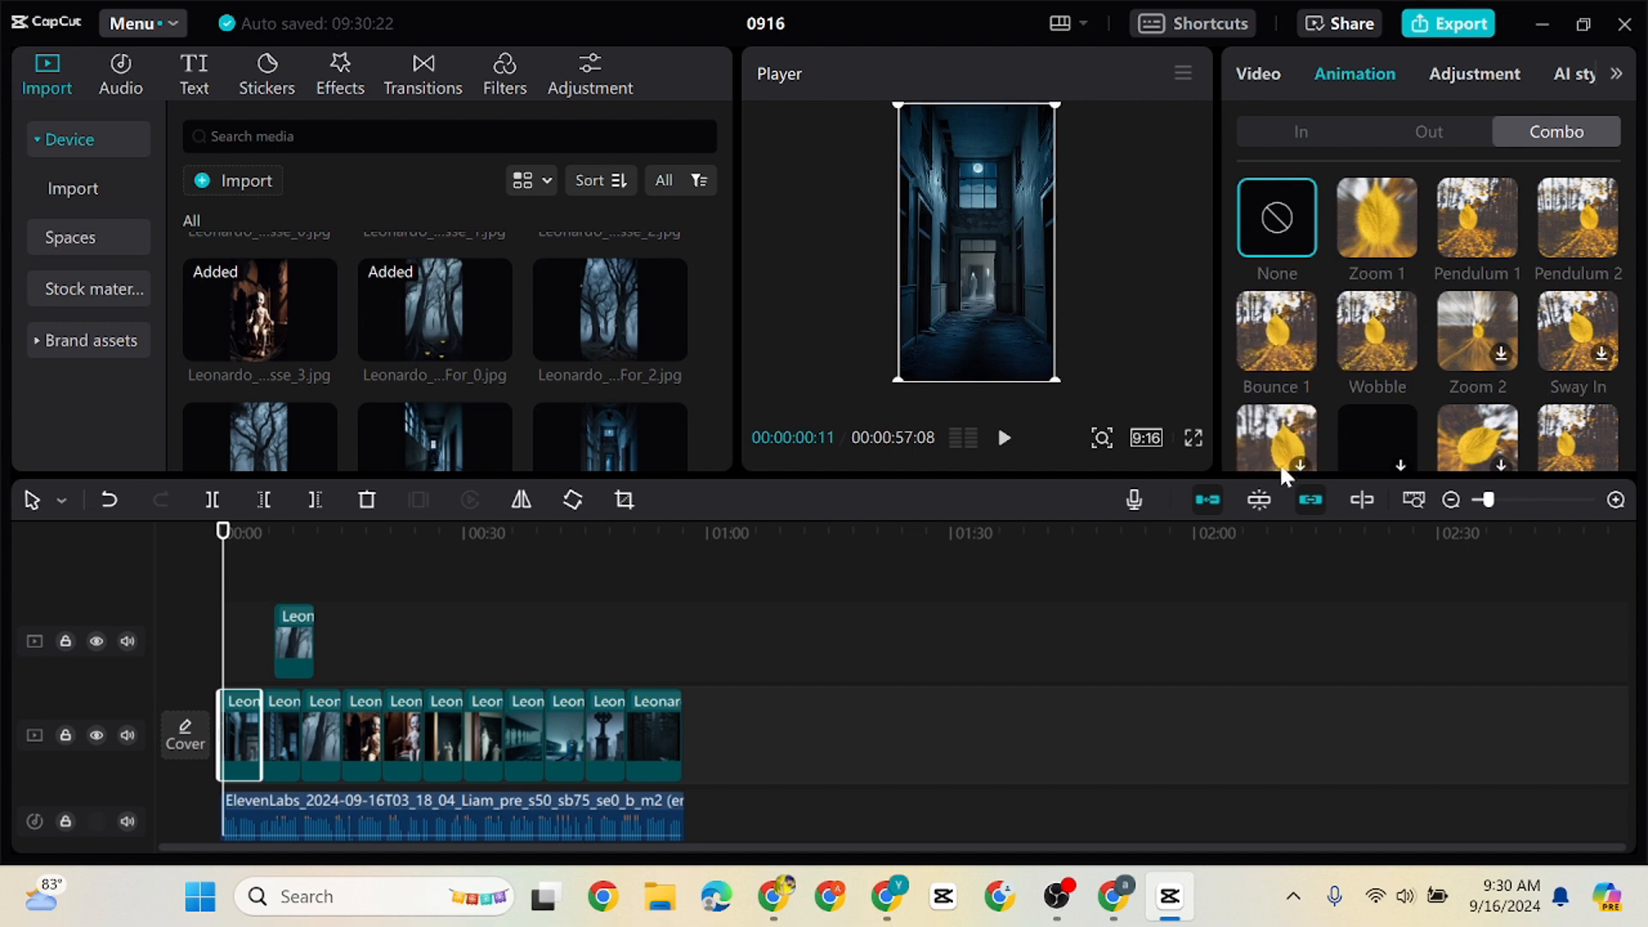
left_click(296, 745)
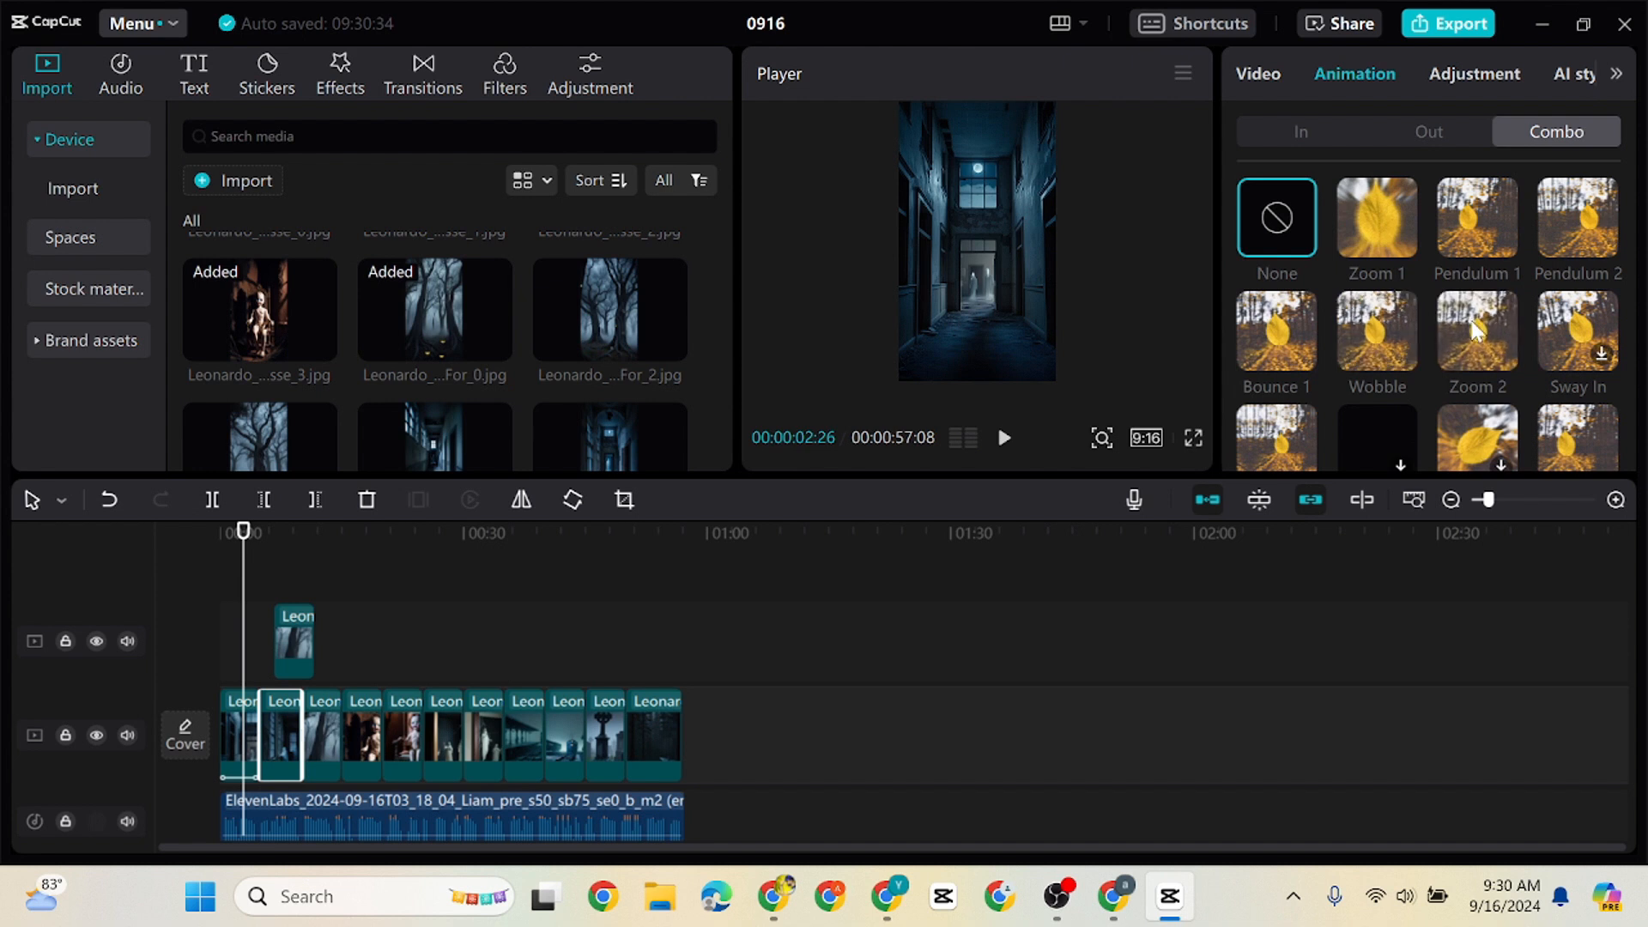
left_click(1269, 442)
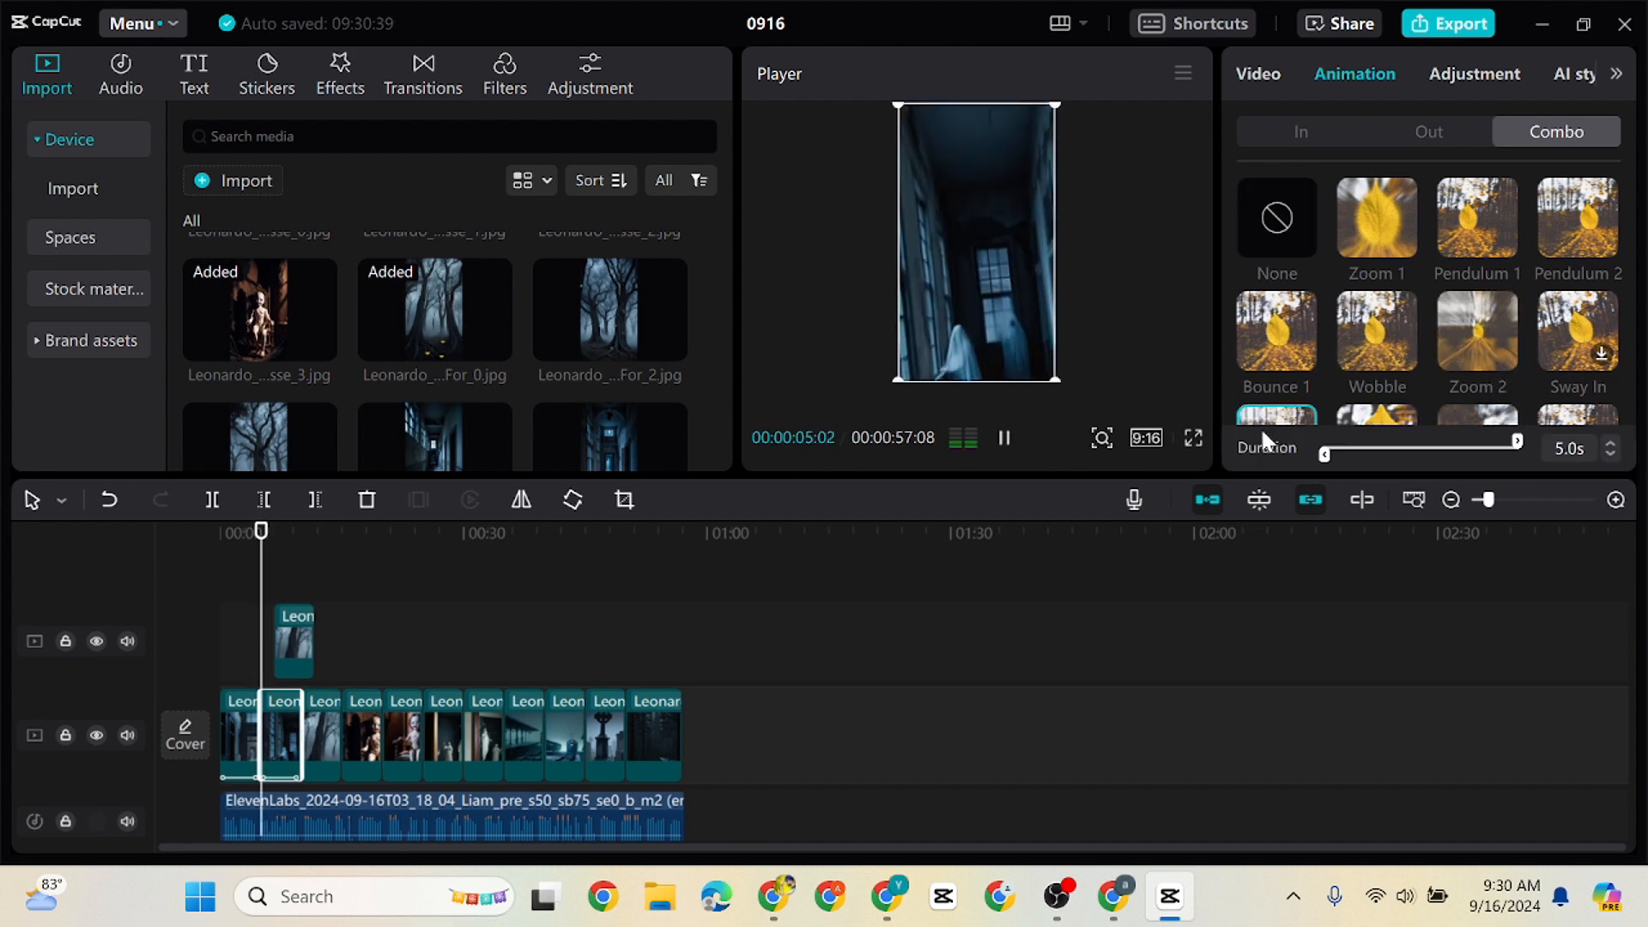
left_click(1383, 354)
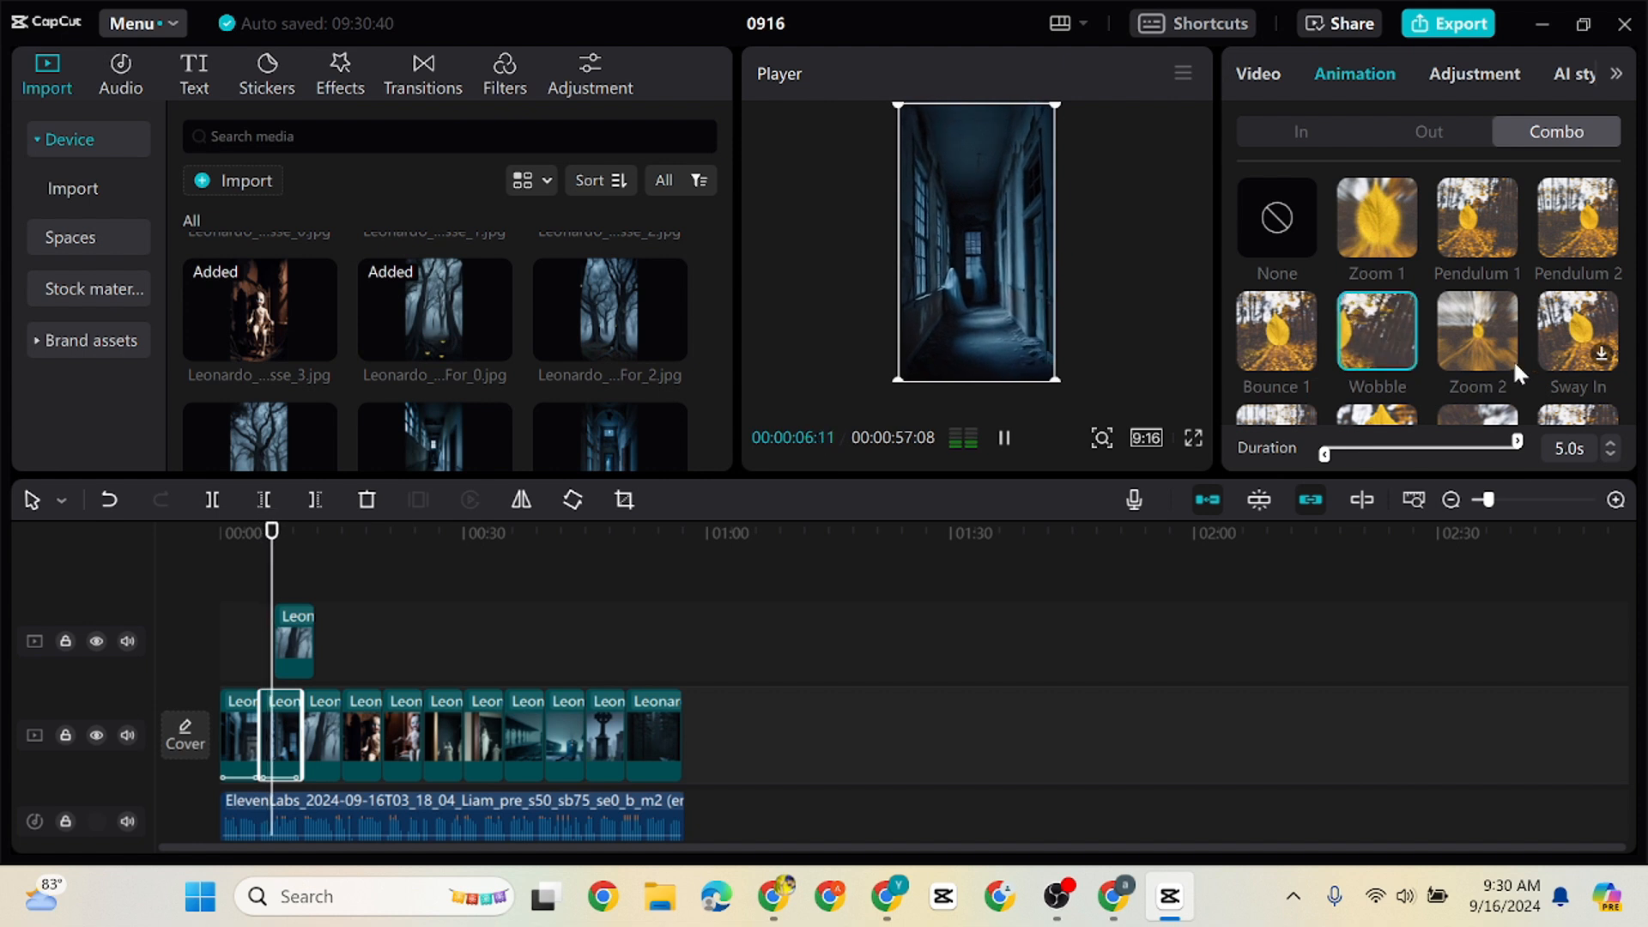
left_click(1577, 416)
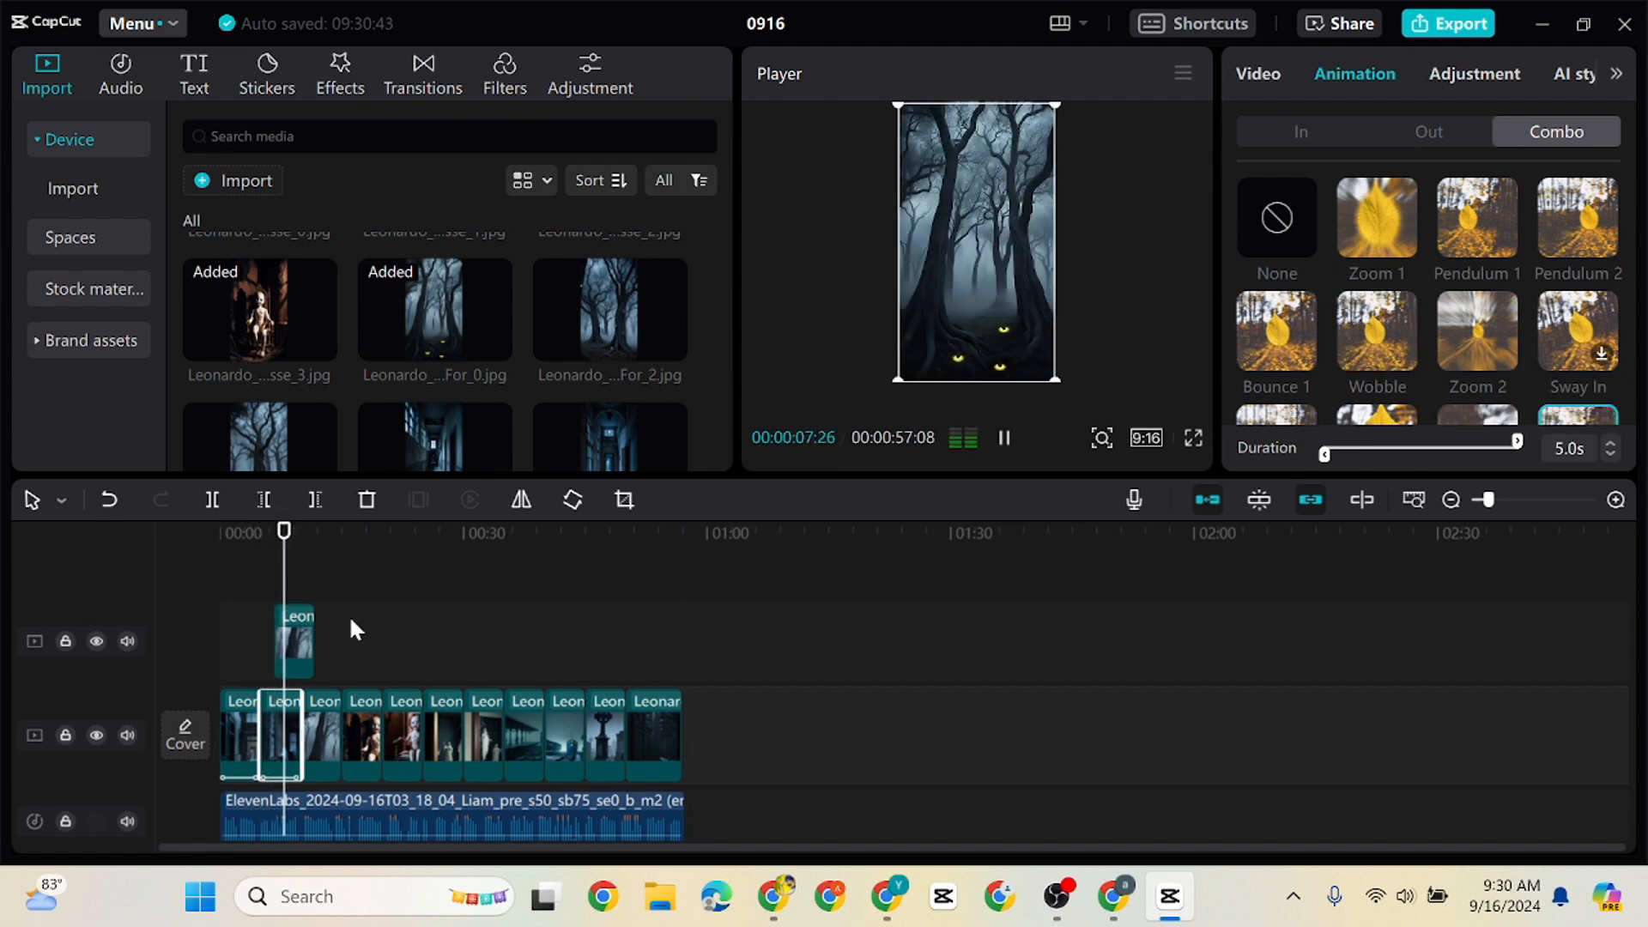
left_click(1372, 239)
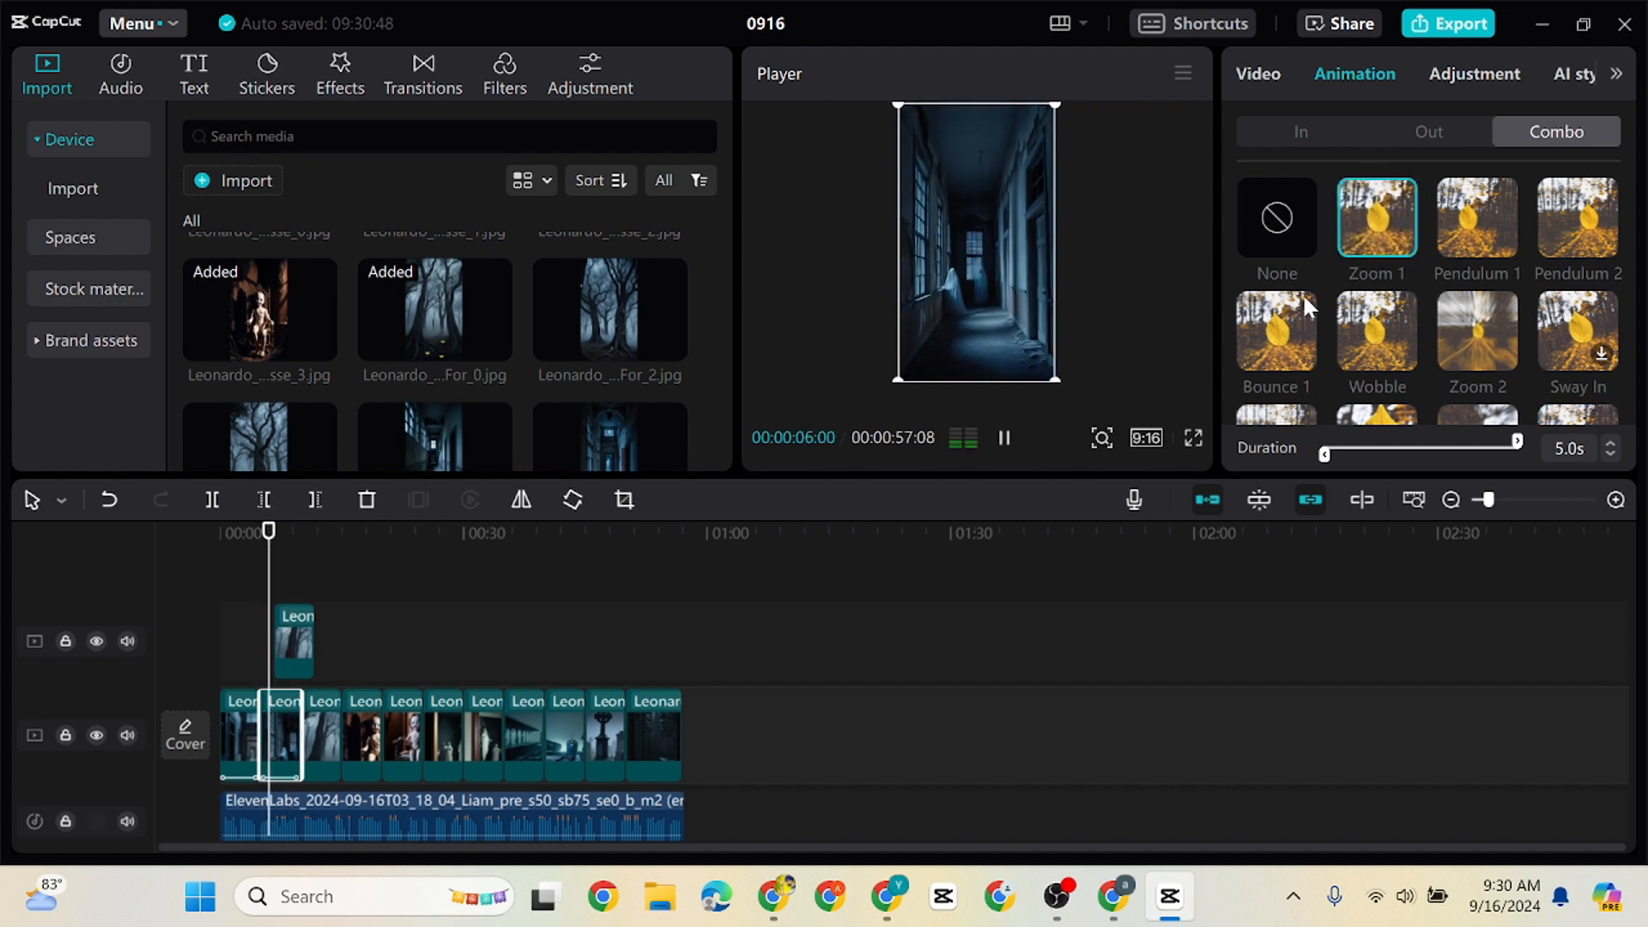
Apply the Zoom 1 combo animation to the overlay forest clip and add combo animations to the third through sixth main-track clips
left_click(296, 640)
left_click(1379, 246)
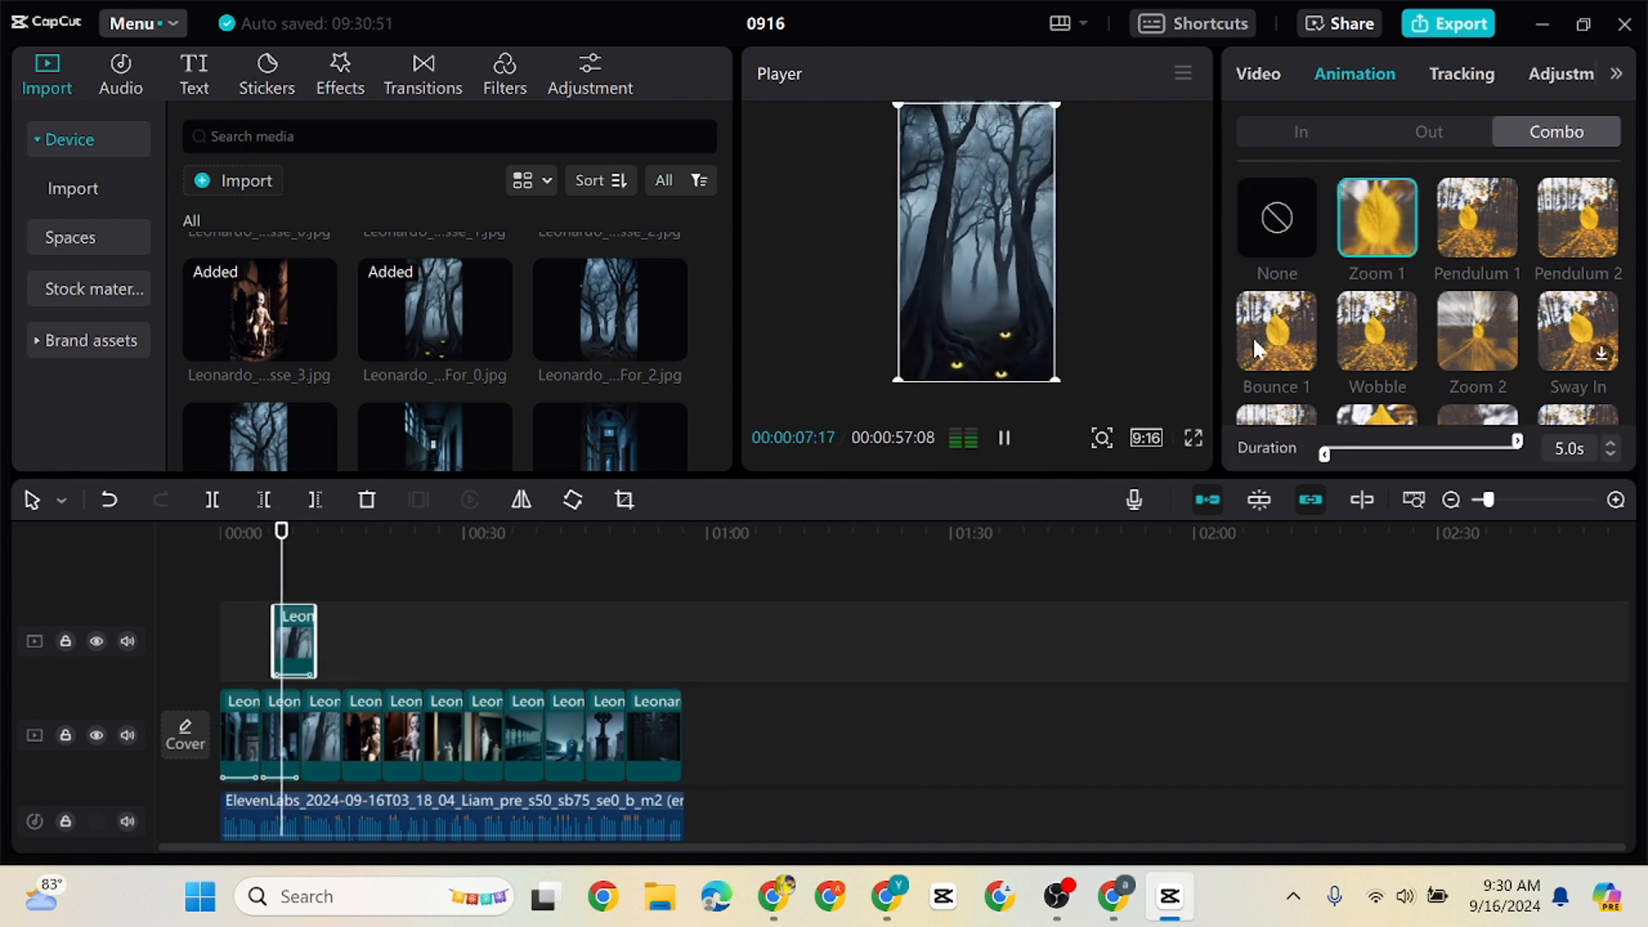
left_click(321, 739)
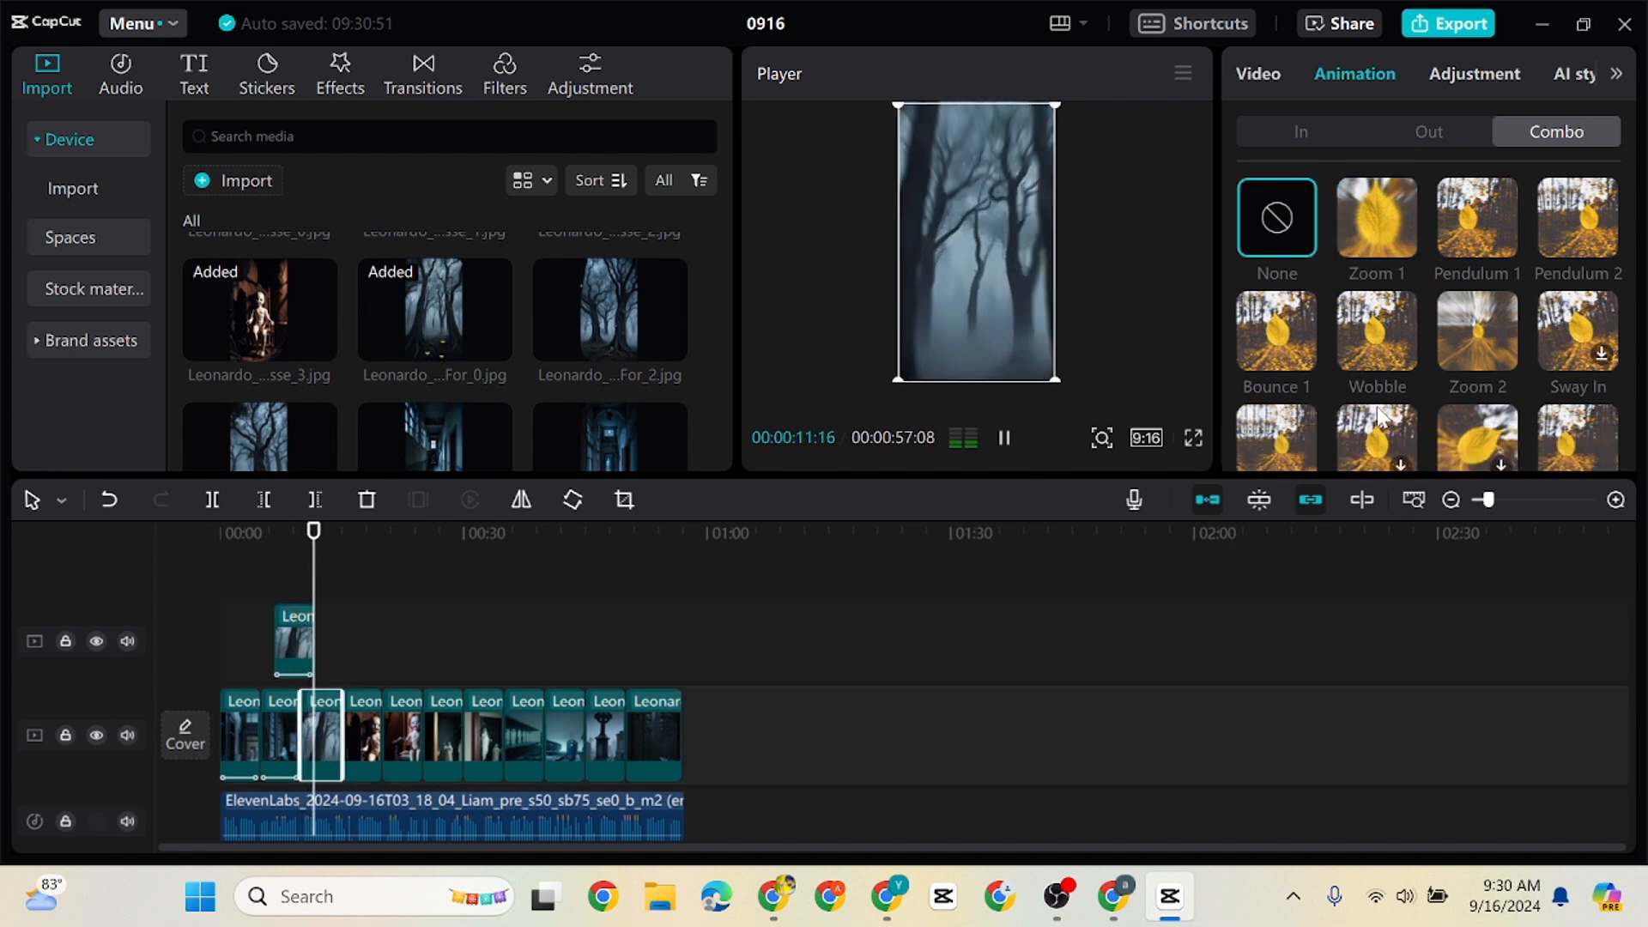
key("space")
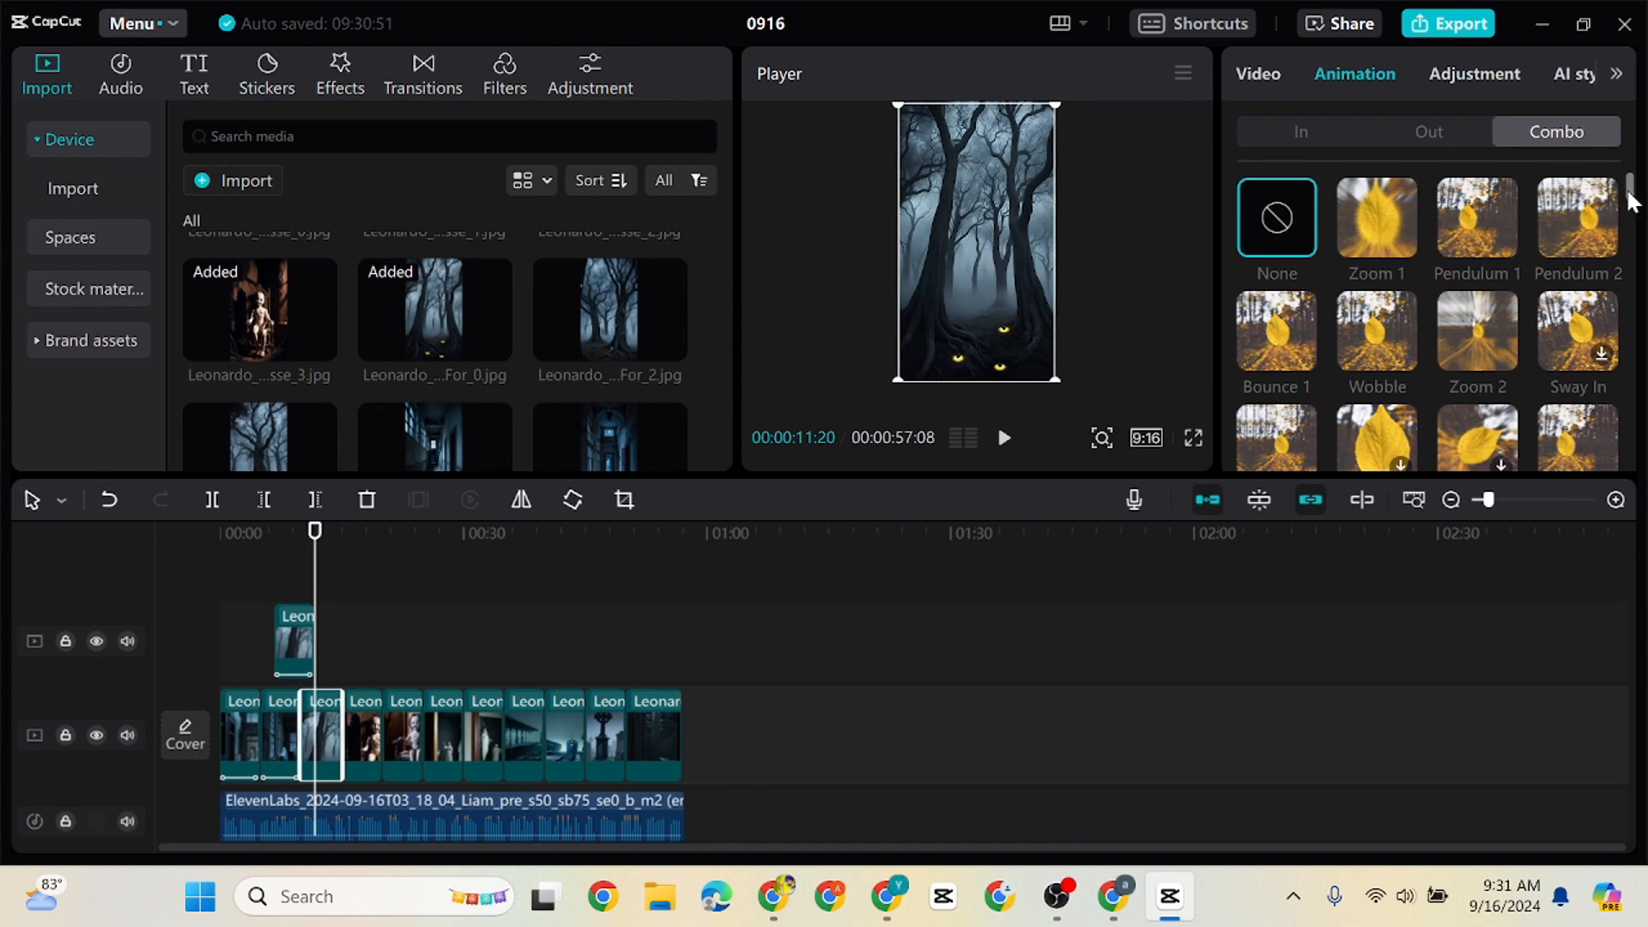
left_click_drag(1631, 200, 1645, 306)
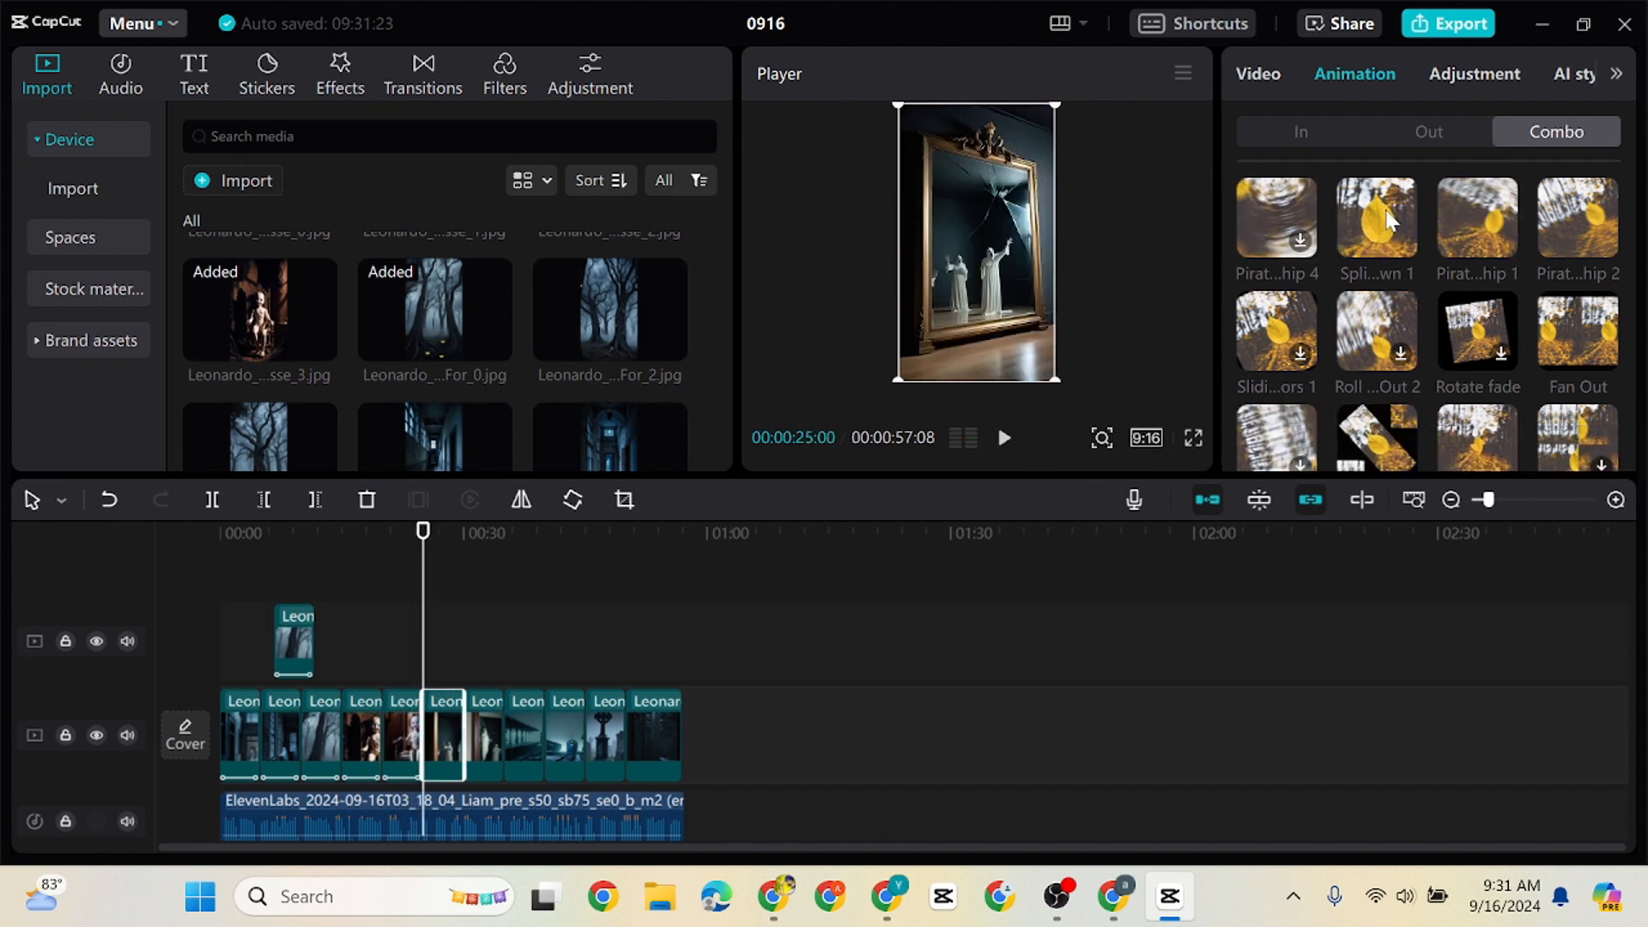
left_click(1384, 221)
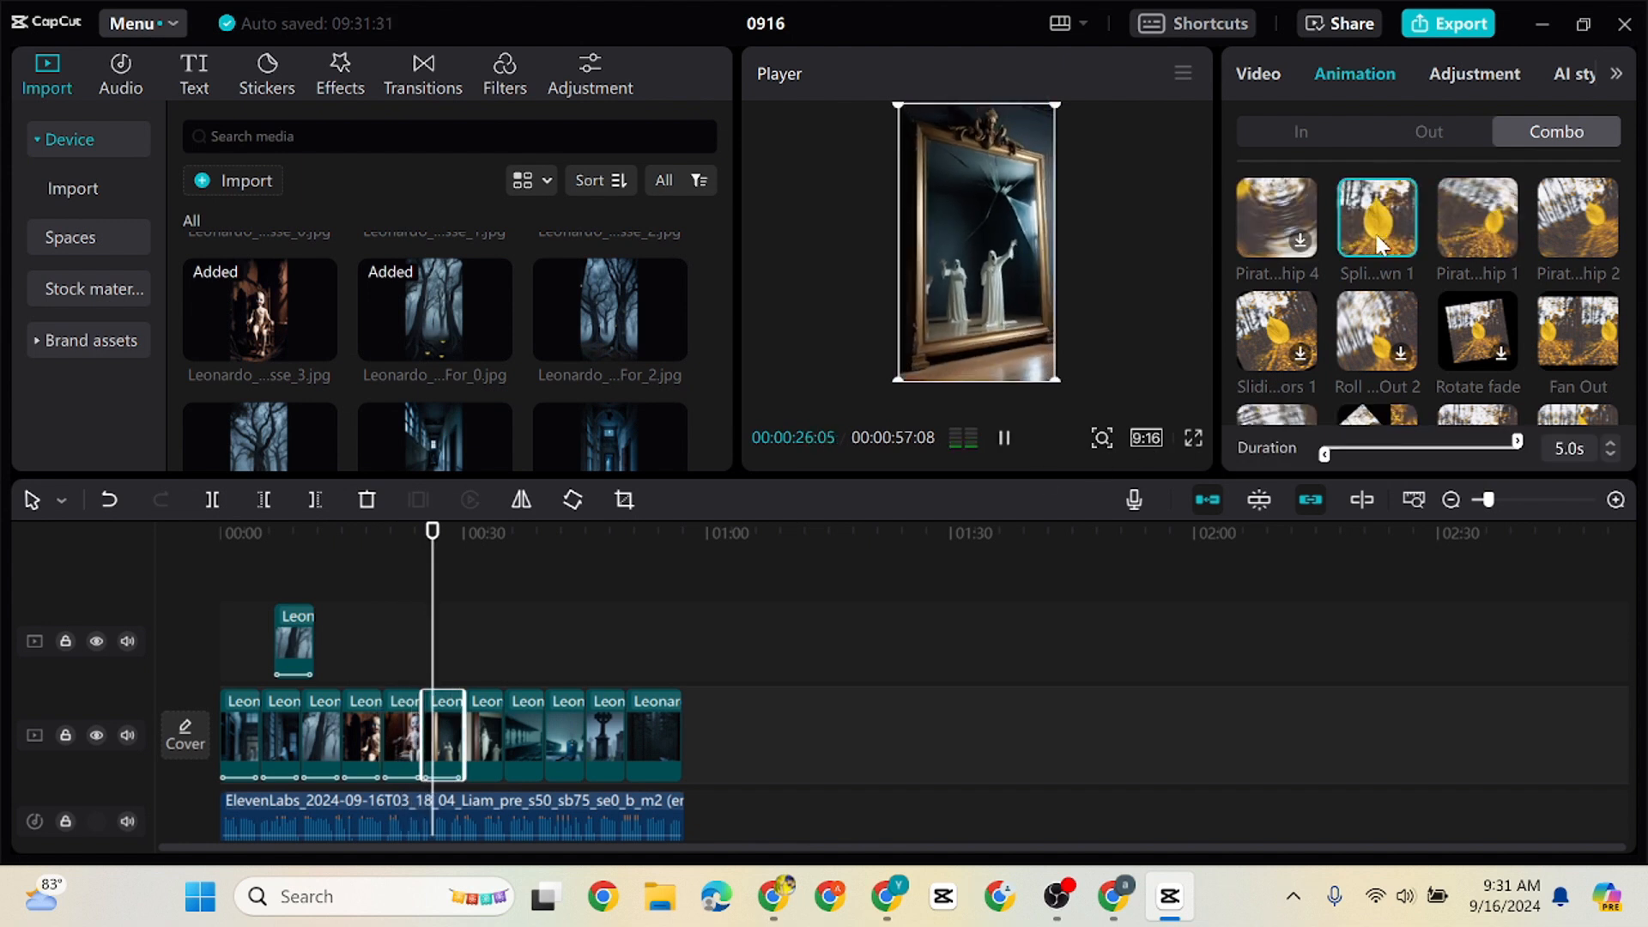
Add different combo animations to the seventh, eighth and ninth main-track clips, using Chec...de 2 on the eighth and Roll ...Out 2 on the ninth
left_click(502, 736)
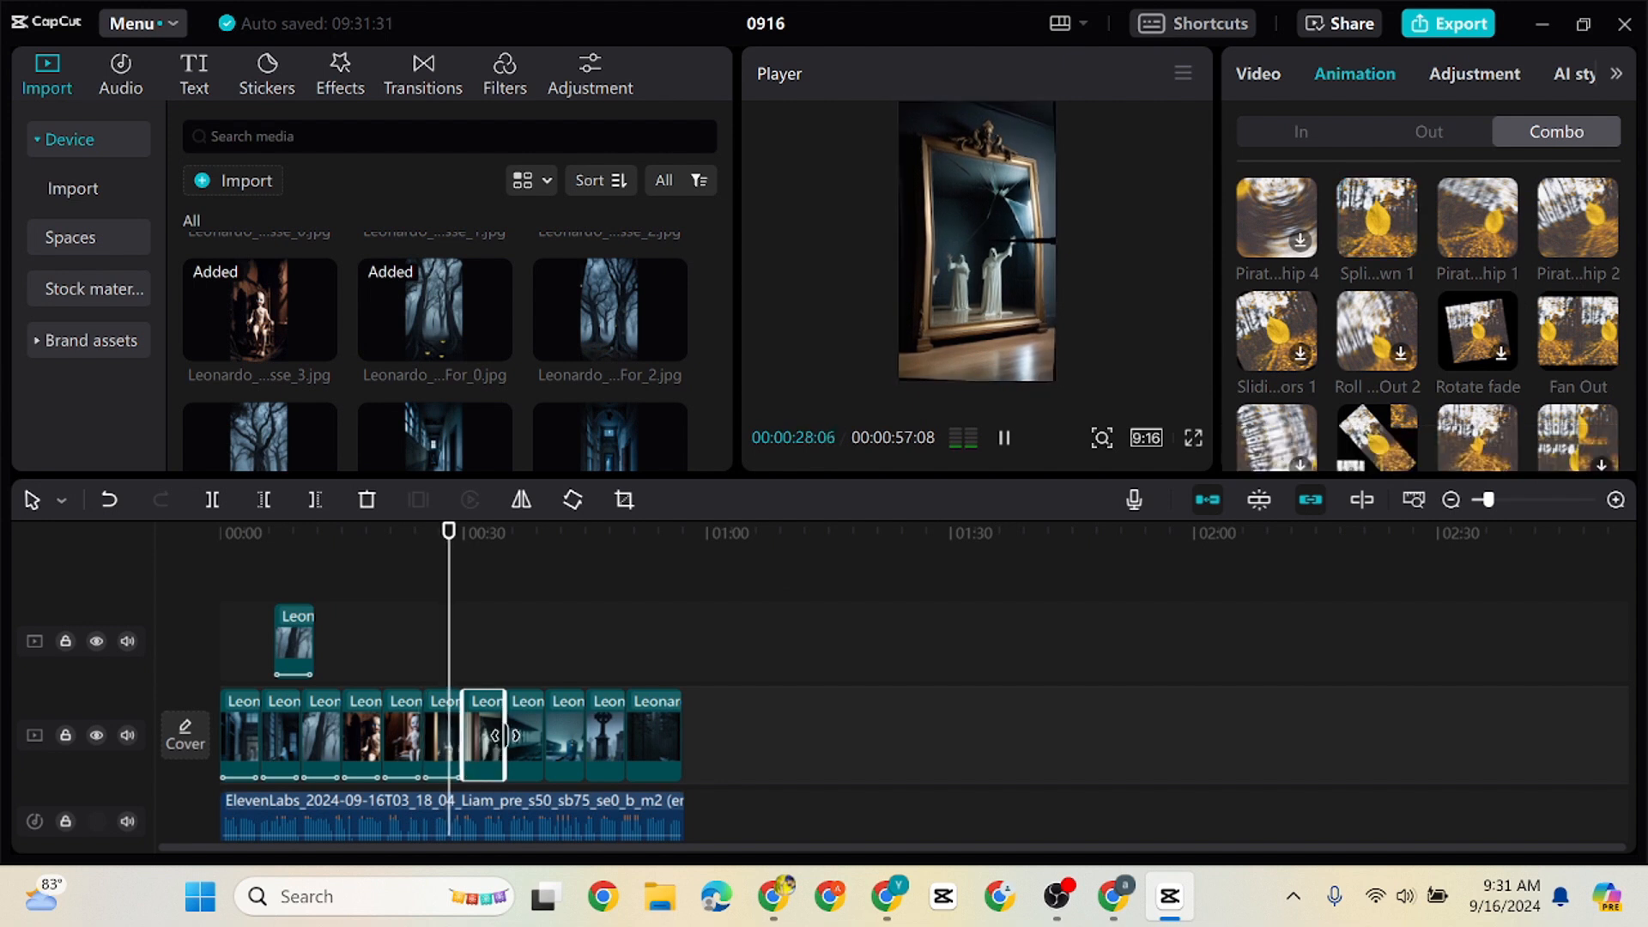
scroll(1322, 420, "down", 2)
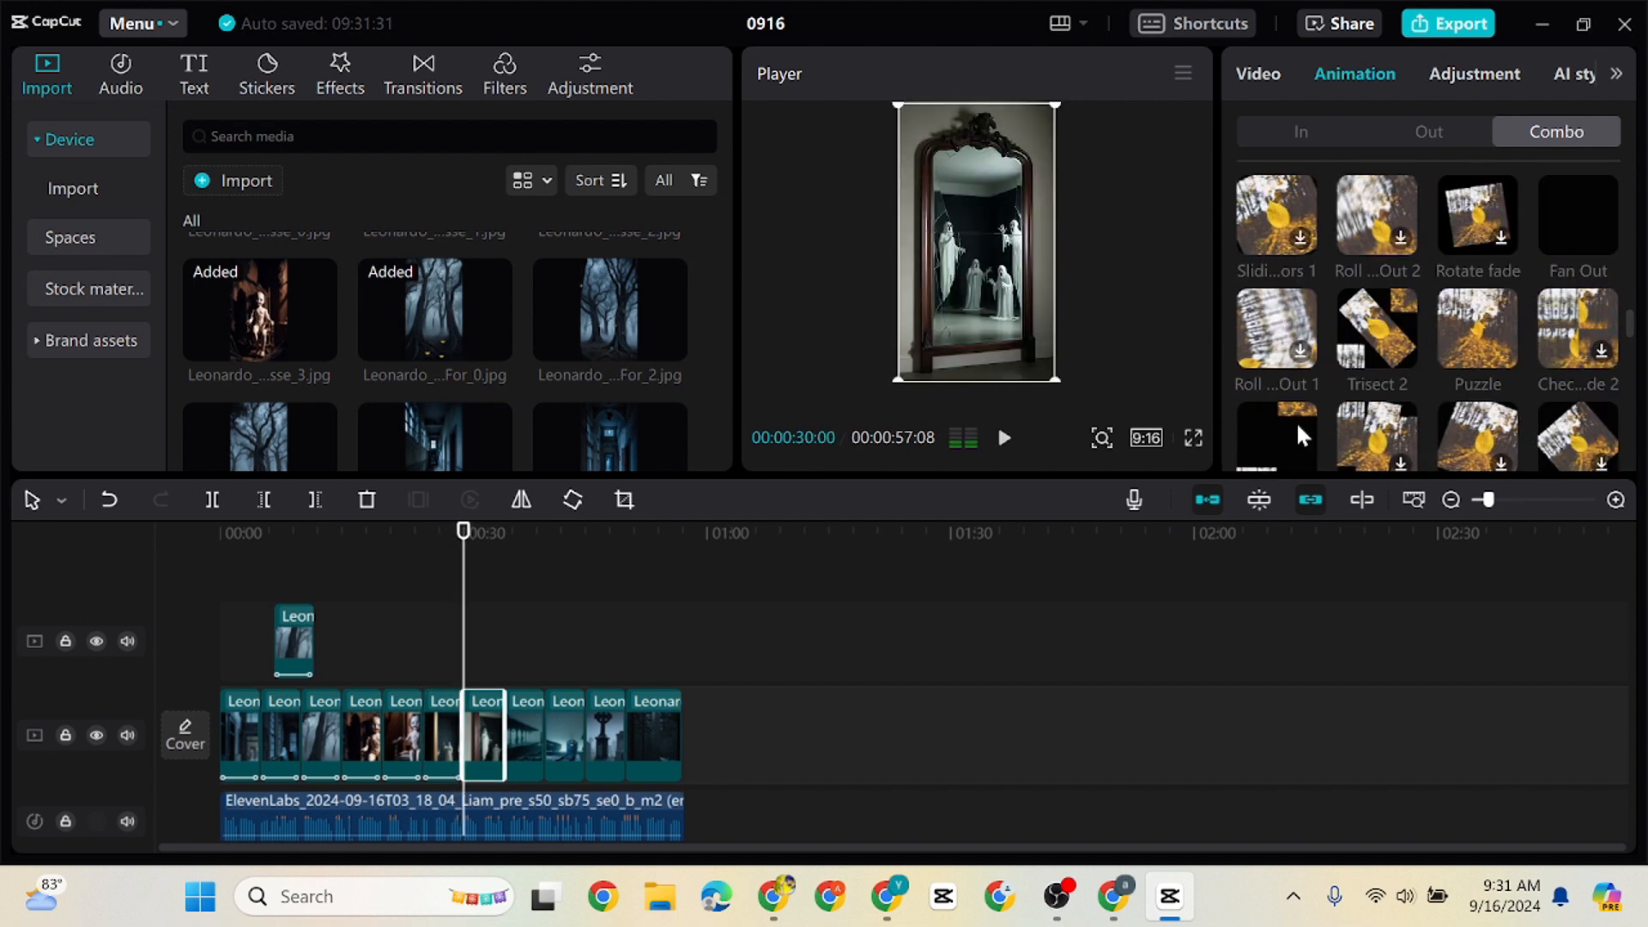
left_click(1296, 421)
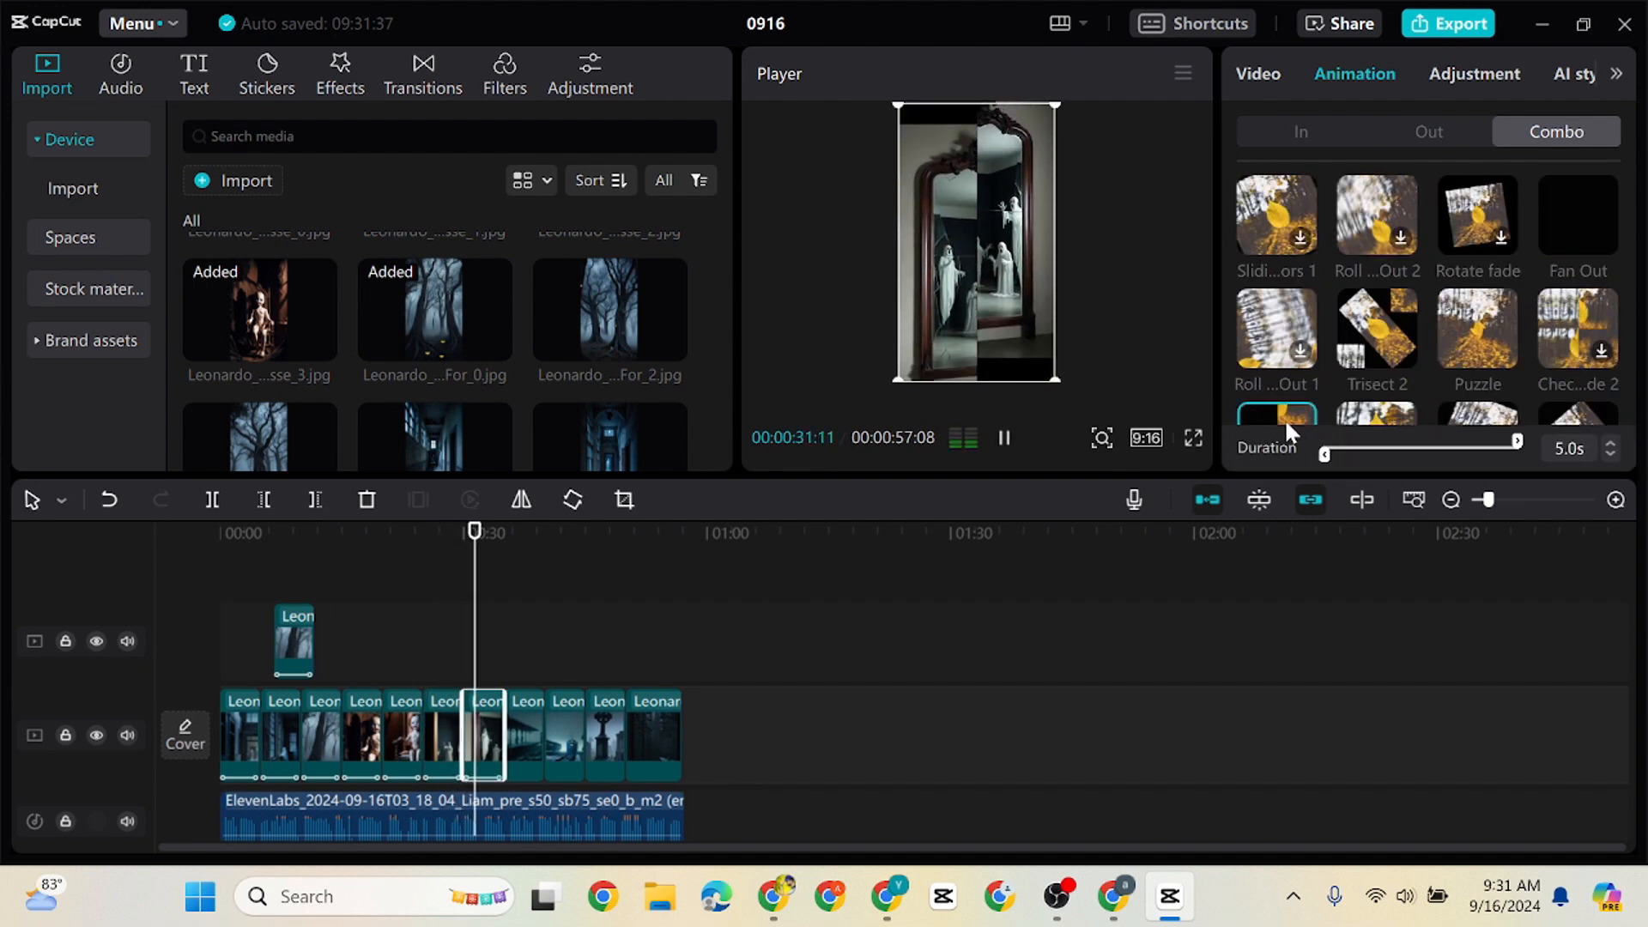
left_click(526, 737)
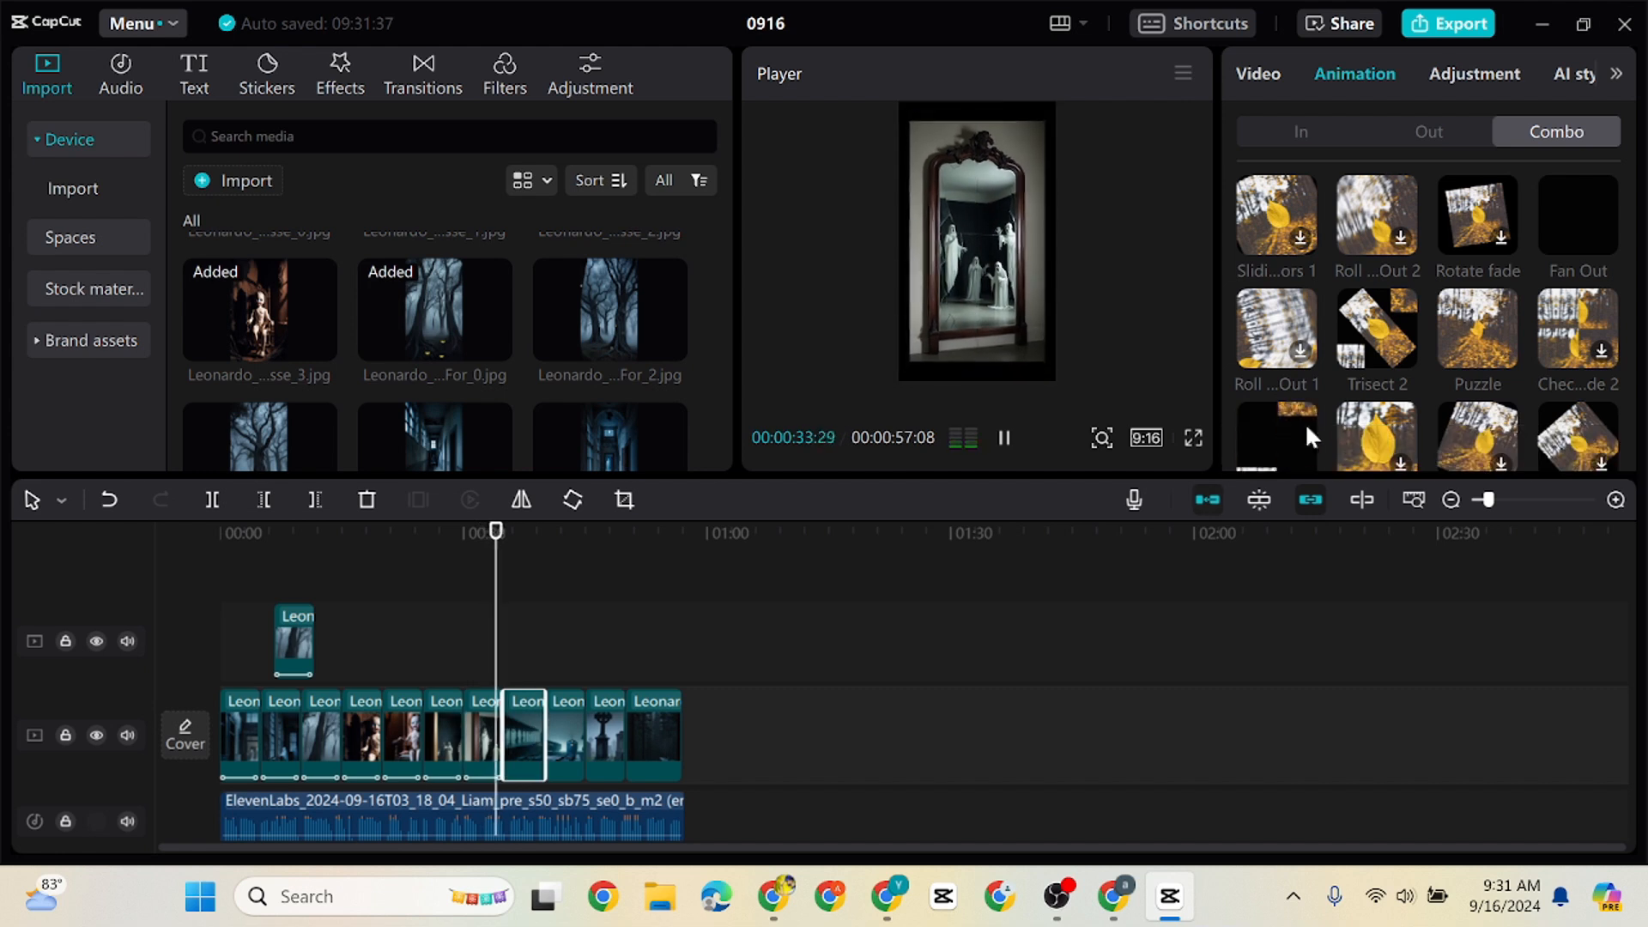
left_click(1578, 329)
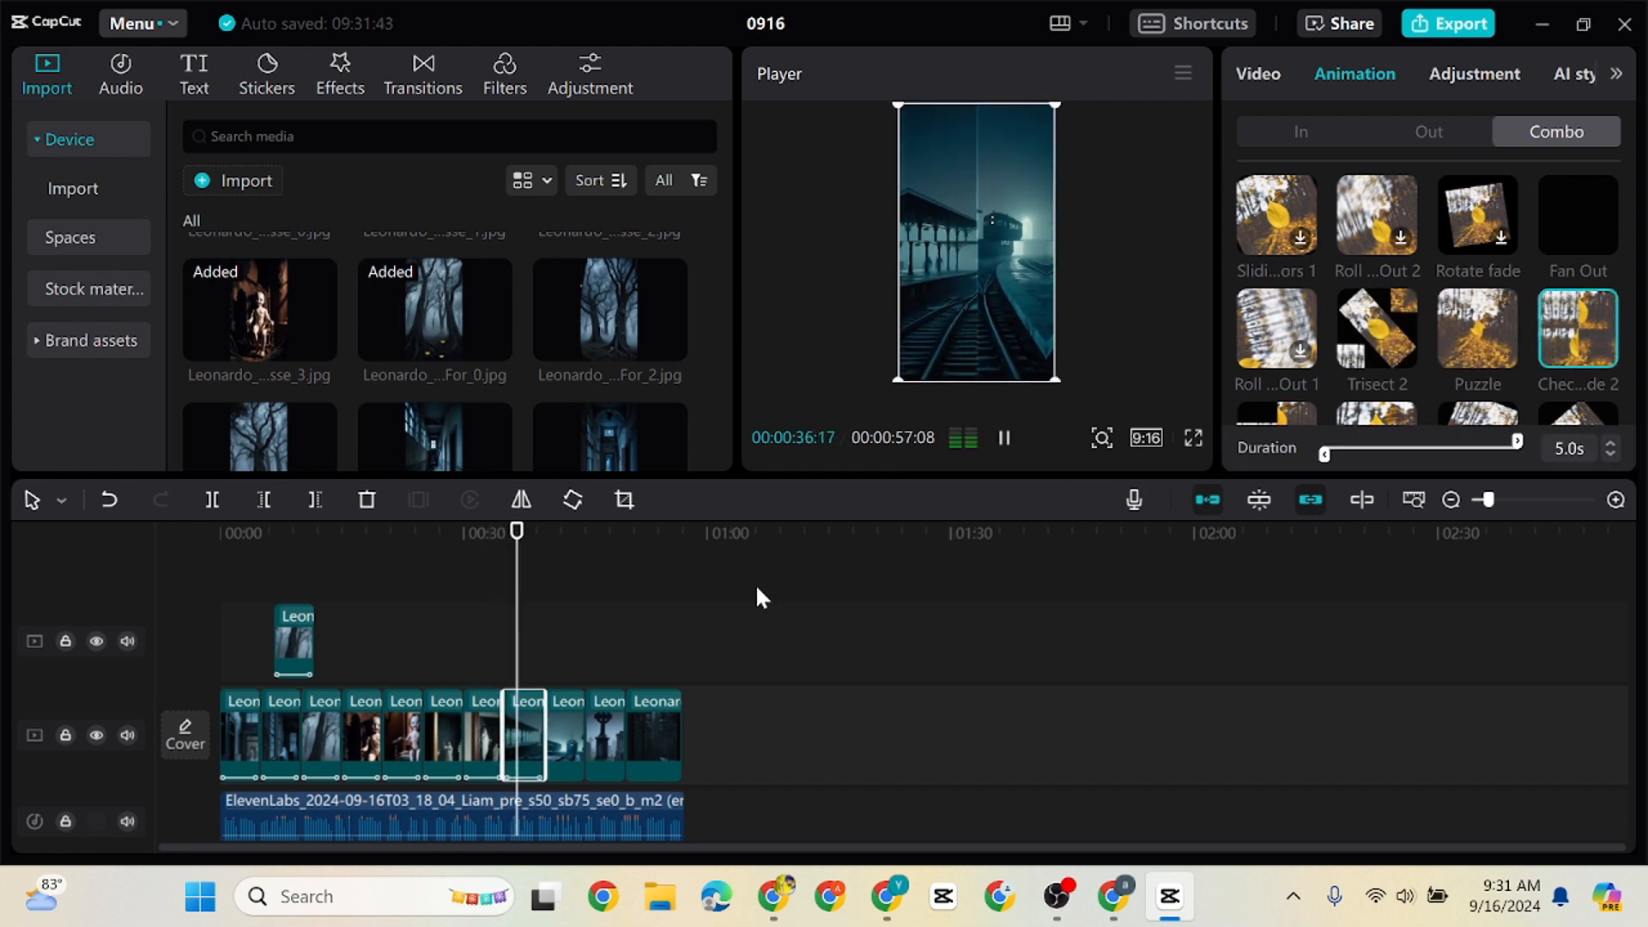
left_click(567, 736)
left_click(1377, 215)
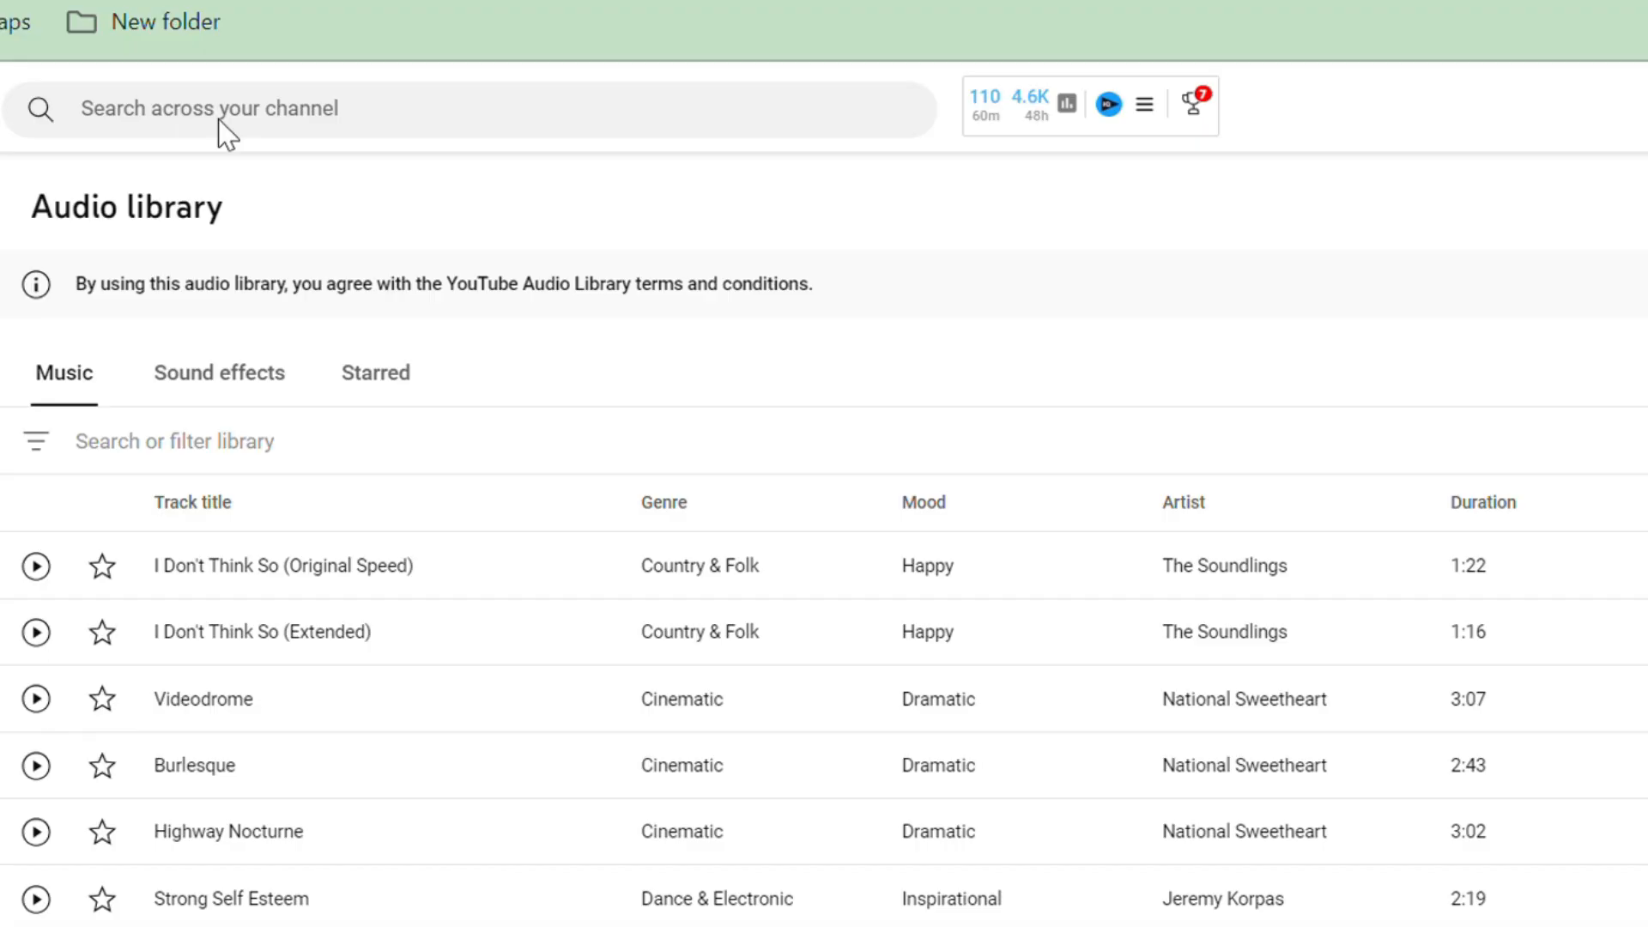
Switch to the YouTube Audio Library, filter the music by "horror" and browse the matching tracks
left_click(235, 465)
type("horro")
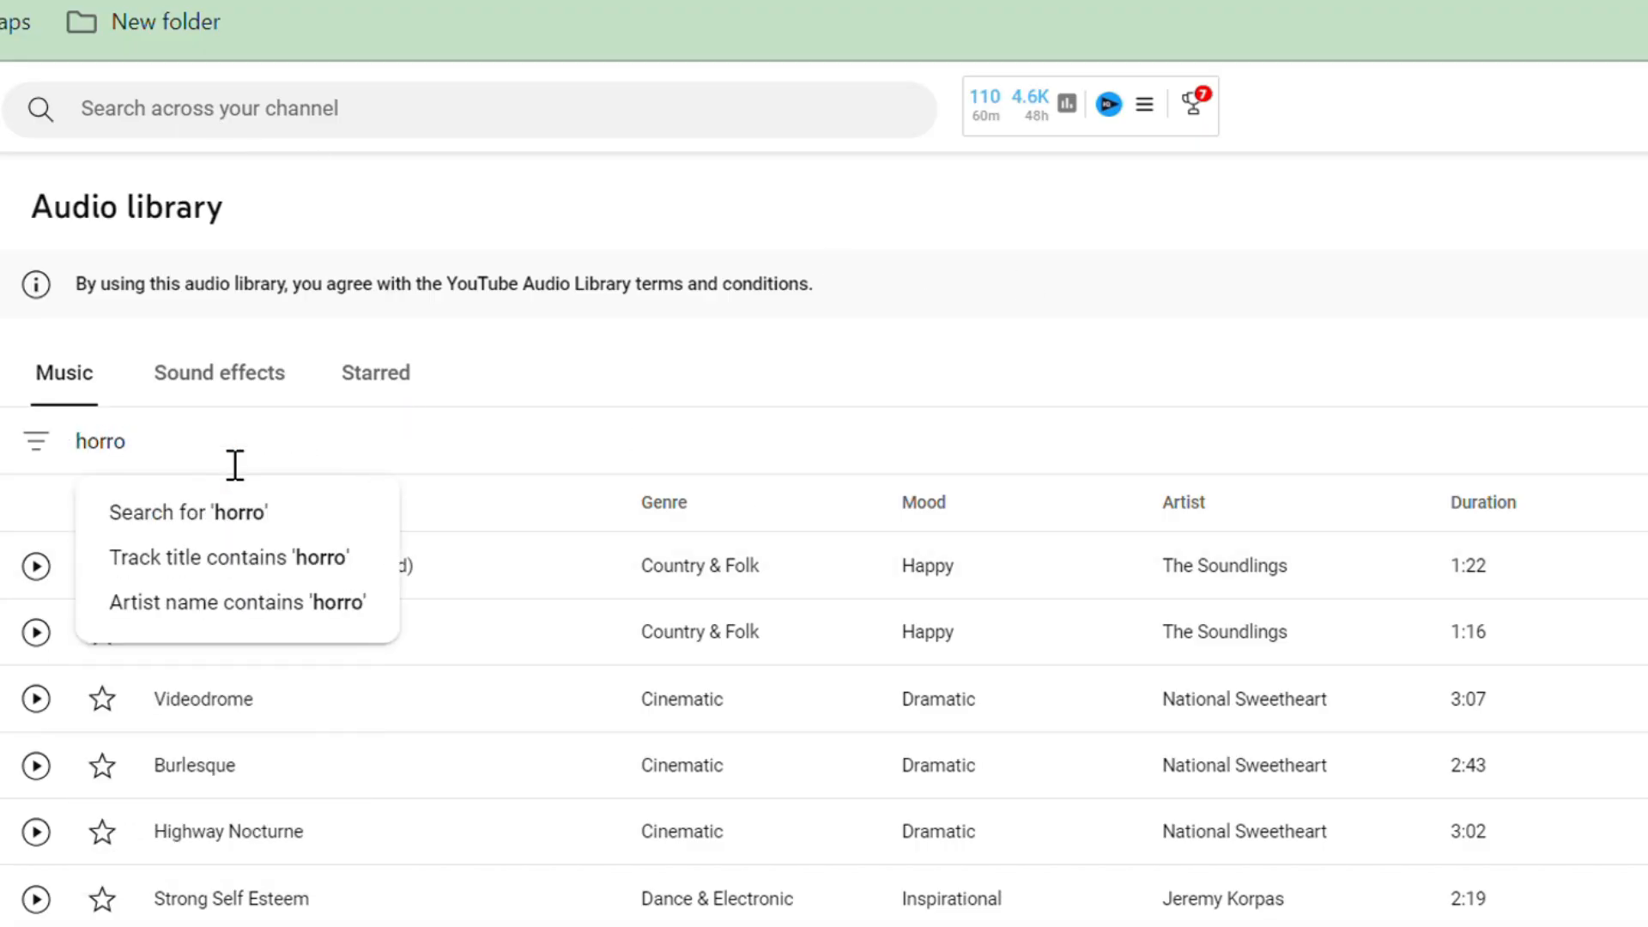
type("r")
key("Return")
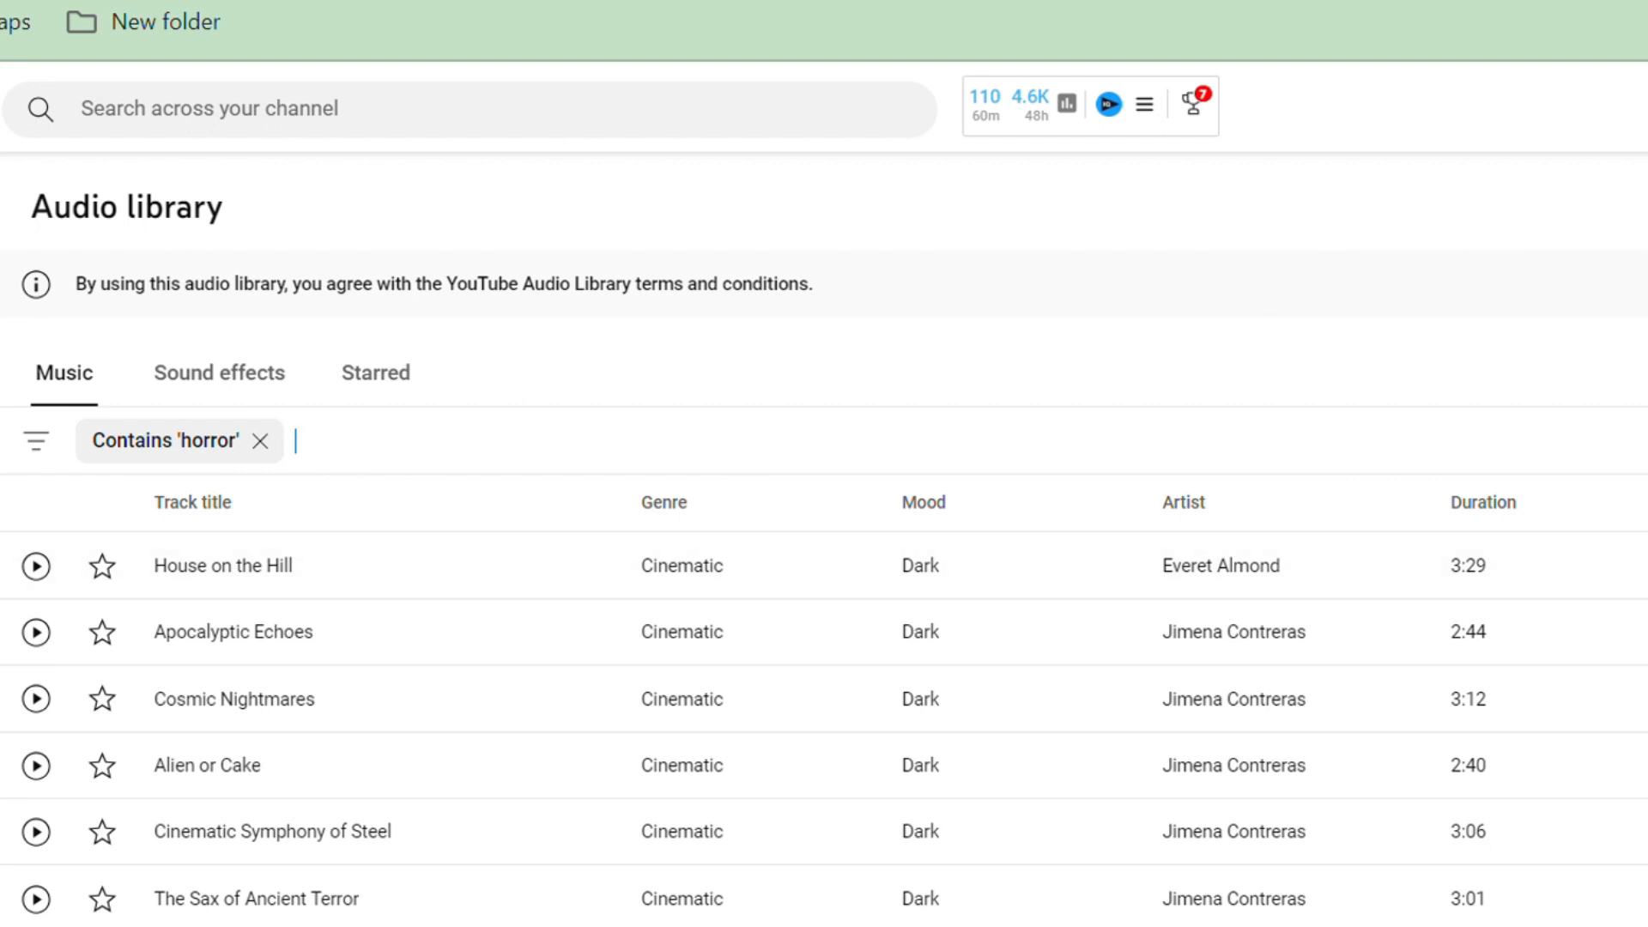
scroll(824, 549, "down", 9)
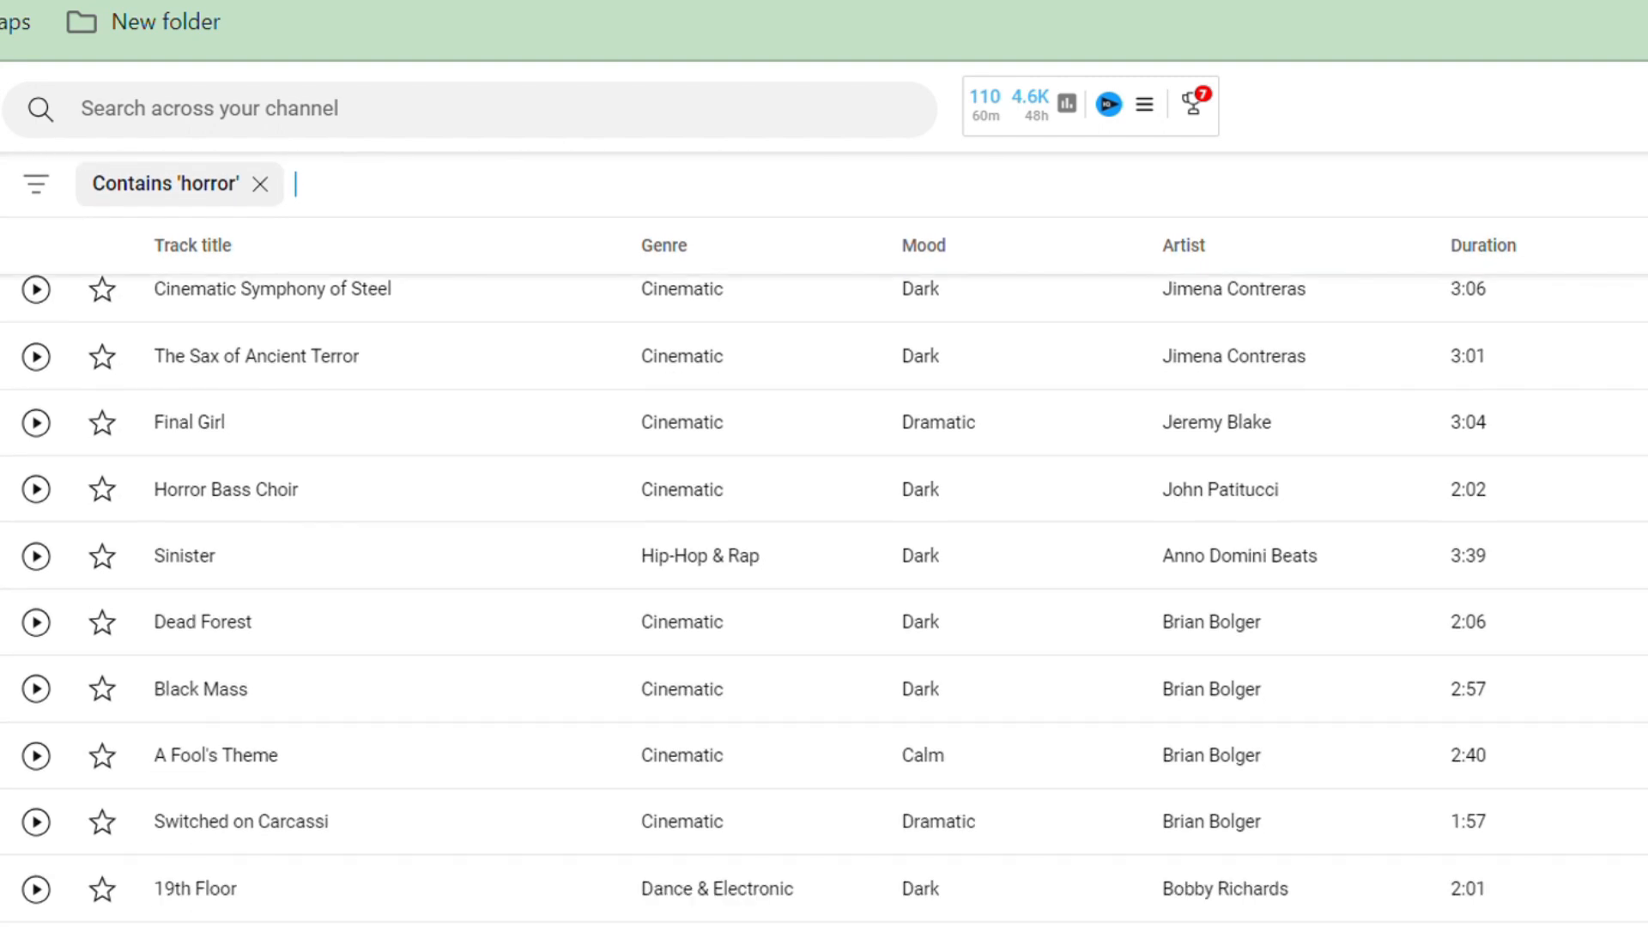
scroll(825, 597, "down", 7)
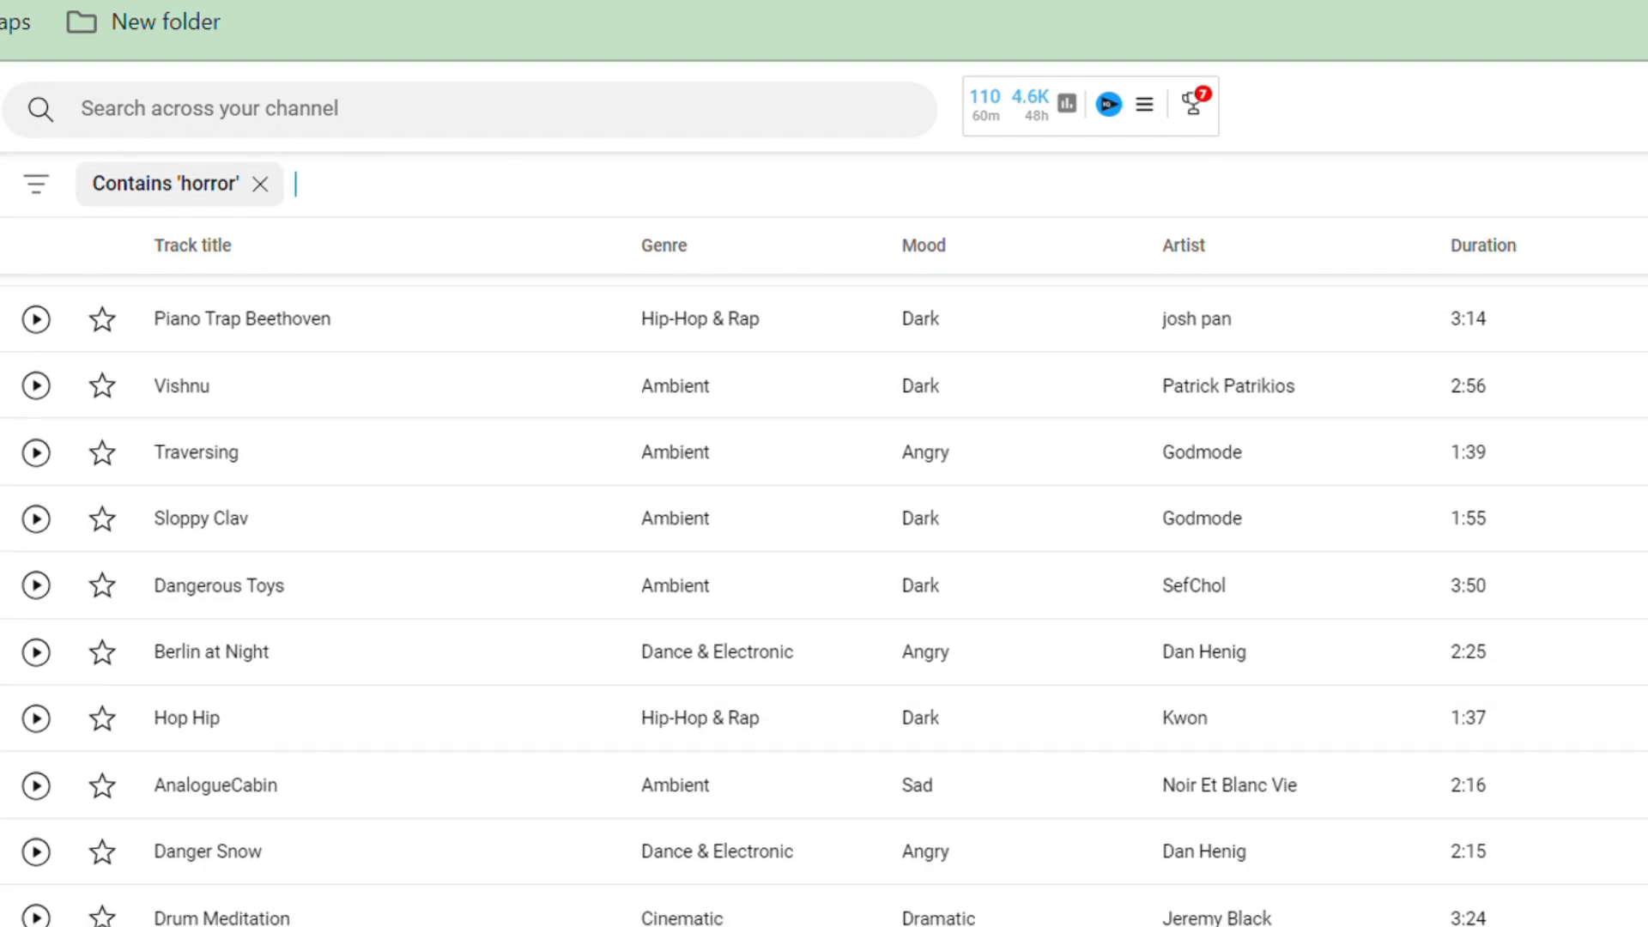
scroll(824, 597, "down", 2)
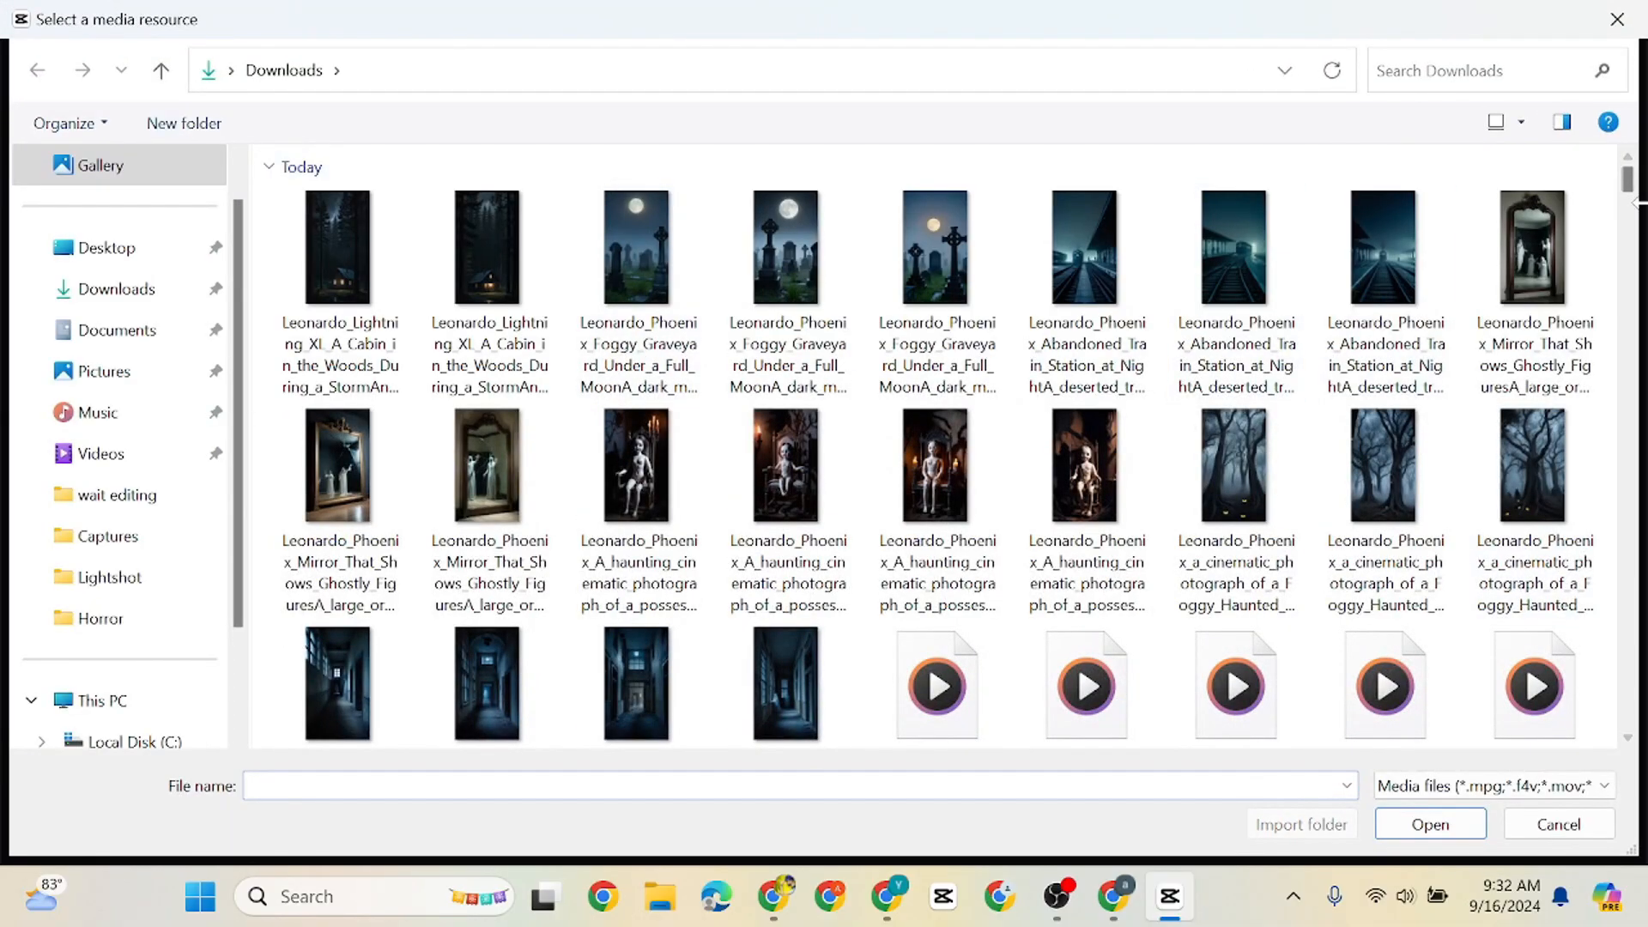
Import the downloaded music from Downloads into CapCut, placing Cosmic Nightmares under the voice-over from the start at a volume of -6.4 dB
scroll(1634, 197, "down", 5)
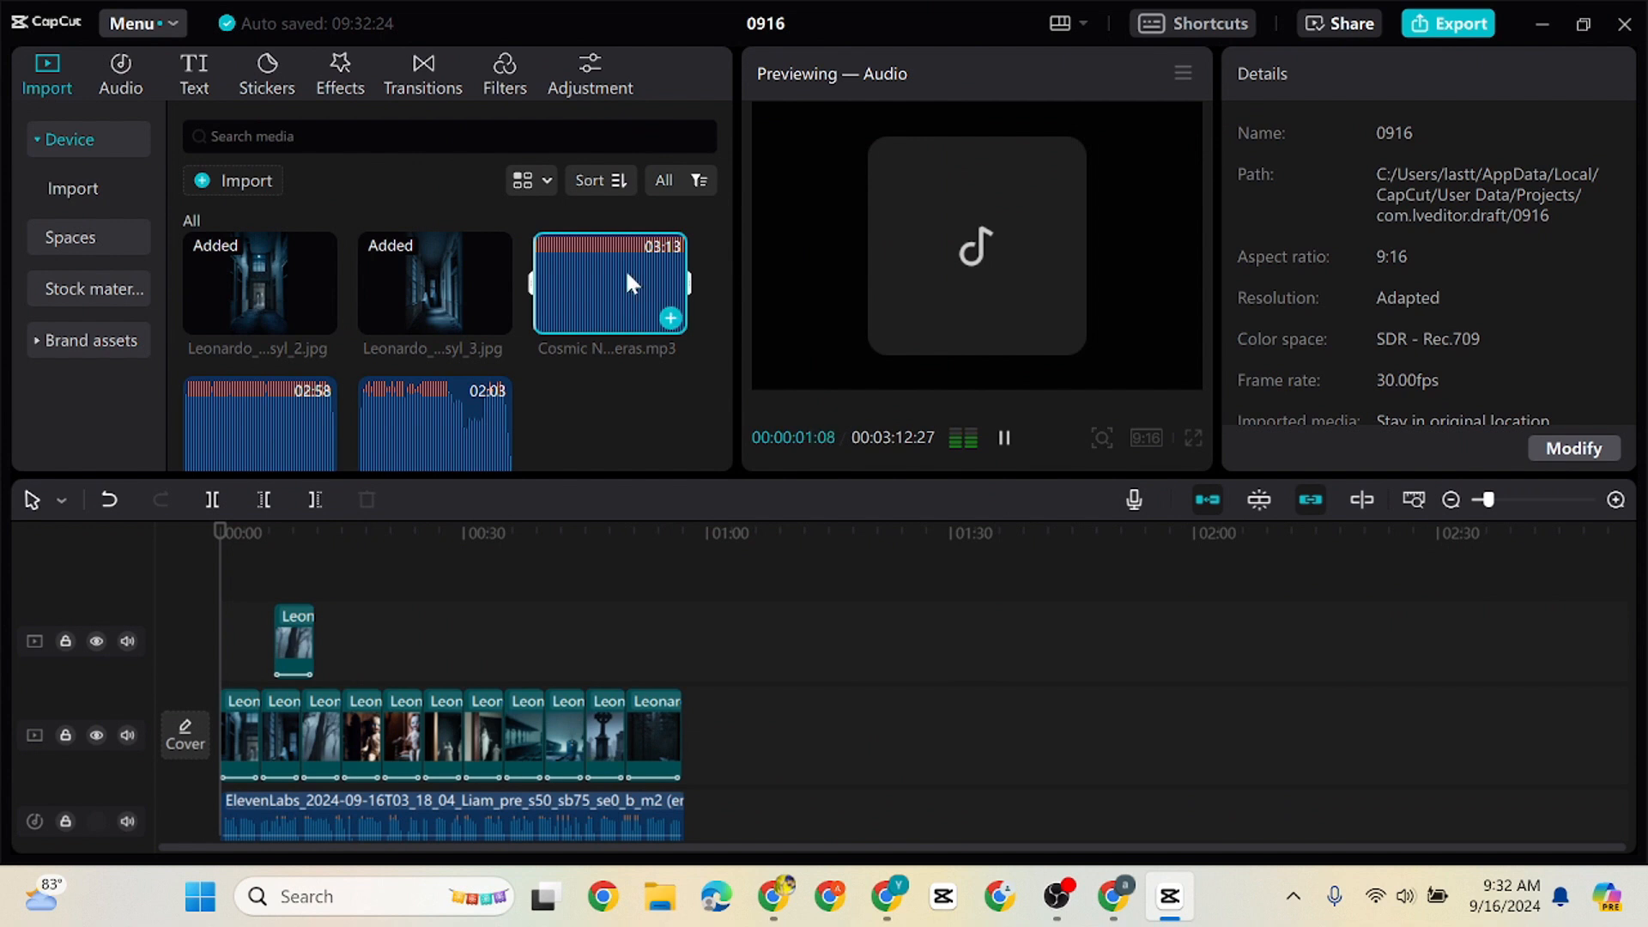
left_click_drag(625, 273, 219, 815)
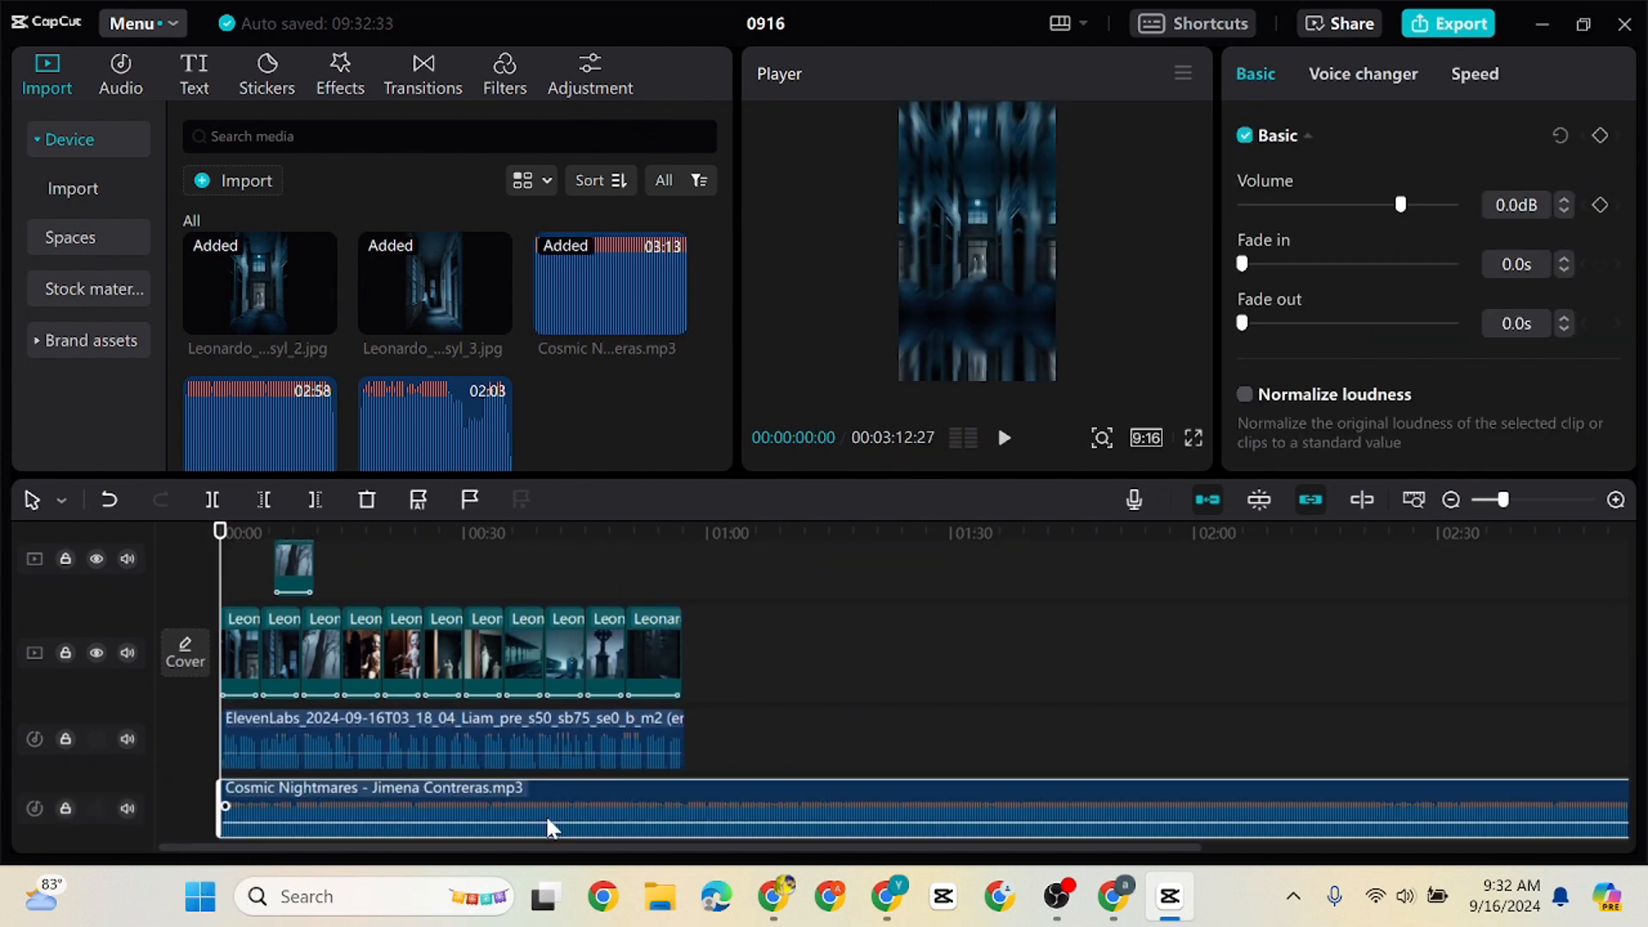
left_click_drag(551, 822, 545, 826)
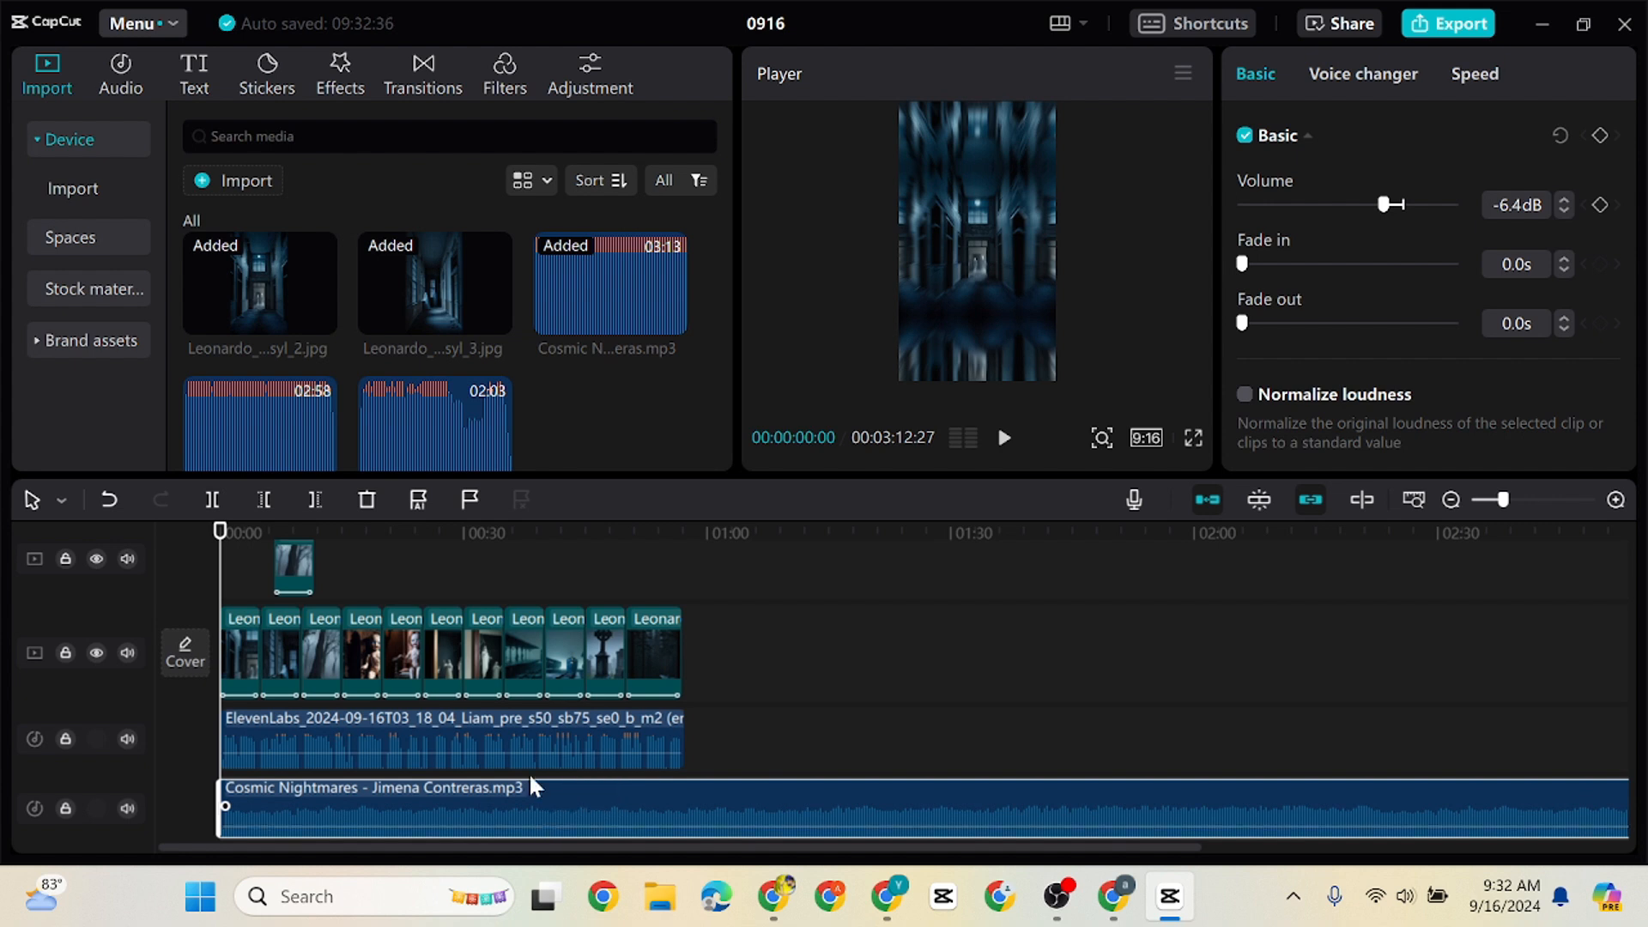
Play about the first 11 seconds with the background music and trim Cosmic Nightmares to the end of the voice-over
left_click(1004, 440)
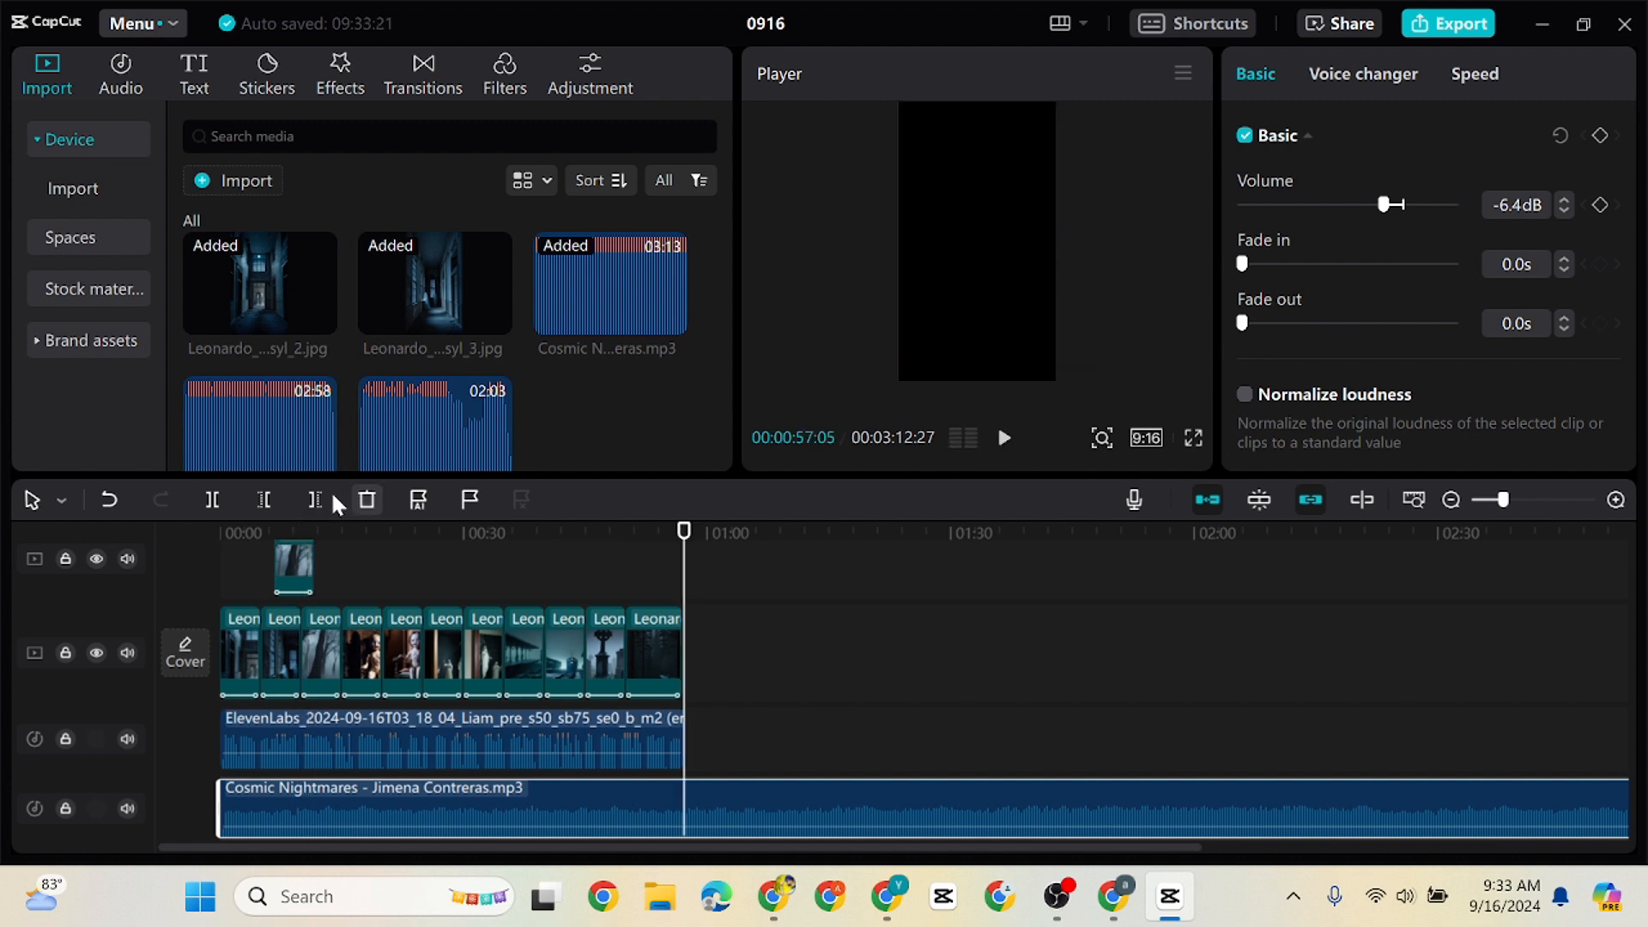
left_click(325, 499)
left_click_drag(684, 544, 64, 580)
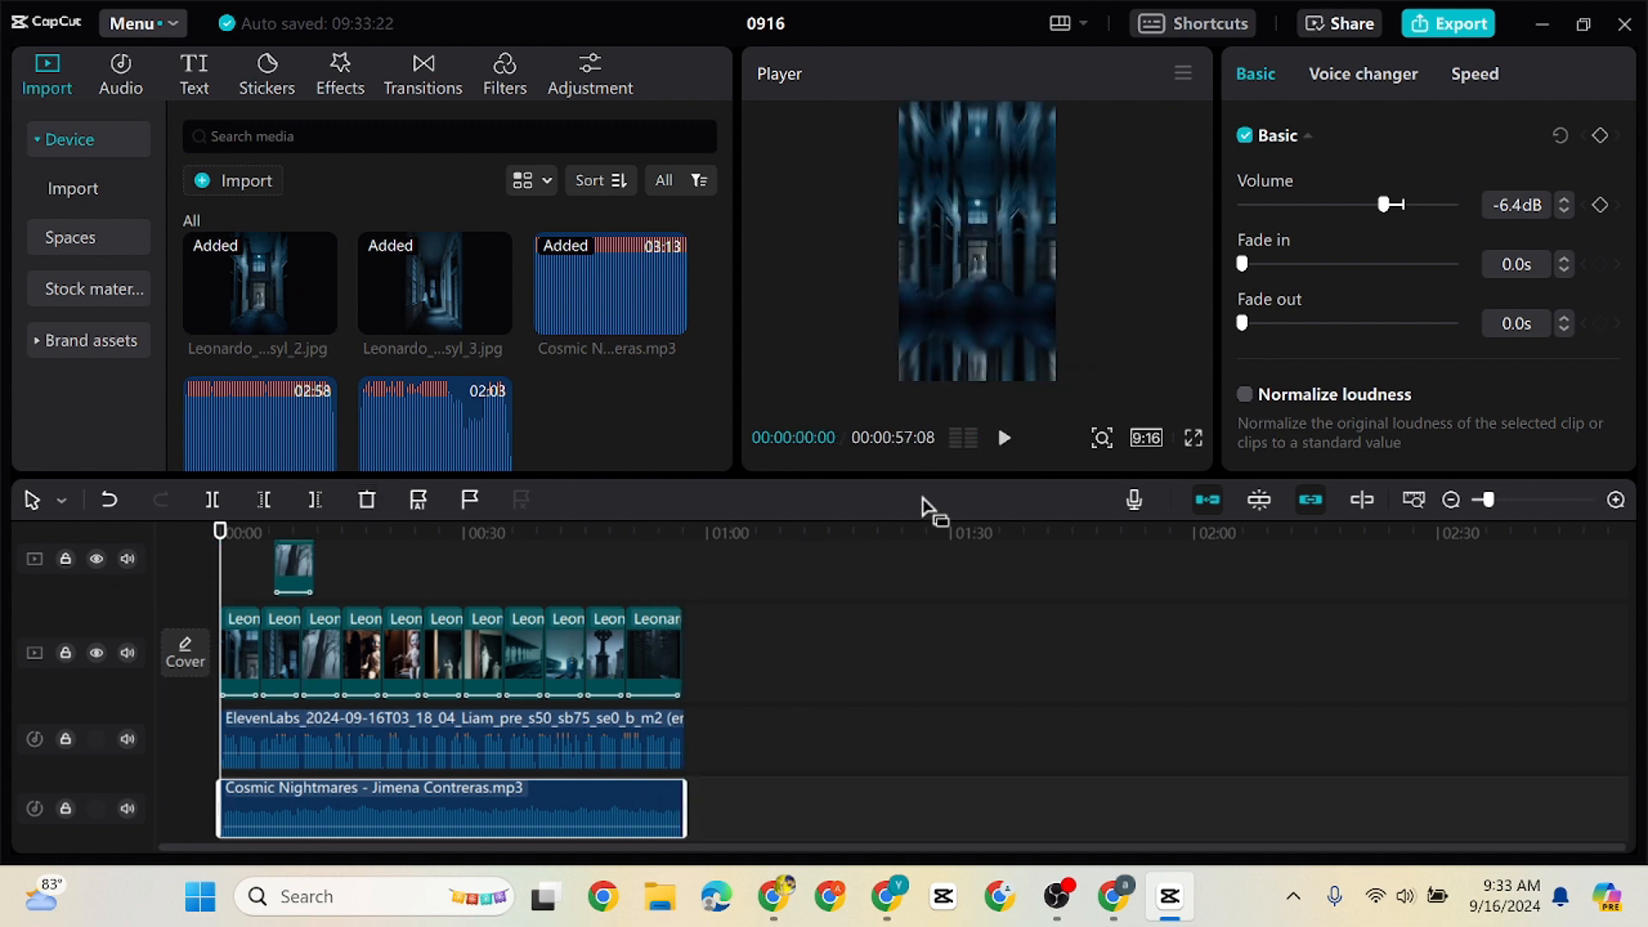
Generate English auto captions for the video with current captions cleared
left_click(196, 70)
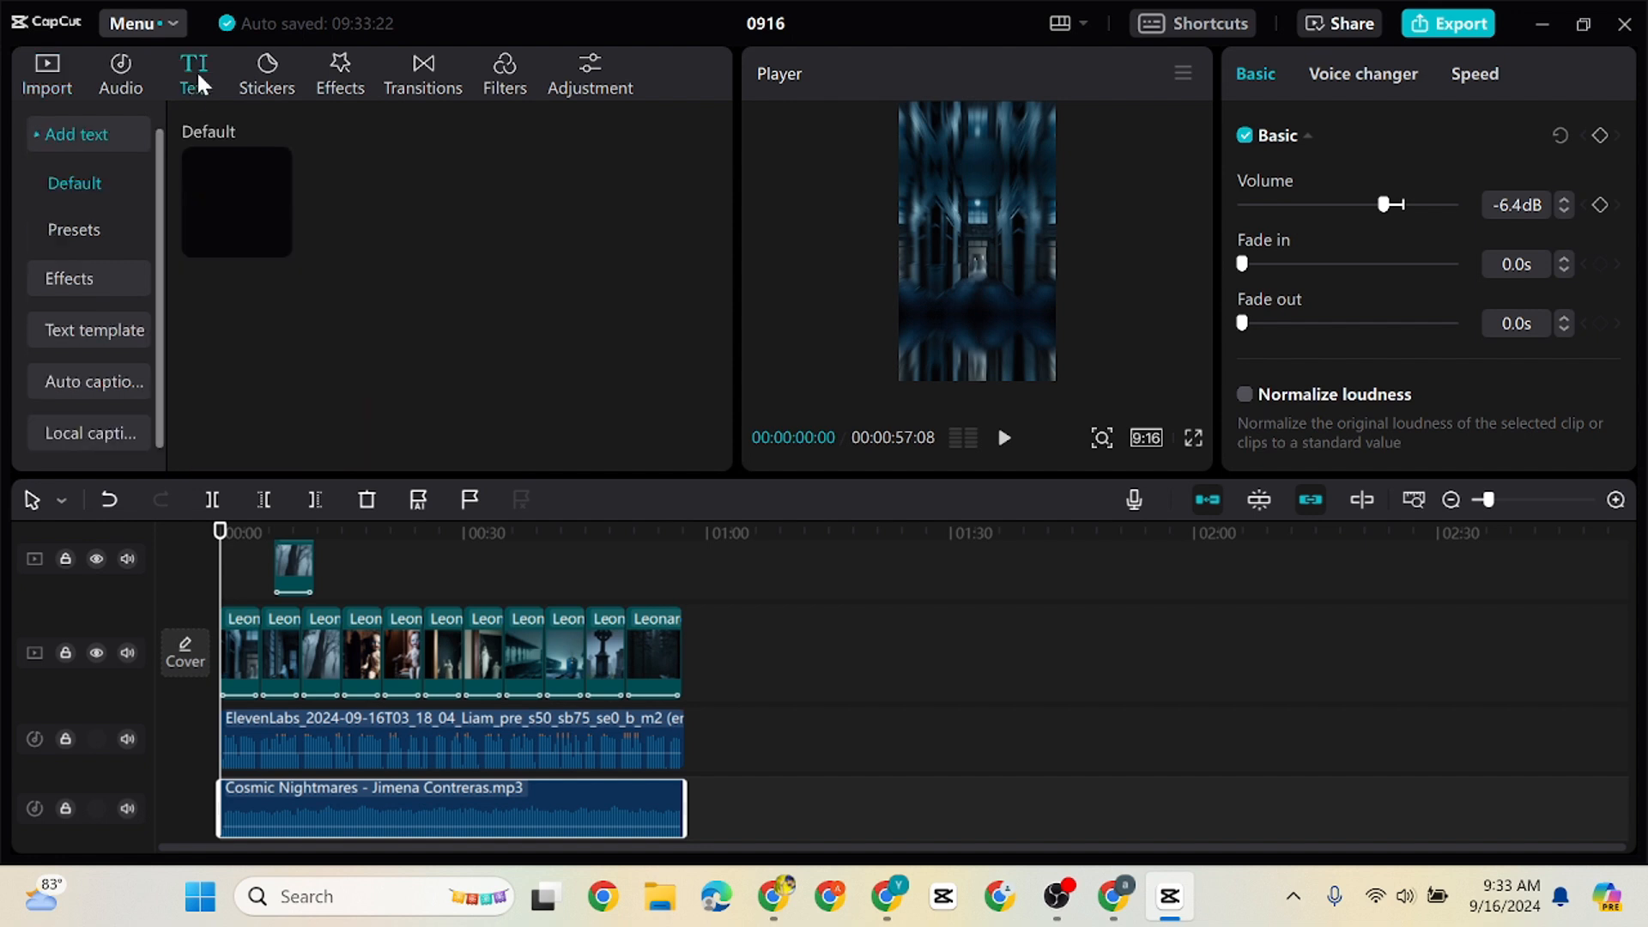
left_click(96, 383)
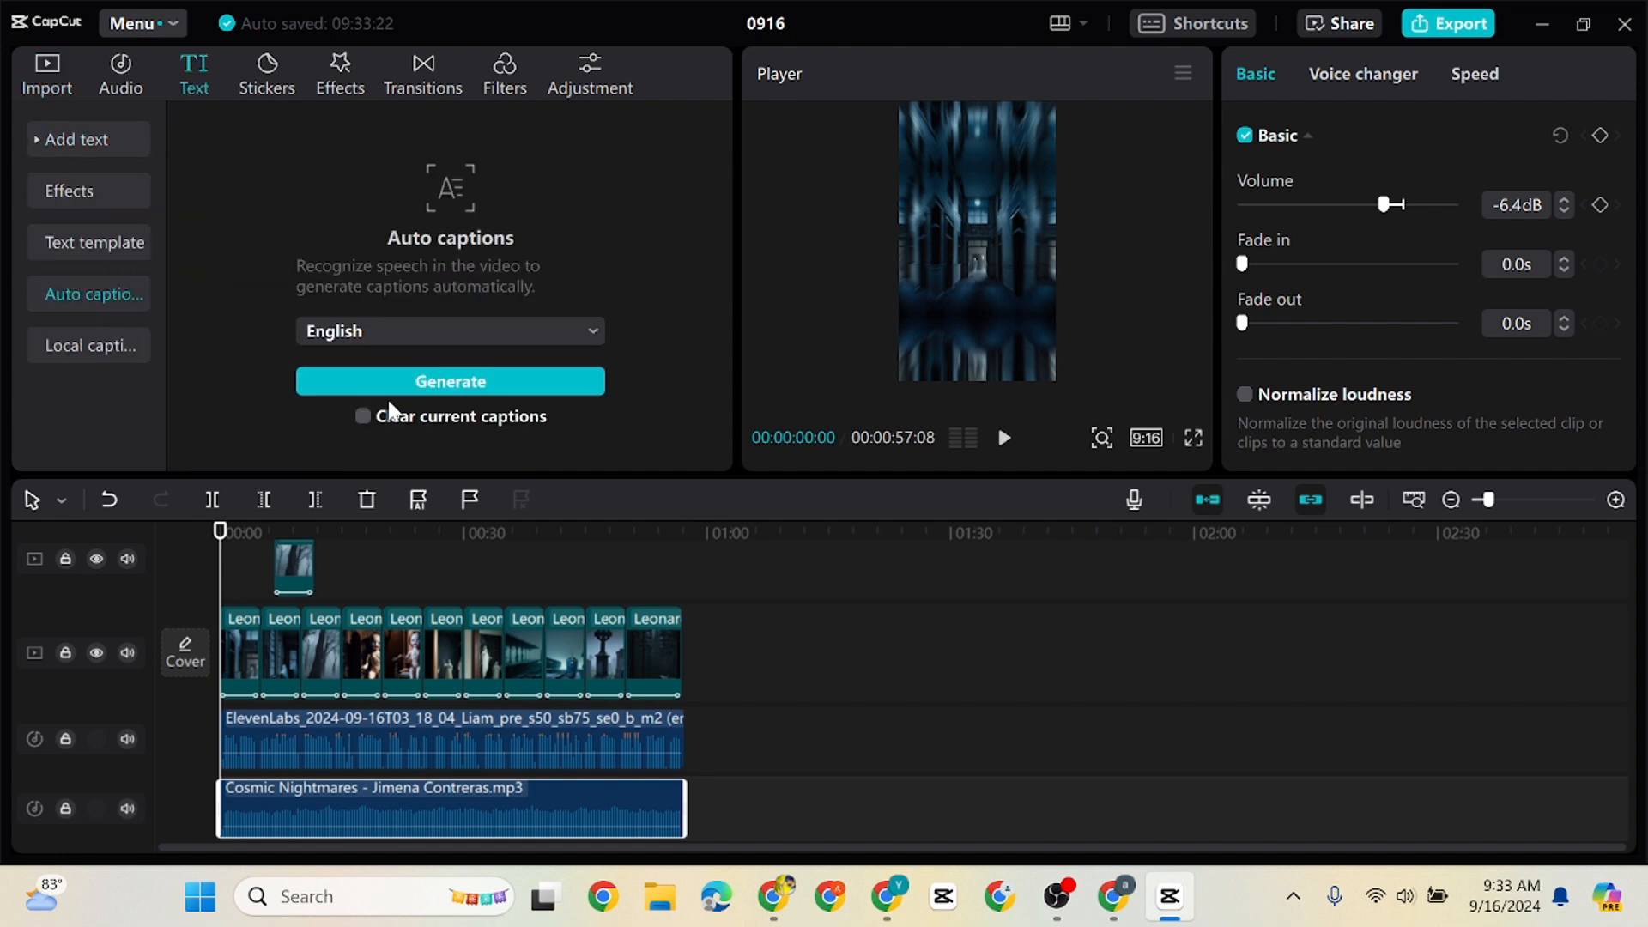
left_click(363, 415)
left_click(419, 374)
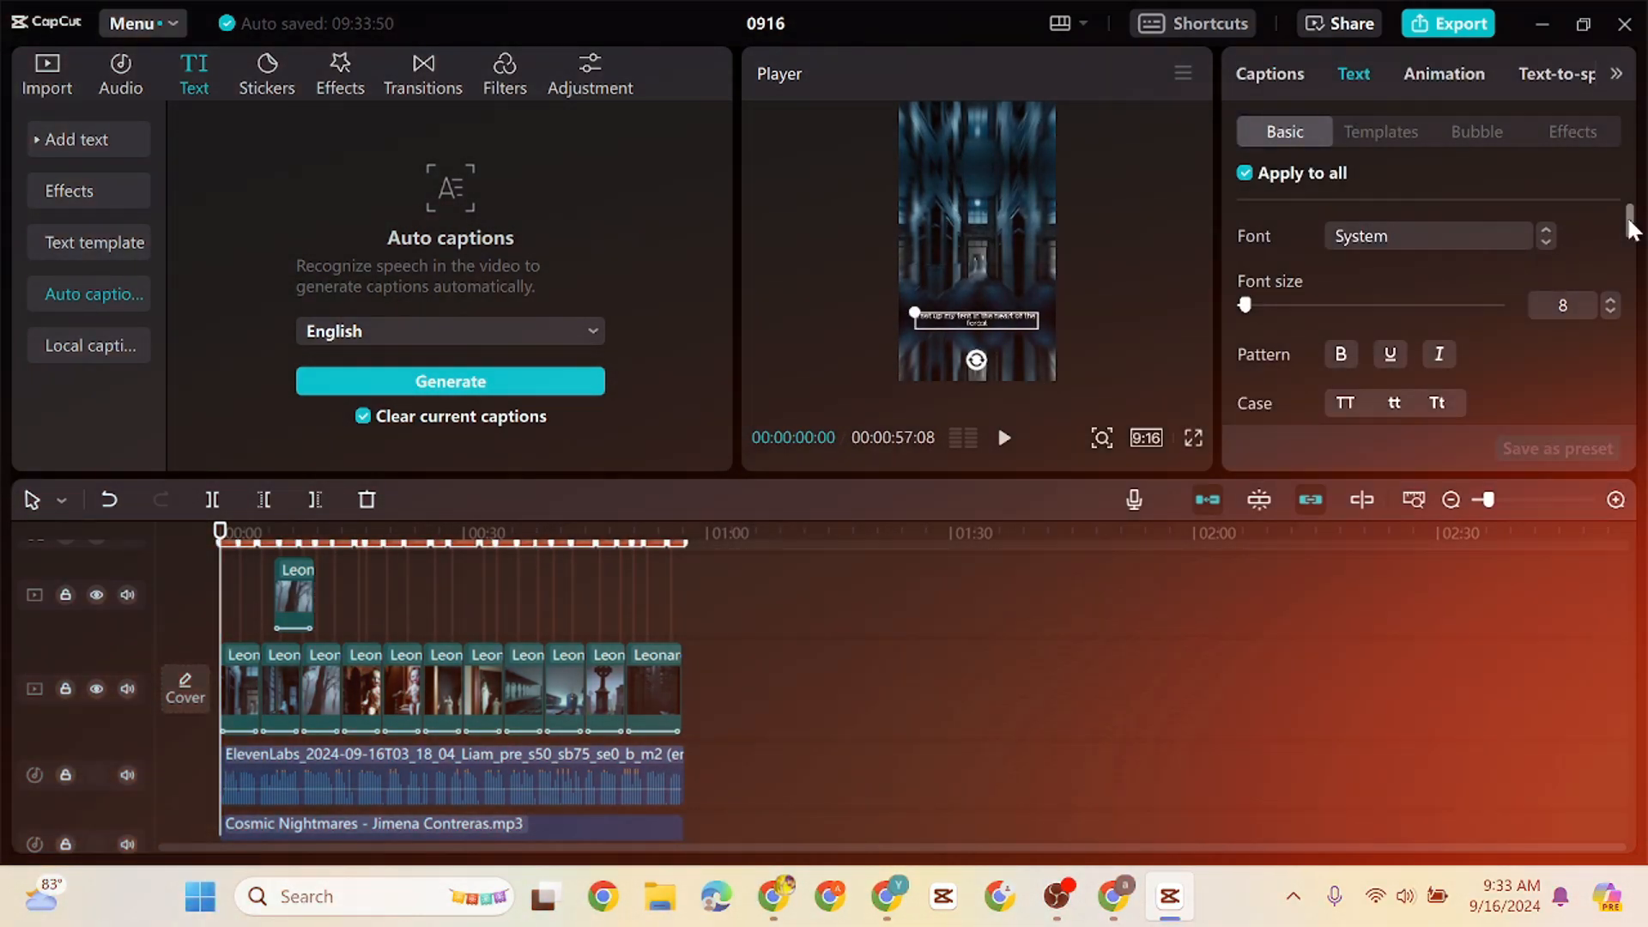
Cycle through the fonts for all captions up to BarlowCondensed-Black
mouse_move(1631, 228)
left_mouse_down()
mouse_move(1641, 273)
mouse_move(1643, 227)
left_mouse_up()
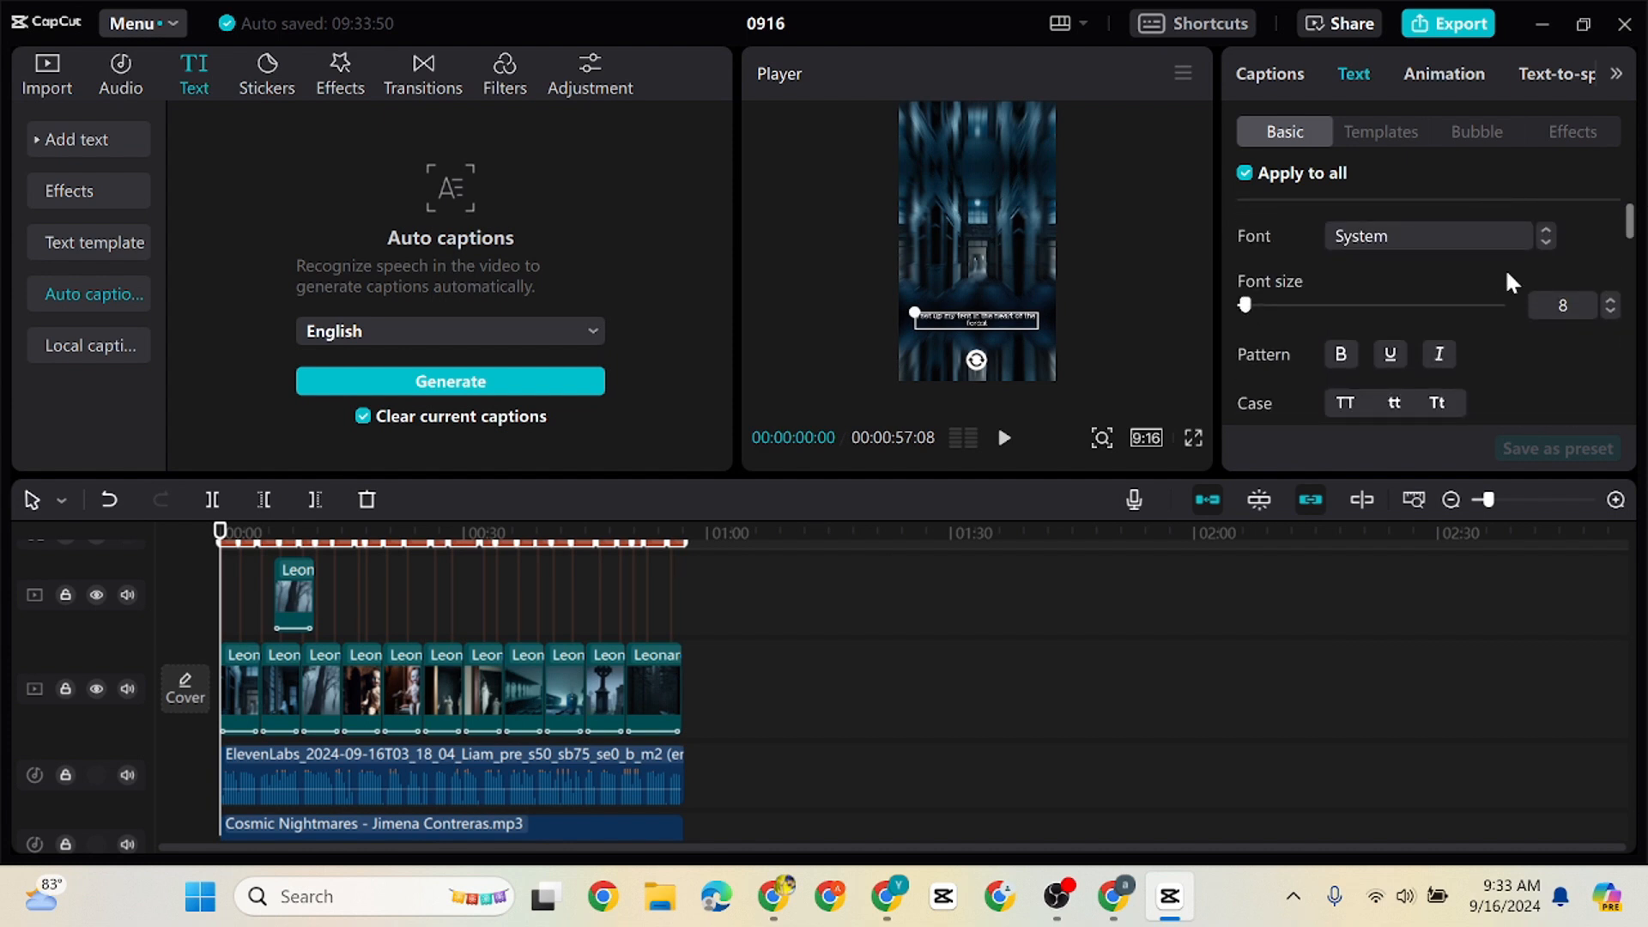
left_click(1550, 240)
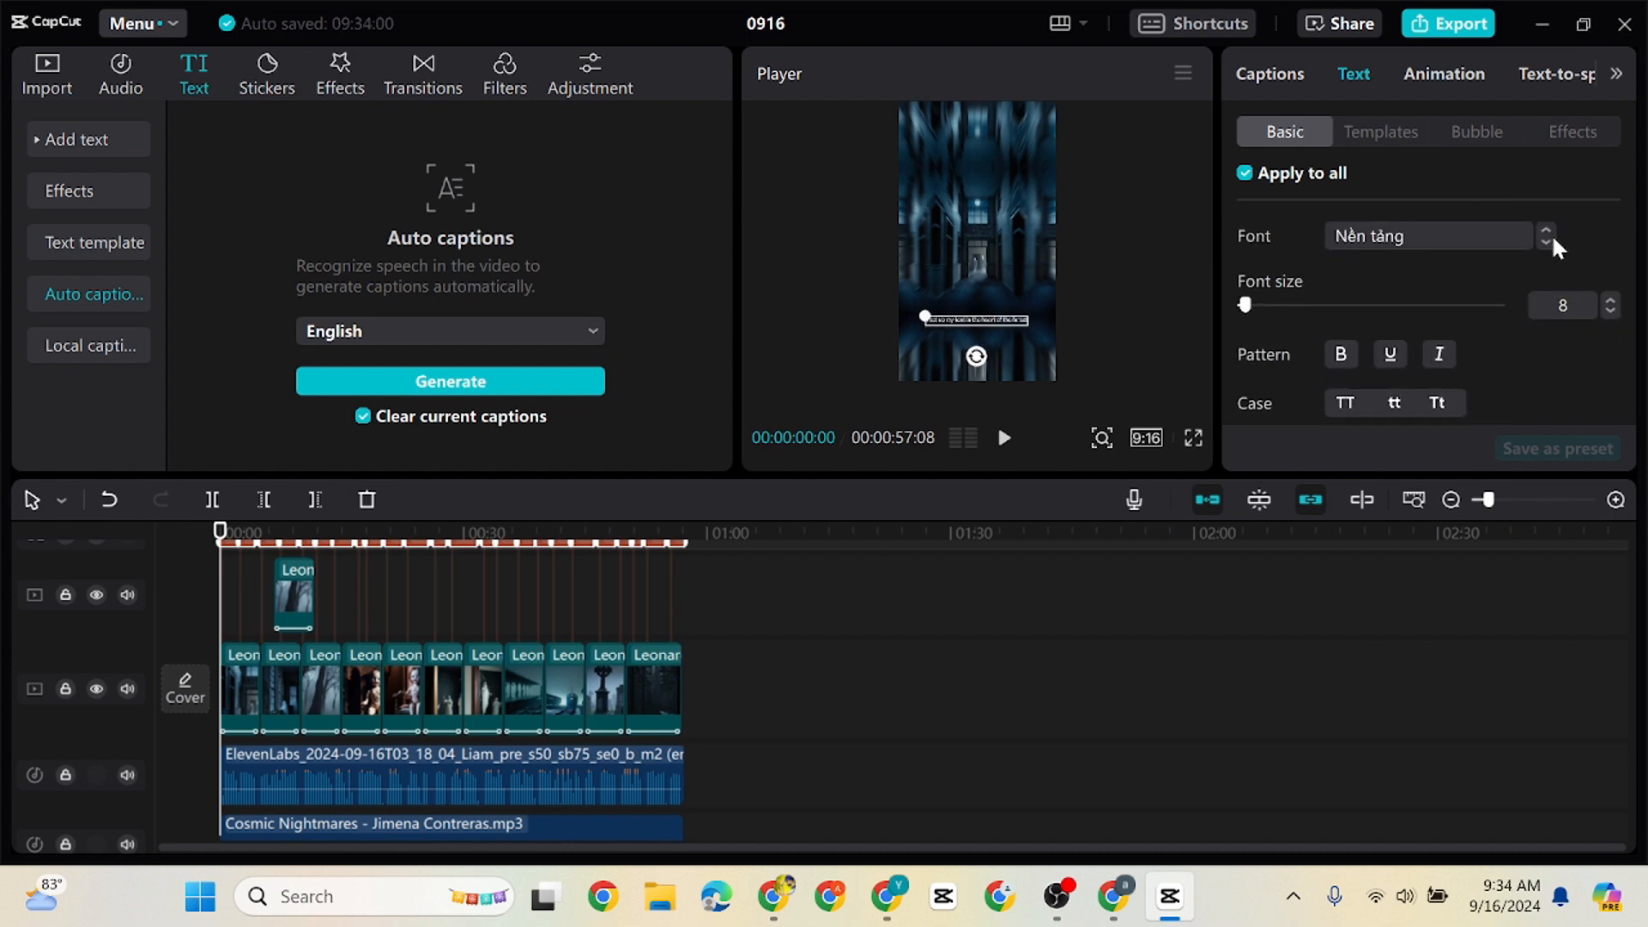
left_click(1551, 241)
left_click(1551, 241)
left_click(1551, 240)
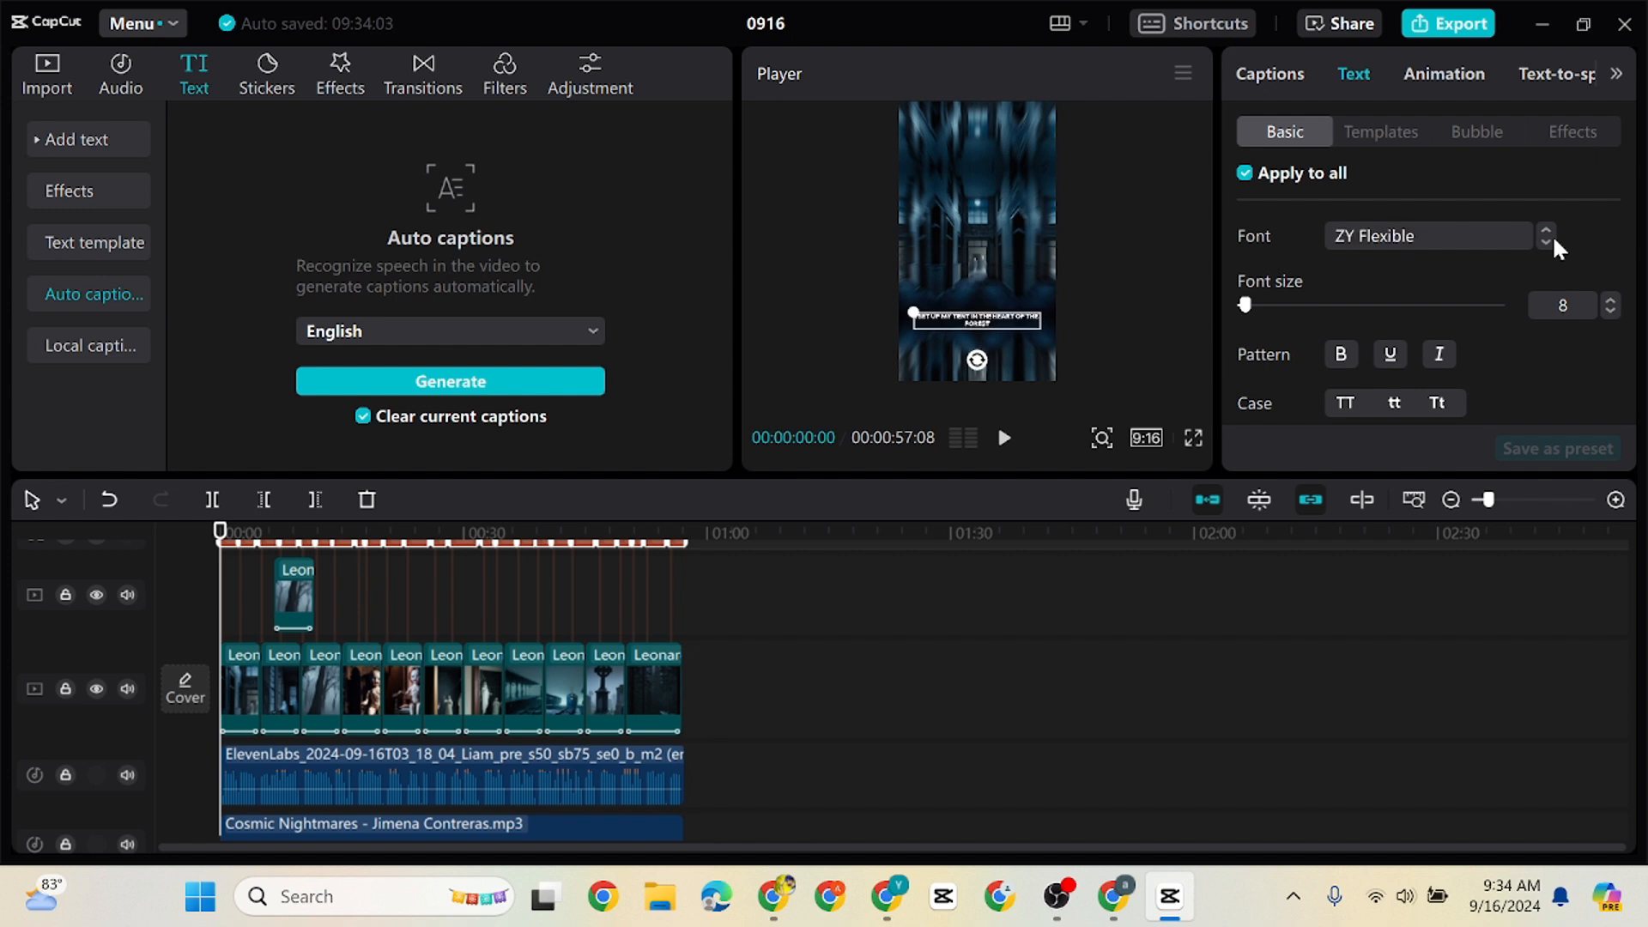
left_click(1550, 240)
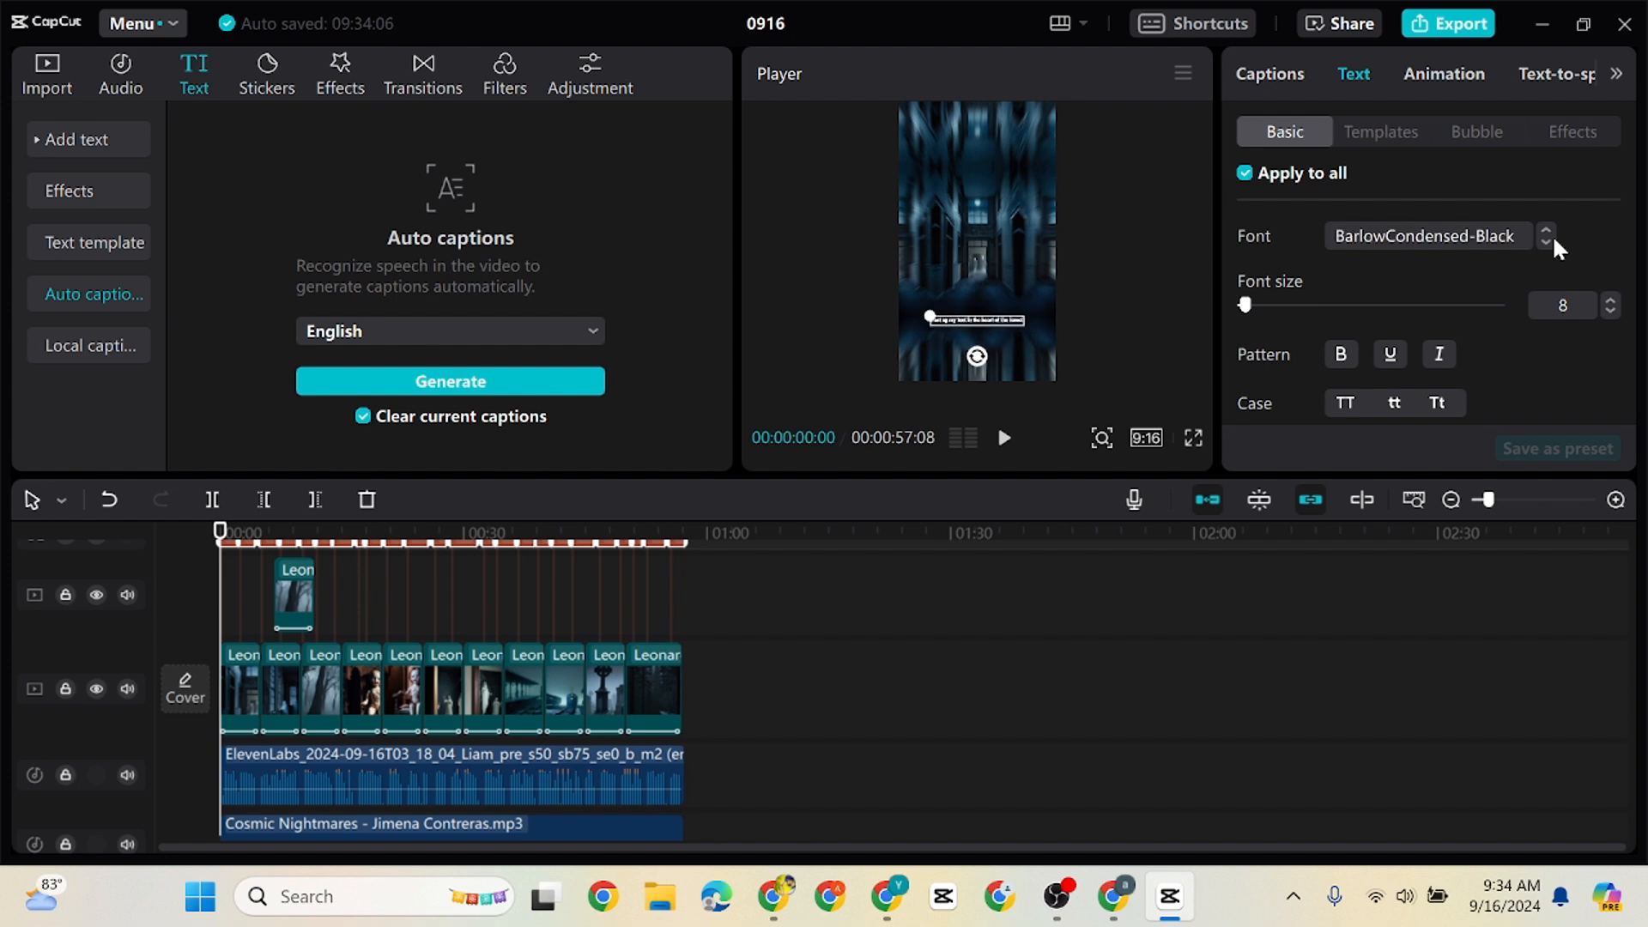
Change all captions to the ZY Elegant-Black font and give them a black stroke
left_click(1550, 241)
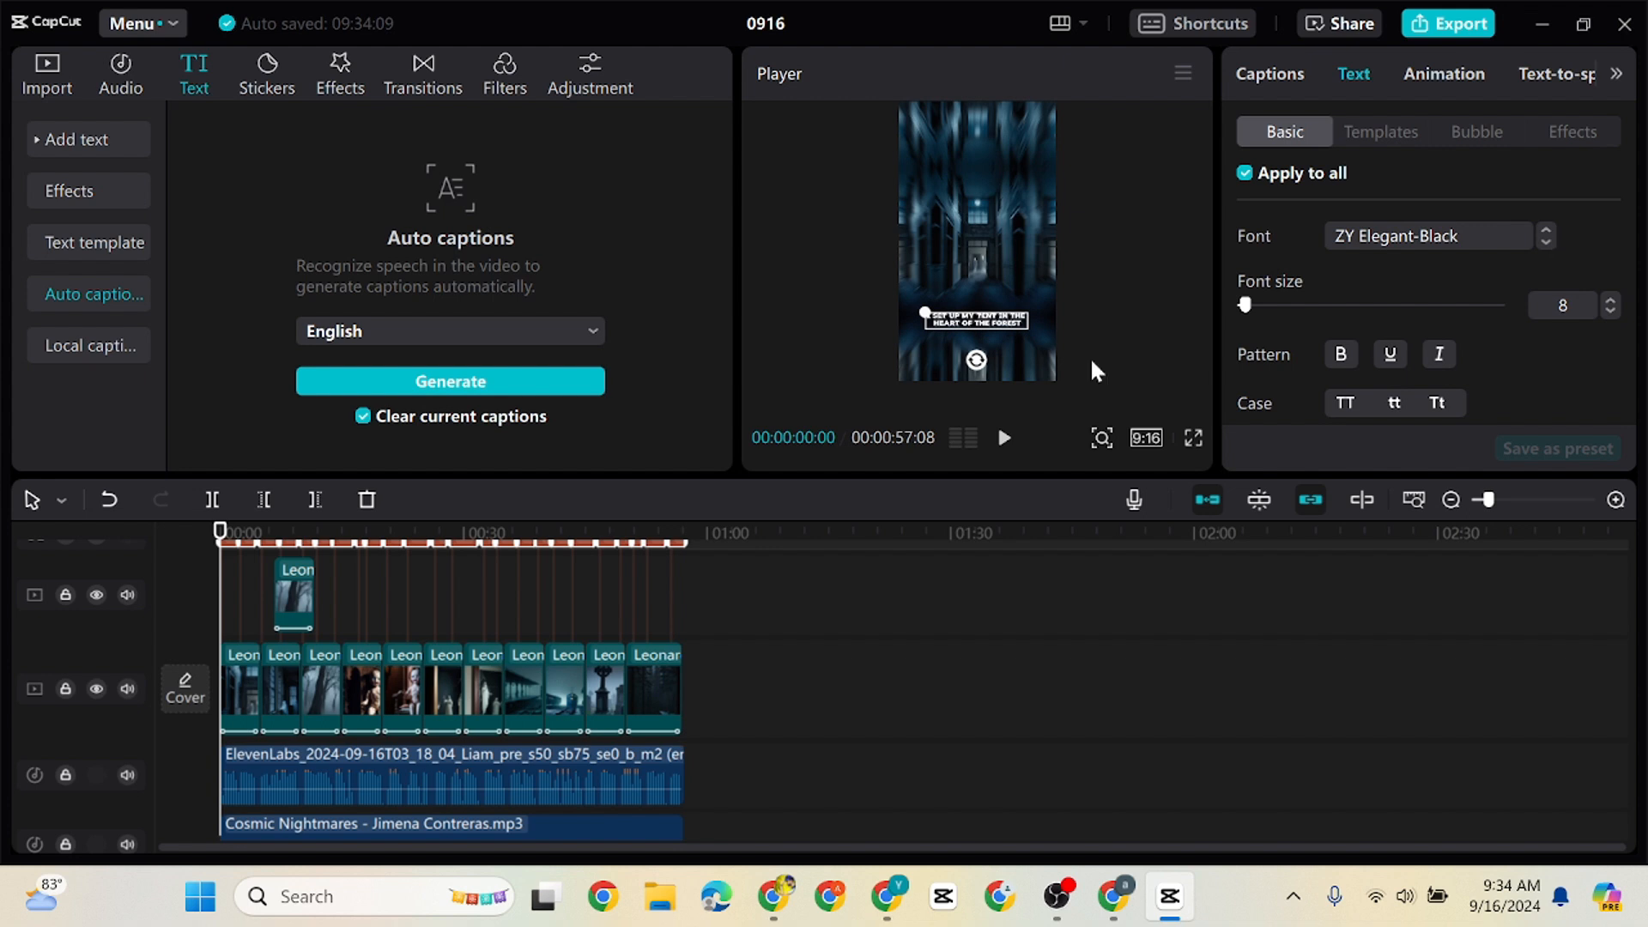
left_click_drag(1629, 224, 1631, 391)
left_click(1245, 338)
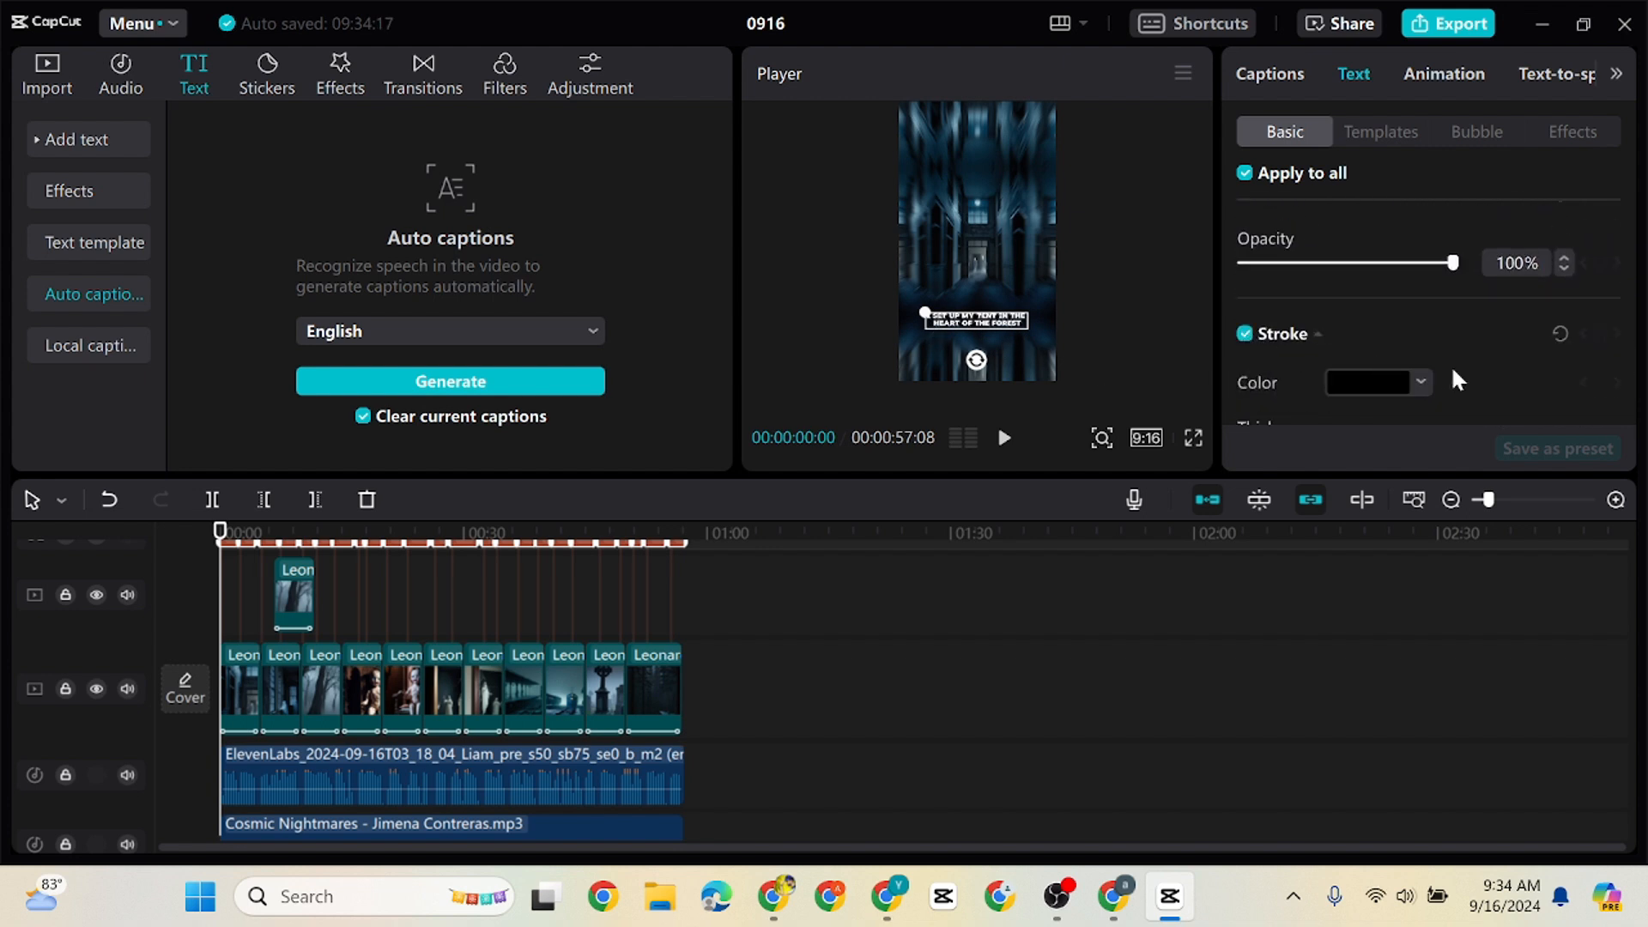
left_click(1377, 381)
left_click(1553, 417)
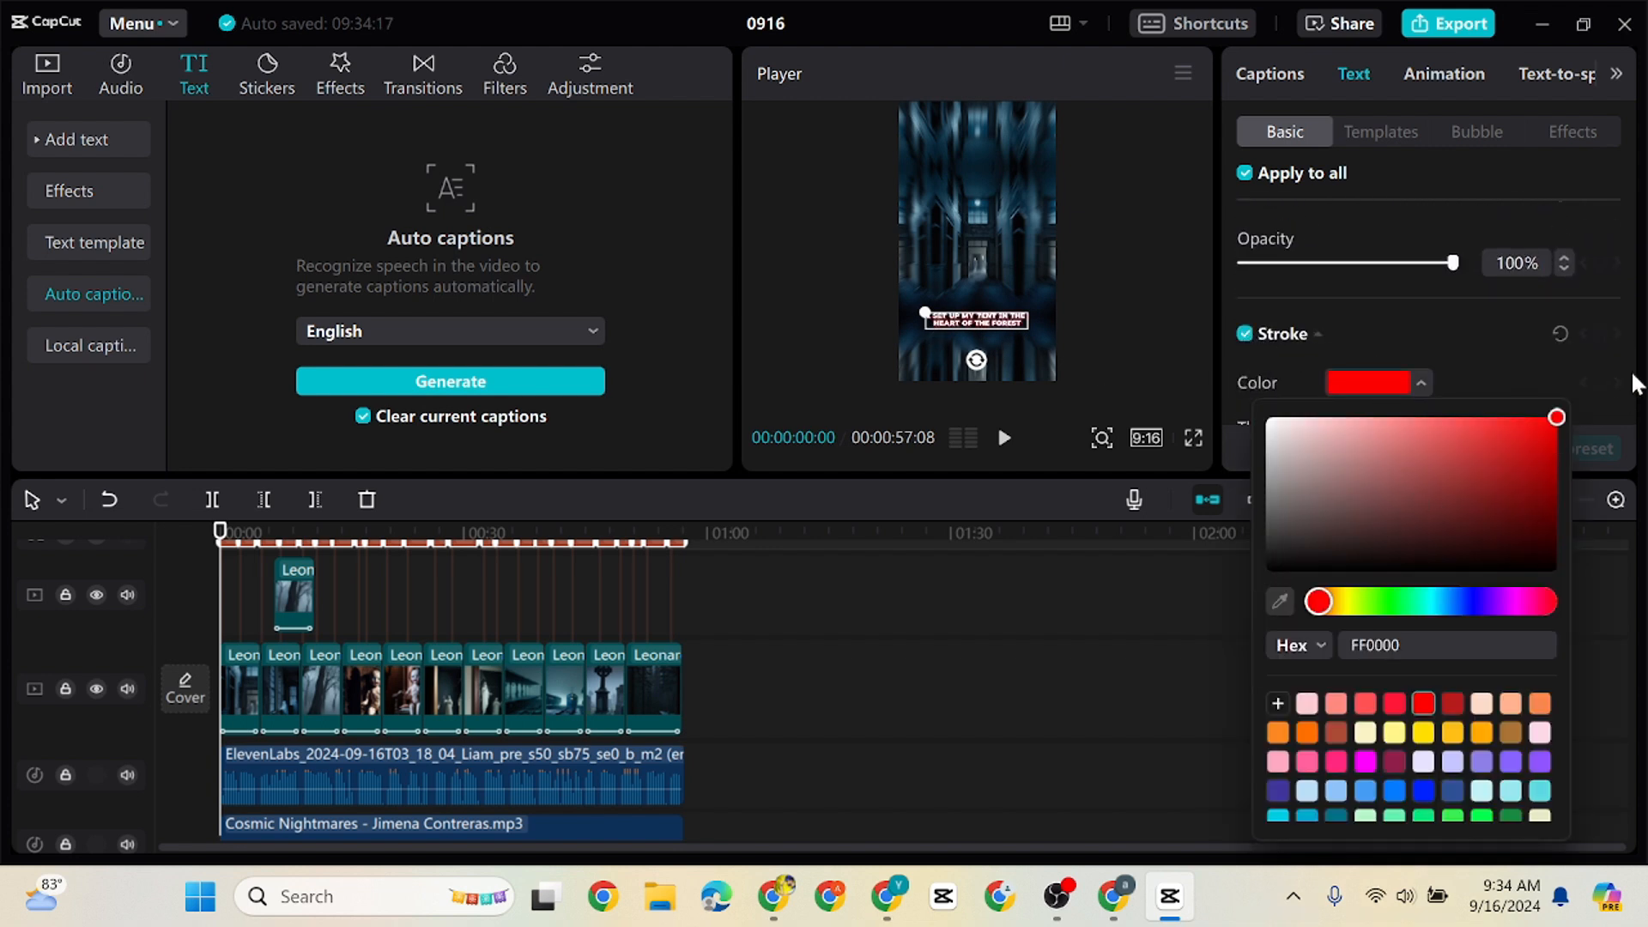
left_click(1495, 546)
left_click_drag(1495, 550, 1297, 566)
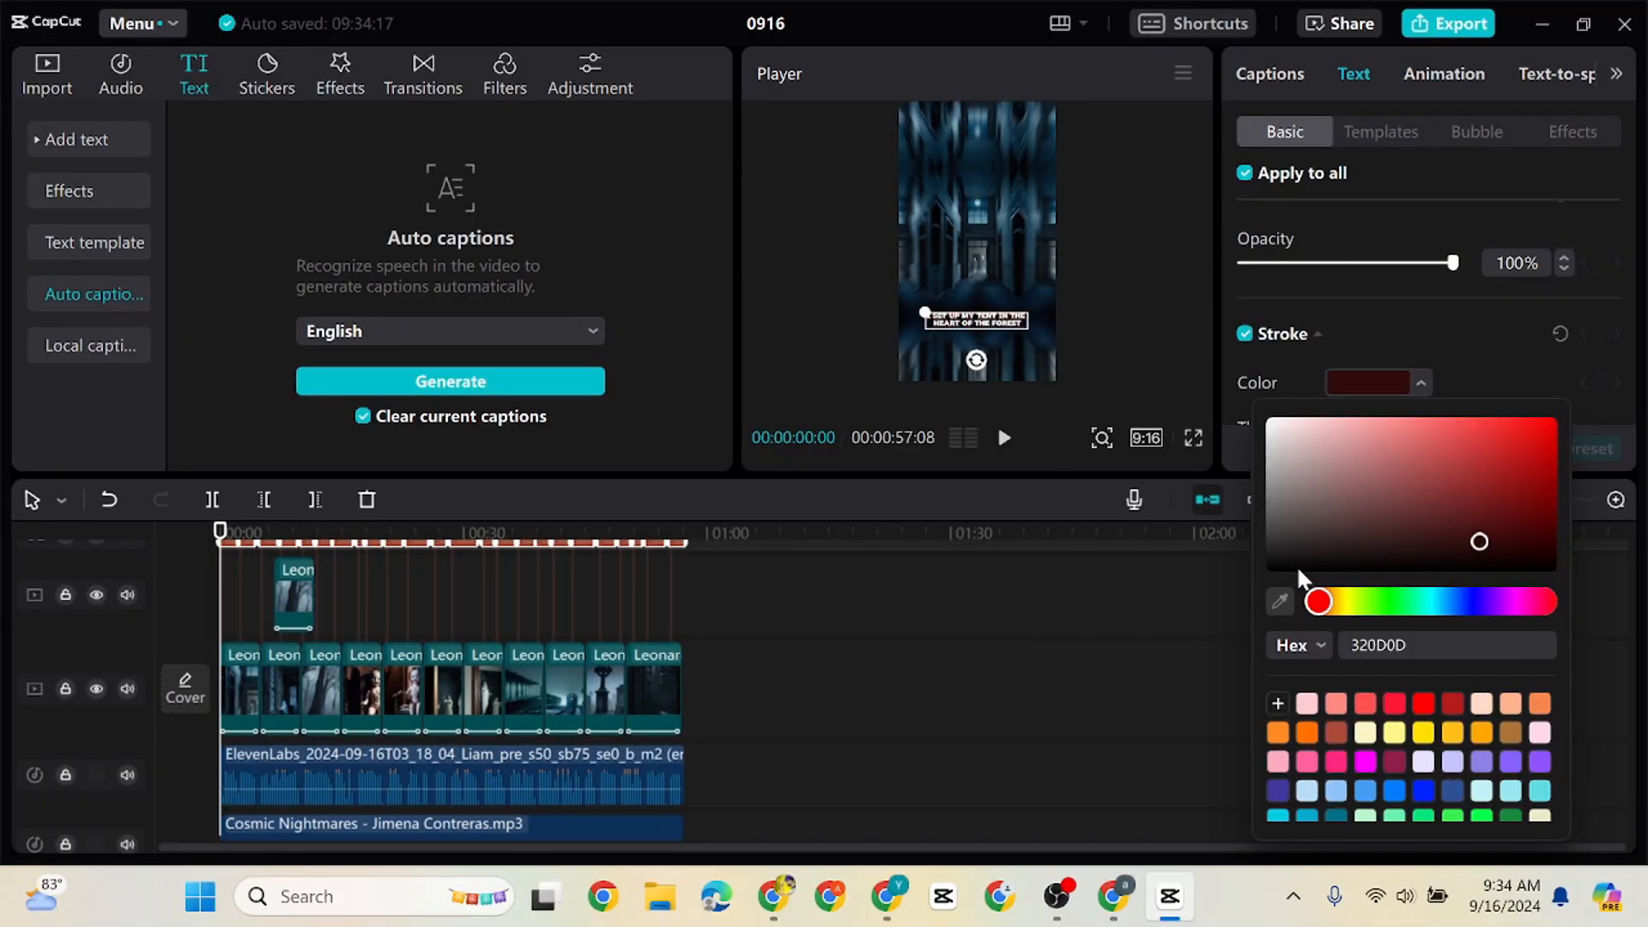
left_click(1618, 352)
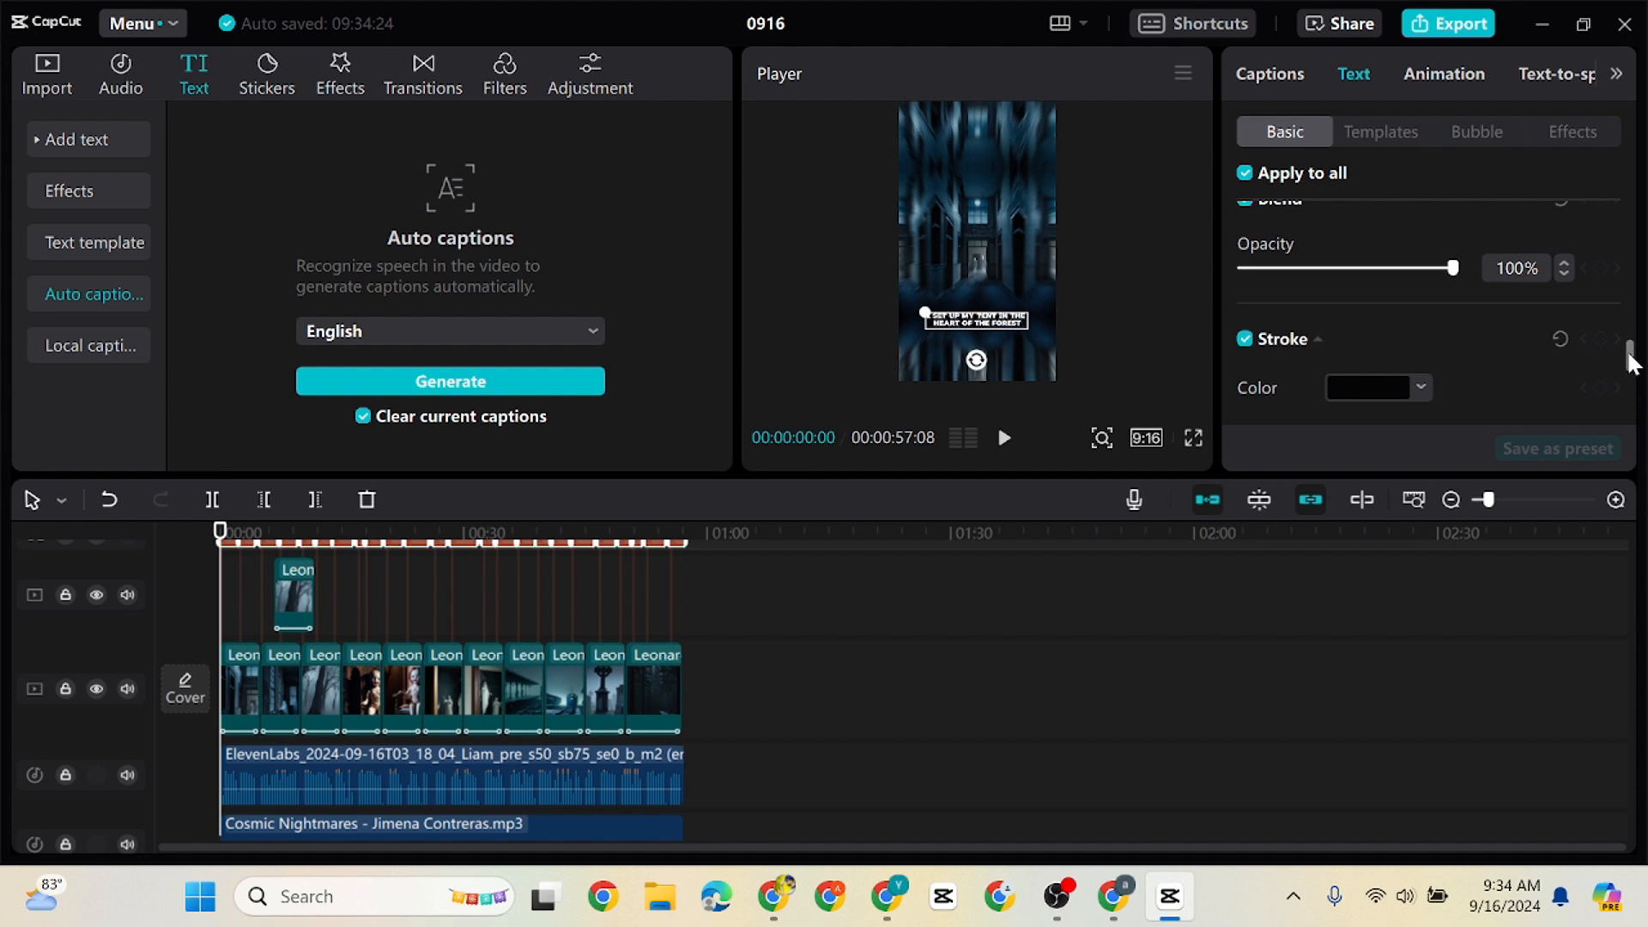
Turn on the glow for all captions and color it red (FF0000)
mouse_move(1630, 352)
left_mouse_down()
mouse_move(1631, 402)
mouse_move(1629, 369)
mouse_move(1629, 383)
left_mouse_up()
left_click(1244, 324)
left_click(1363, 219)
left_click_drag(1502, 278, 1542, 251)
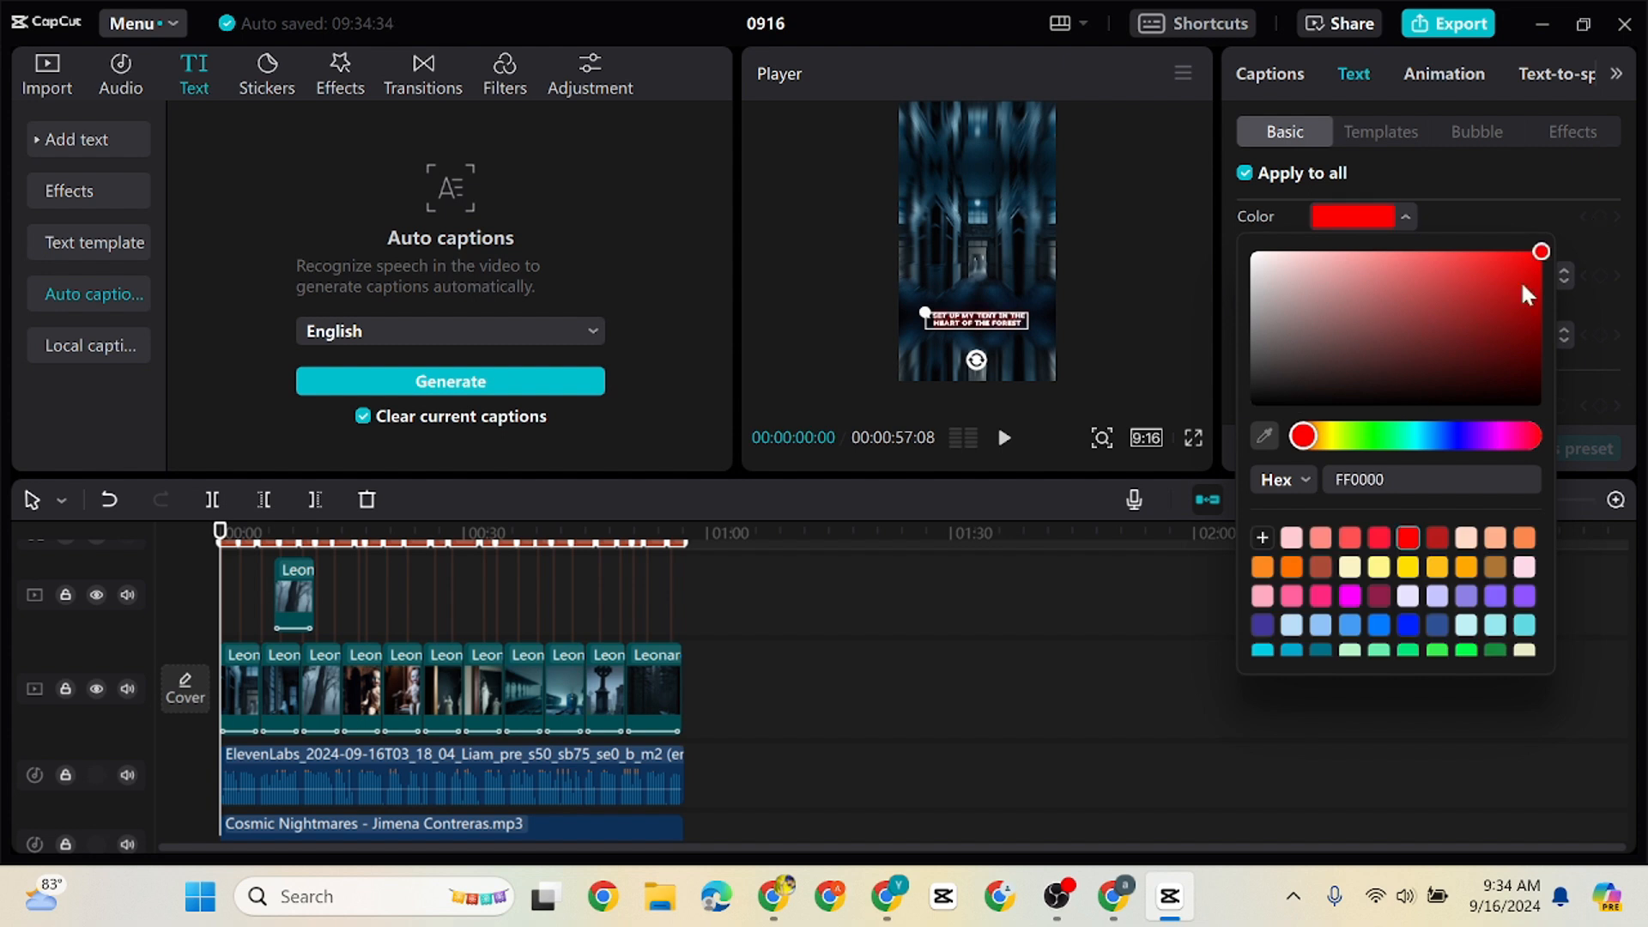
left_click(1498, 217)
Turn on the shadow for all captions and set its color to very dark red (1F0000)
left_click(1244, 405)
left_click_drag(1630, 373, 1630, 411)
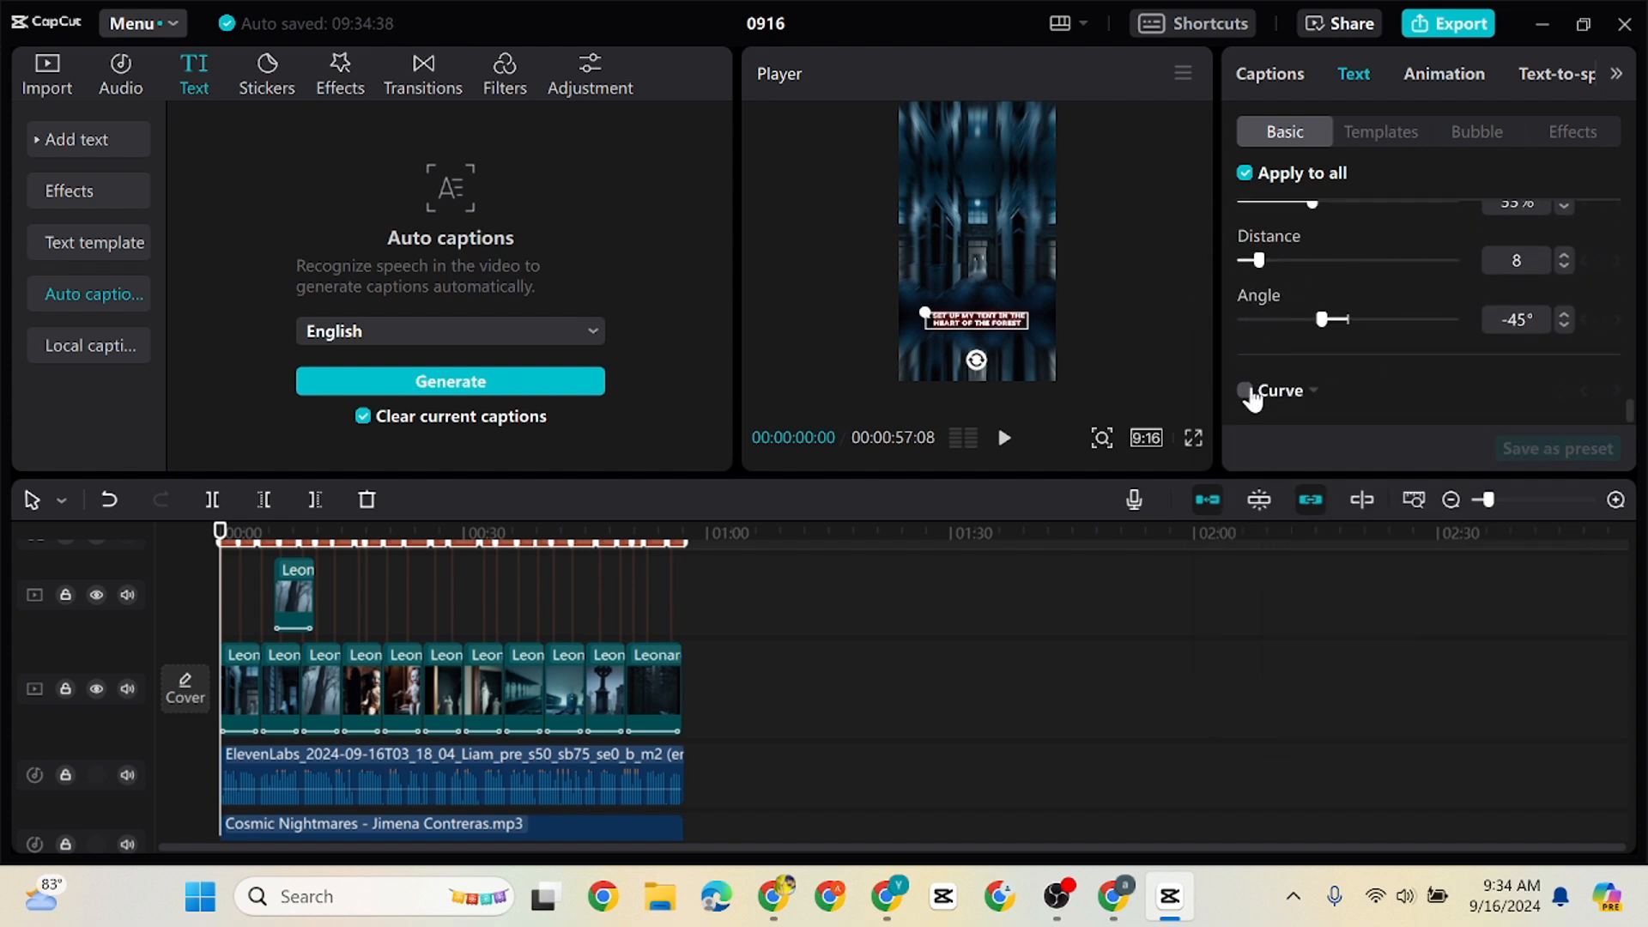
mouse_move(1311, 211)
left_mouse_down()
mouse_move(1466, 199)
mouse_move(1344, 212)
left_mouse_up()
left_click_drag(1631, 409, 1625, 382)
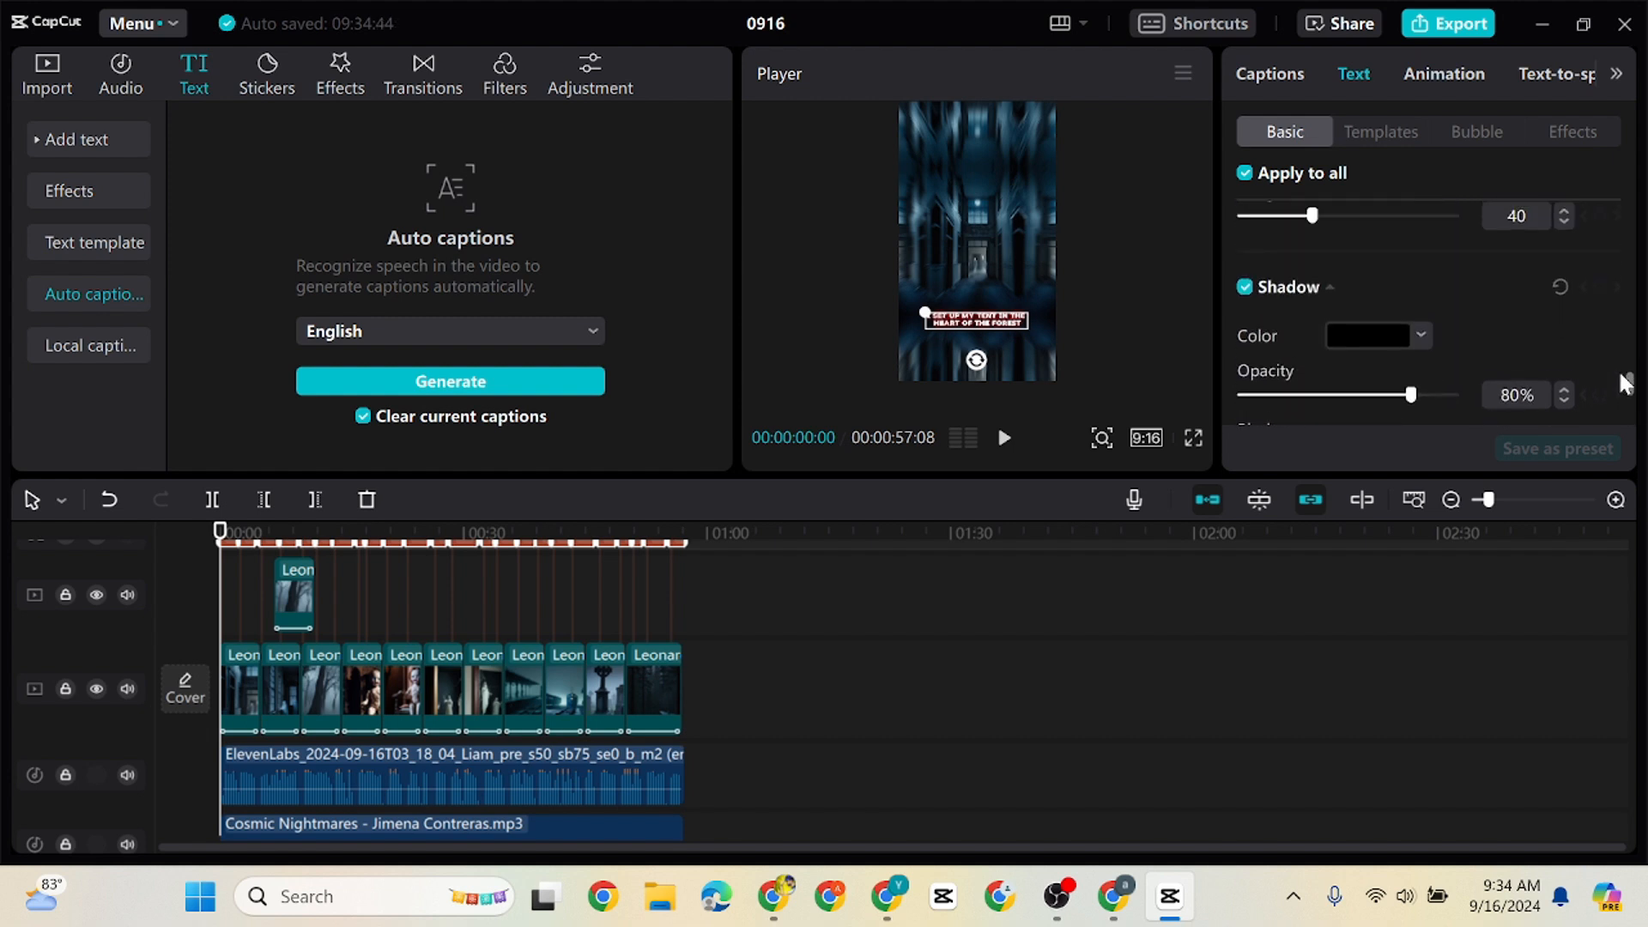
left_click(1365, 336)
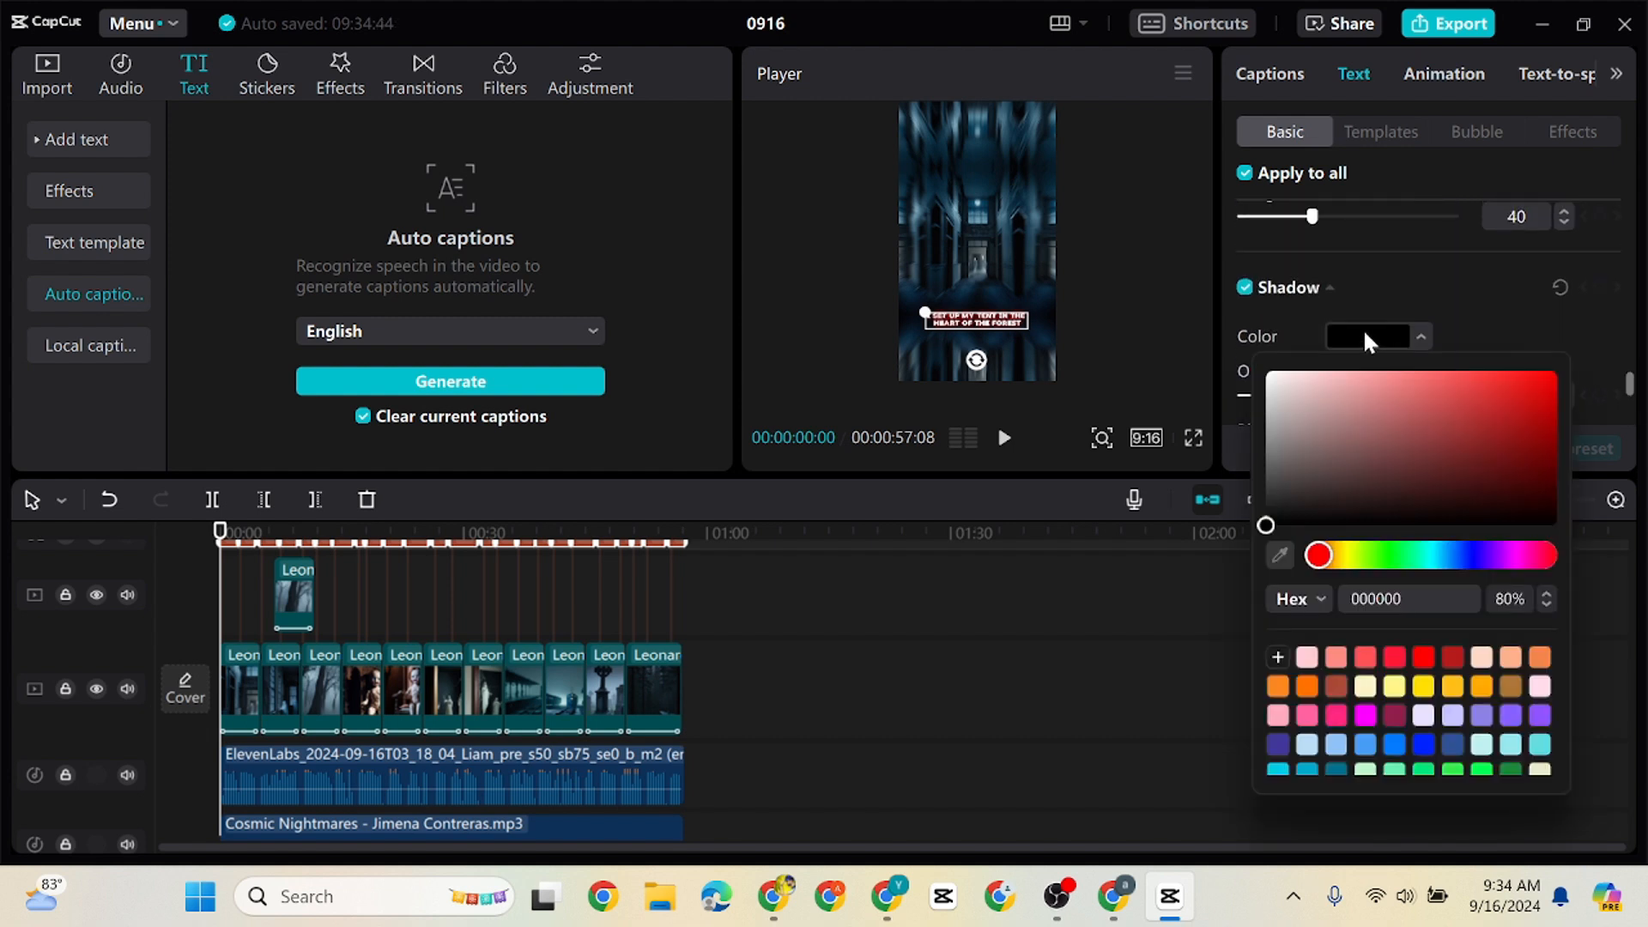
left_click(1556, 371)
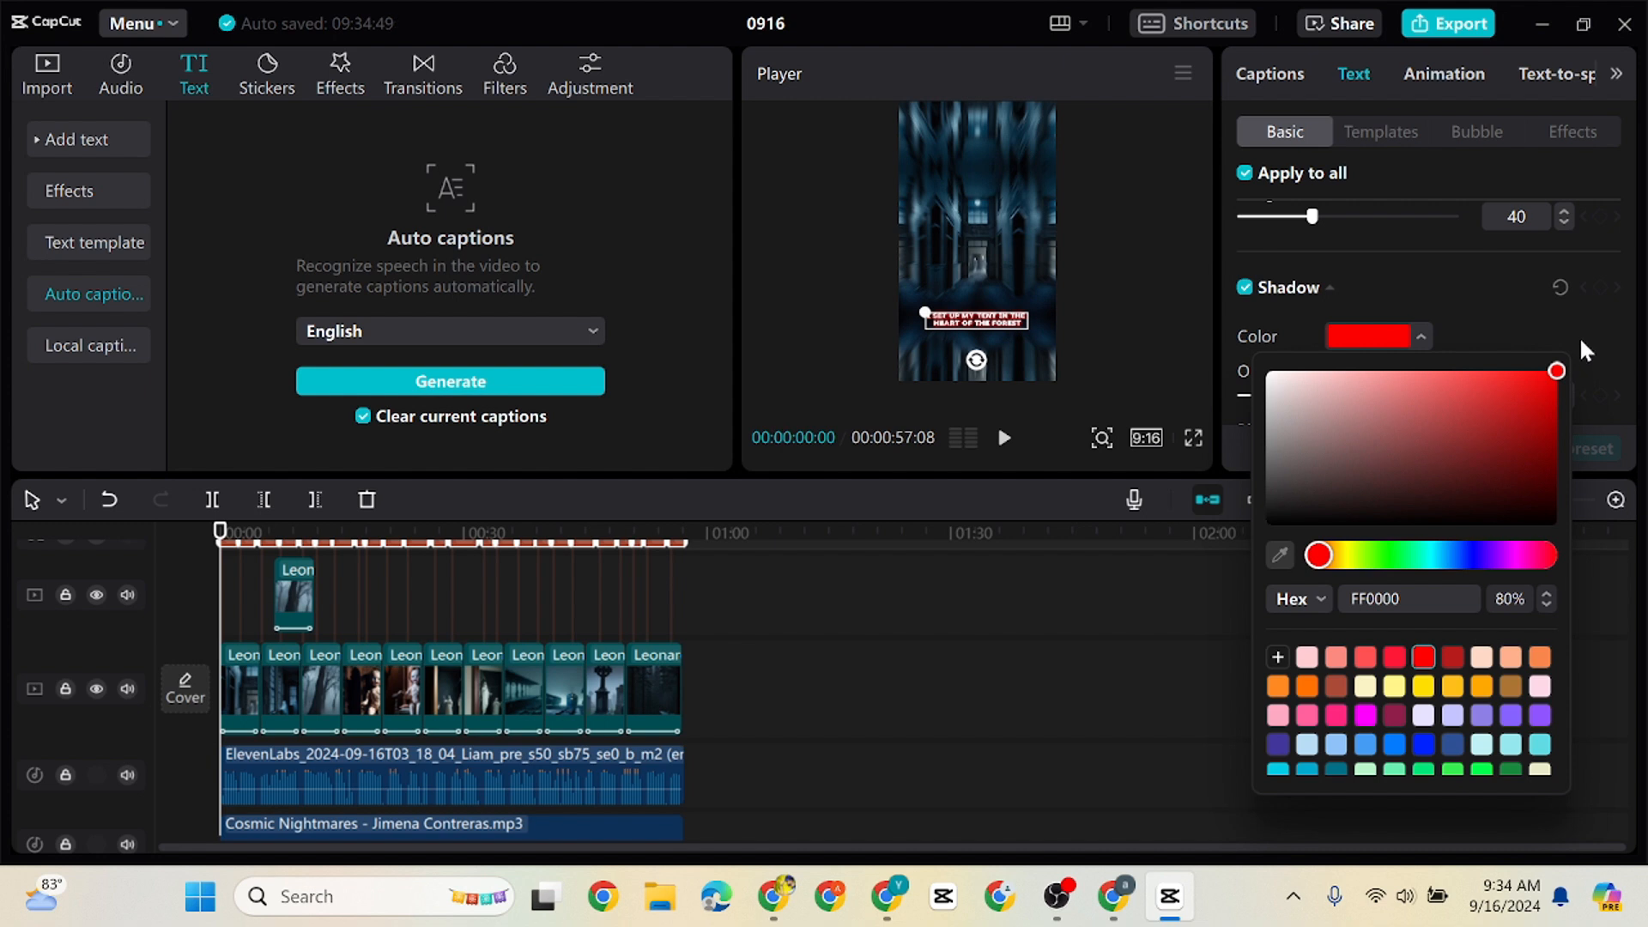
left_click_drag(1443, 472, 1557, 507)
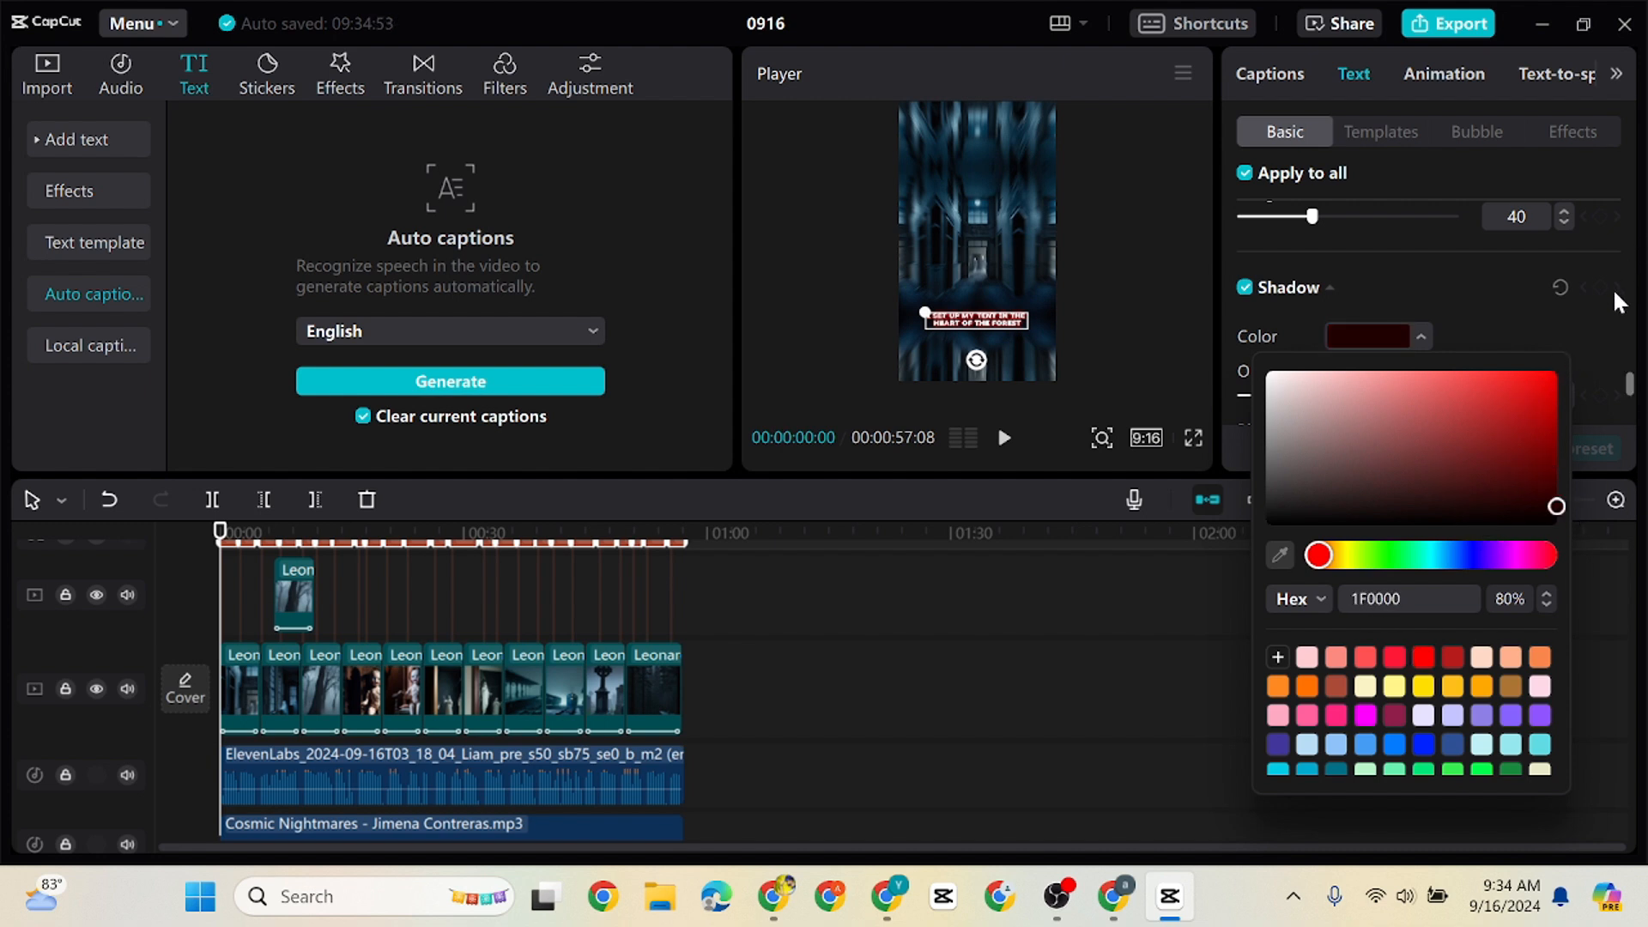
left_click(1616, 291)
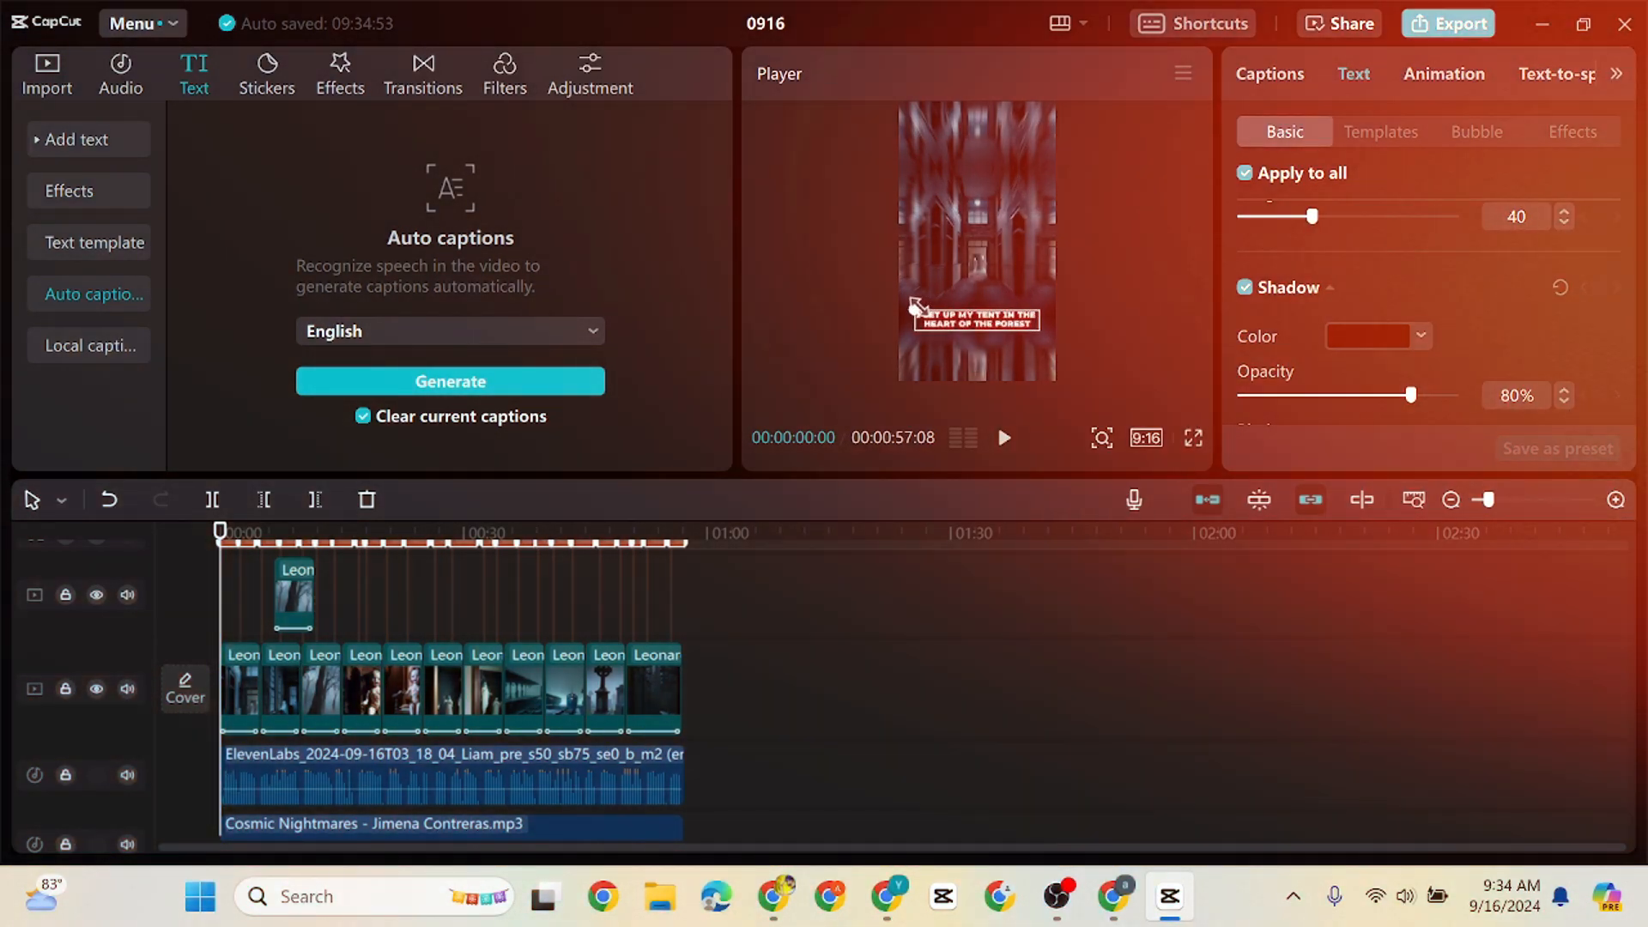
Enlarge the captions slightly in the preview and change their glow color to black (000000)
left_click_drag(925, 314, 912, 306)
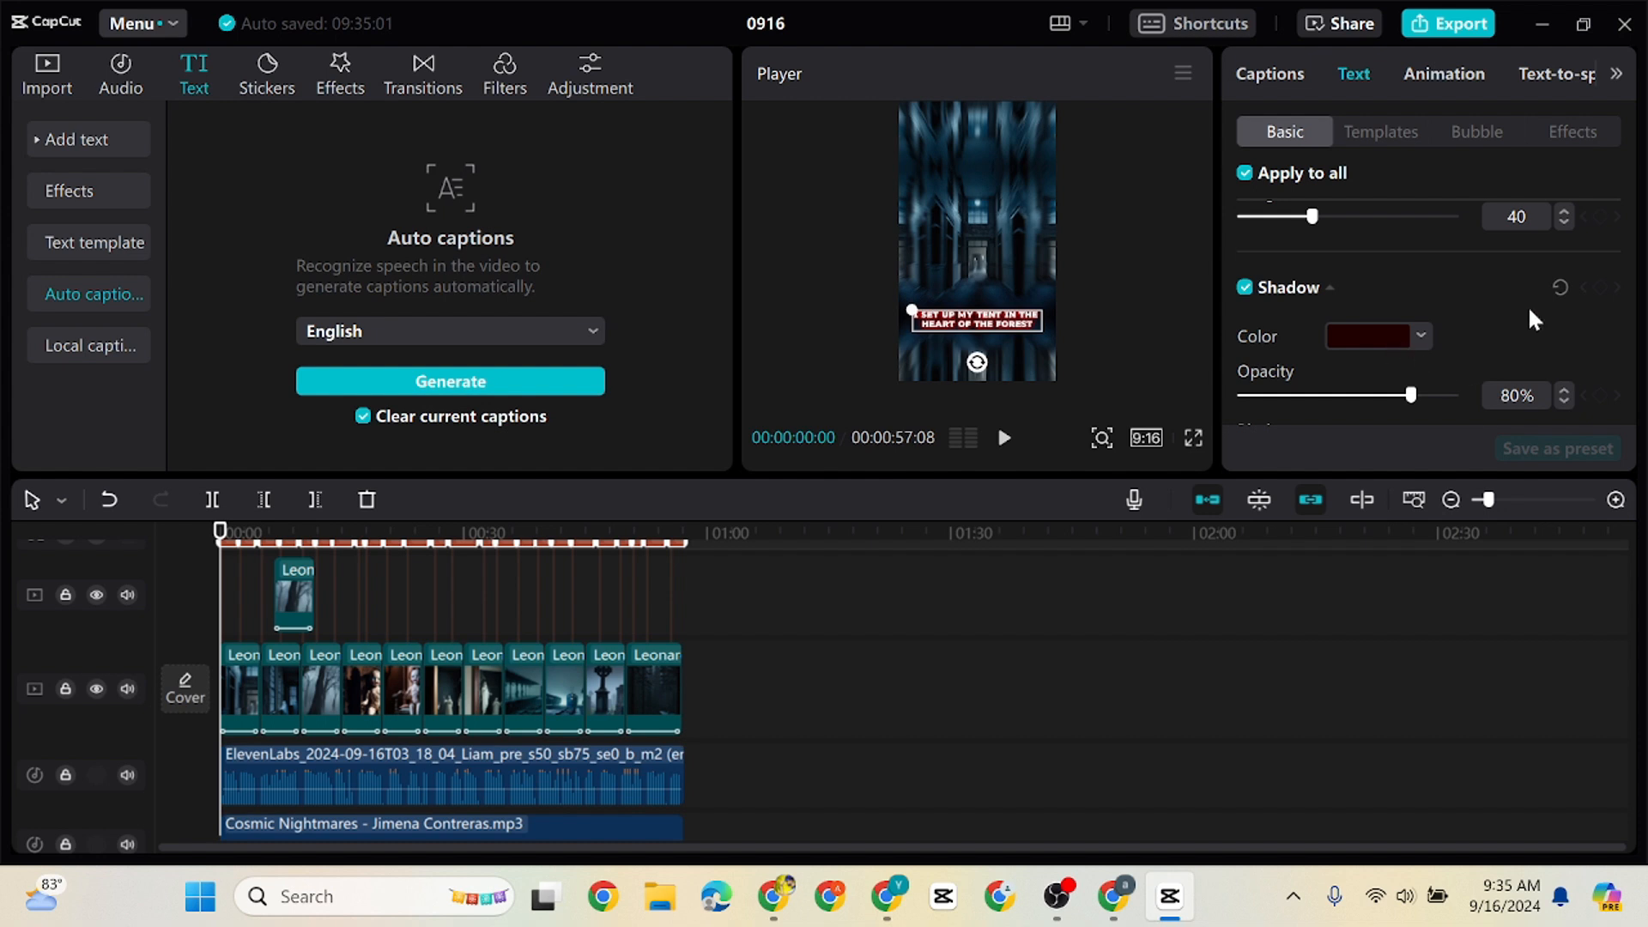
scroll(1635, 395, "down", 5)
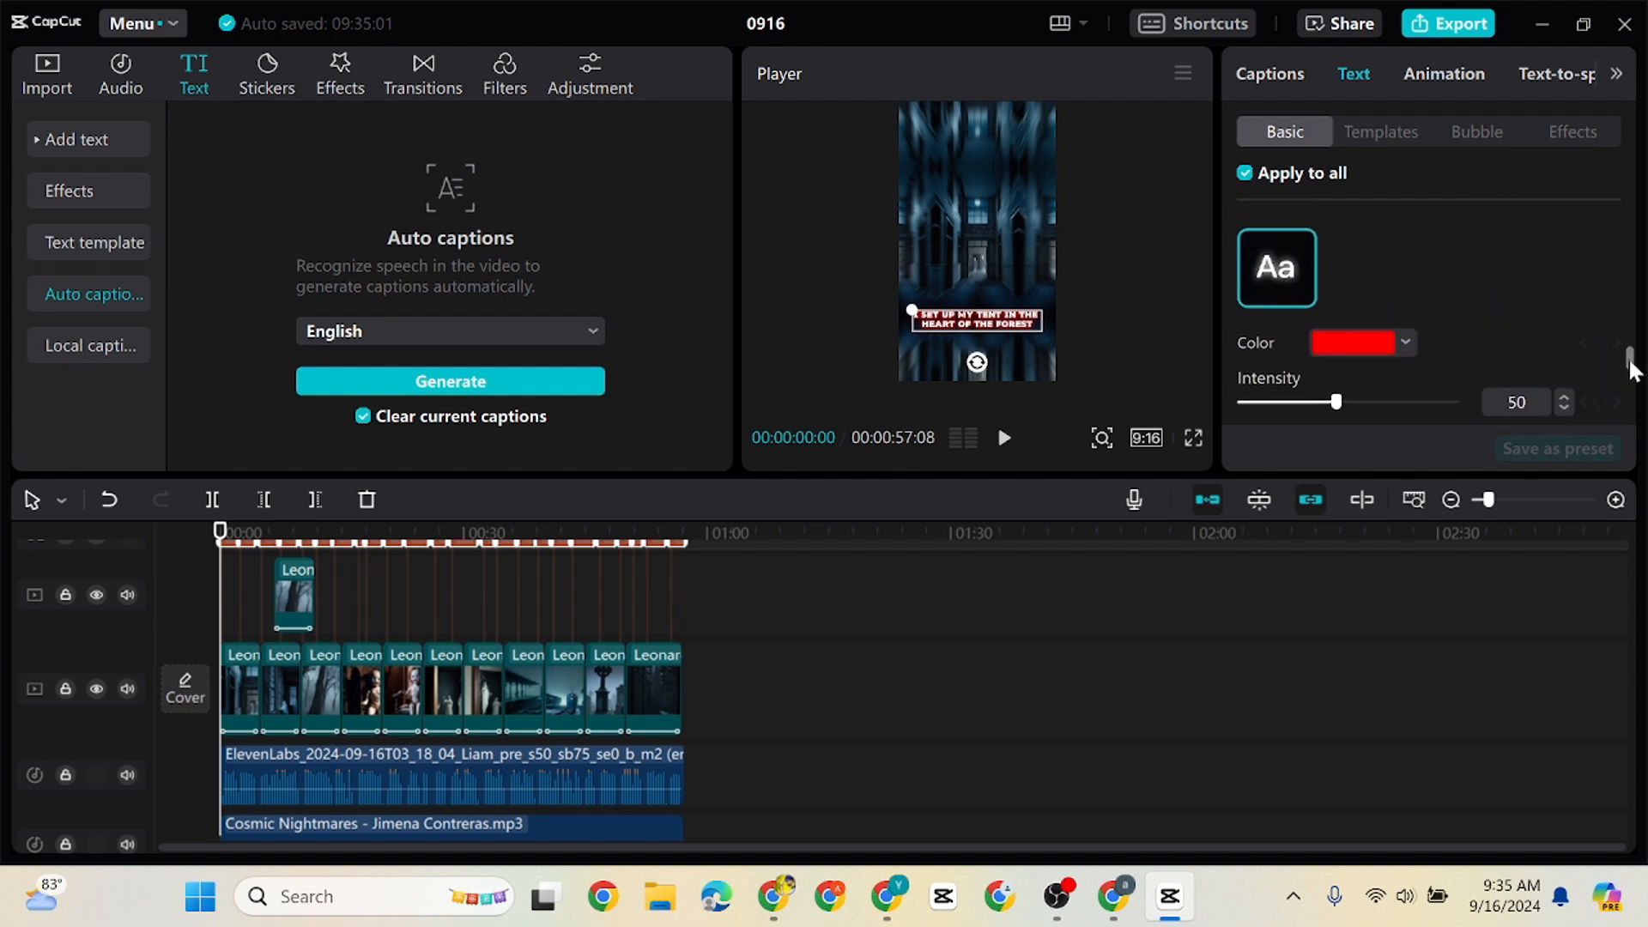
left_click(1343, 348)
left_click_drag(1371, 427, 1238, 563)
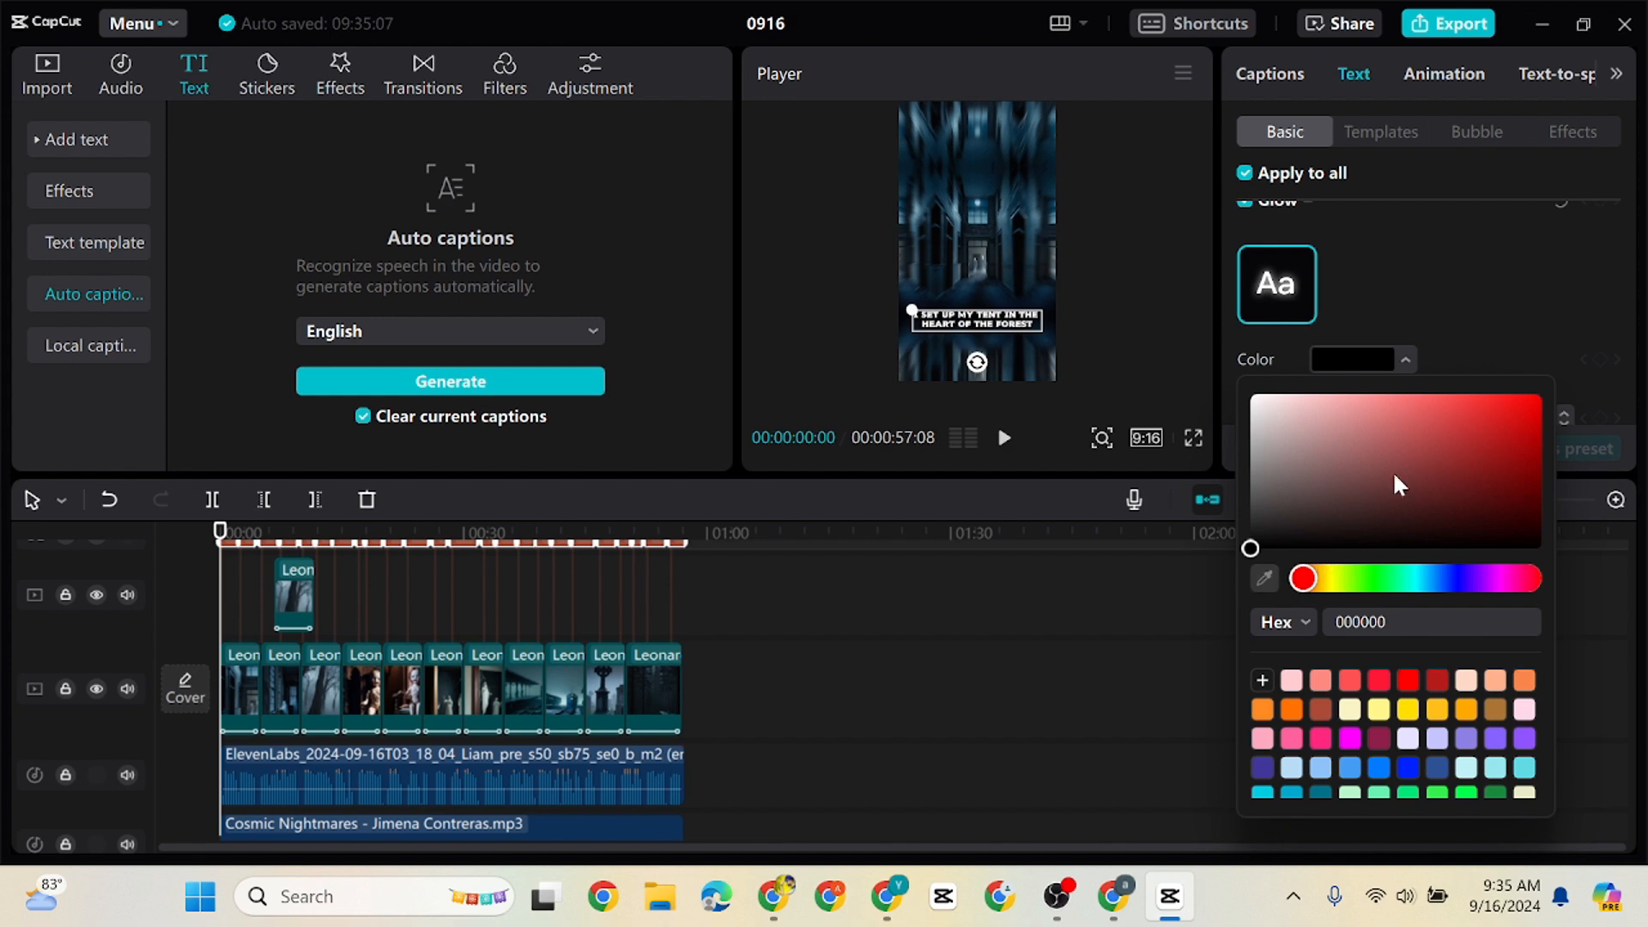
left_click(1611, 290)
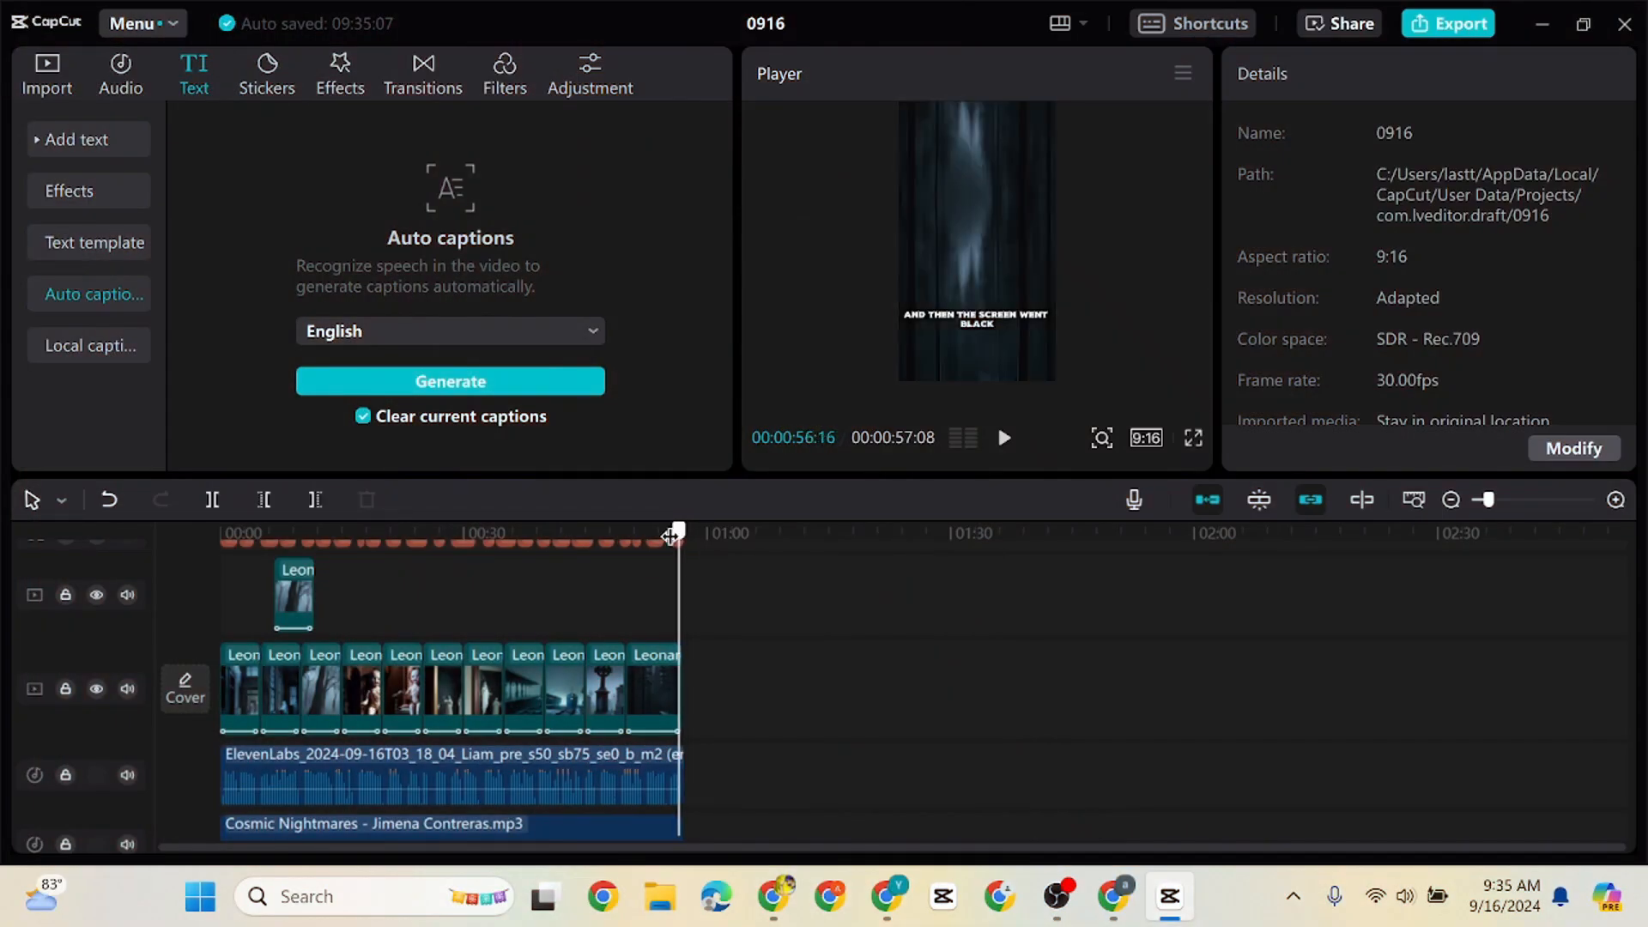
Deselect the captions and play about the first four seconds to check their new style
left_click_drag(677, 533, 2, 562)
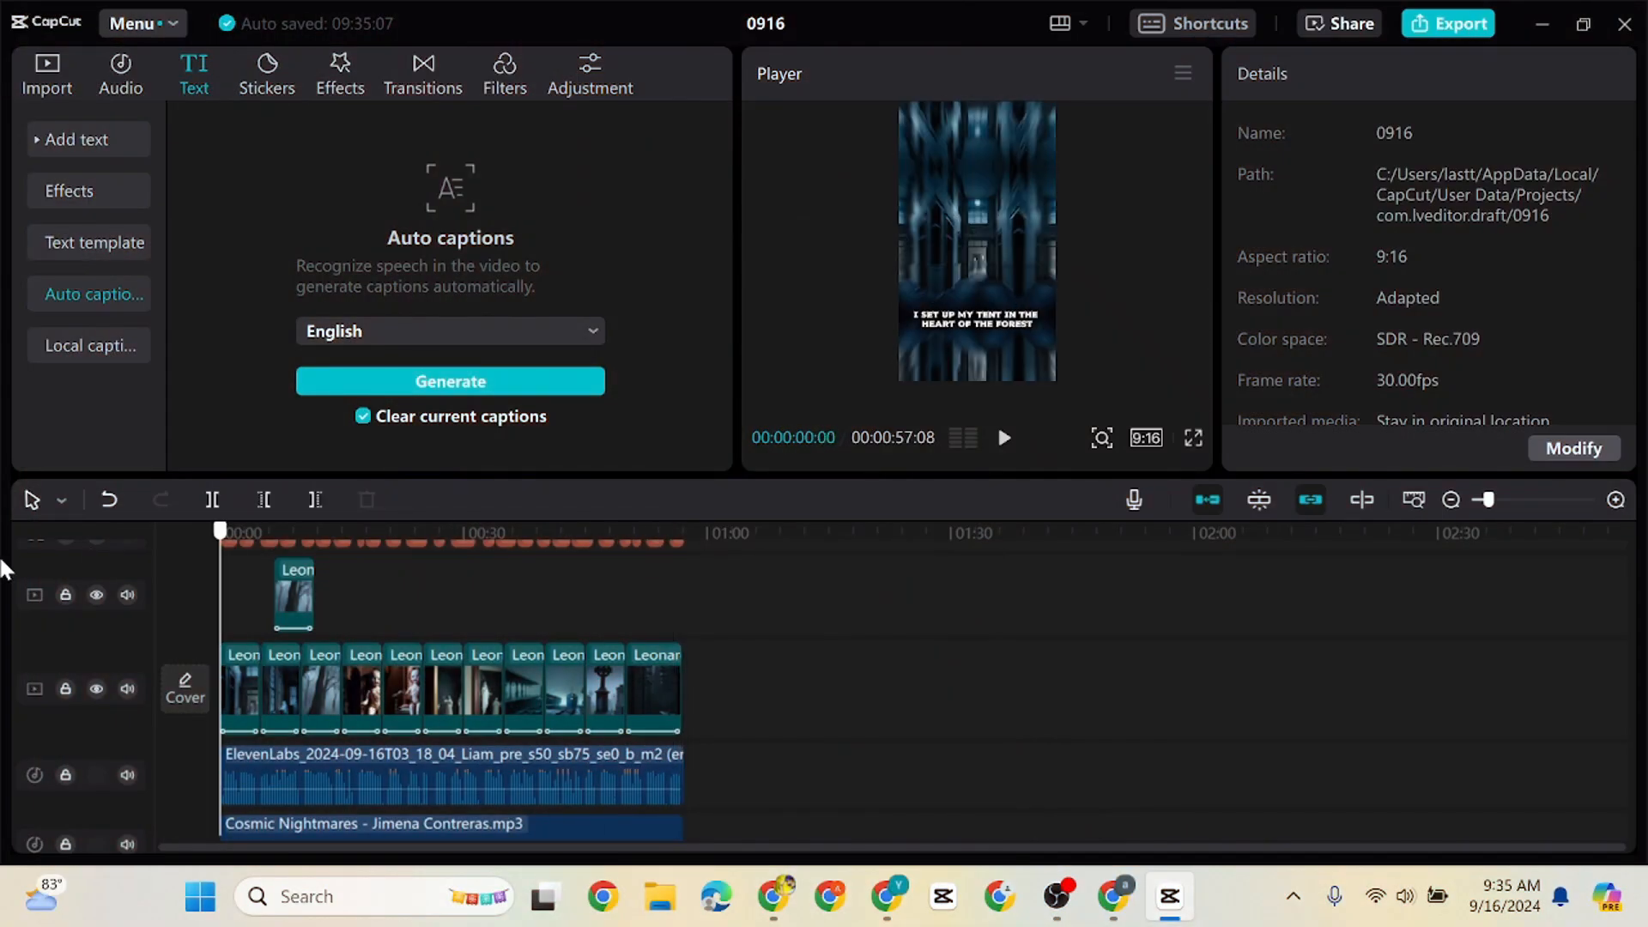
left_click(1006, 439)
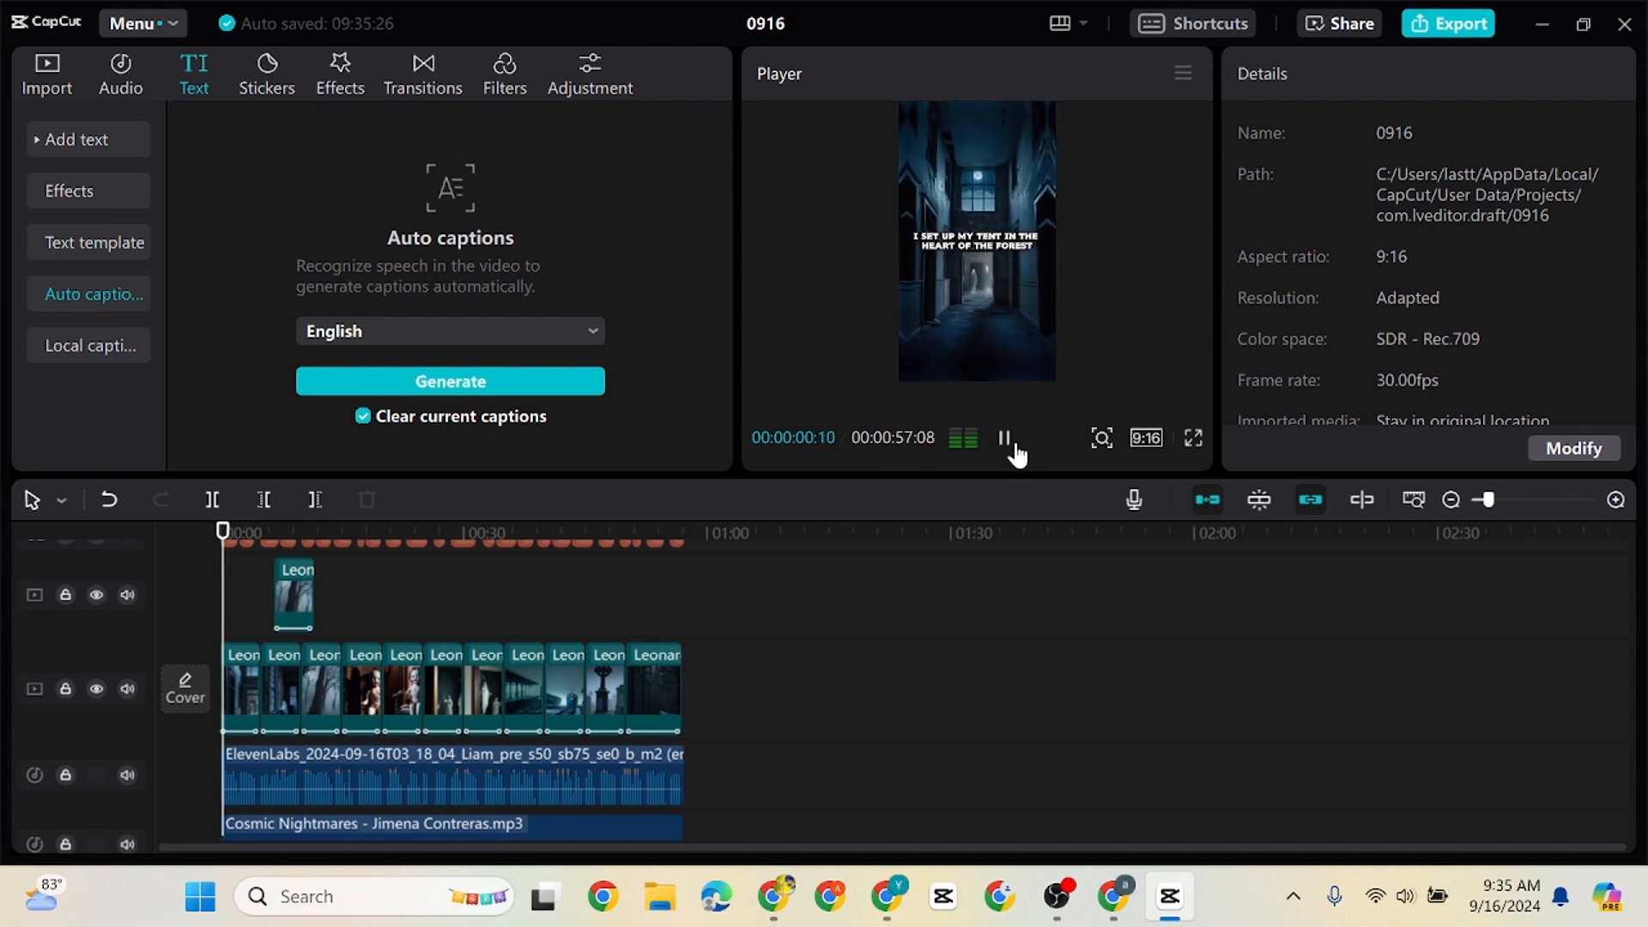
left_click(1006, 439)
Apply the green-highlight "Zoom...r up" caption animation to all captions and play the video to check it
left_click(1451, 74)
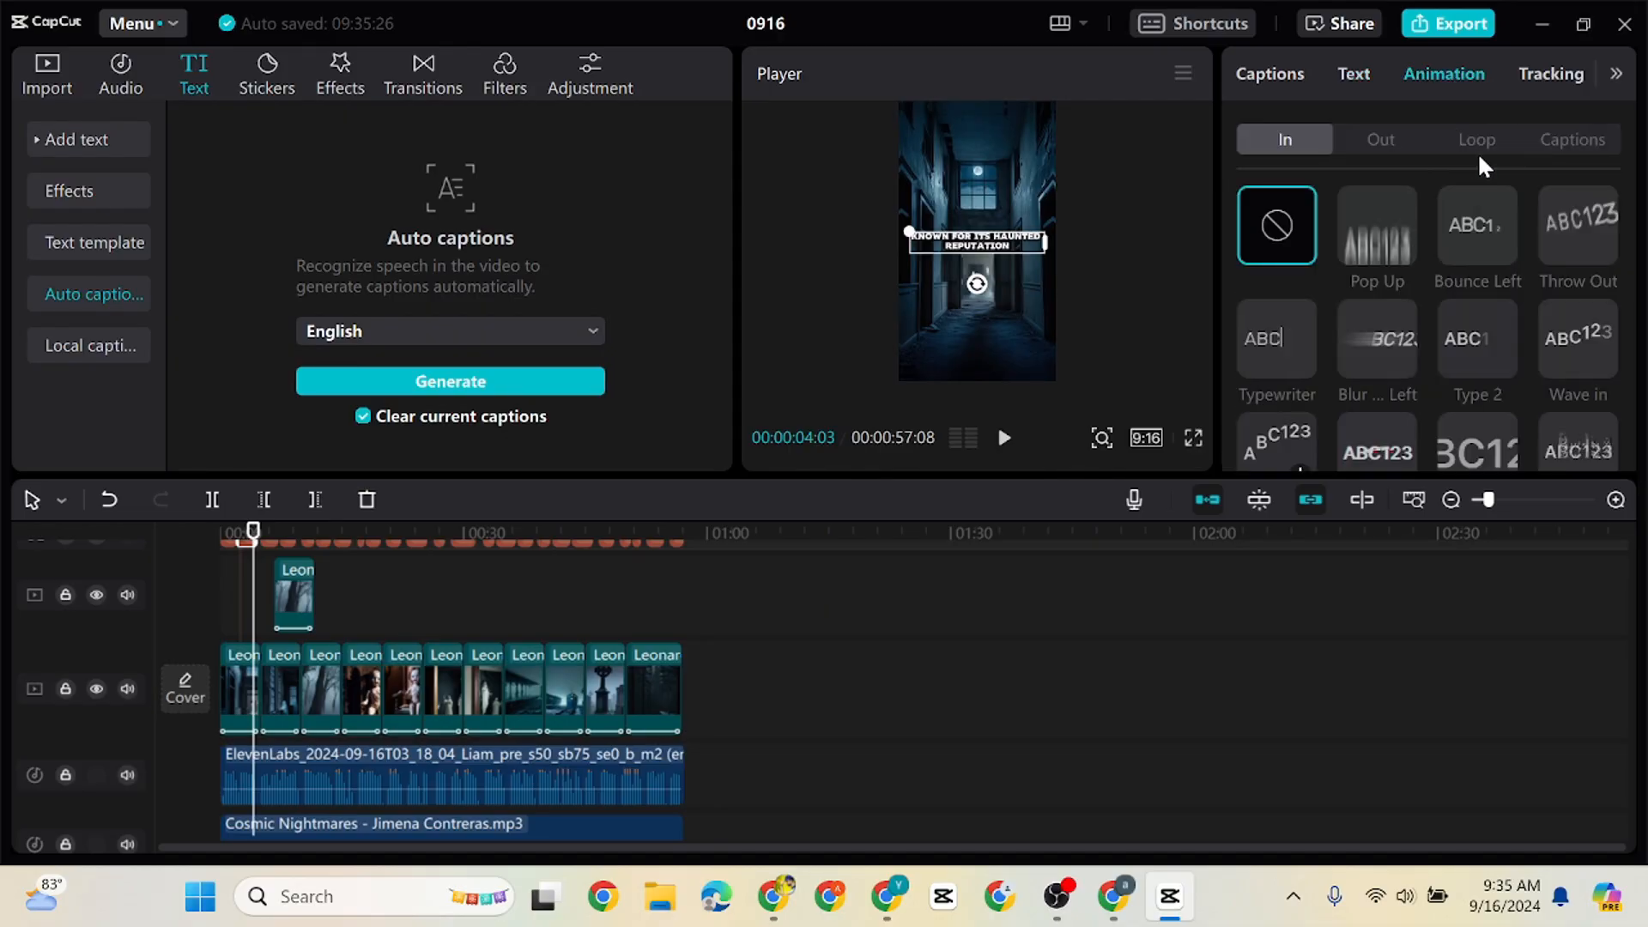
left_click(1558, 141)
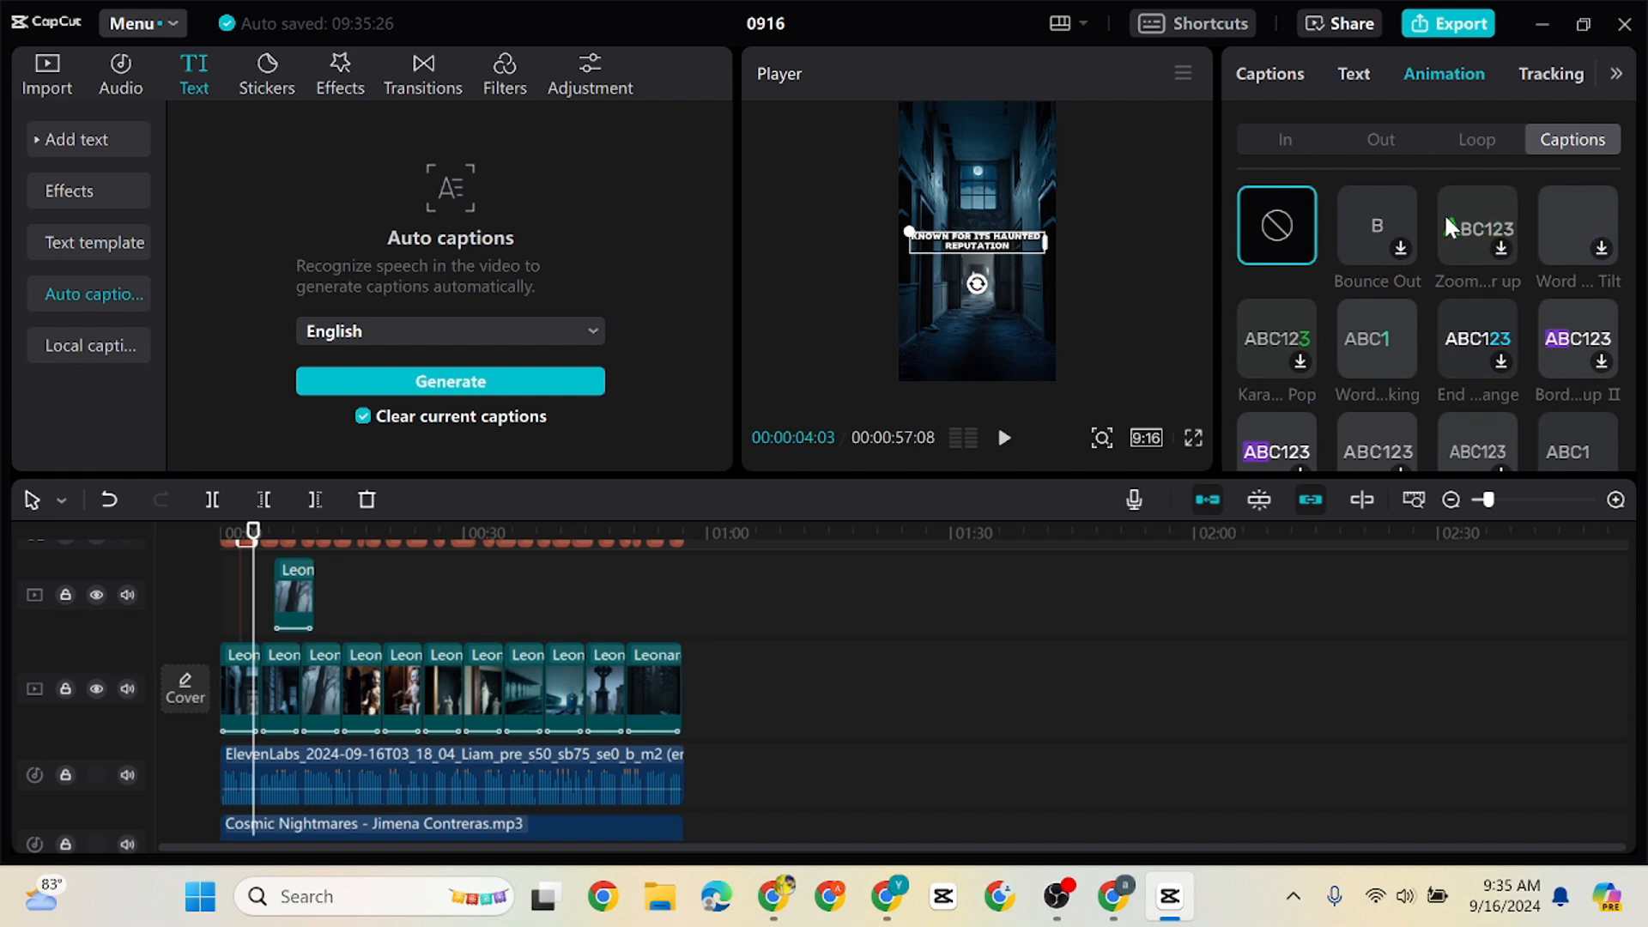
left_click(1477, 237)
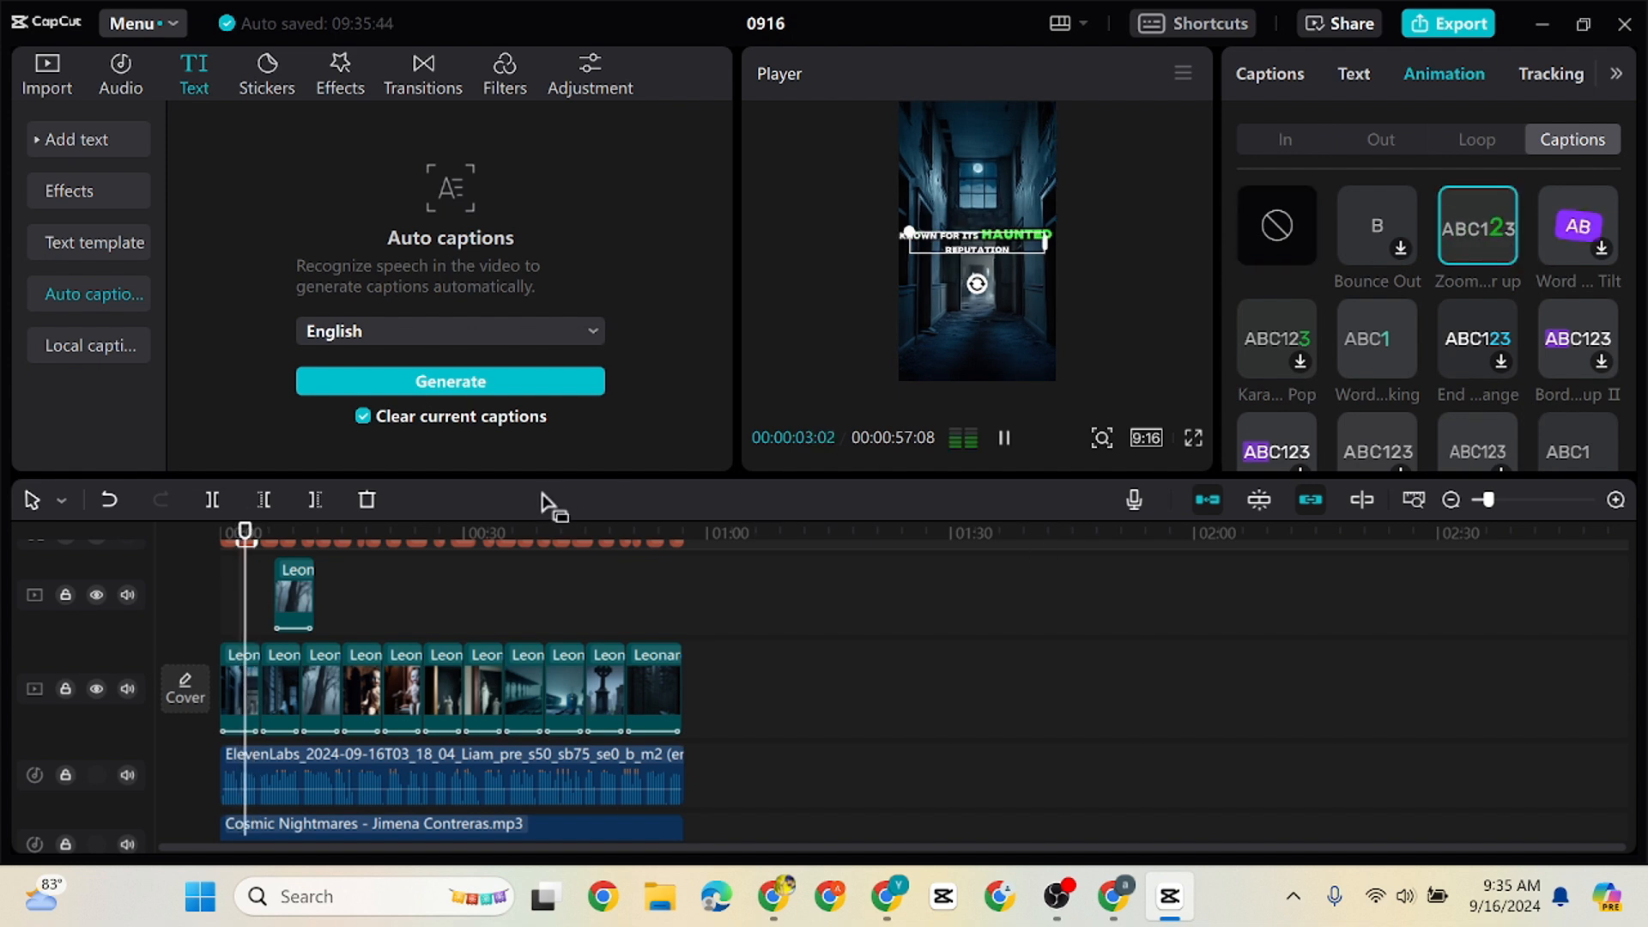
left_click_drag(1630, 681, 1635, 549)
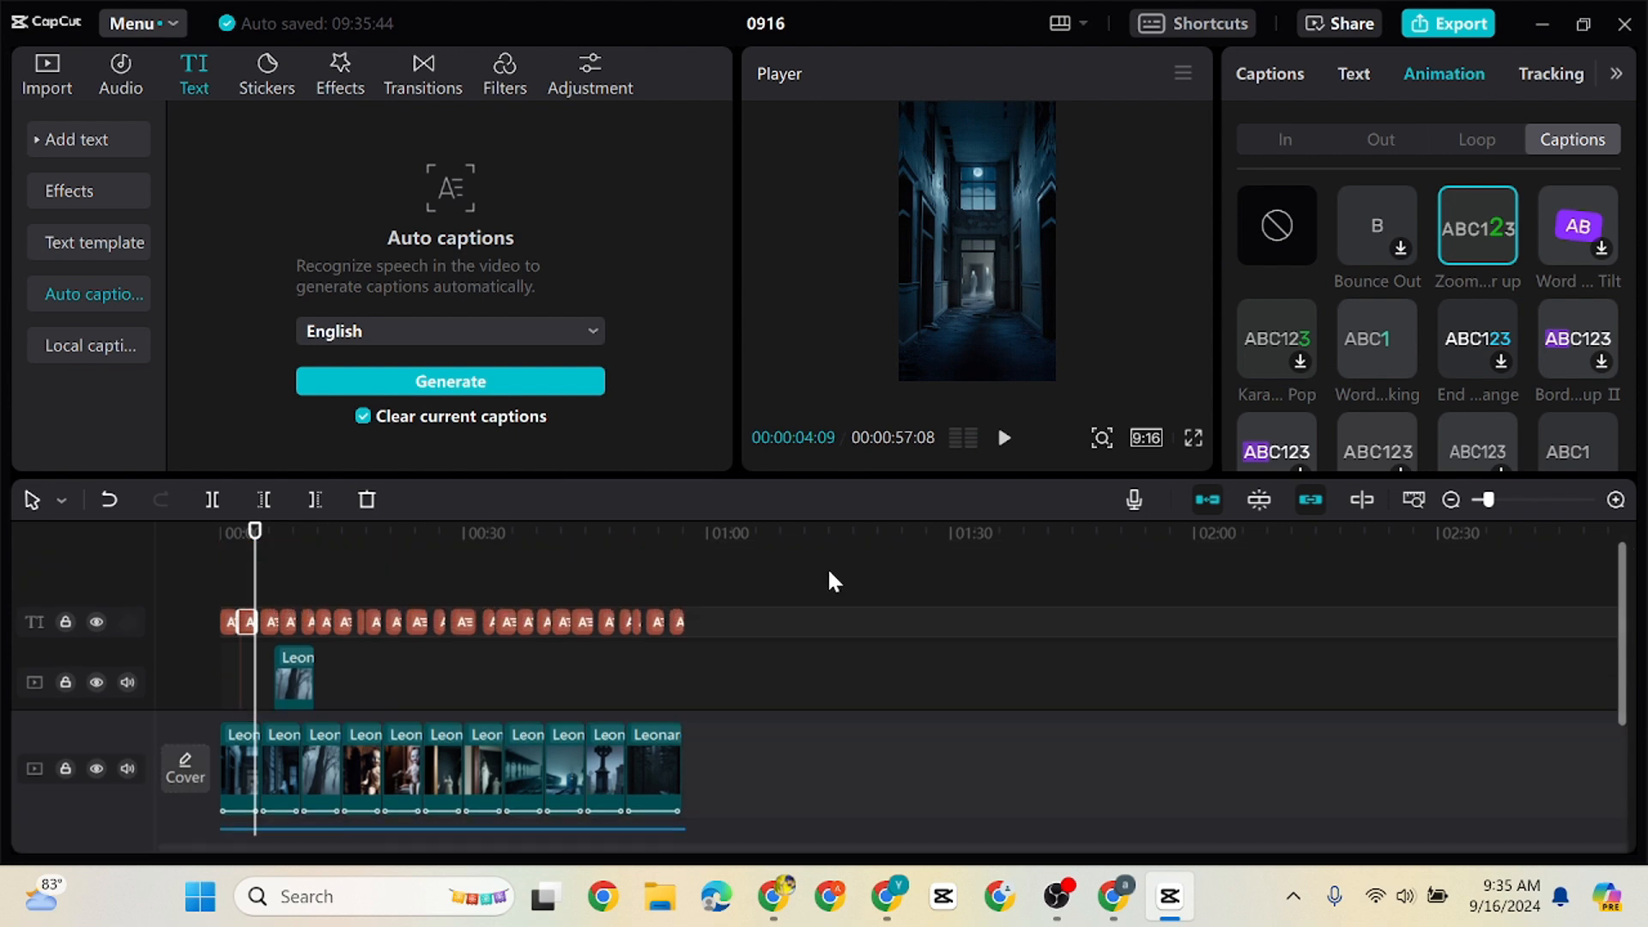
left_click_drag(757, 620, 96, 625)
left_click(1004, 437)
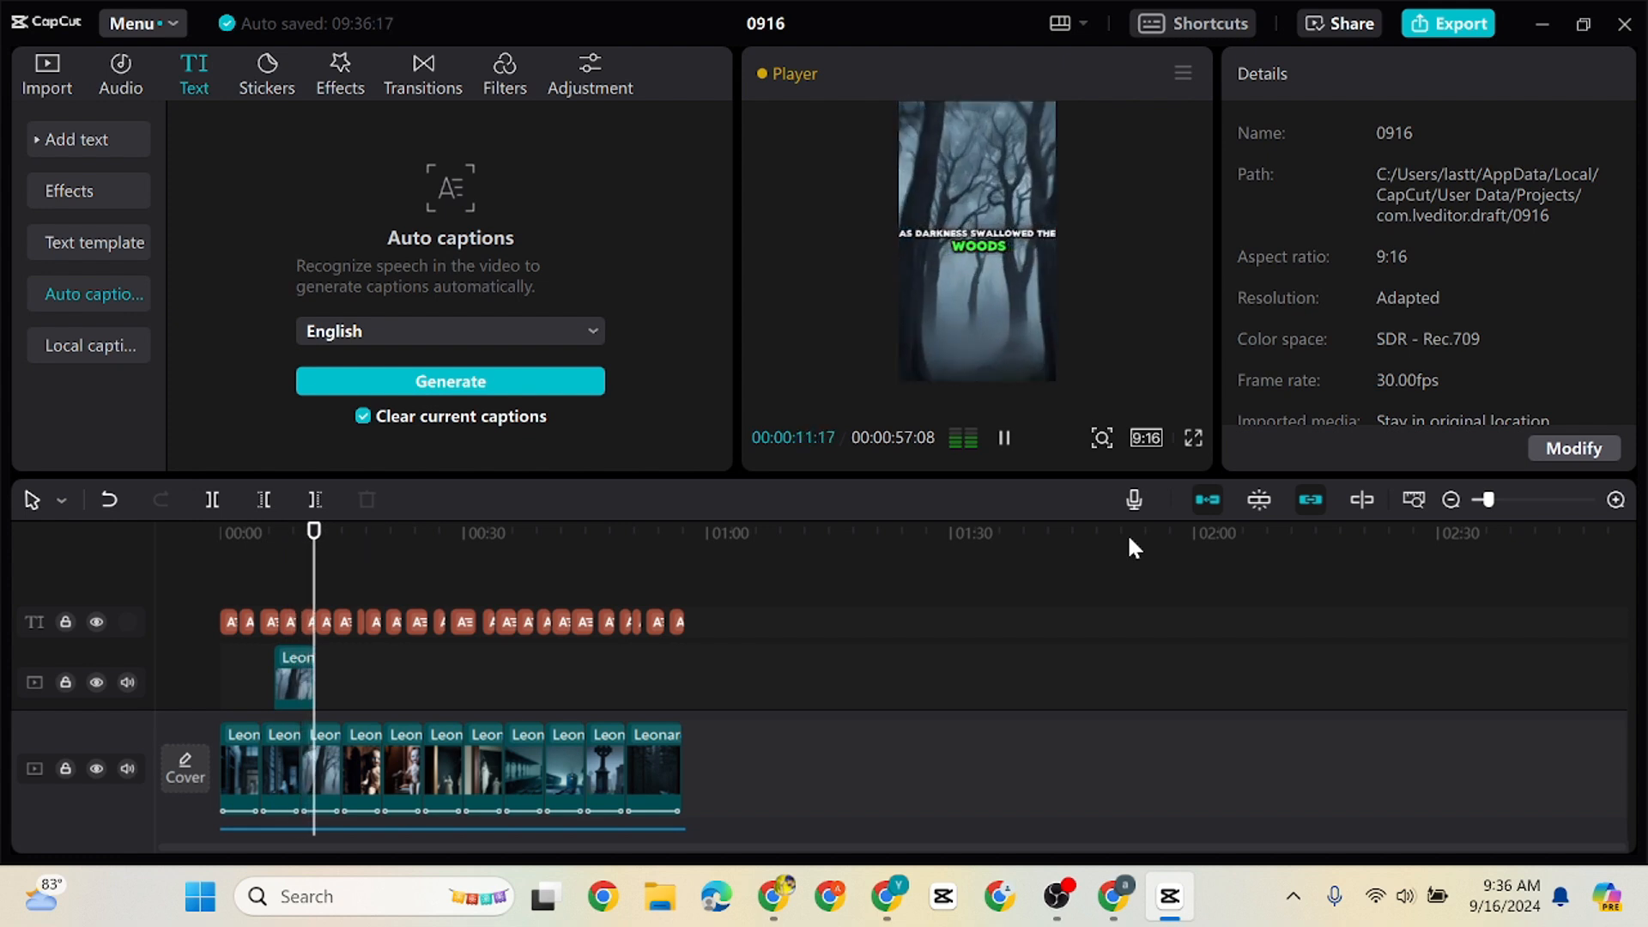
Add the Leak 2 video effect above the captions from the start, play to about 7 seconds and trim the effect there
left_click(355, 88)
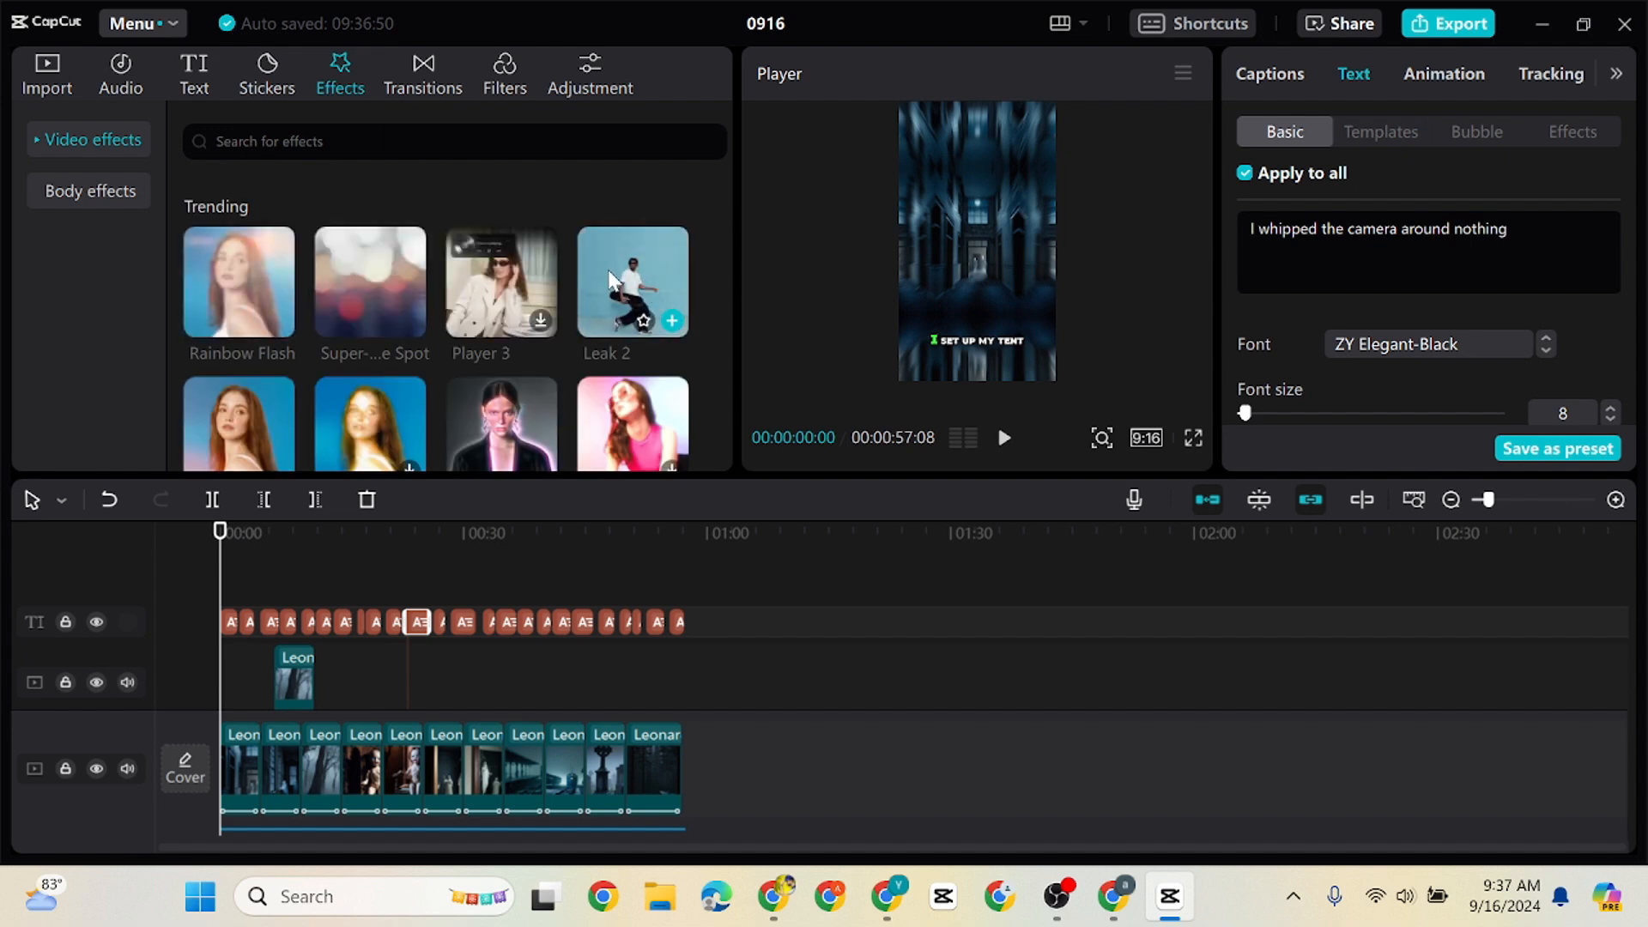
left_click_drag(608, 273, 681, 640)
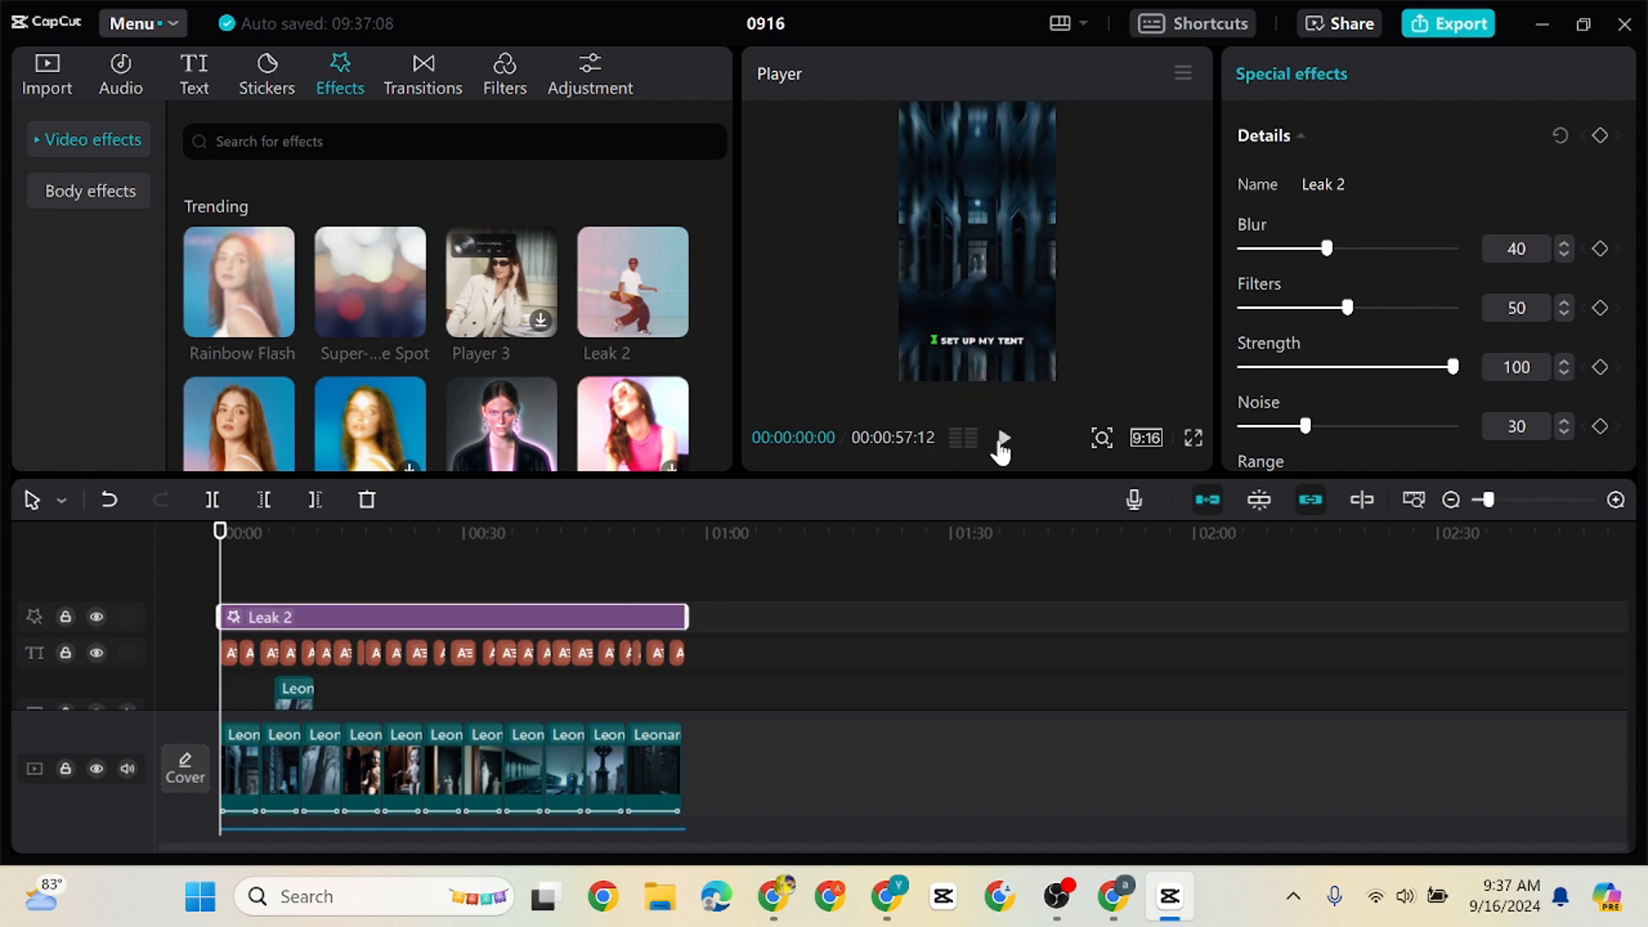
left_click(1004, 439)
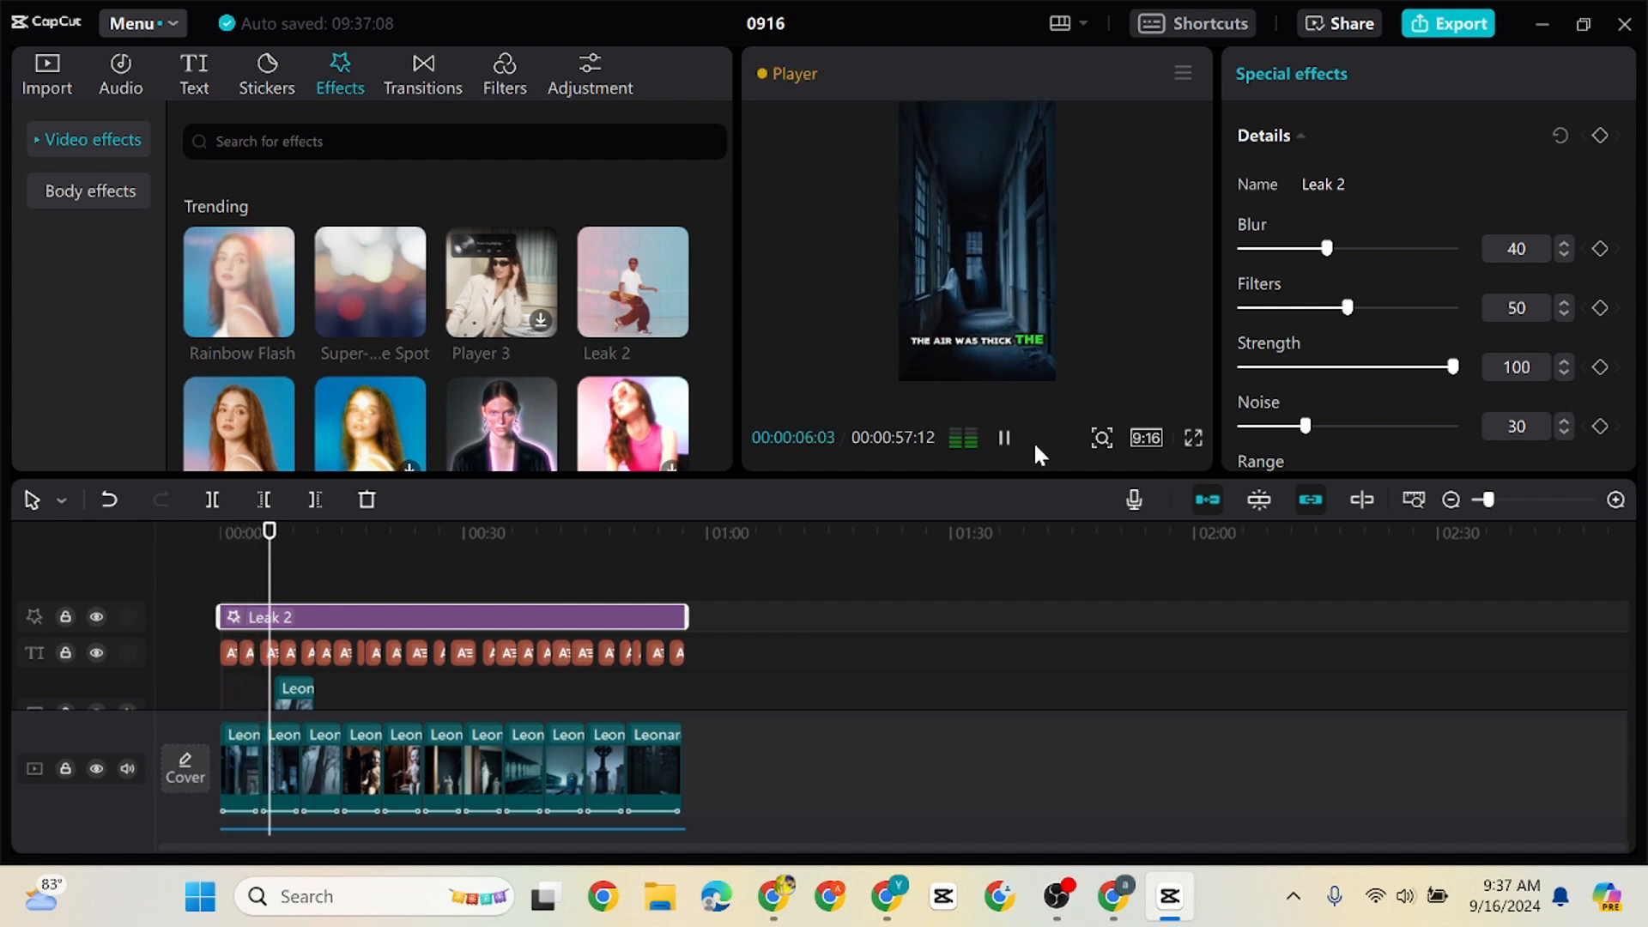
left_click(1001, 439)
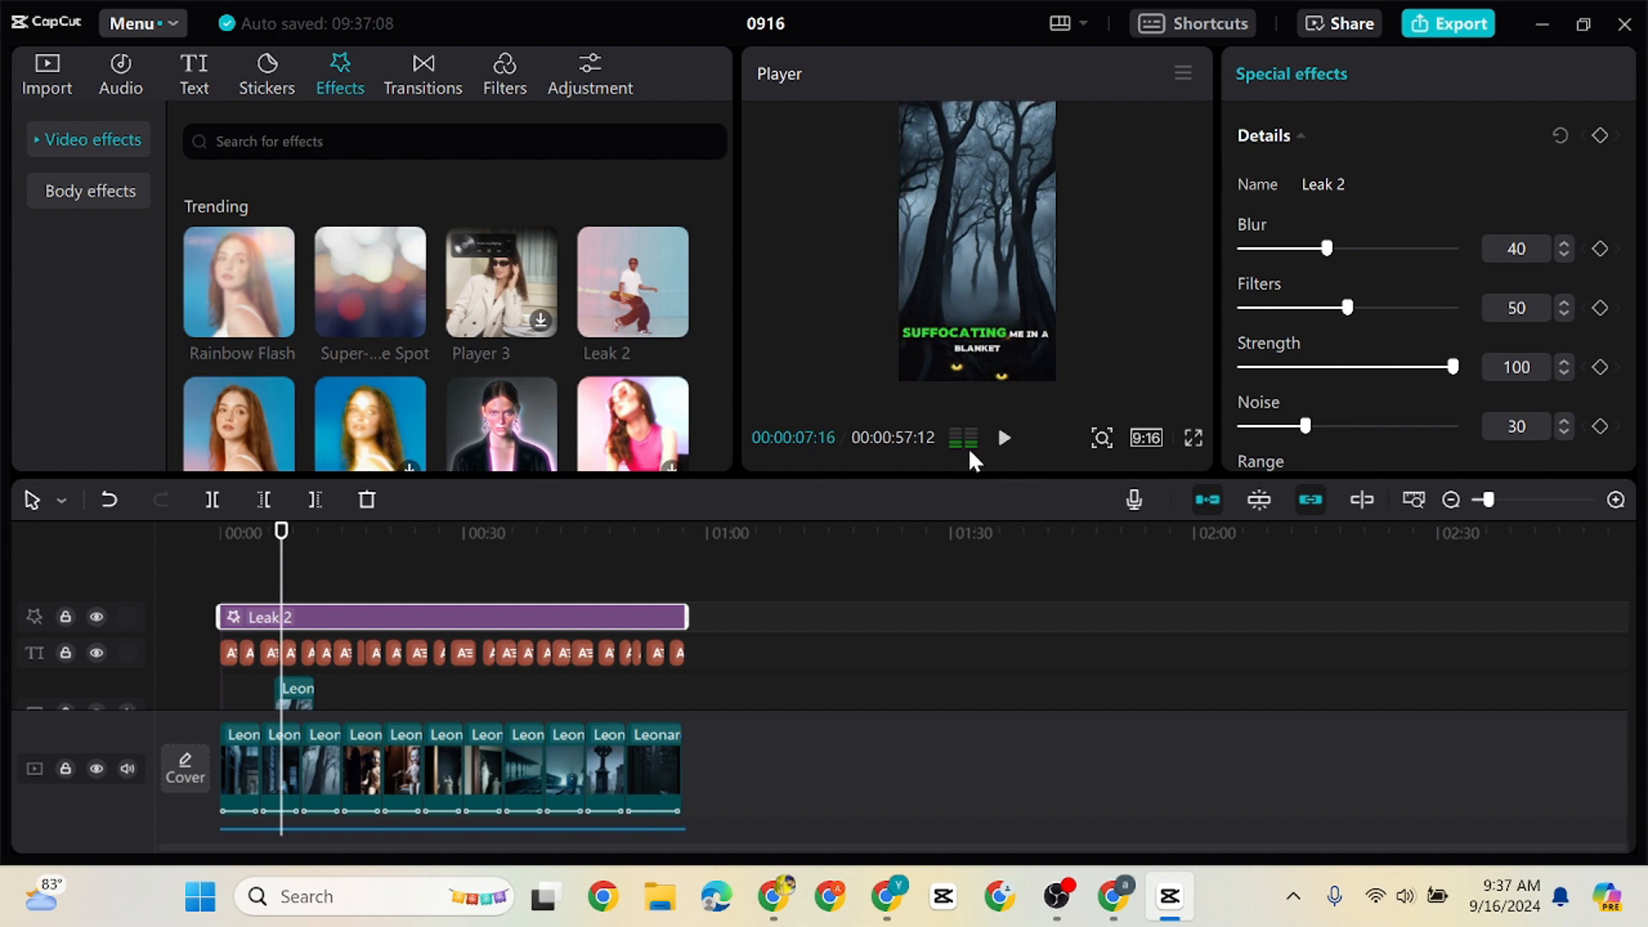
left_click_drag(685, 610, 285, 616)
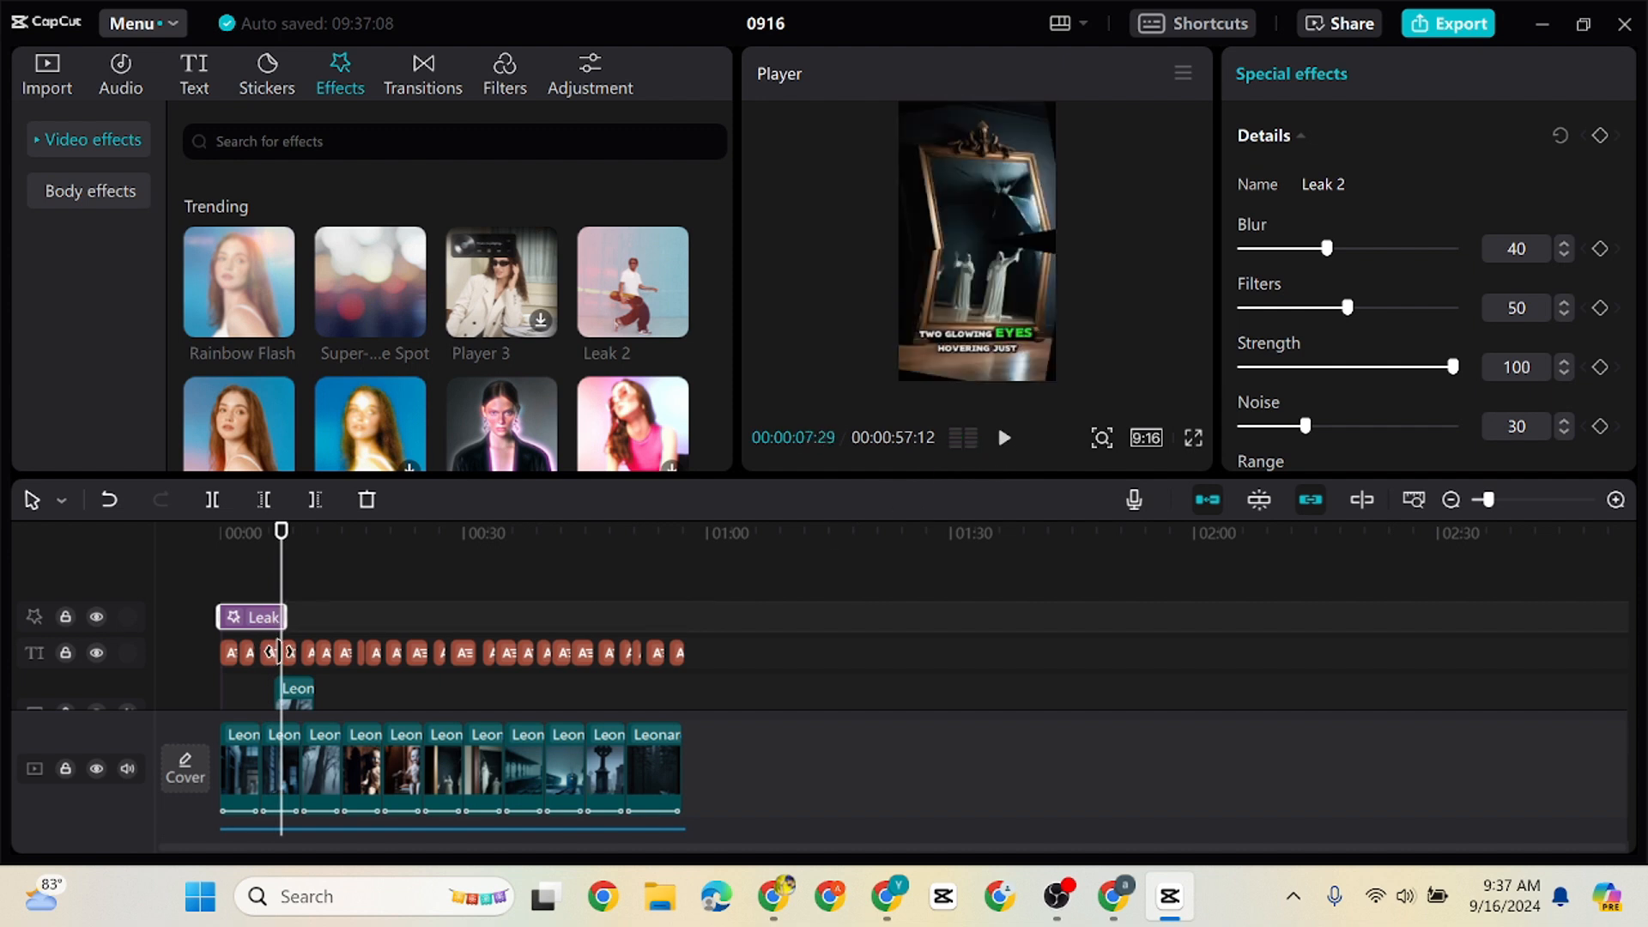
Add the Black Noise video effect from the end of Leak 2 to the end of the video and play it
scroll(558, 378, "down", 1)
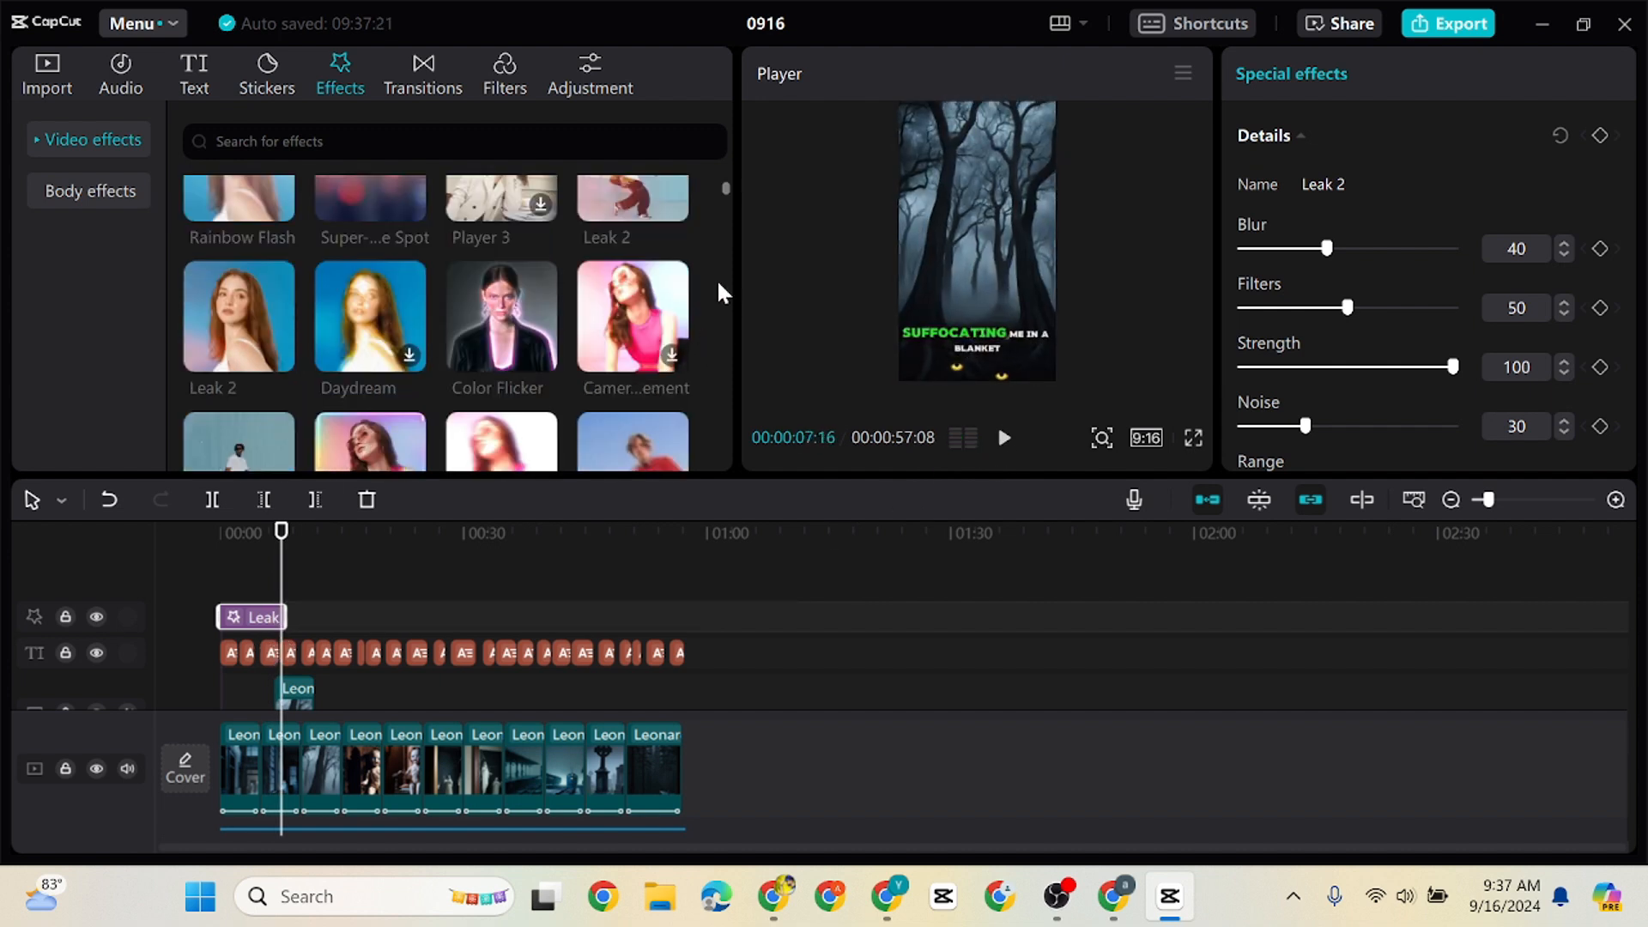
scroll(721, 207, "down", 1)
scroll(727, 185, "up", 1)
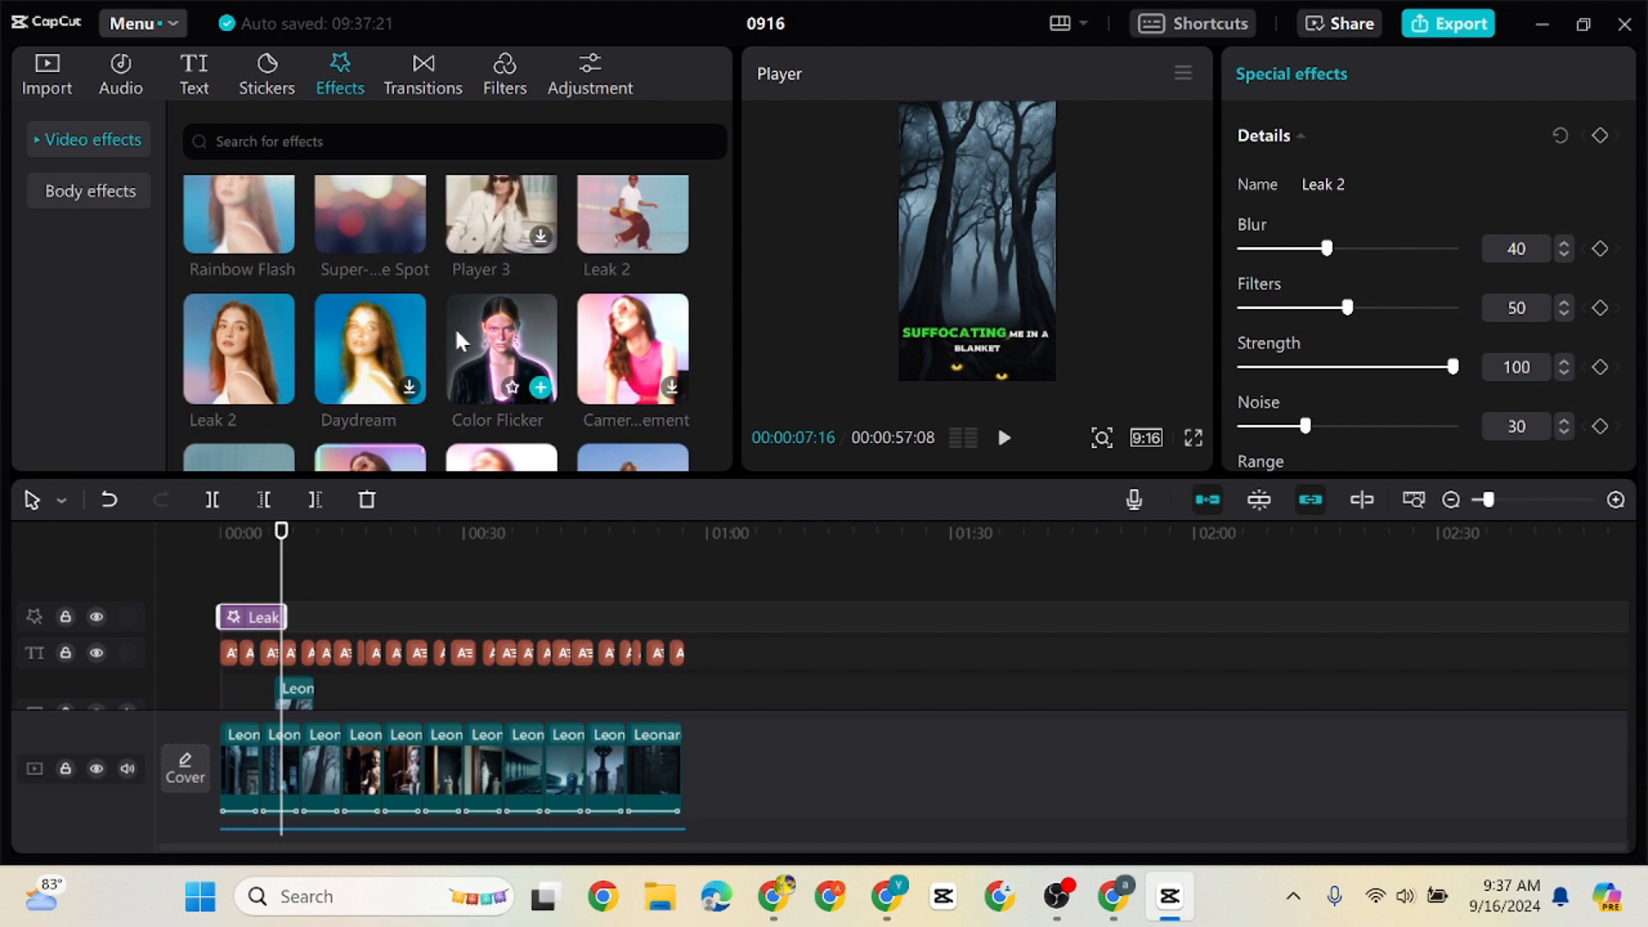
scroll(725, 191, "down", 2)
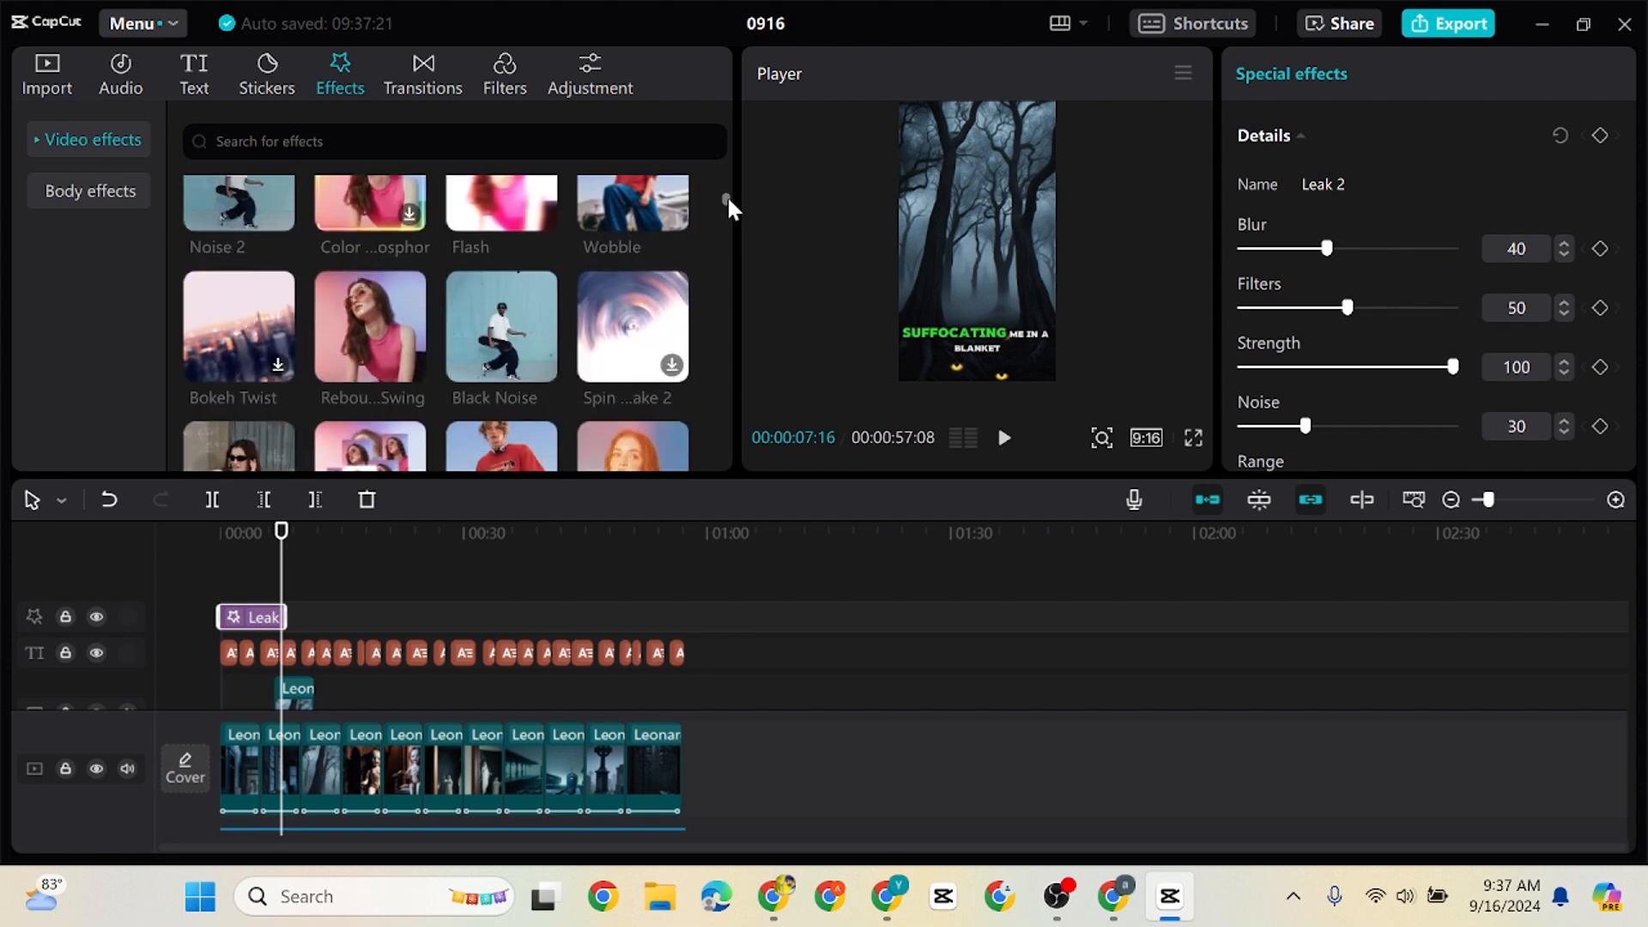
left_click_drag(538, 231, 683, 629)
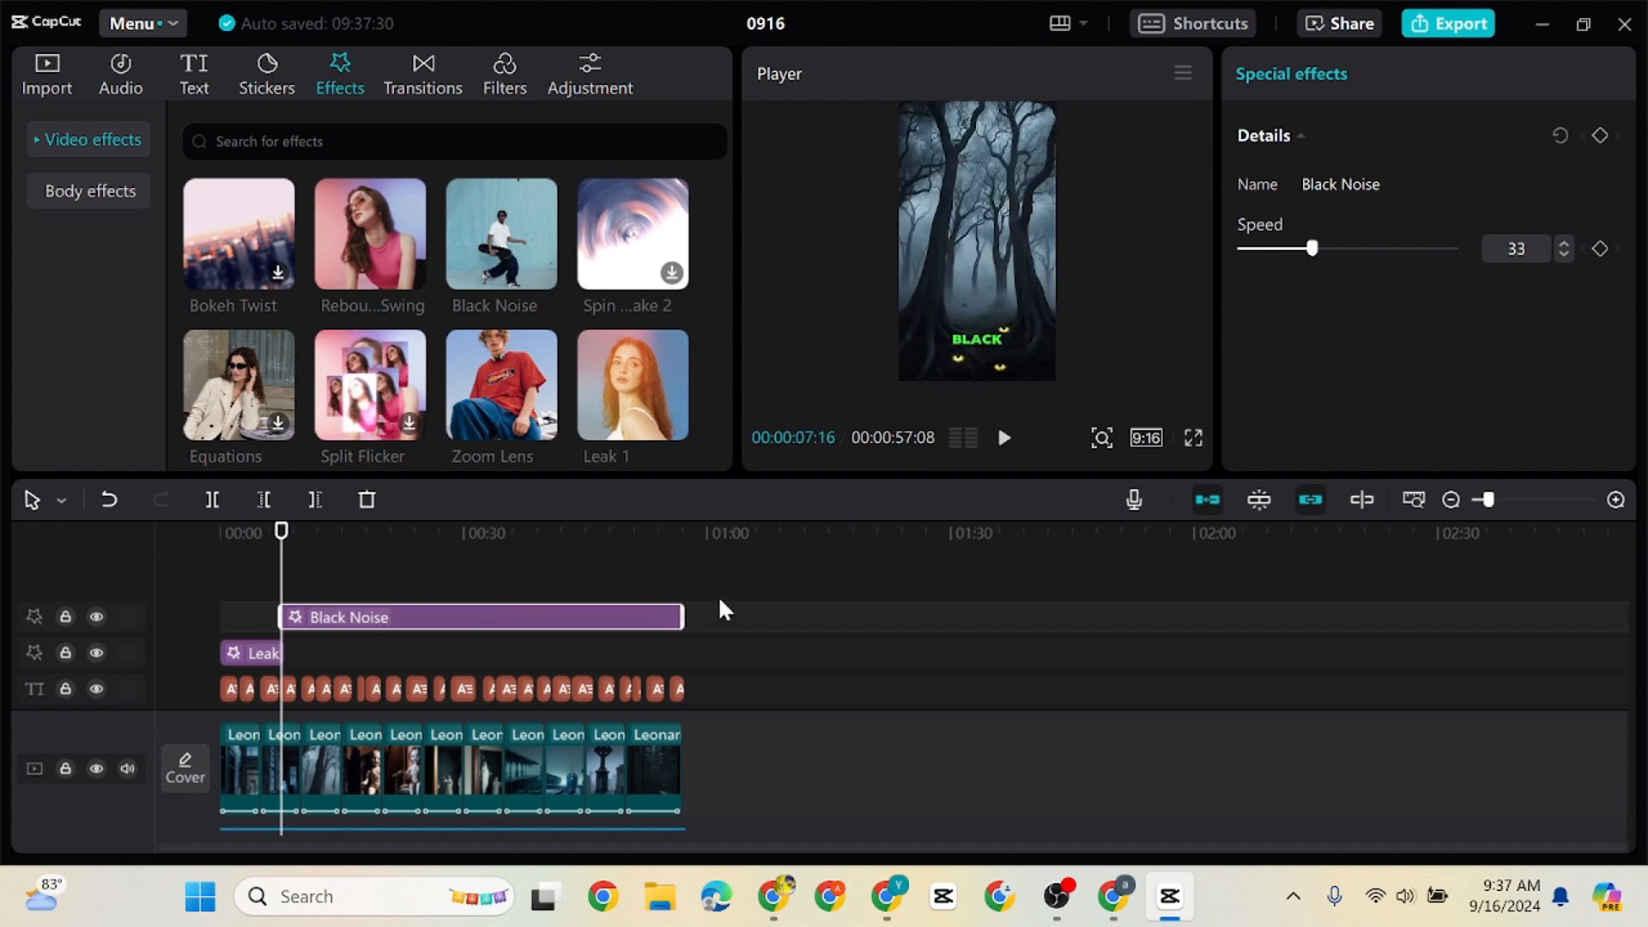
left_click(1003, 439)
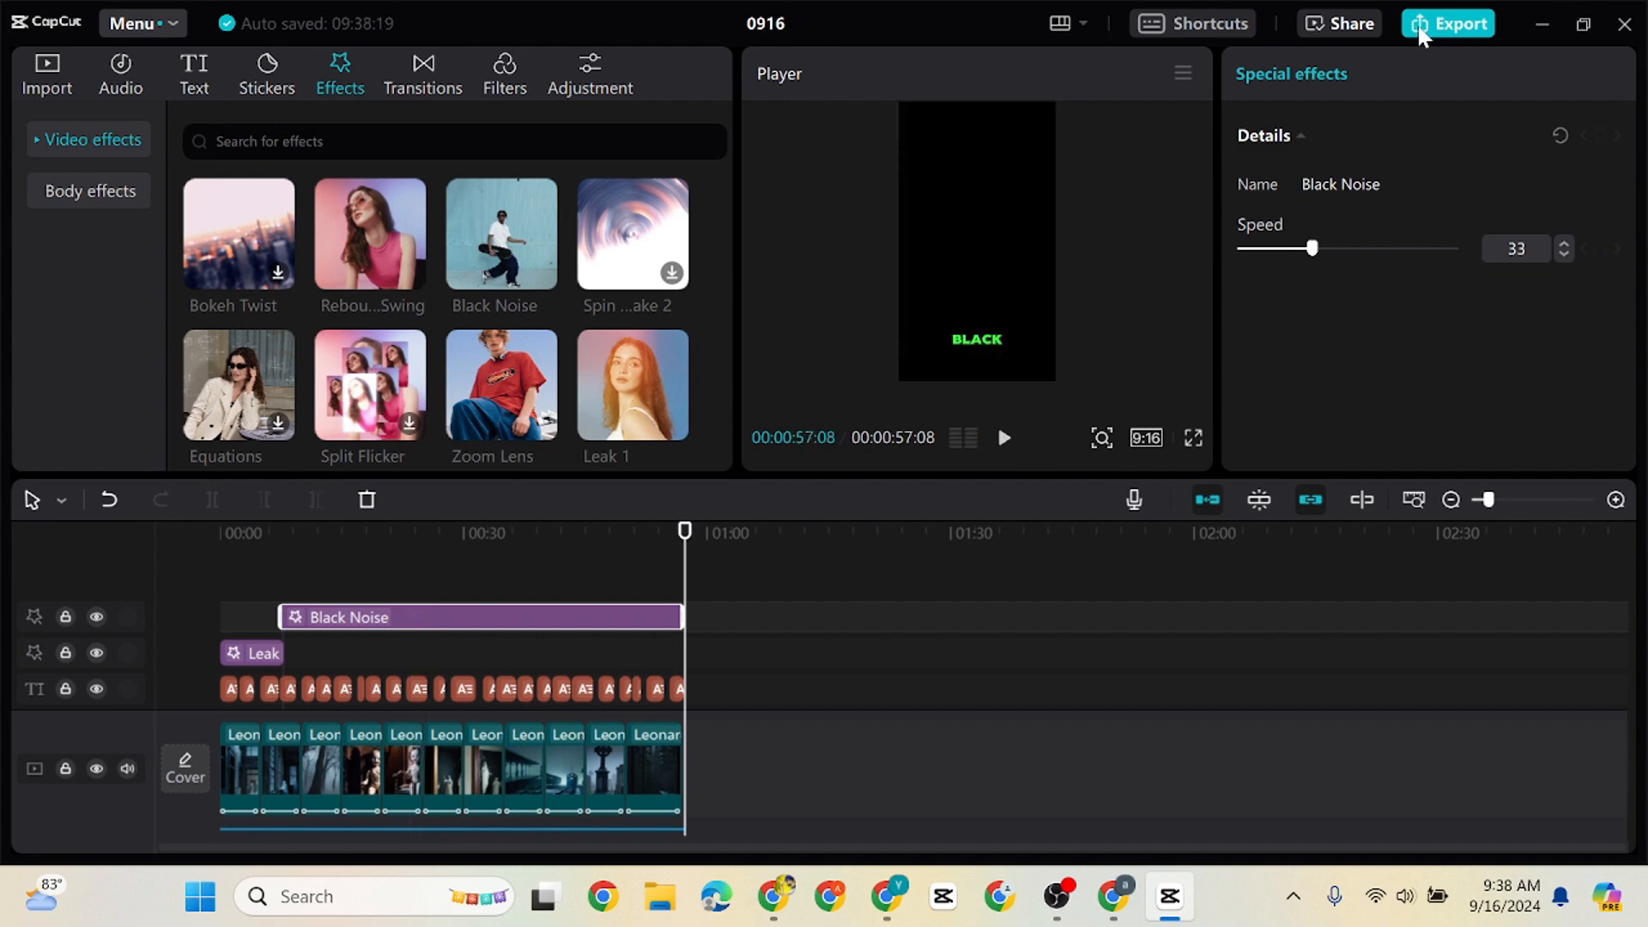
Export the video as "Horror SHorts Video Create Bangla" in 1080P, H.264, mp4 at 30fps
left_click(1422, 26)
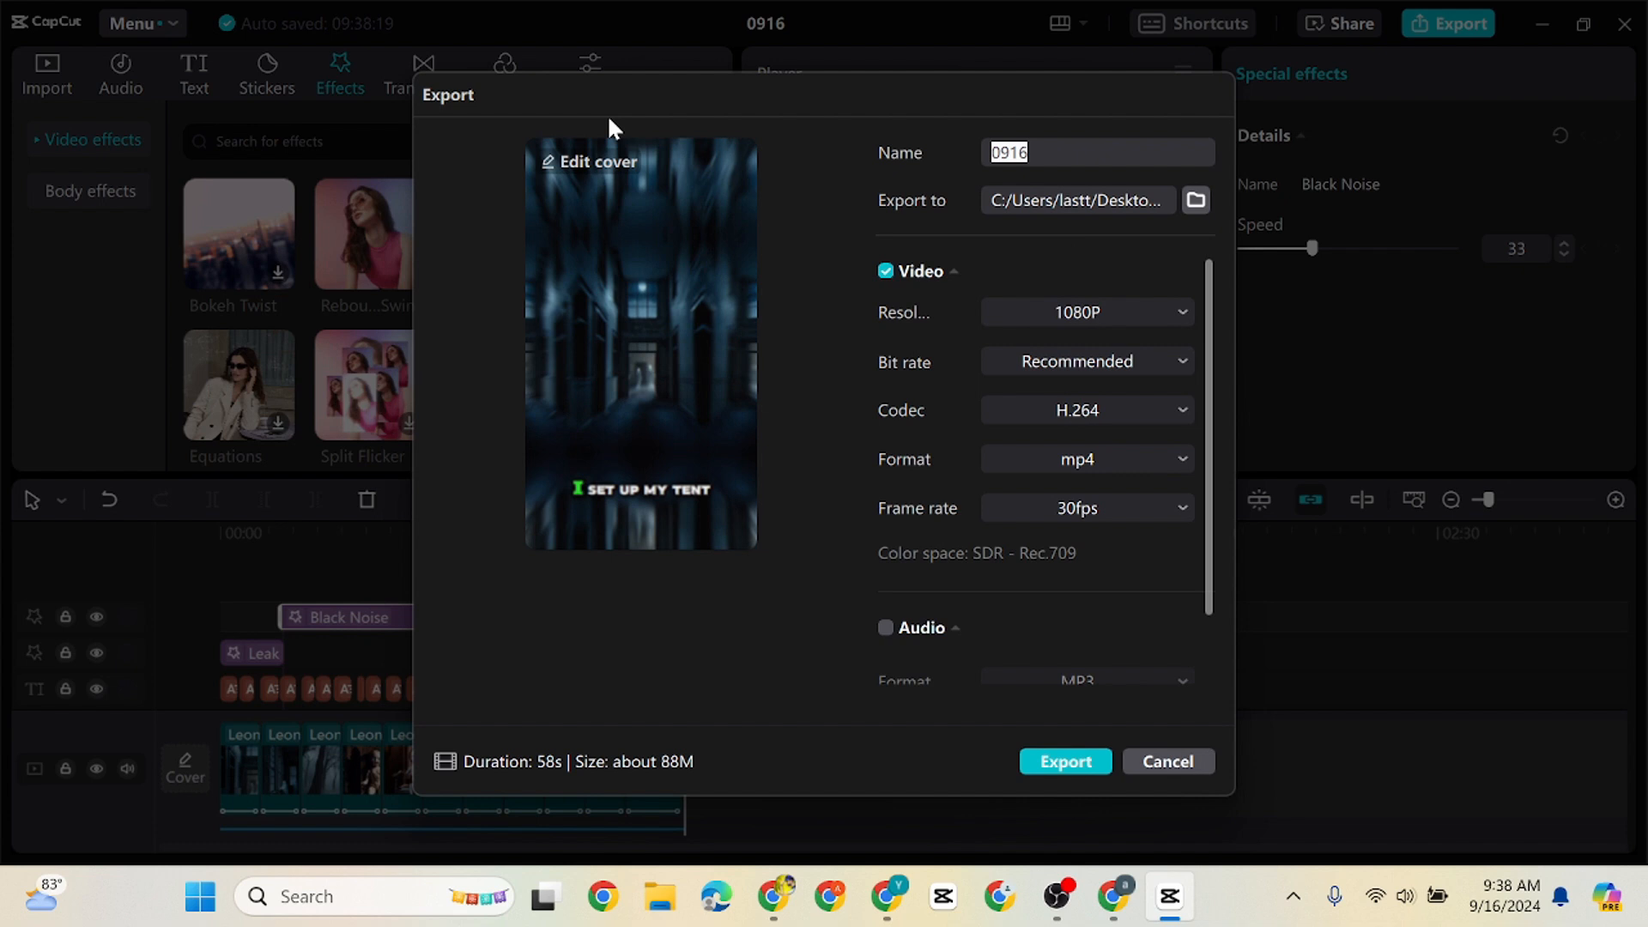
type("Horror SHorts Video C")
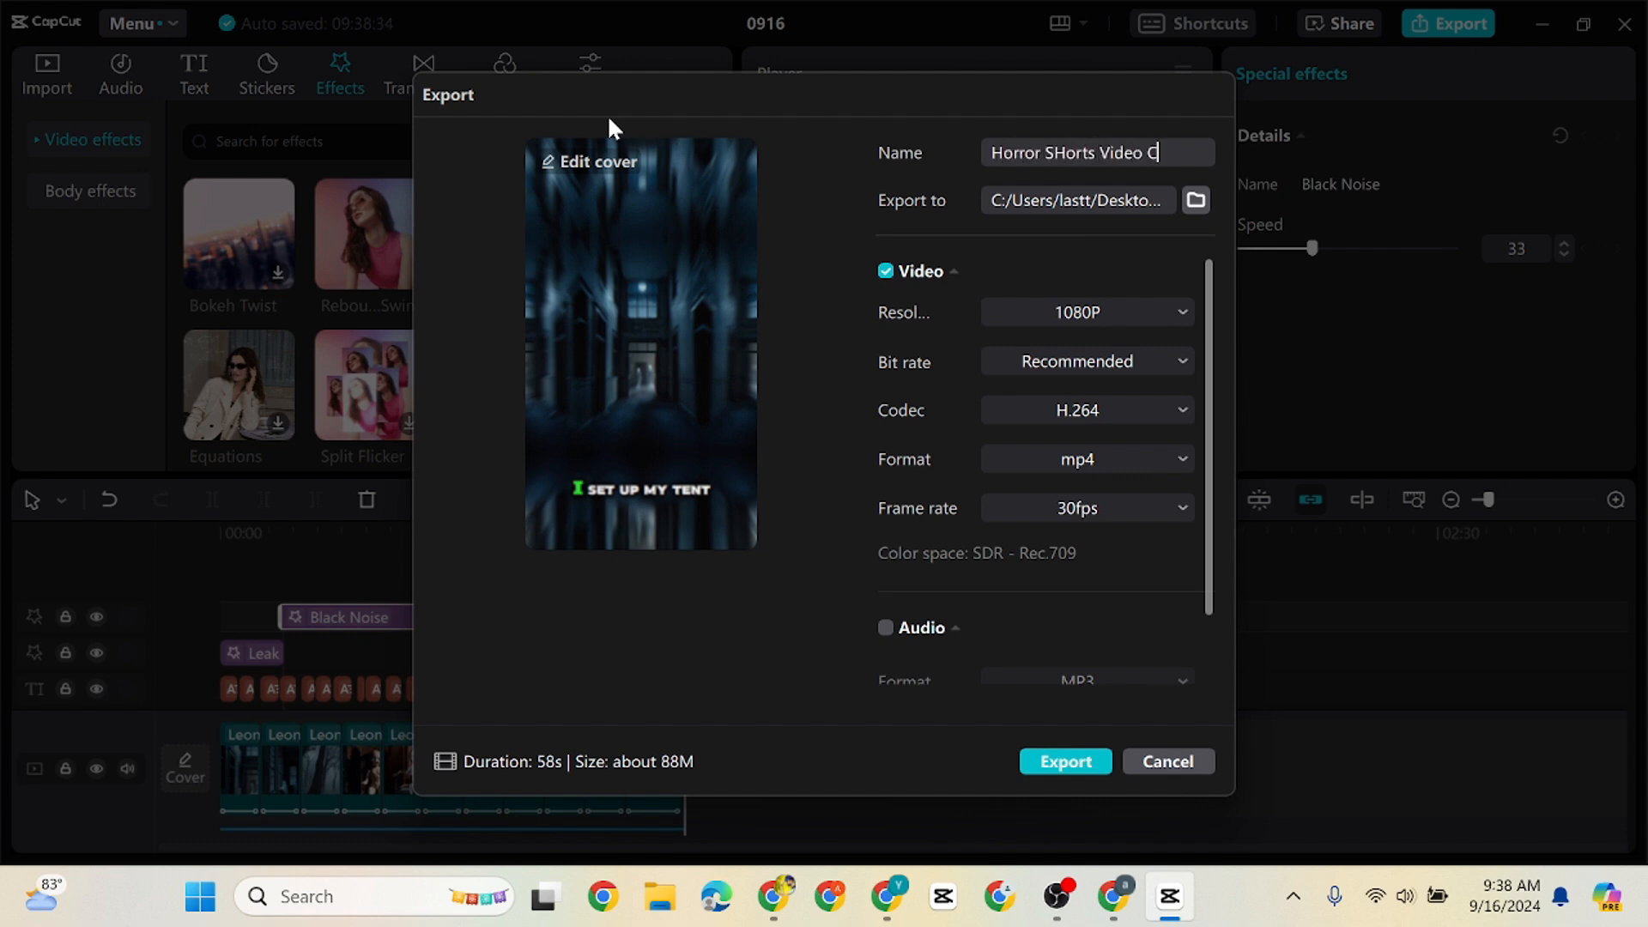
type("reate Bangla")
key("Return")
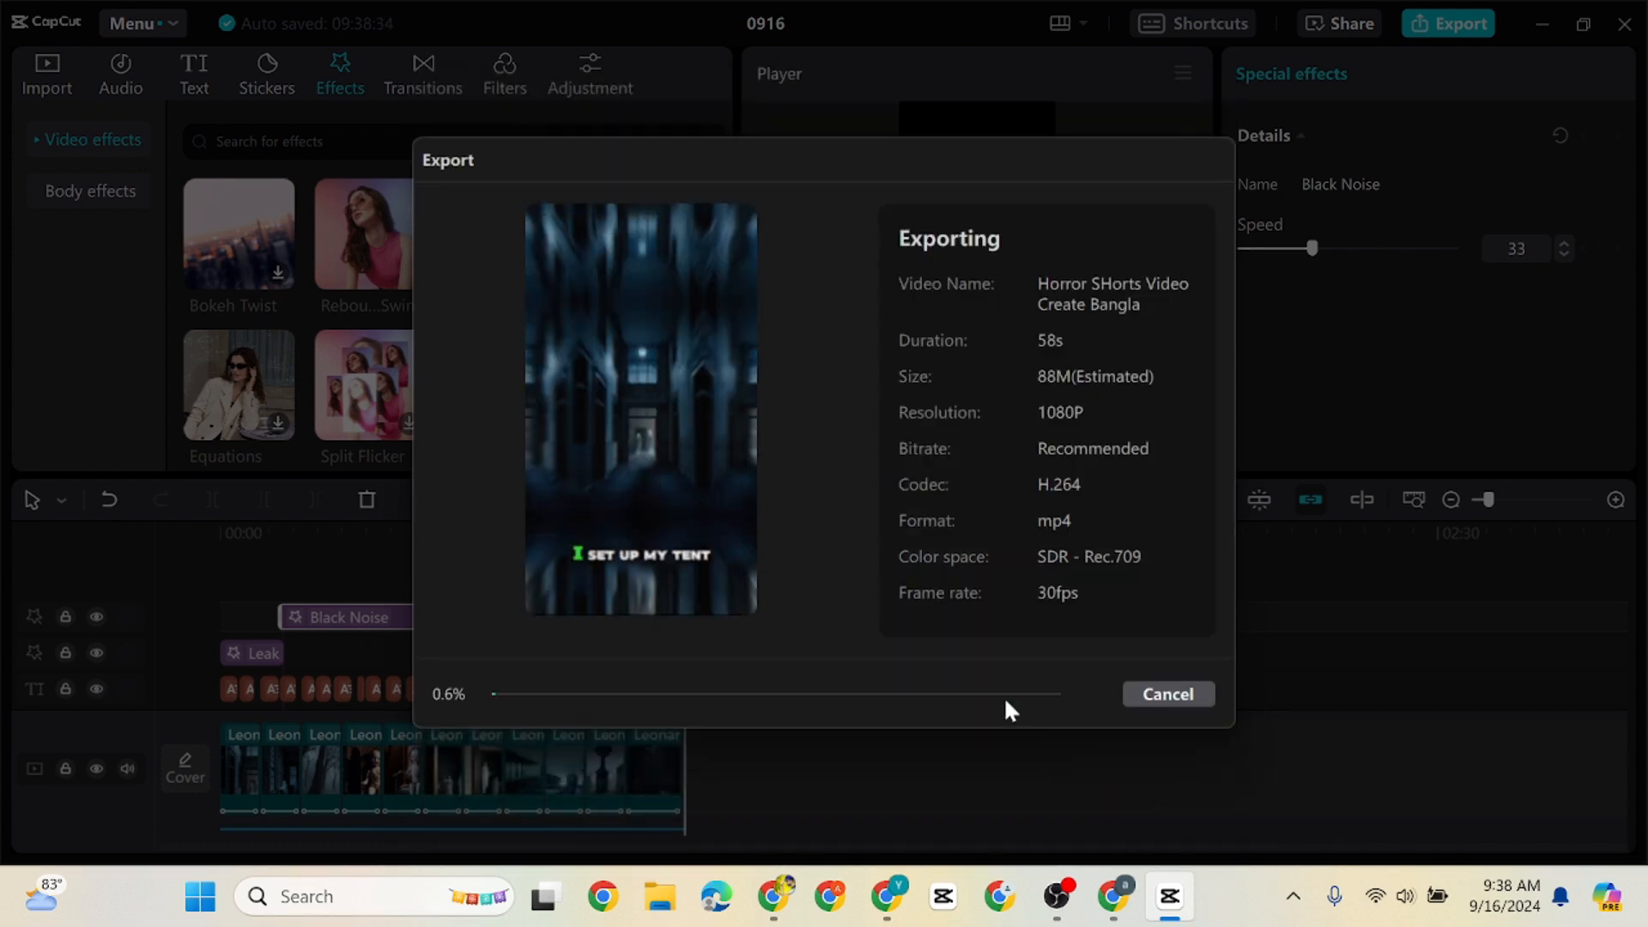